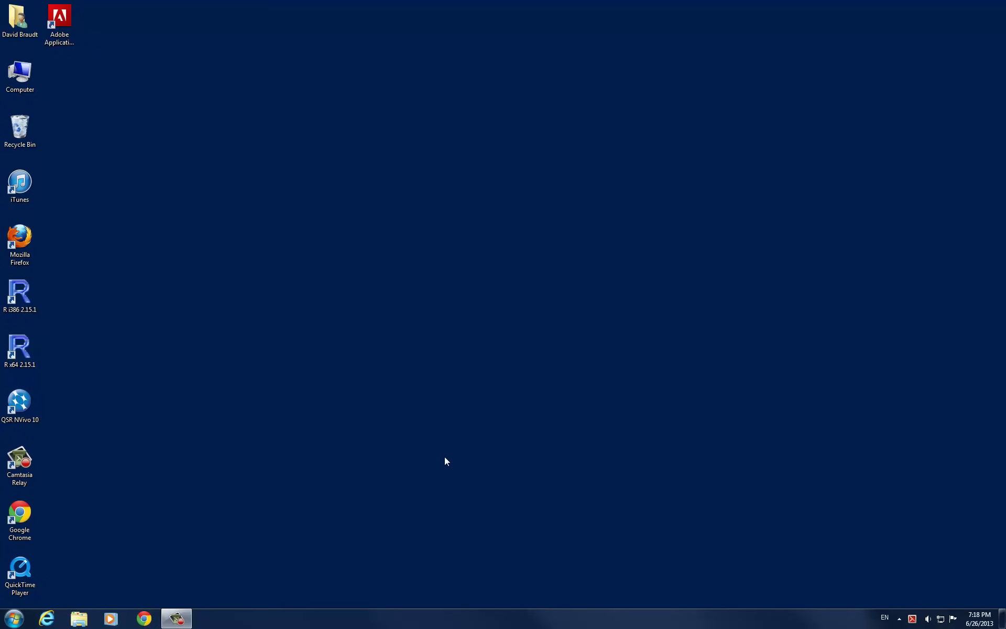
Open Chrome, go to fhssrsc.byu.edu and open the Stata workshops page.
click(144, 618)
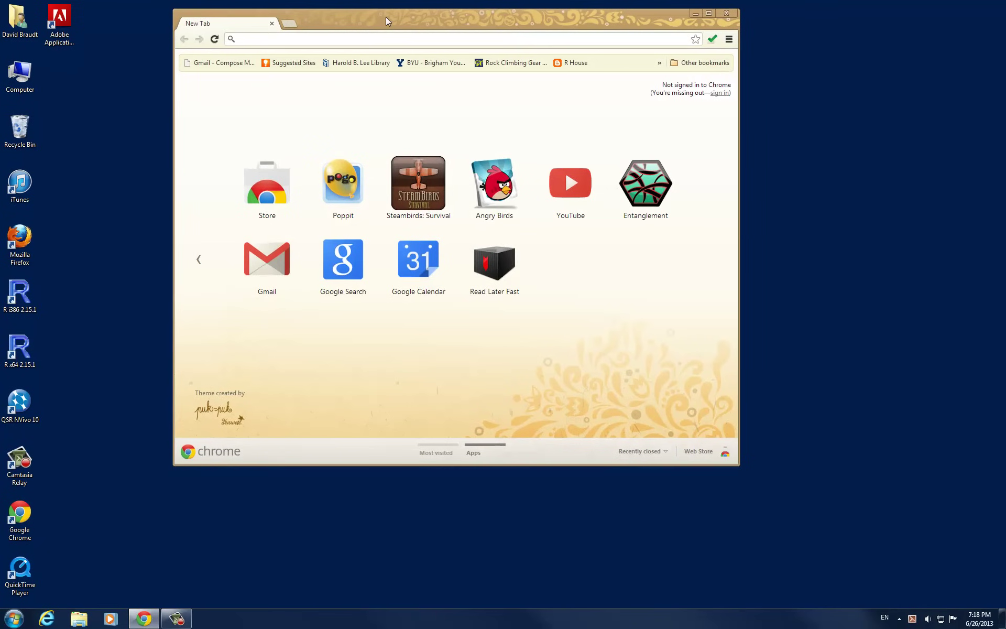
text(fhssrsc.byu.edu)
key(Return)
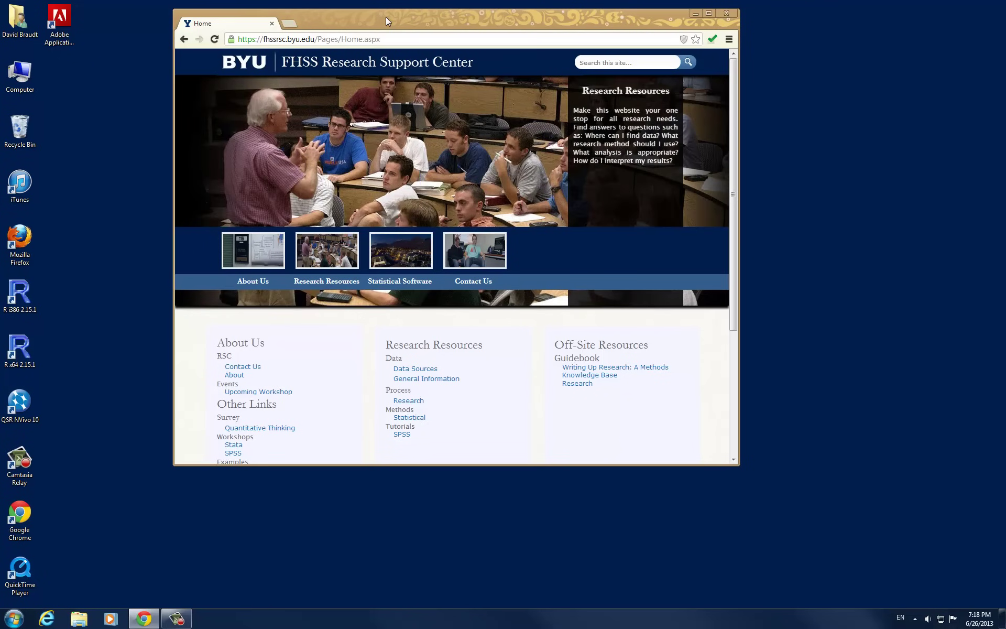
scroll(273, 384, down, 2)
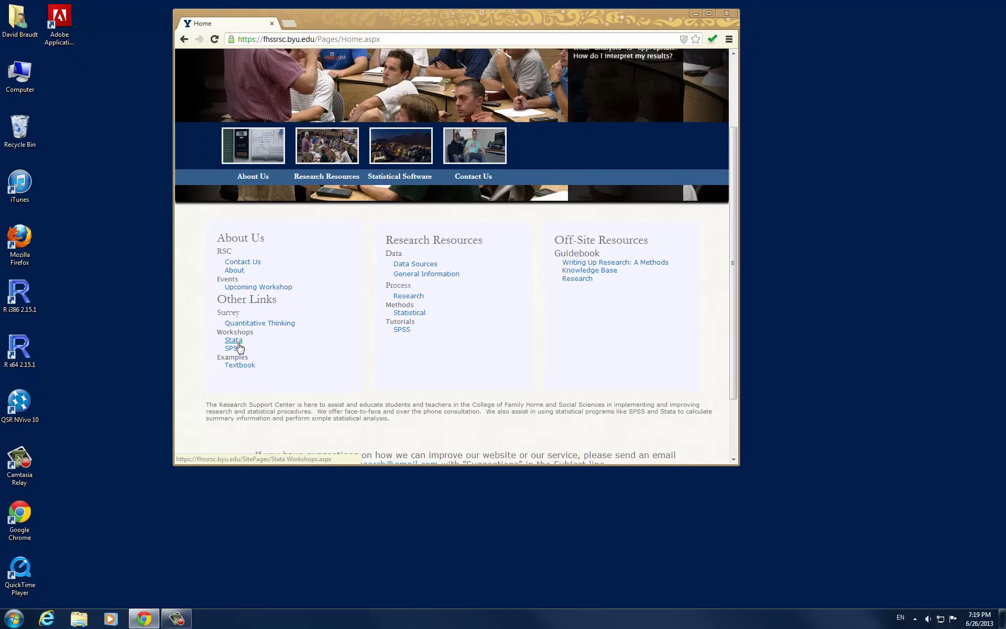
click(237, 342)
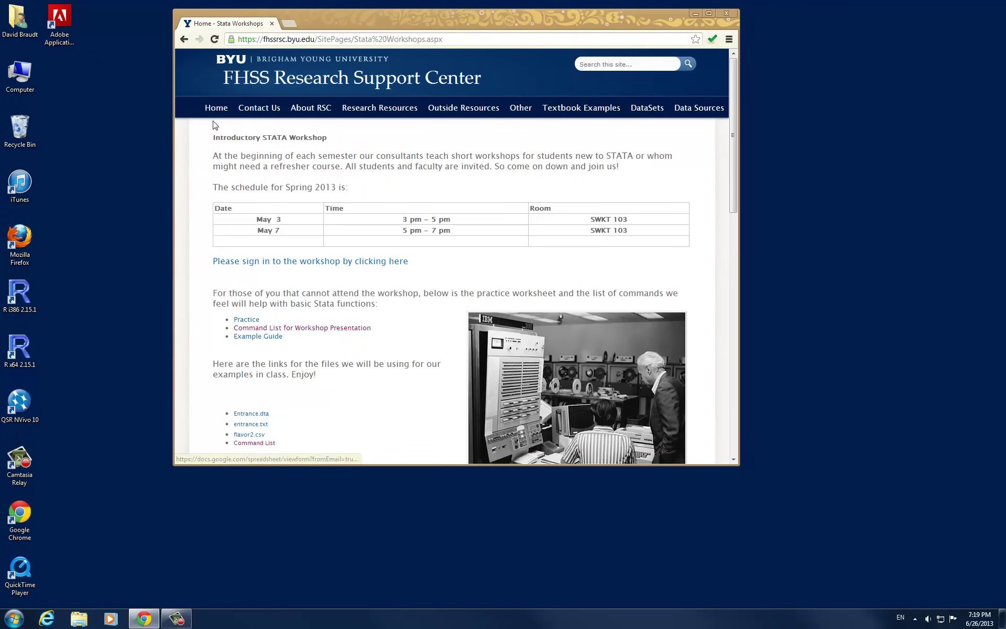
drag(213, 138, 347, 137)
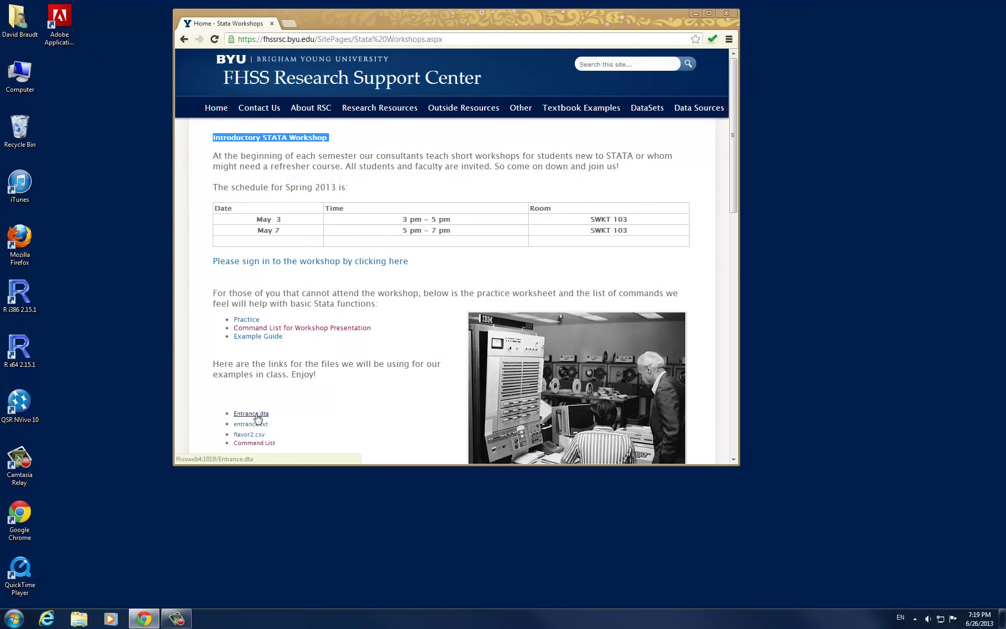
Download the Entrance.dta and entrance.txt example files from the Introductory STATA Workshop section to the Downloads folder.
scroll(256, 420, down, 1)
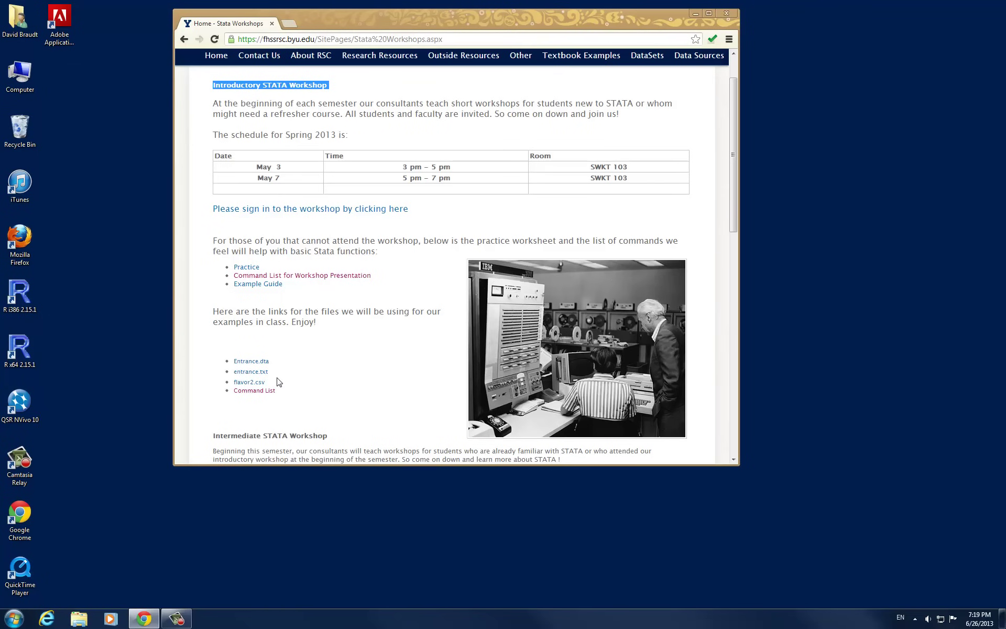
click(263, 363)
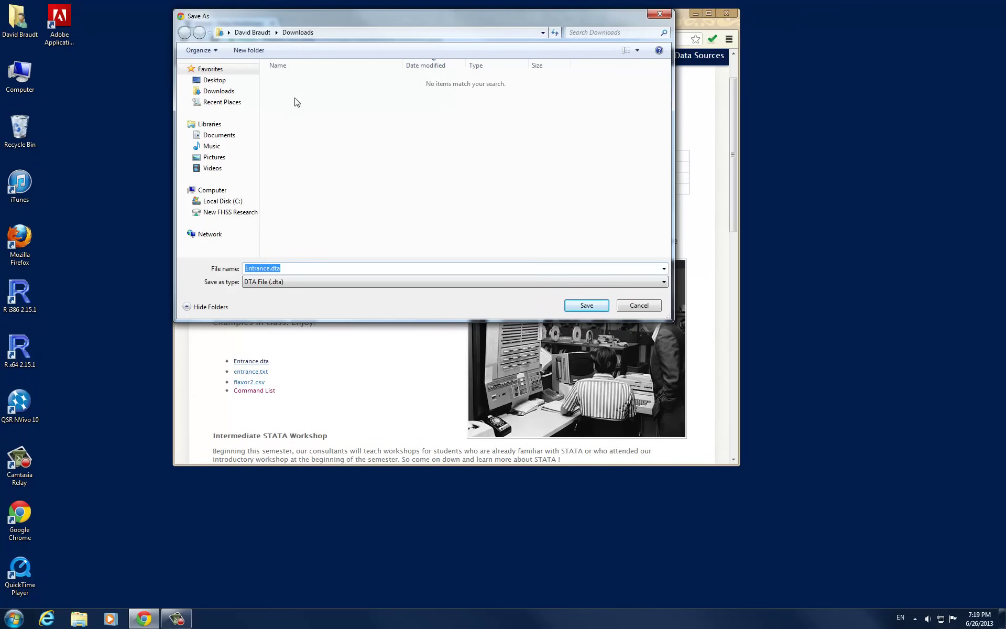
click(587, 306)
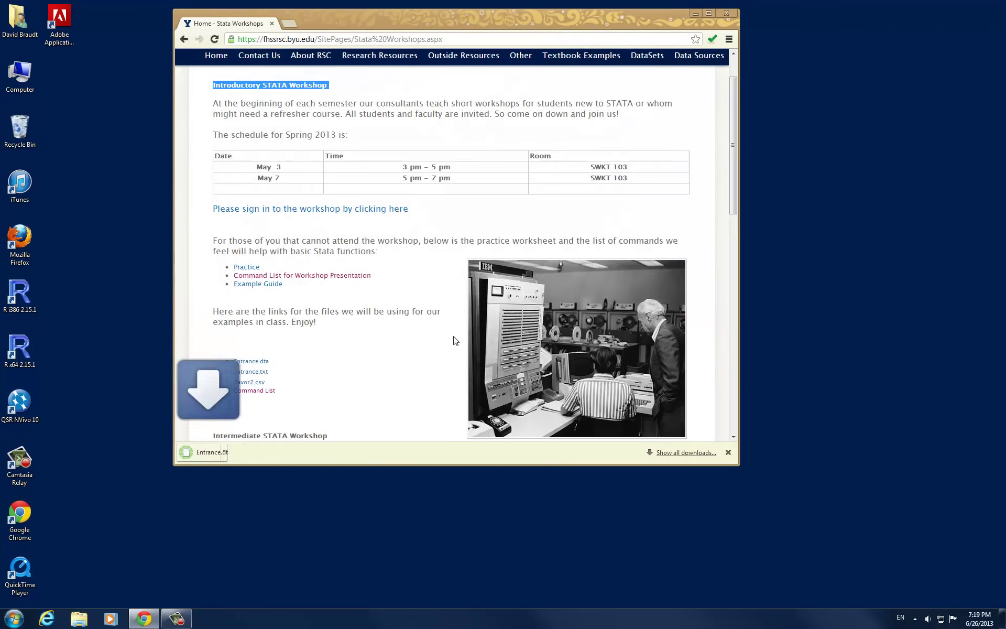
right_click(256, 374)
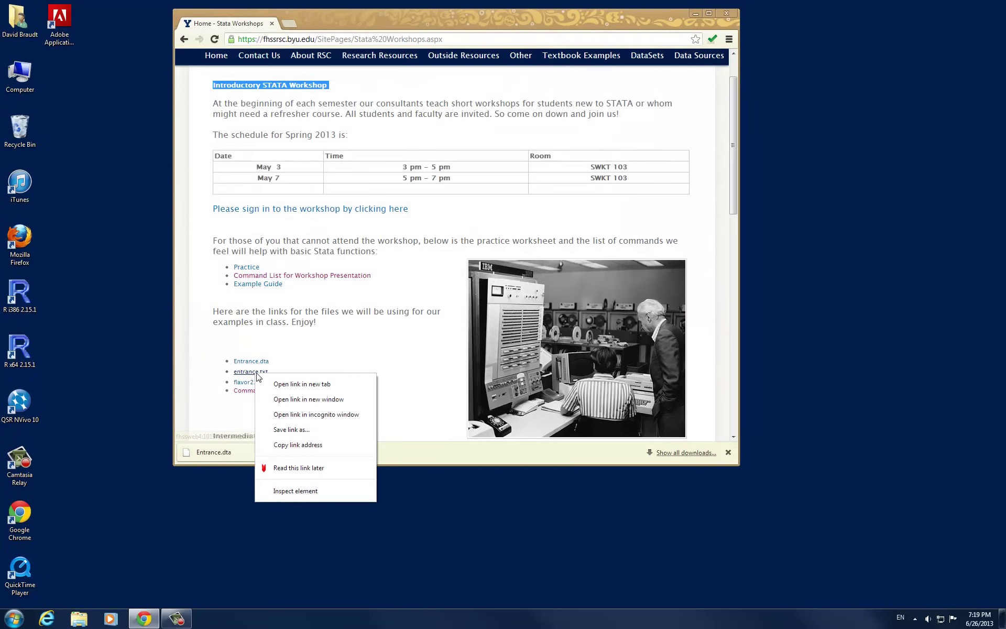
click(295, 431)
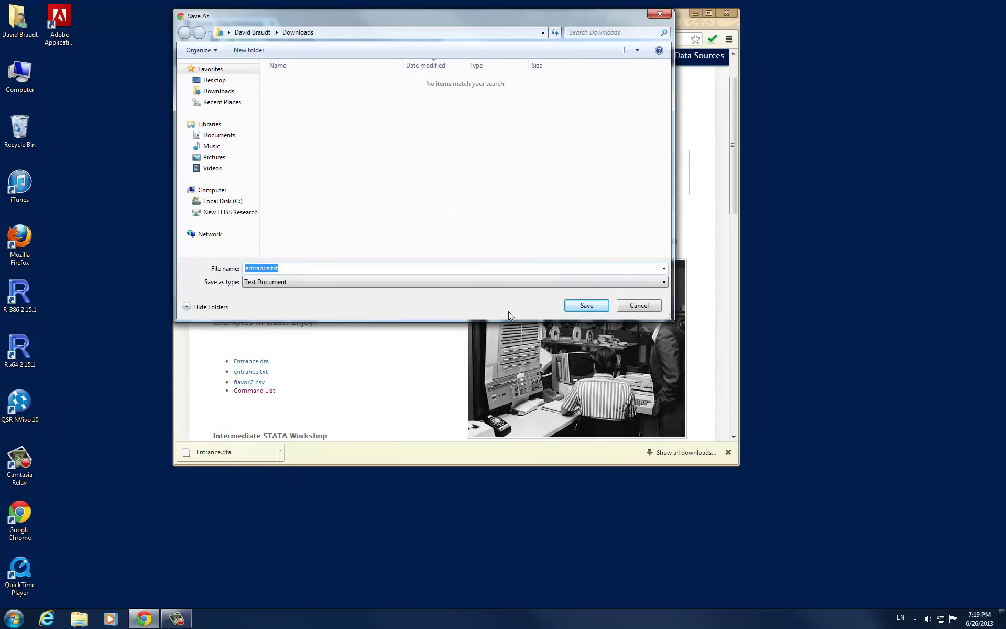
click(587, 305)
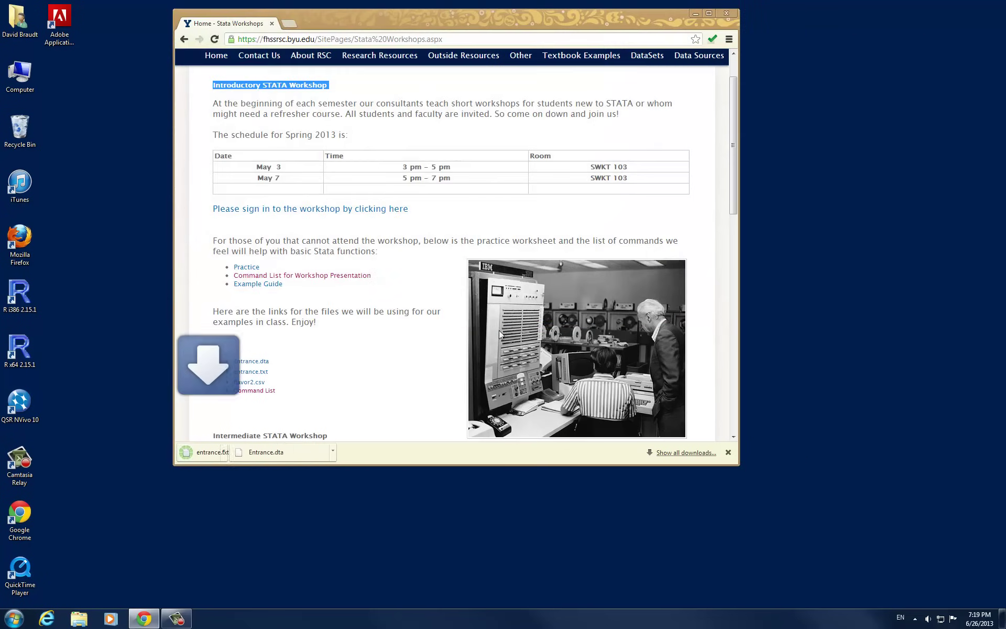
Download the flavor2.csv example file to the Downloads folder.
right_click(256, 374)
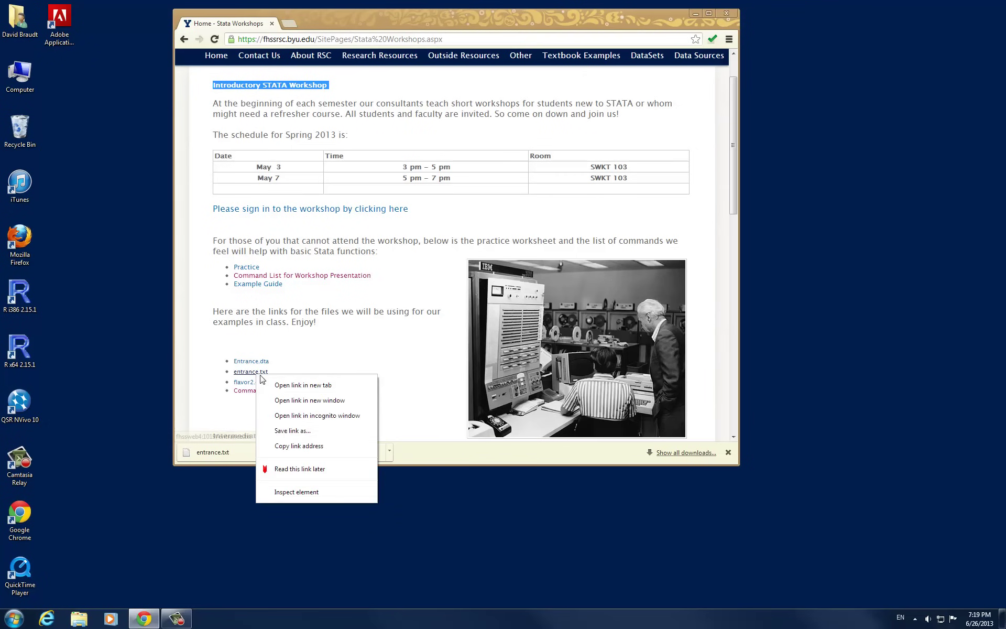
click(345, 364)
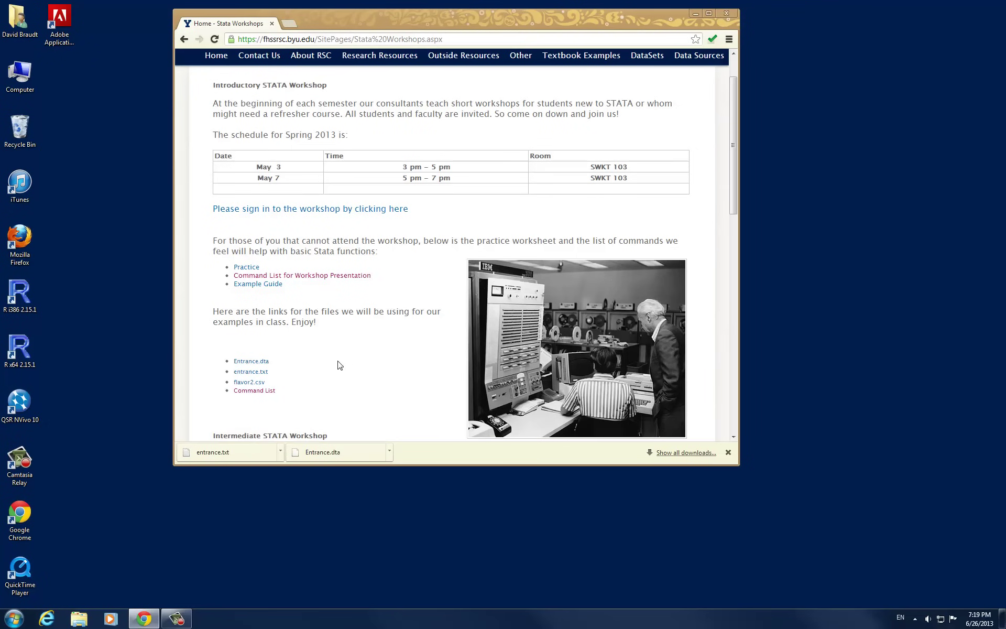
click(261, 386)
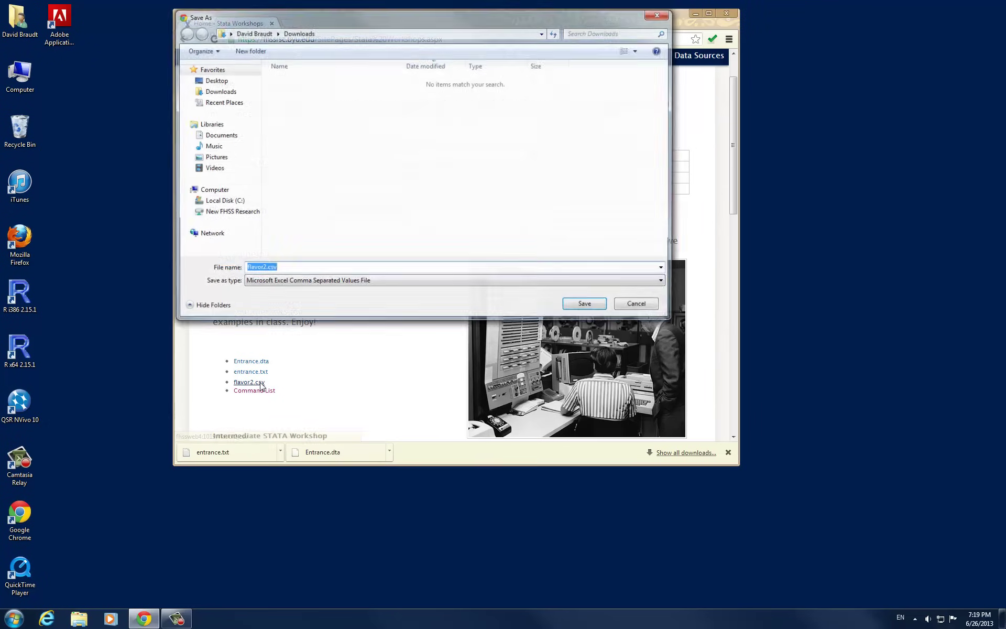
click(594, 306)
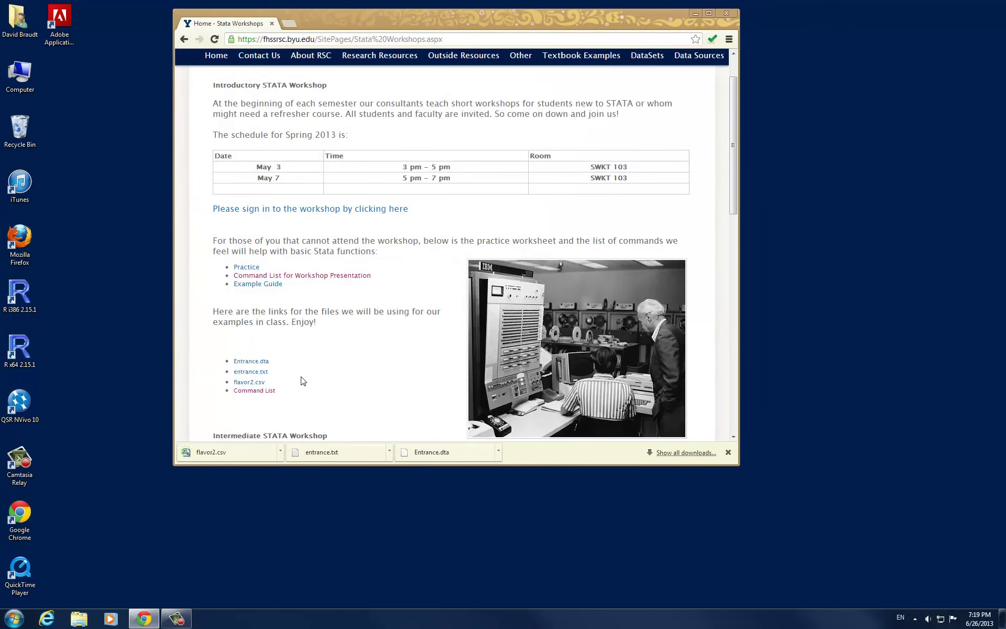
Open the workshop's Command List PDF in a new browser tab and switch to it.
right_click(264, 391)
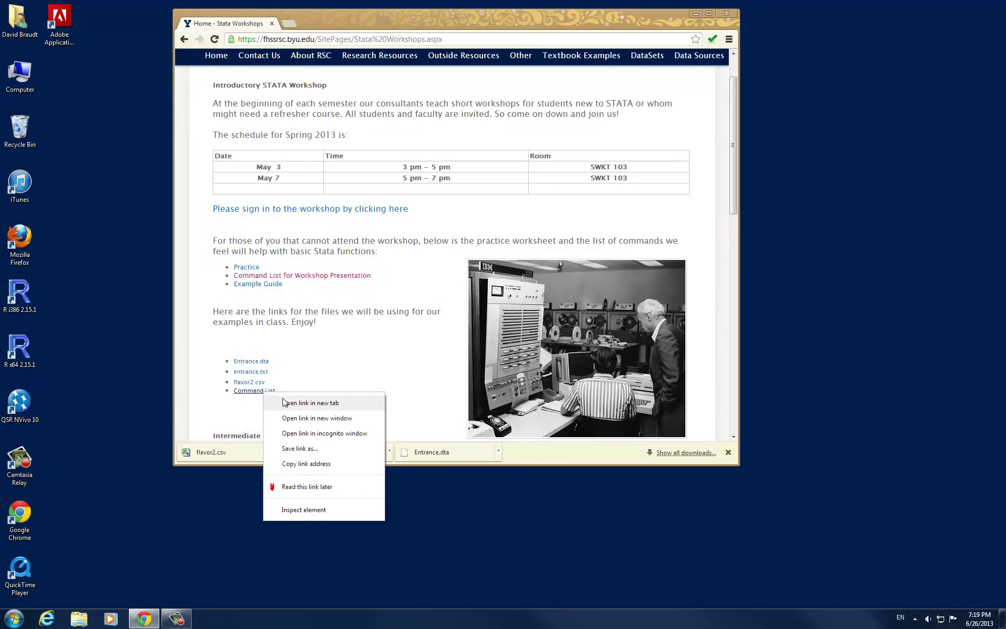
click(283, 402)
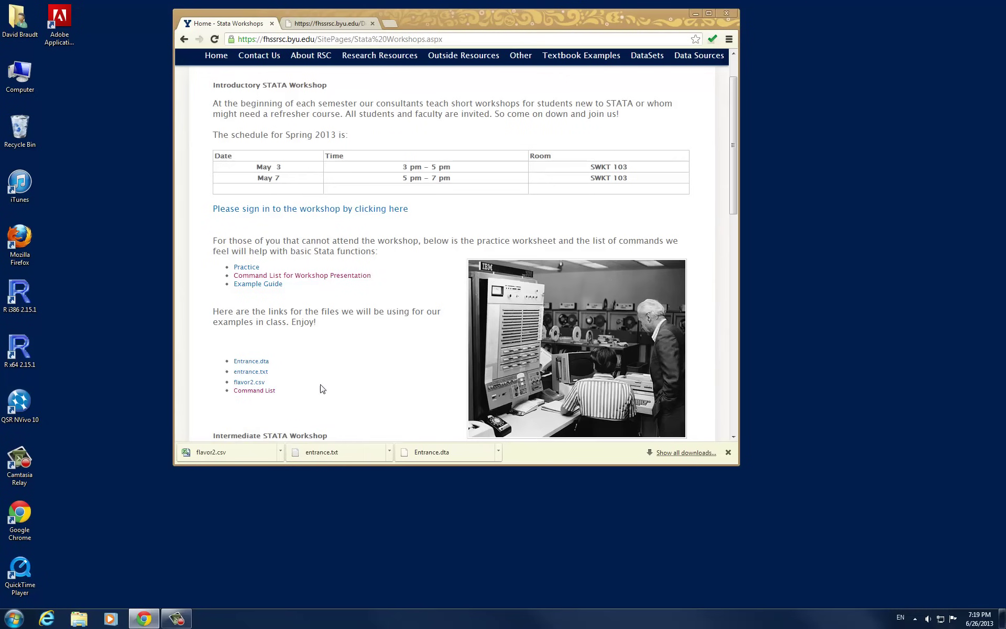
click(326, 23)
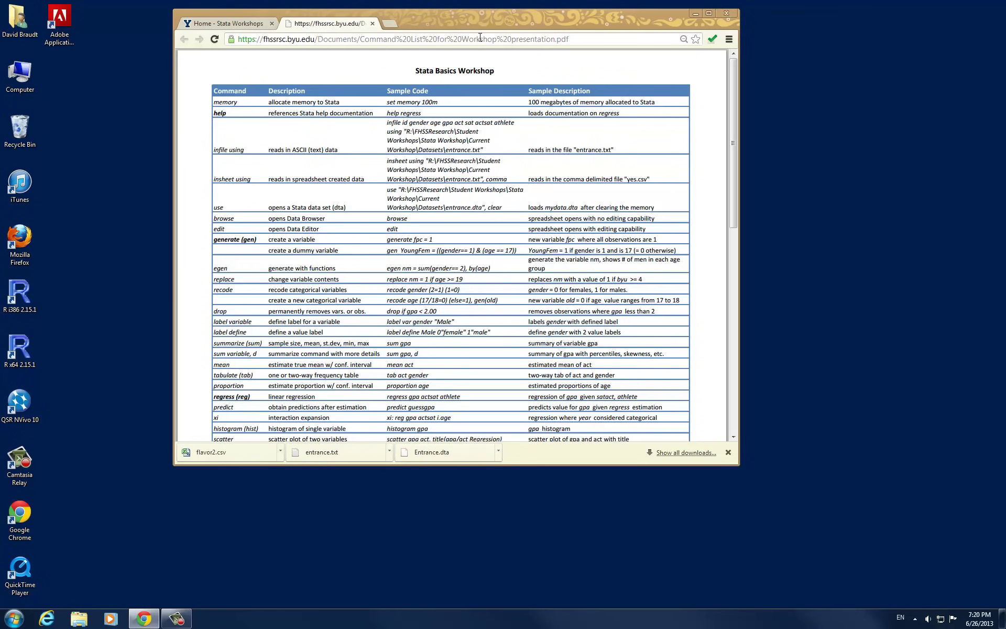
Search the installed programs for "stata" and launch StataSE 12 (64-bit).
click(16, 621)
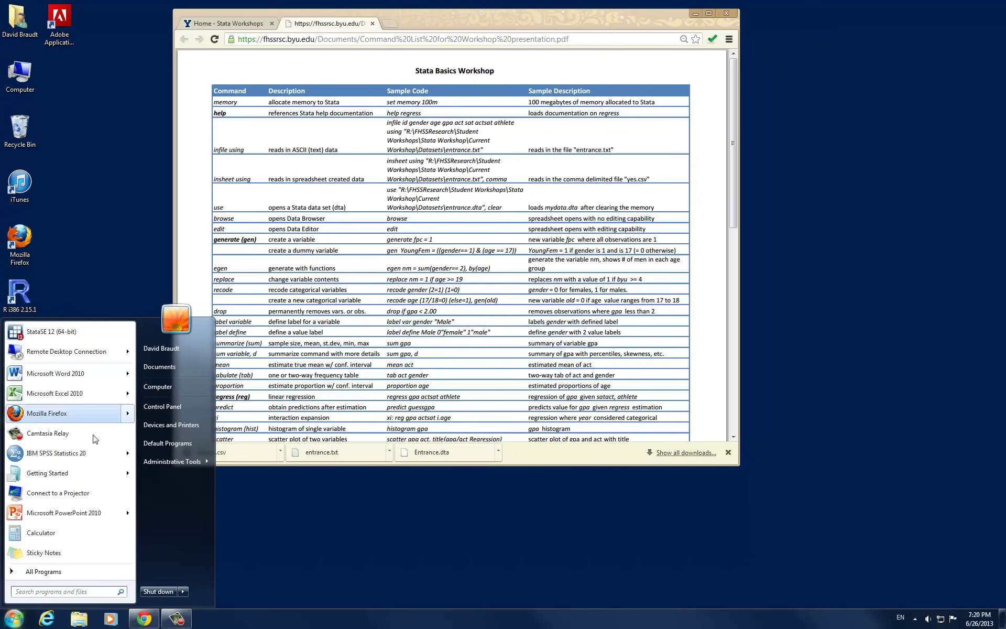
click(95, 591)
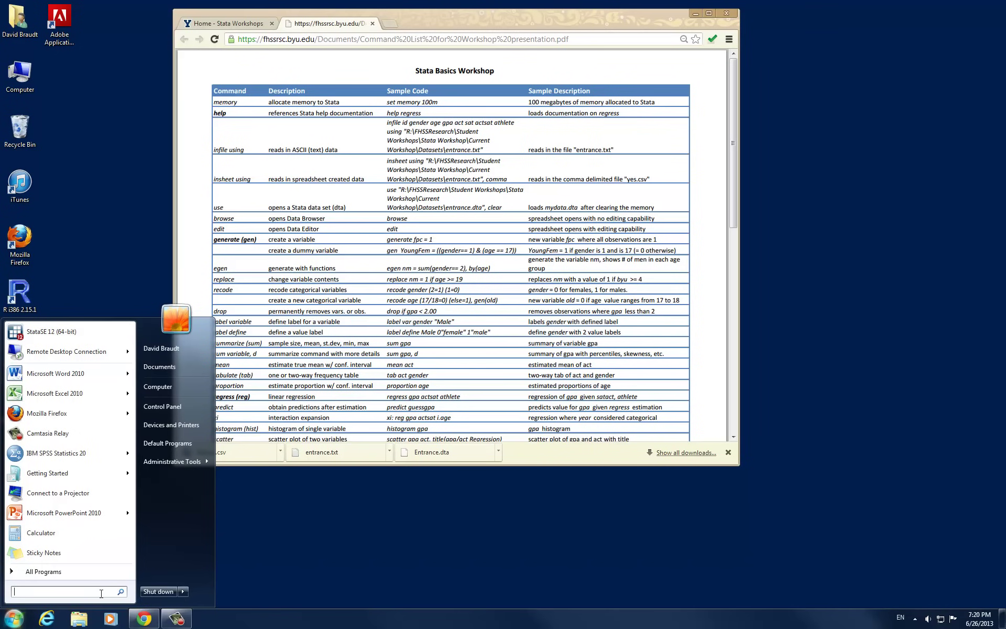
text(stata)
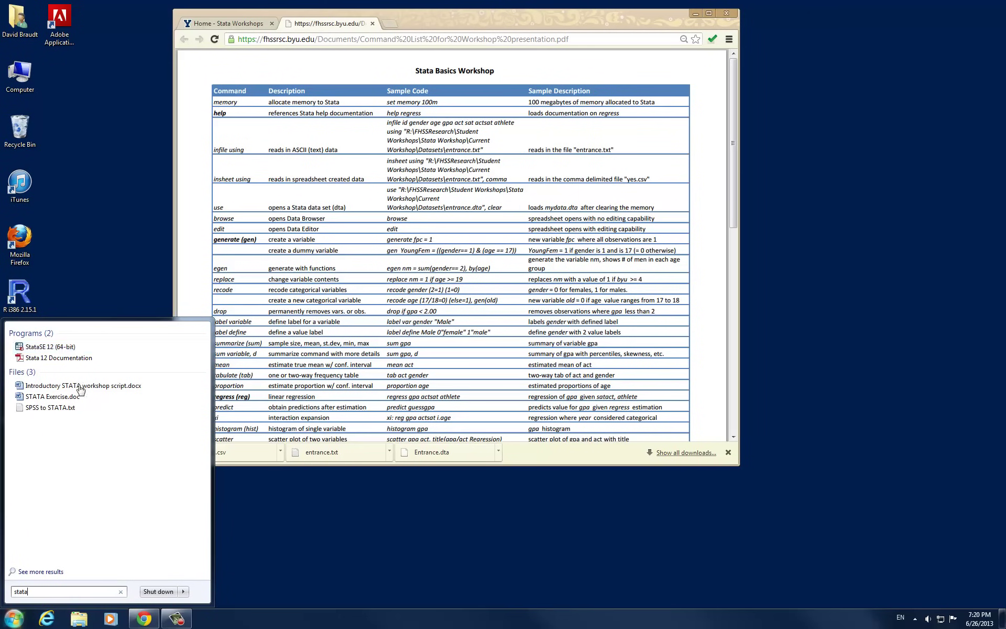
click(62, 347)
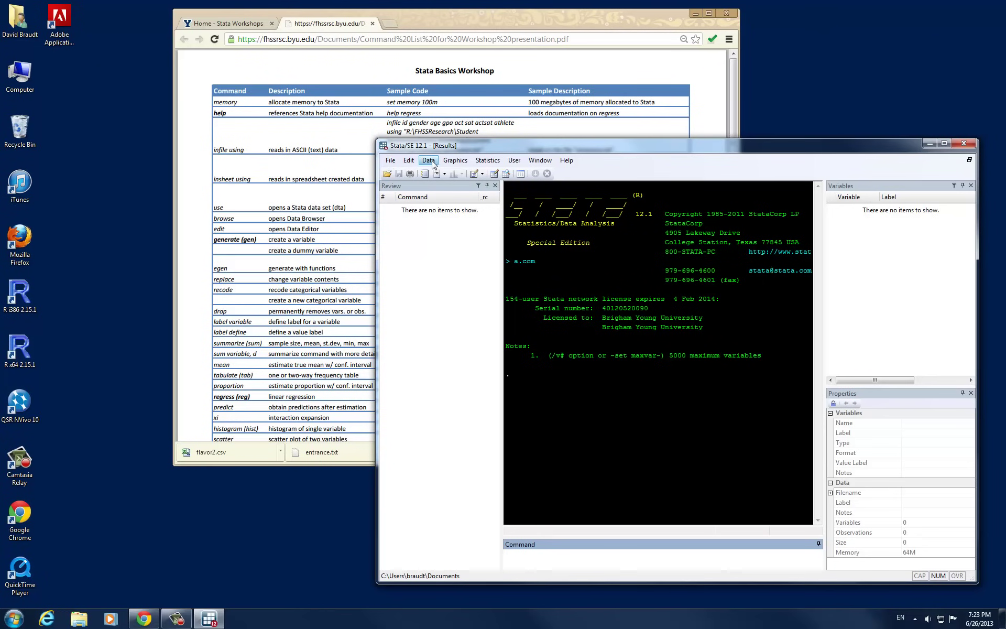
click(482, 161)
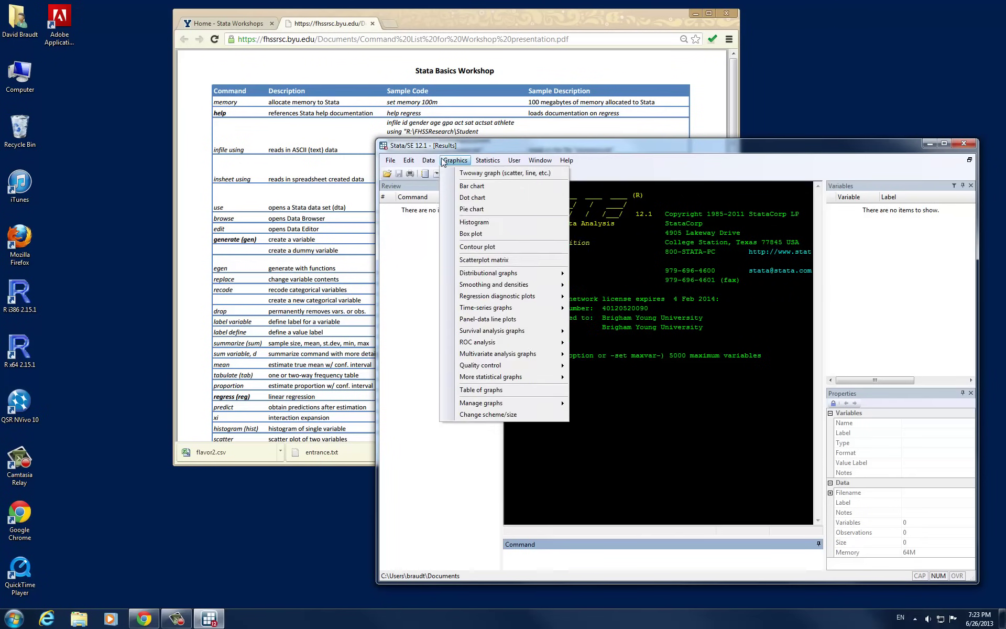
mouse_move(435, 163)
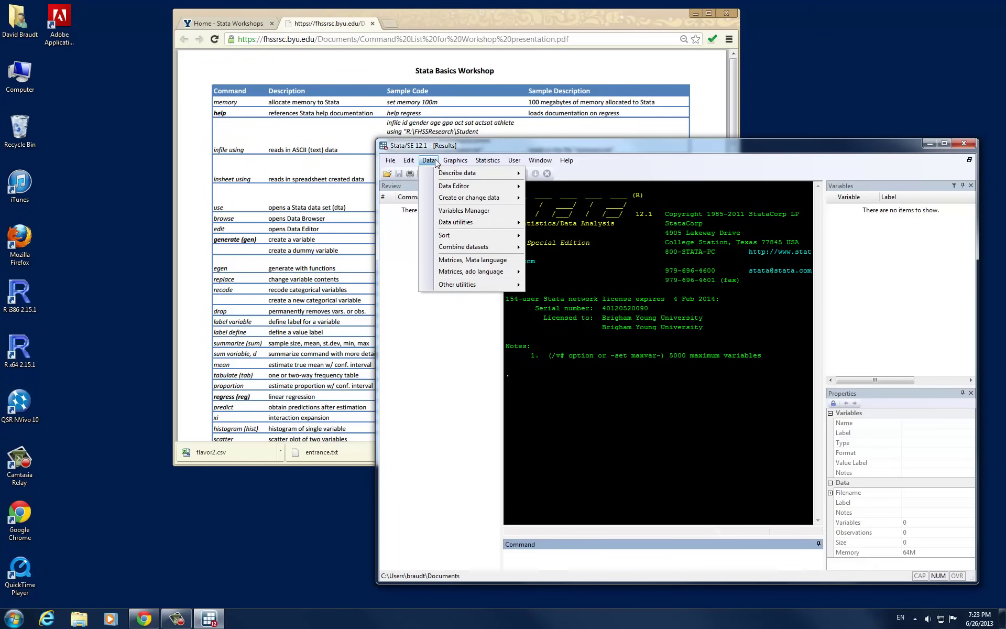
mouse_move(478, 159)
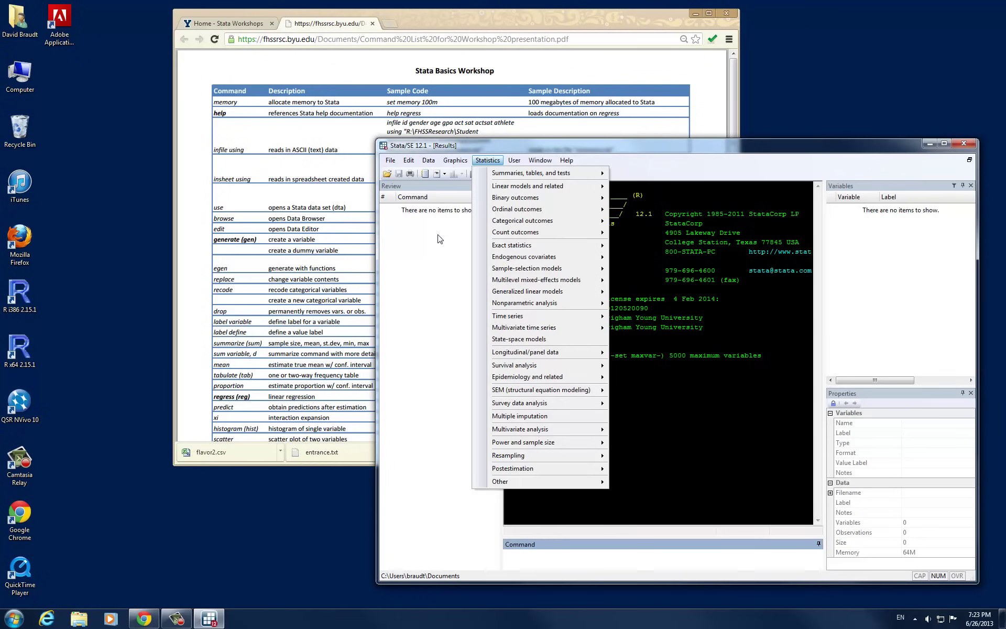
click(434, 260)
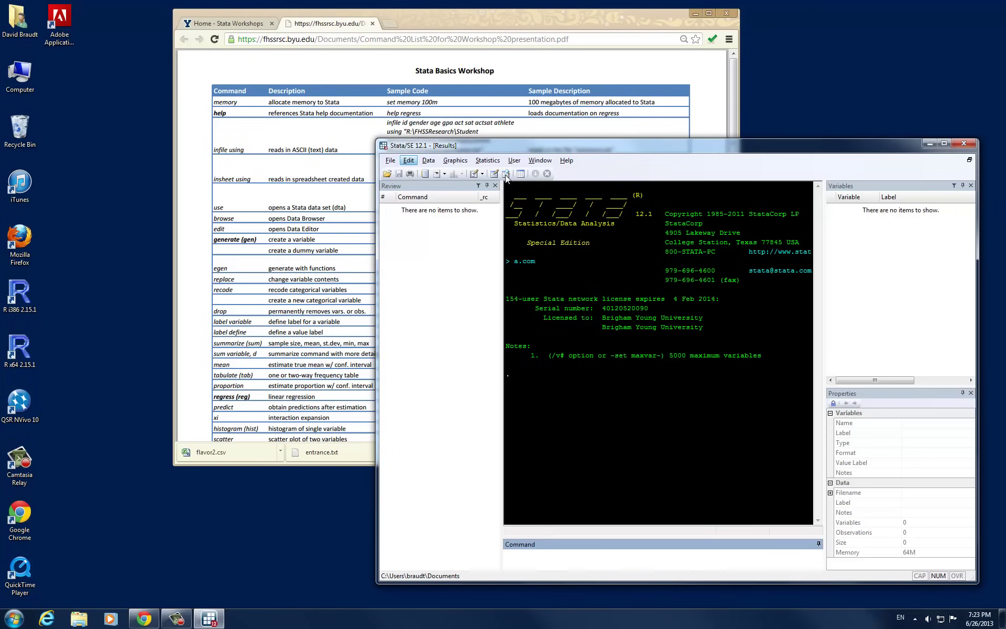
Create a new do-file in a narrowed editor window and begin a block comment reading "This file is for the intro STATA workshop".
click(474, 176)
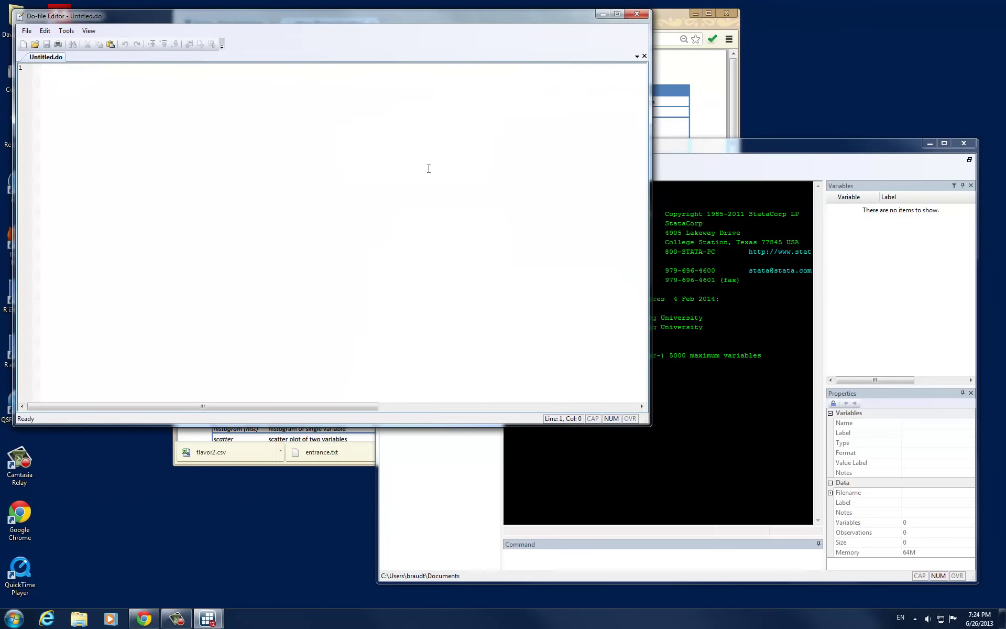
drag(649, 217, 393, 257)
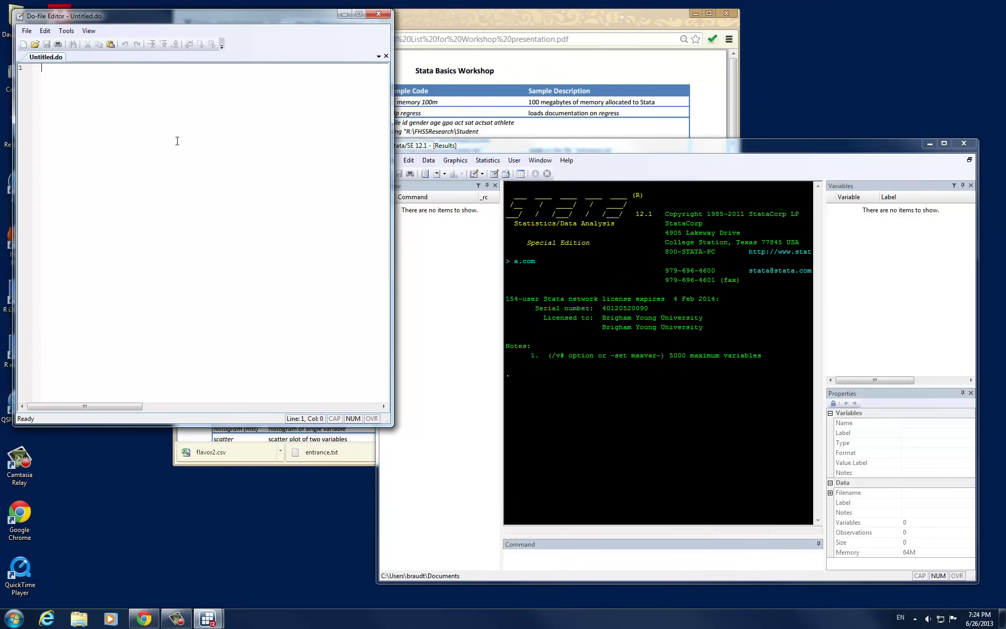
text(/*)
text(This file )
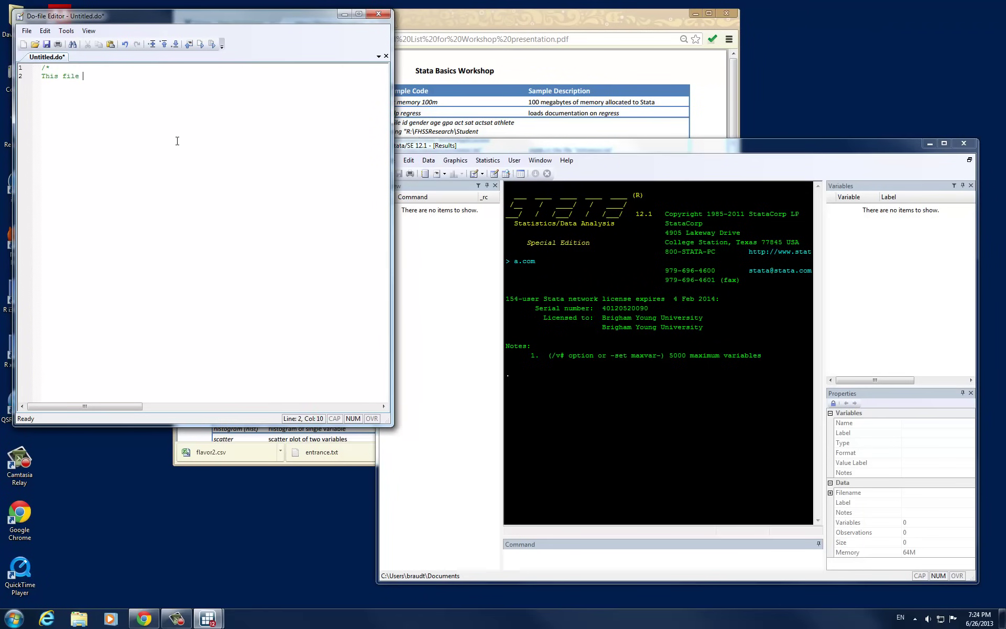
text(is for the intro STATA workshop)
key(Return)
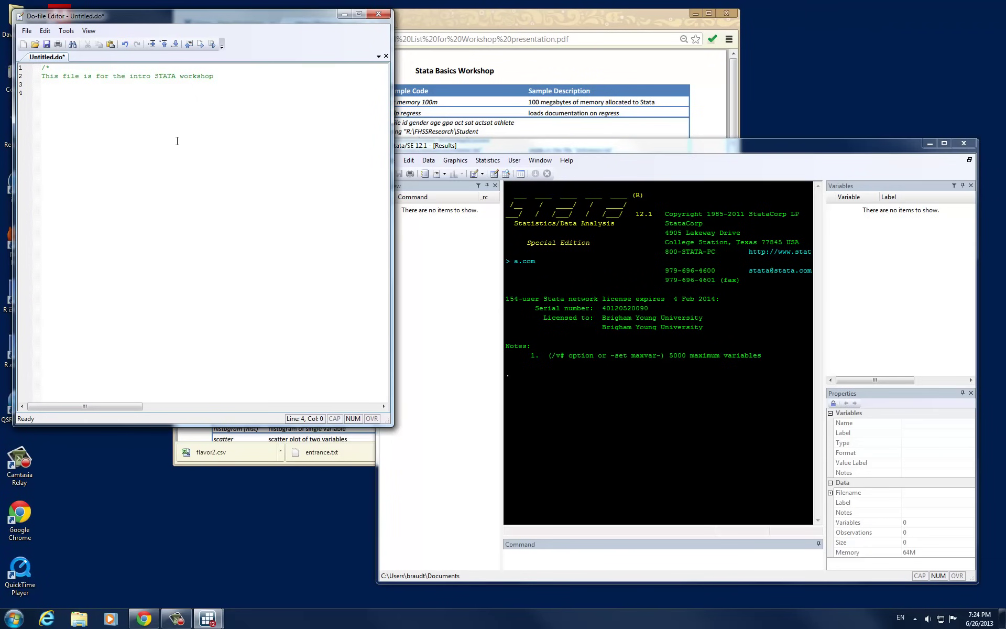
Add "Last modified by:", "Last modified on:" and "NOTES:" lines to the header comment and close it with */.
text(Last modified by:)
key(Return)
text(Lasty)
key(BackSpace)
key(BackSpace)
text(modified on)
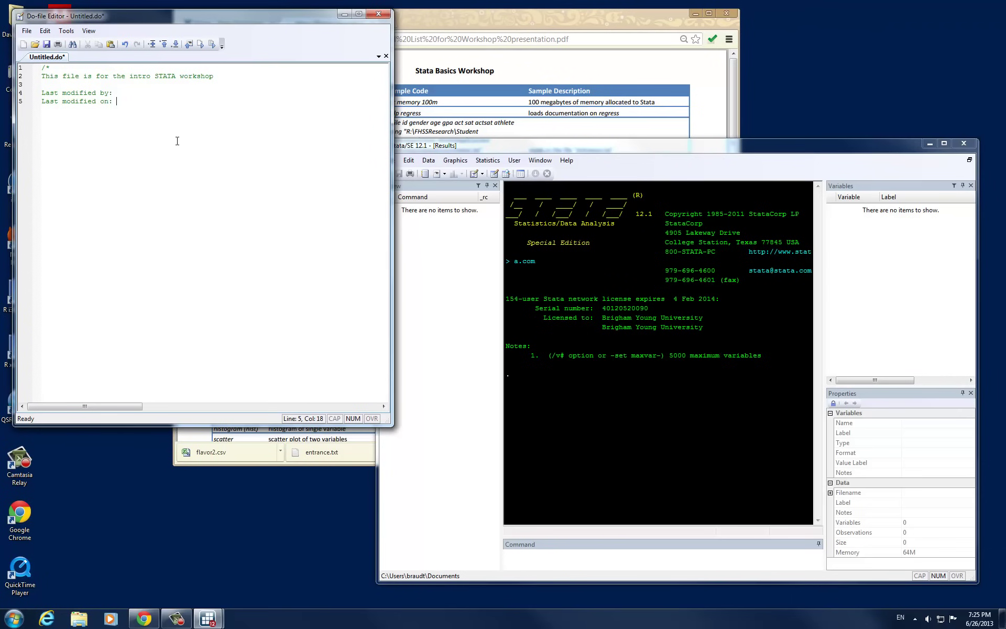
key(Return)
key(Return)
text(NOTES)
text(/)
key(Return)
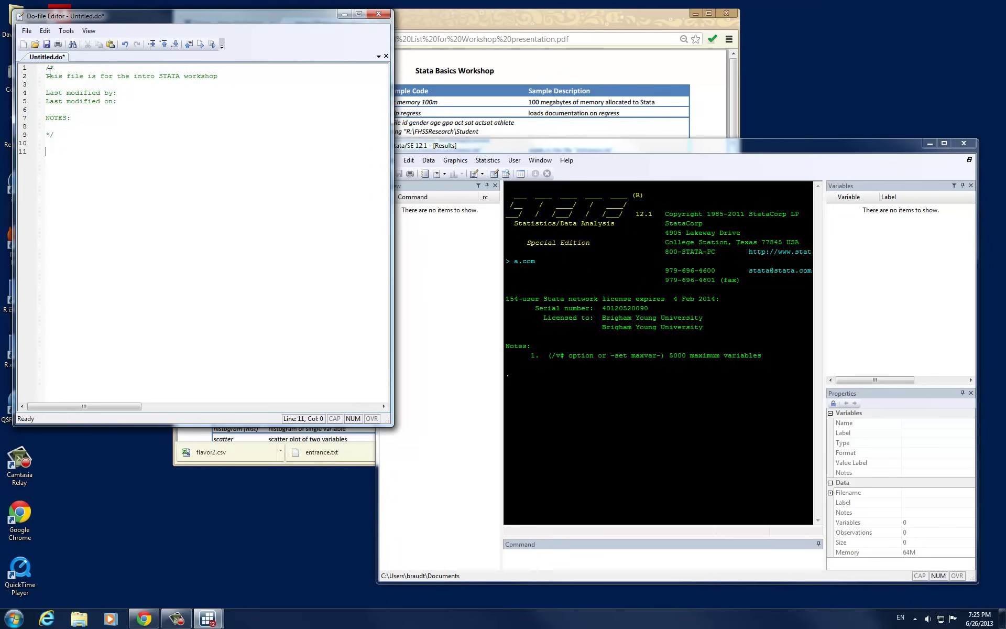
drag(54, 68, 48, 68)
drag(53, 135, 50, 137)
click(62, 140)
drag(46, 143, 46, 67)
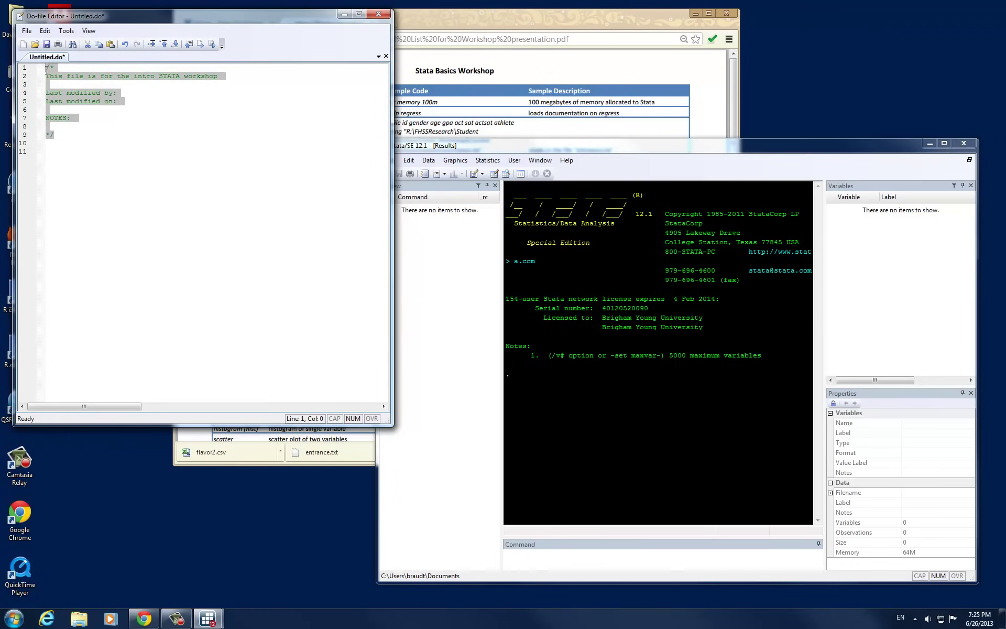
Below the header comment, add the command "clear all" and begin a "cd" command on the next line.
click(59, 150)
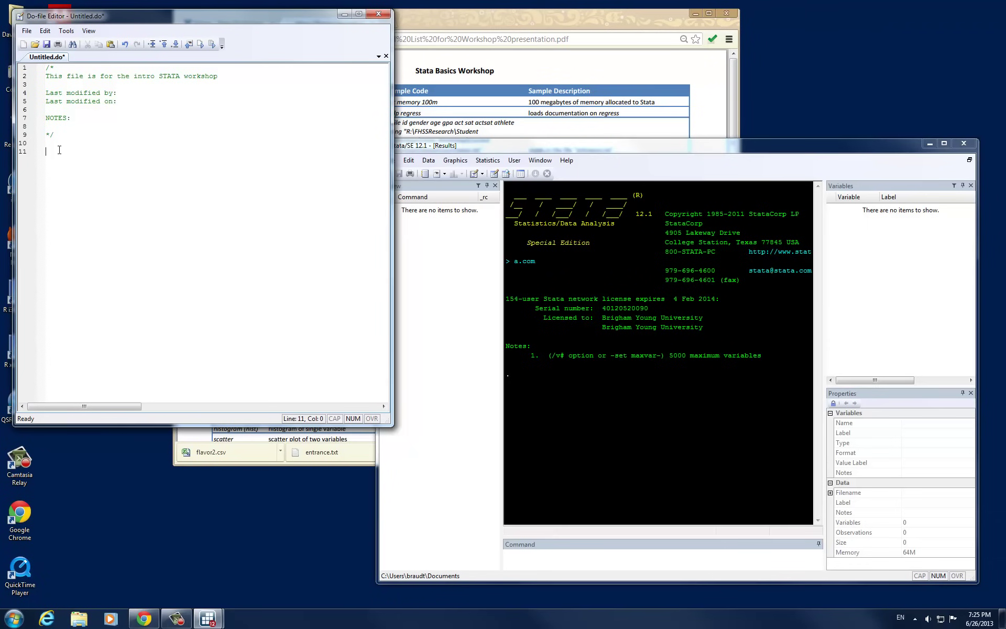
text(clear all)
key(Return)
text(co)
Copy the Downloads folder's address from Windows Explorer and paste it as the path of the "cd" command, leaving two new lines below.
click(79, 618)
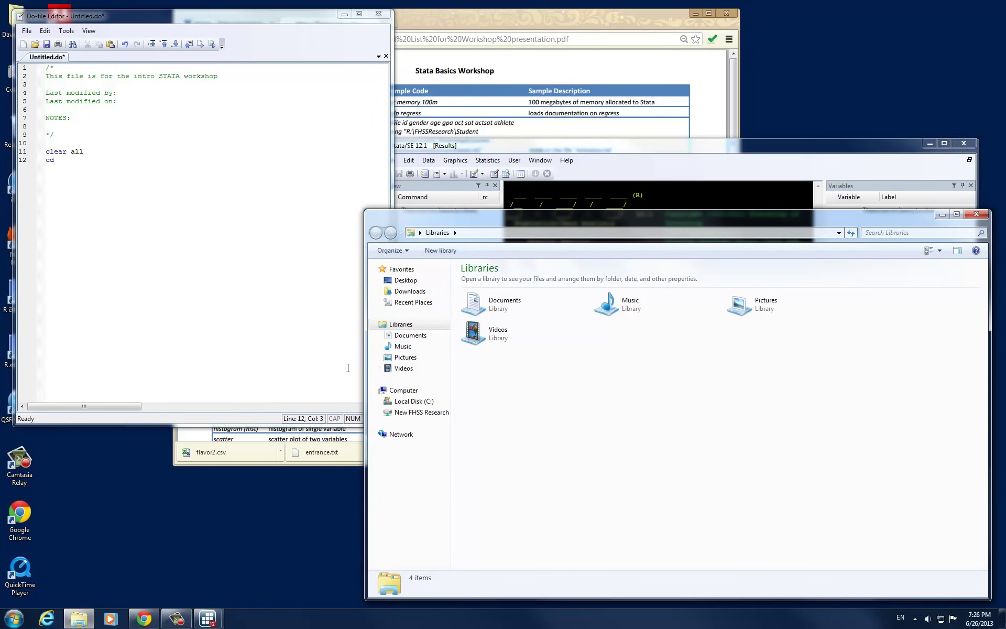
click(411, 292)
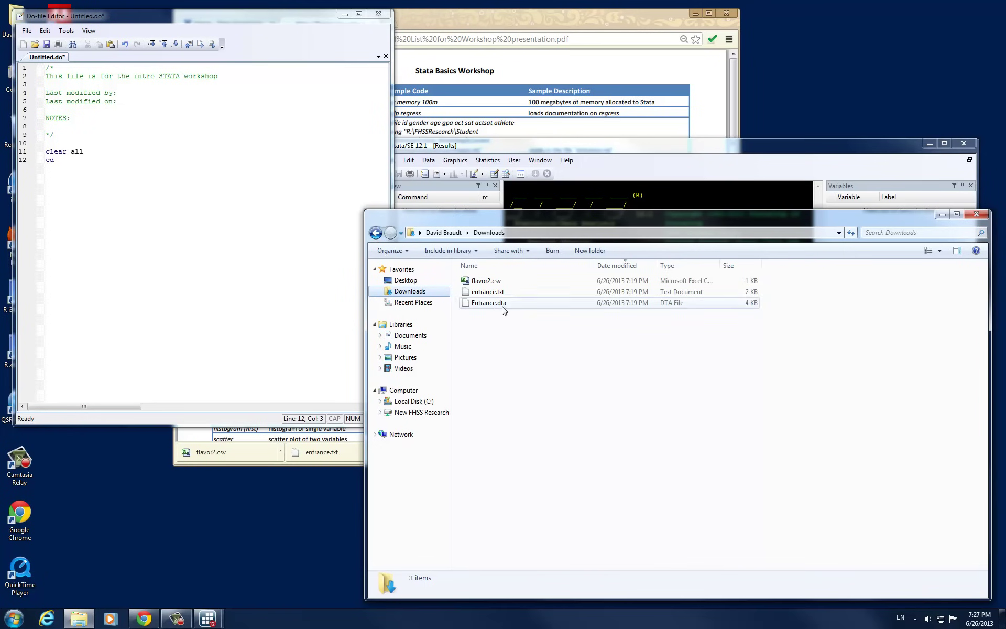
right_click(553, 236)
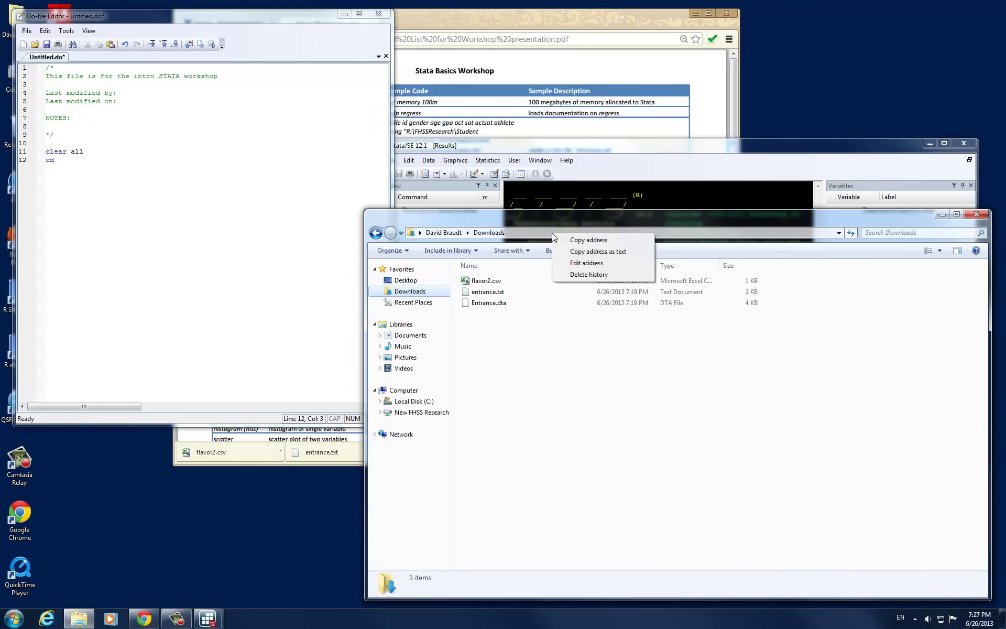
click(583, 240)
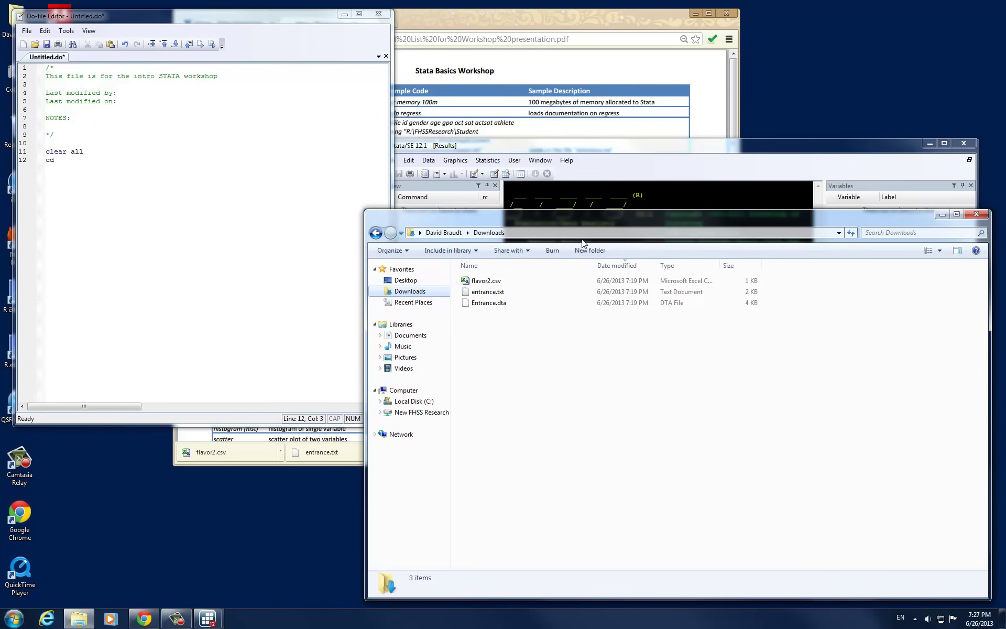
right_click(524, 236)
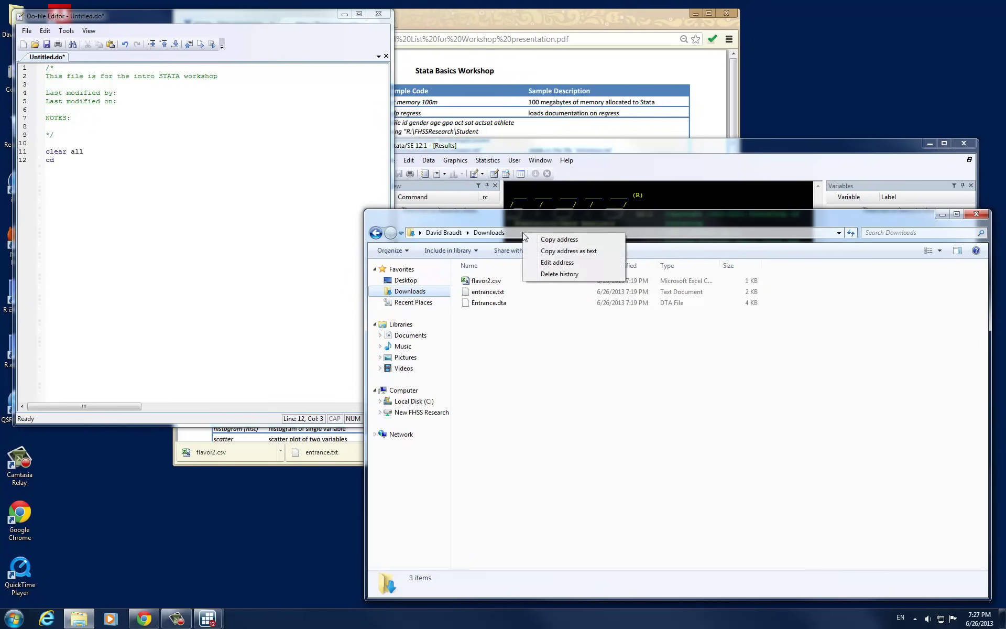
click(559, 249)
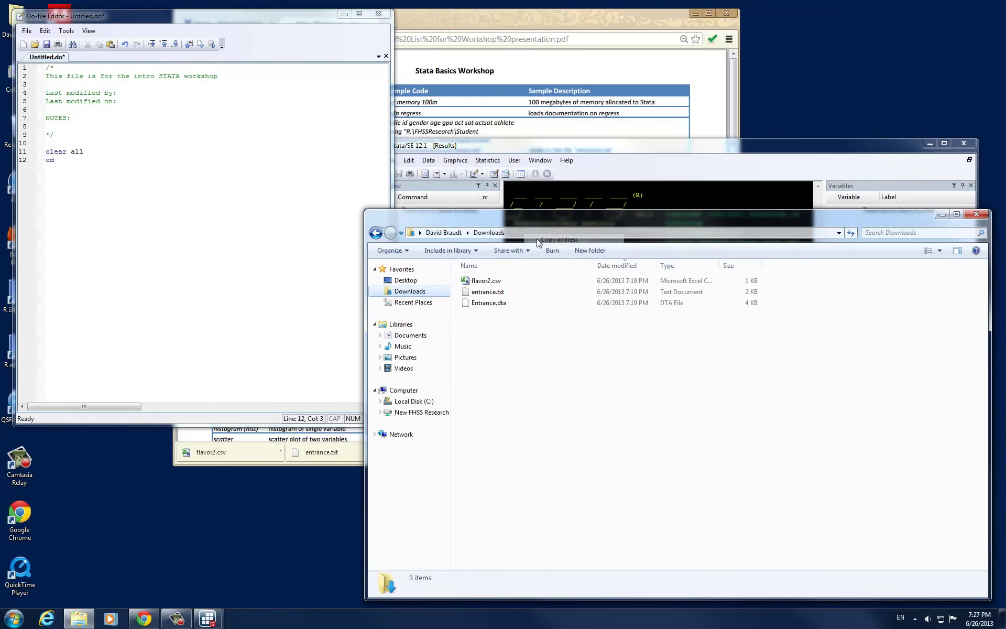
click(156, 175)
key(ctrl+v)
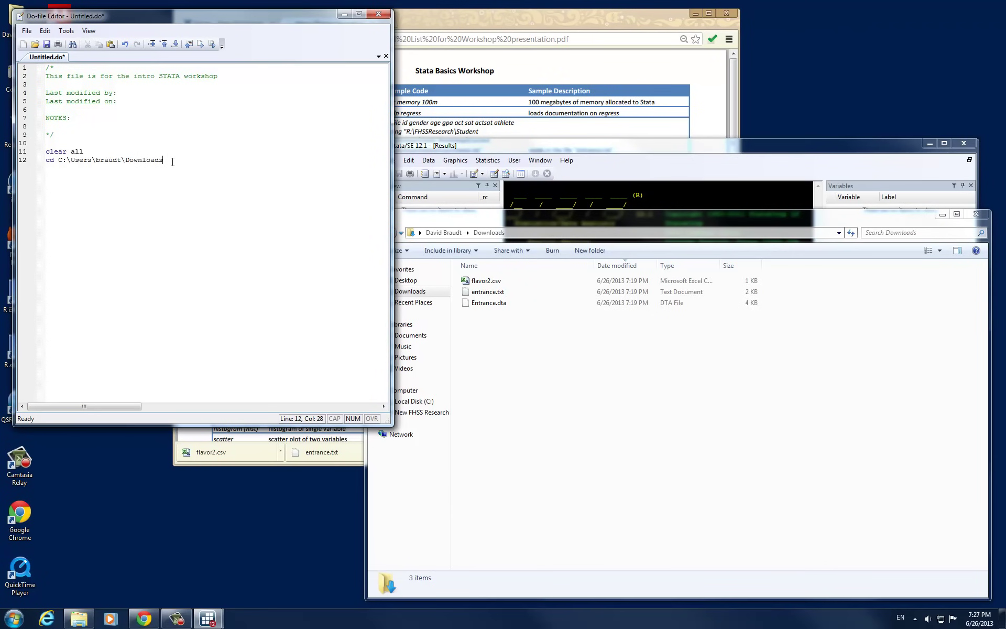
key(Return)
key(Return)
drag(163, 160, 125, 160)
click(171, 163)
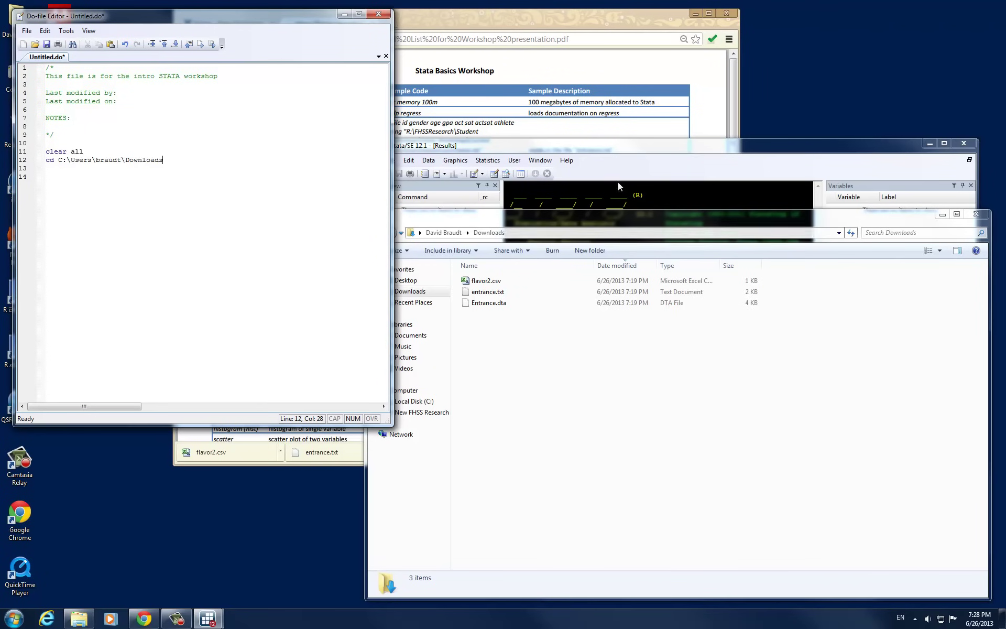
click(676, 151)
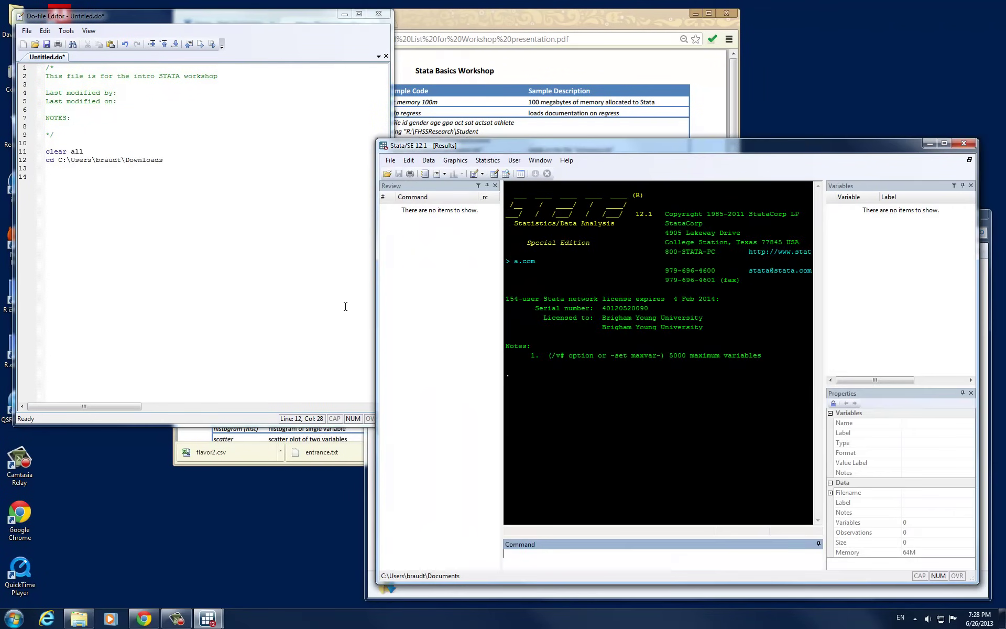
Save the do-file in the Downloads folder under the name "Intro_workshop".
click(174, 226)
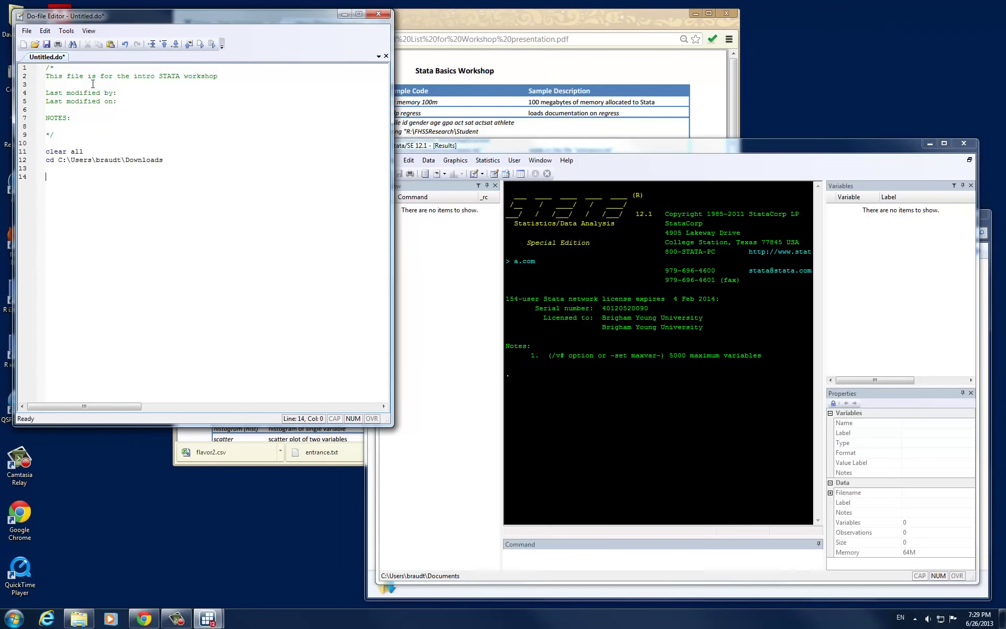
click(27, 30)
click(42, 89)
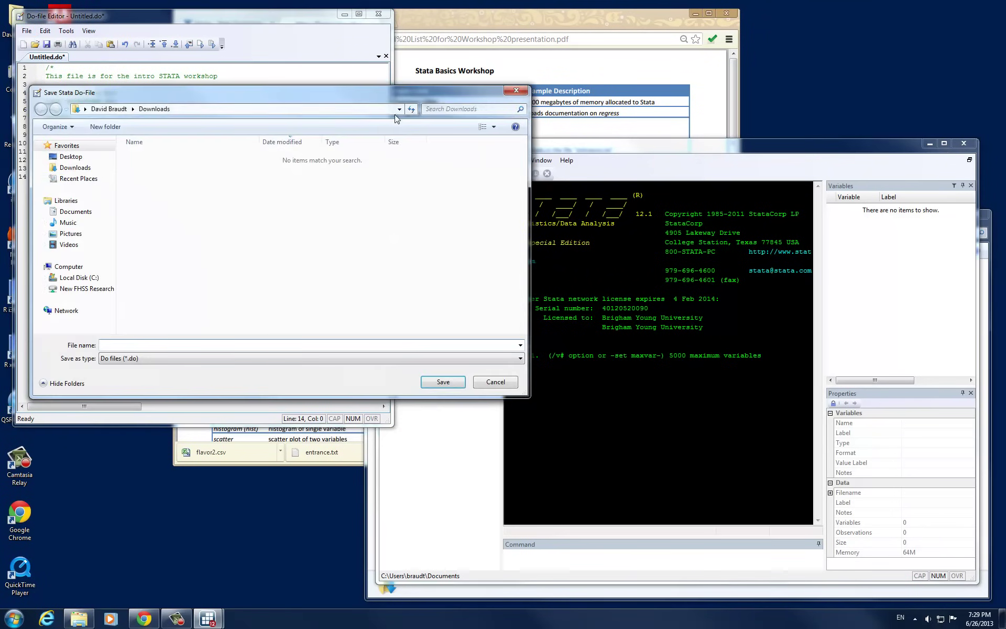
text(Intro_workshop)
key(Return)
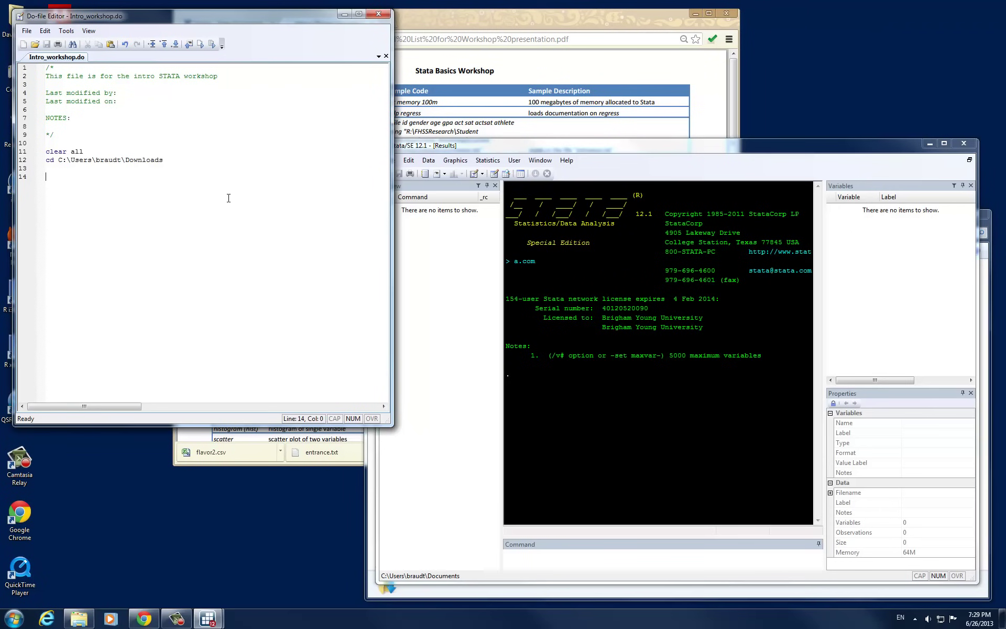
Try out a * comment line, the line "// I am different than an *" and the command "sum age //summary statistics for age".
text(*hello this David)
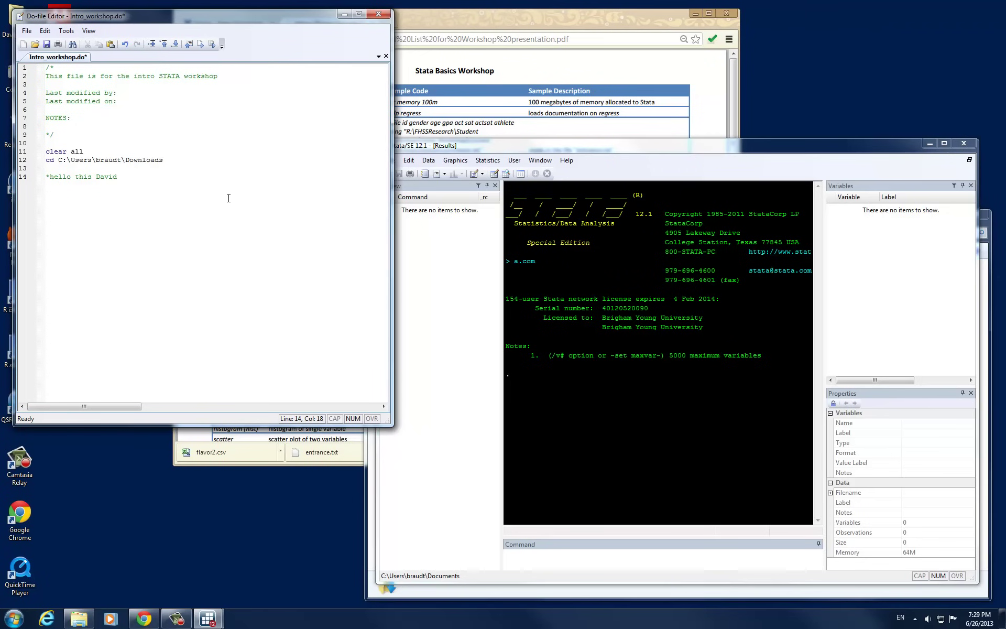
key(Return)
text(// I am different than an *)
key(Return)
text(sum age)
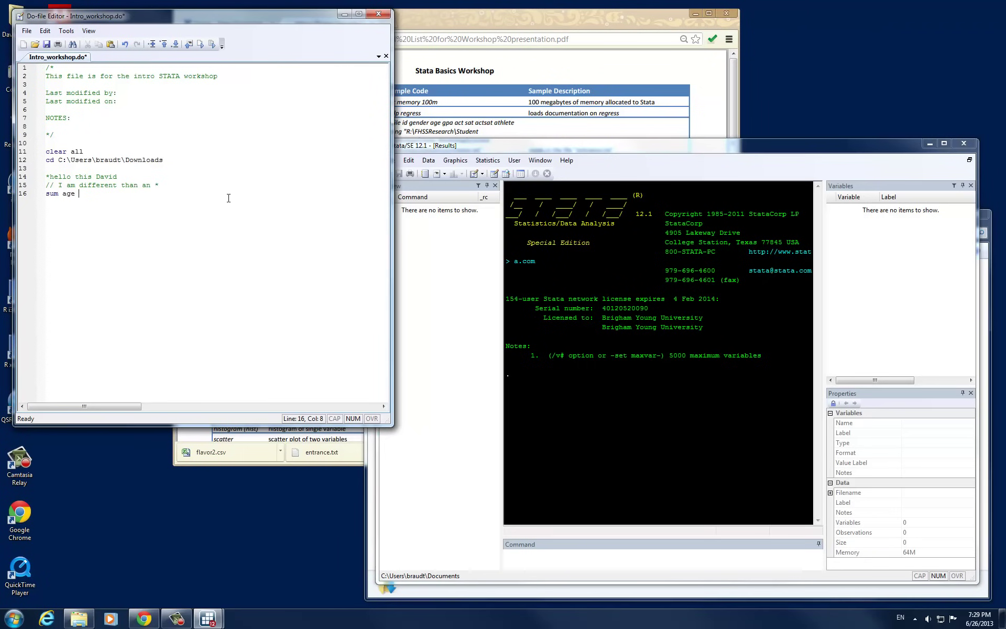
text( //)
text(summary statistics for age)
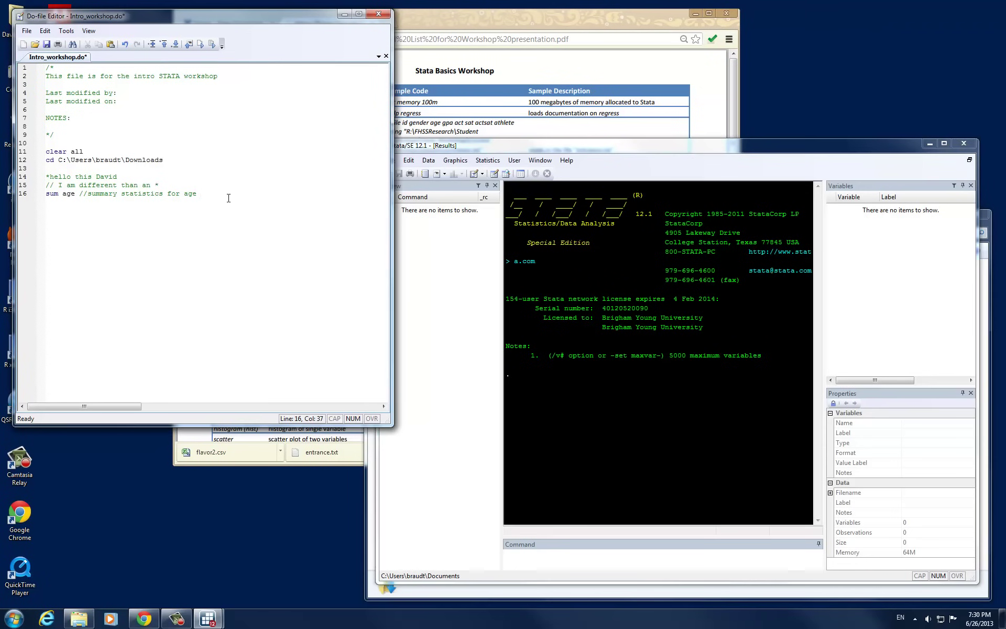
Add the trial line "sum age *gjakaksadk" and delete all the trial lines below the cd command.
key(Return)
text(sum age *gjakaksadk)
drag(132, 201, 43, 178)
key(Delete)
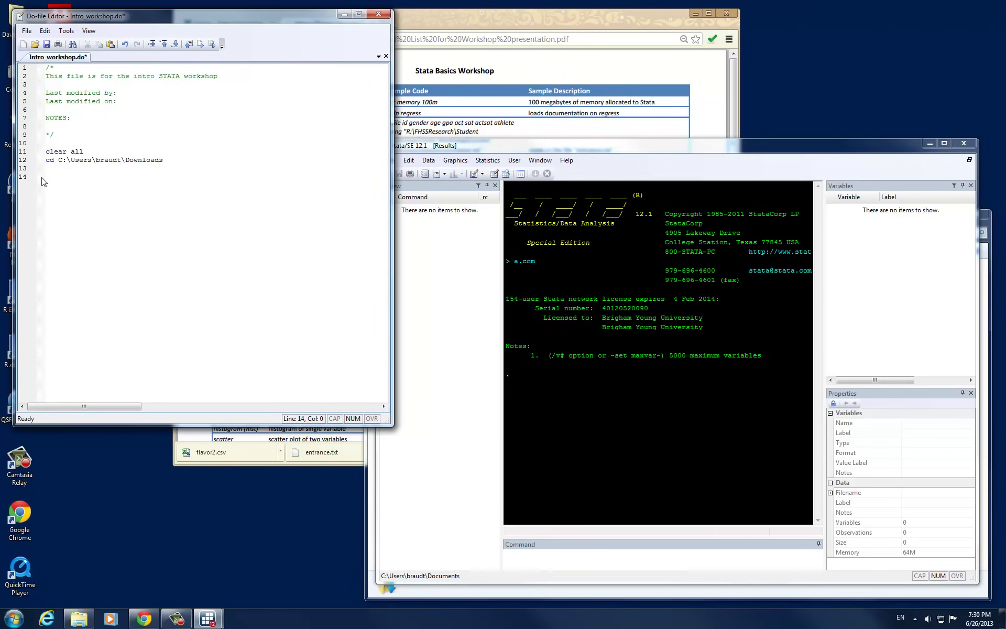
Start a comment box below the cd command with a top border of asterisks and an empty row ending in an asterisk.
text(*************************************)
key(Return)
key(Tab)
key(Tab)
key(Tab)
text(*)
key(Return)
Fill the comment box with "NOte to user please save files in C: drive", close it with an empty row and asterisk border, and start a line below.
text(*	NO)
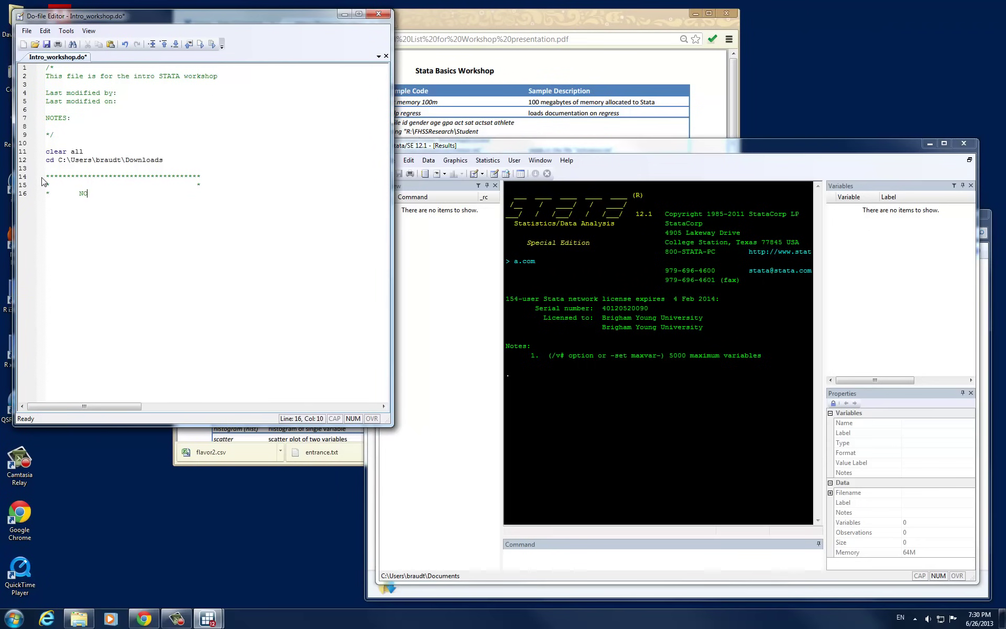
text(te to user please save)
key(Return)
text(*	files in C: drive          *)
key(Return)
text(************************************)
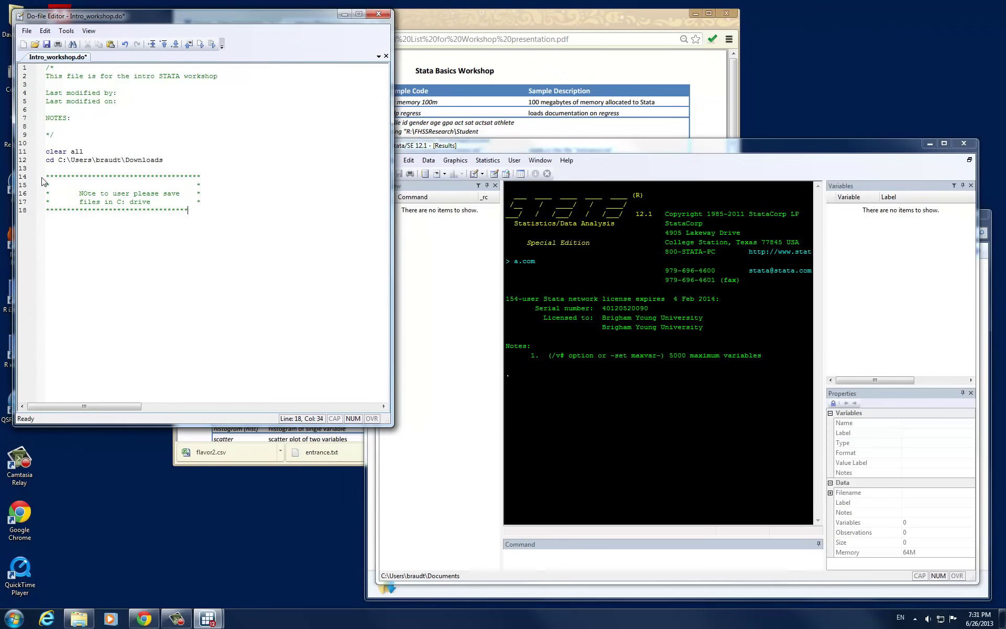
text(*)
key(Return)
key(Tab)
key(Tab)
key(Tab)
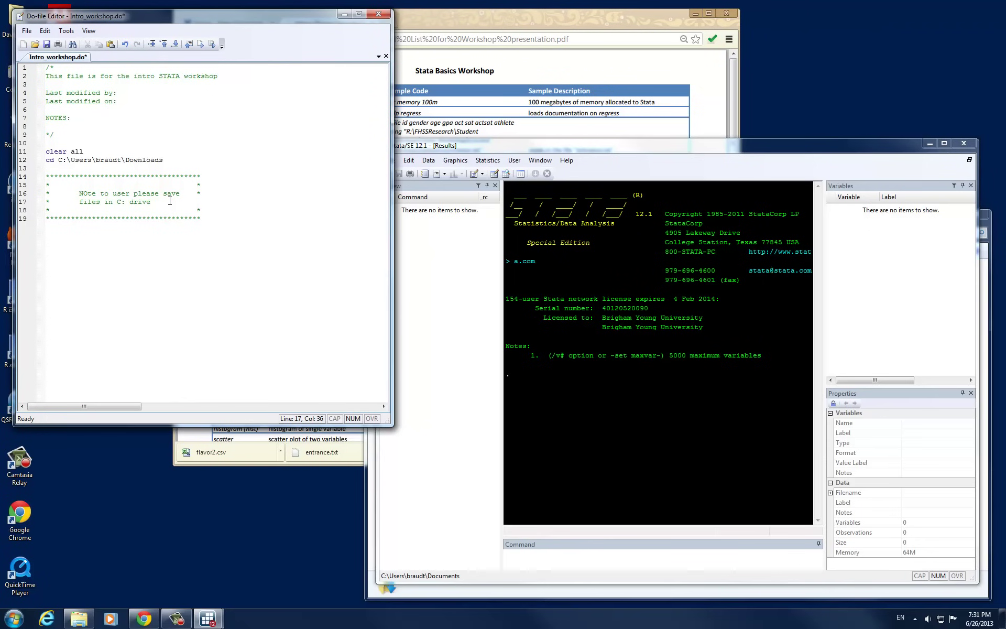
key(Down)
key(Down)
key(Return)
text(set memory)
key(shift+Home)
key(BackSpace)
Add the command "set maxvar 30000" below the comment box, followed by several blank lines.
text(s)
text(set)
text( maqx)
key(BackSpace)
key(BackSpace)
text(xvar 30000)
key(Return)
key(Return)
key(Return)
key(Return)
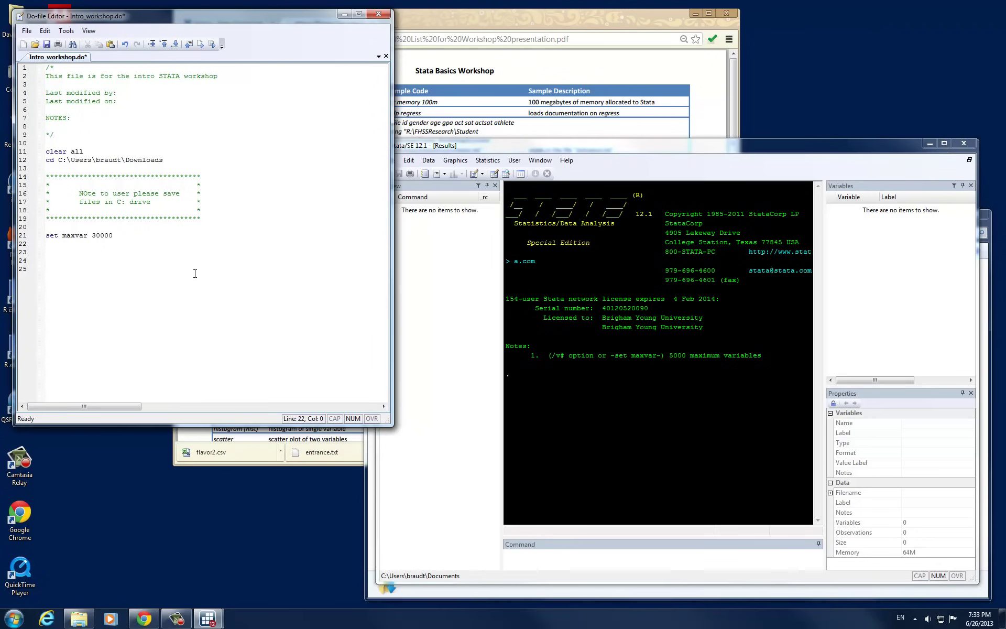
Copy the sample "infile" command from the Stata Basics Workshop PDF in Chrome and paste it below "set maxvar 30000" in the do-file.
drag(129, 152, 184, 158)
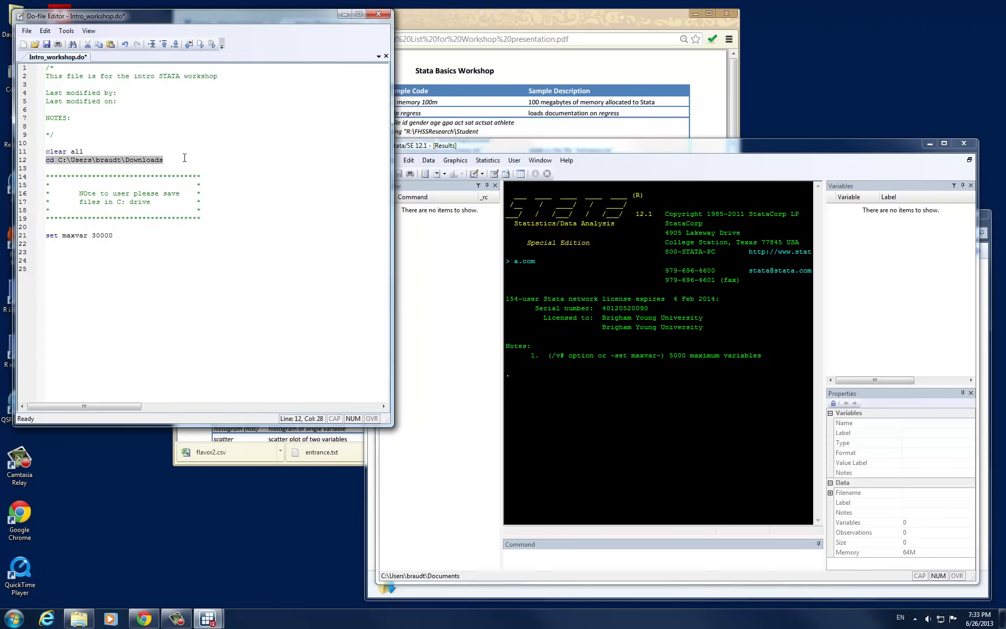
click(122, 235)
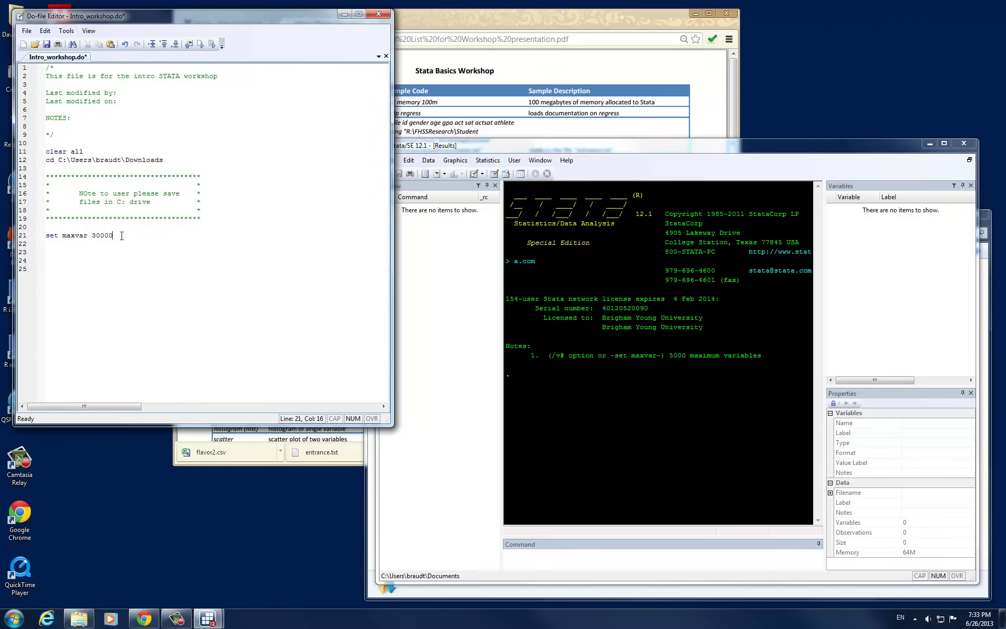
key(Return)
click(450, 10)
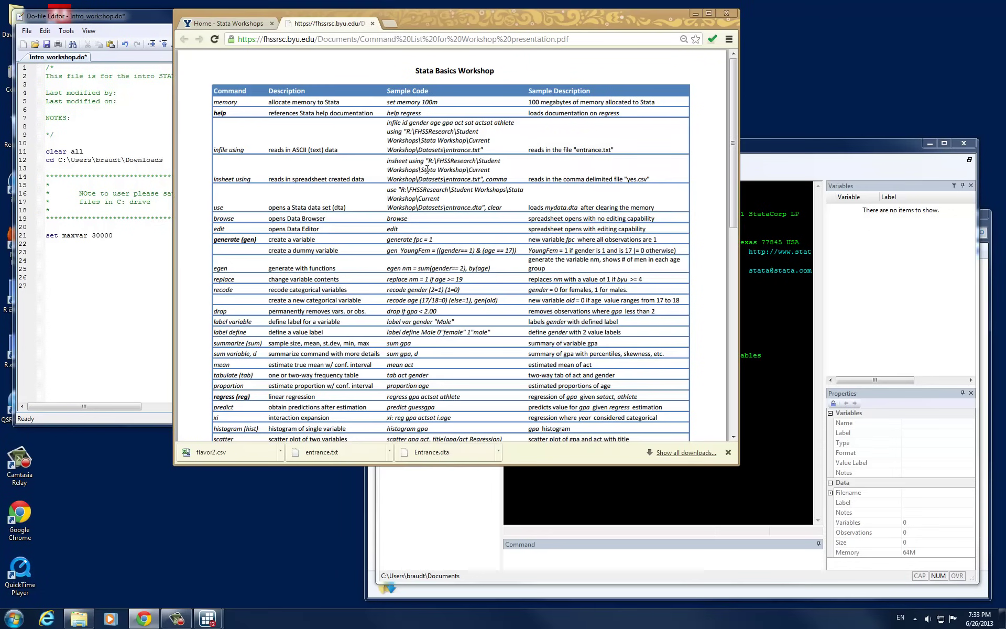
drag(387, 125, 489, 149)
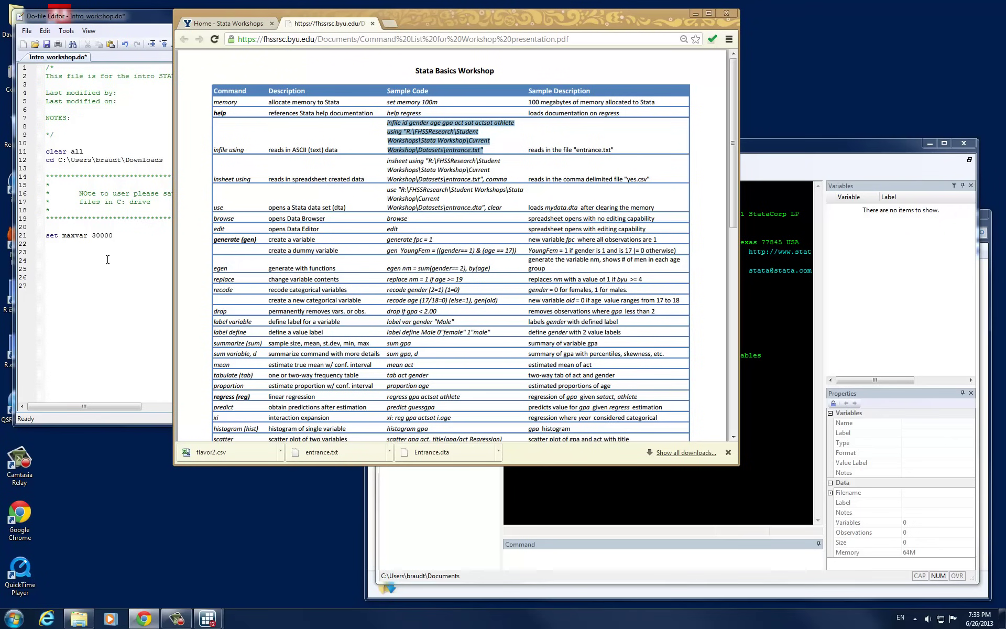
right_click(421, 145)
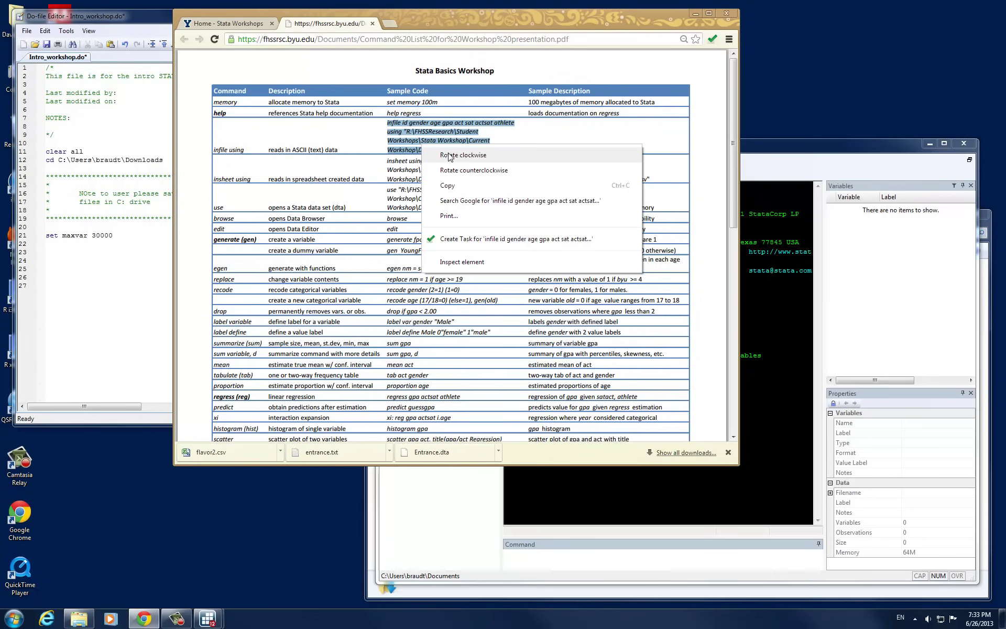
click(440, 185)
click(87, 257)
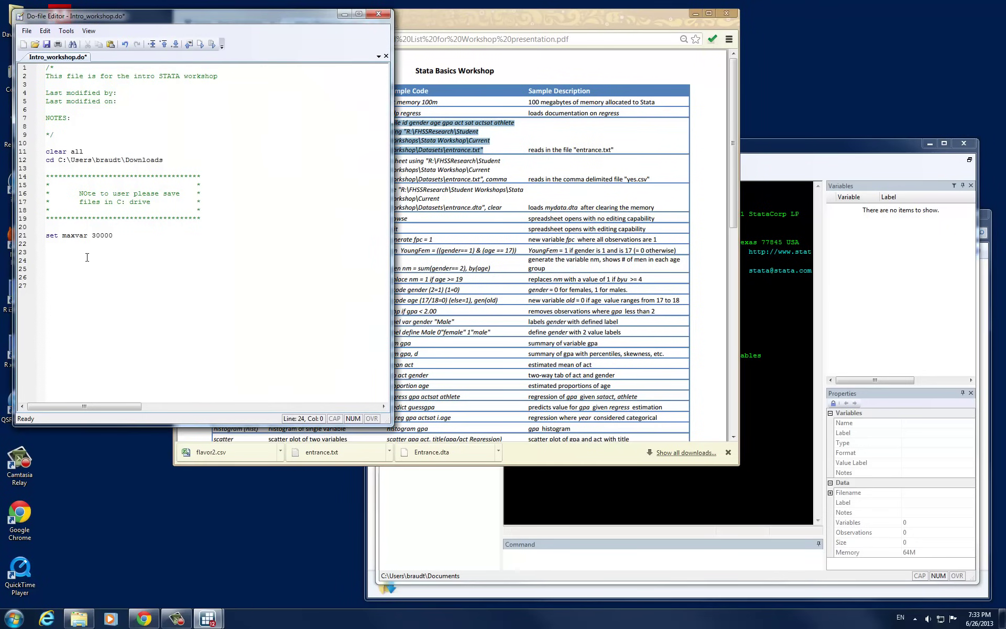
right_click(85, 257)
click(123, 314)
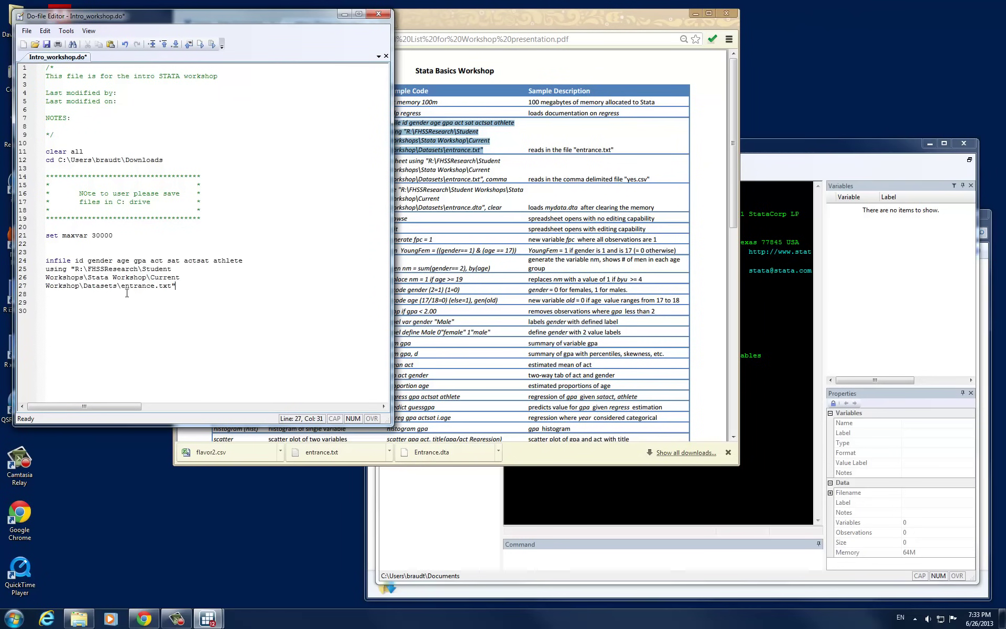
Remove the extra blank line above the infile command and join its "using" line onto the variable list line.
click(64, 255)
key(Delete)
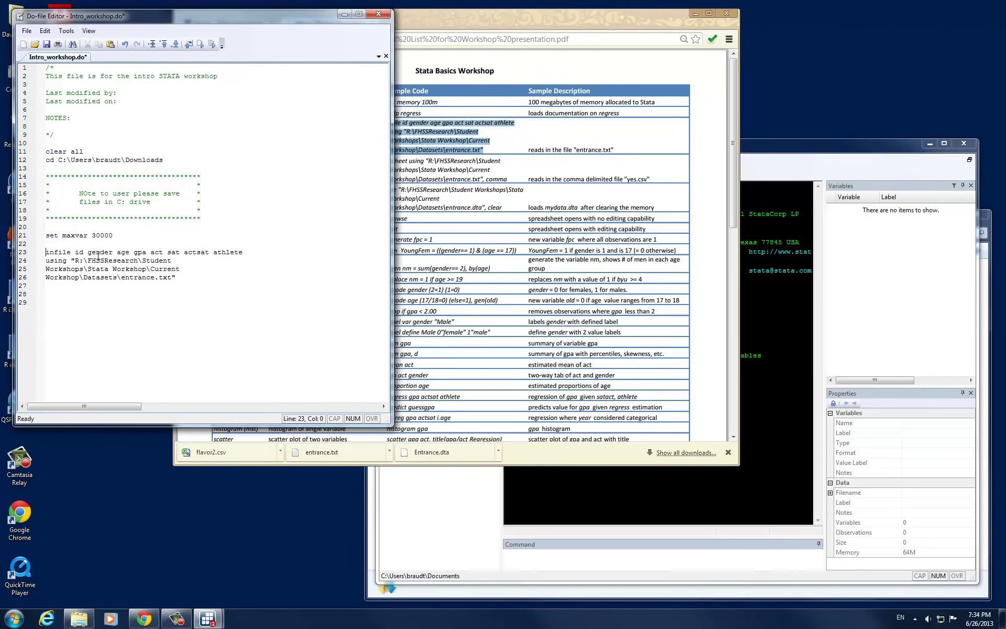
key(ctrl+shift+Right)
click(81, 256)
click(261, 253)
key(Delete)
key(Right)
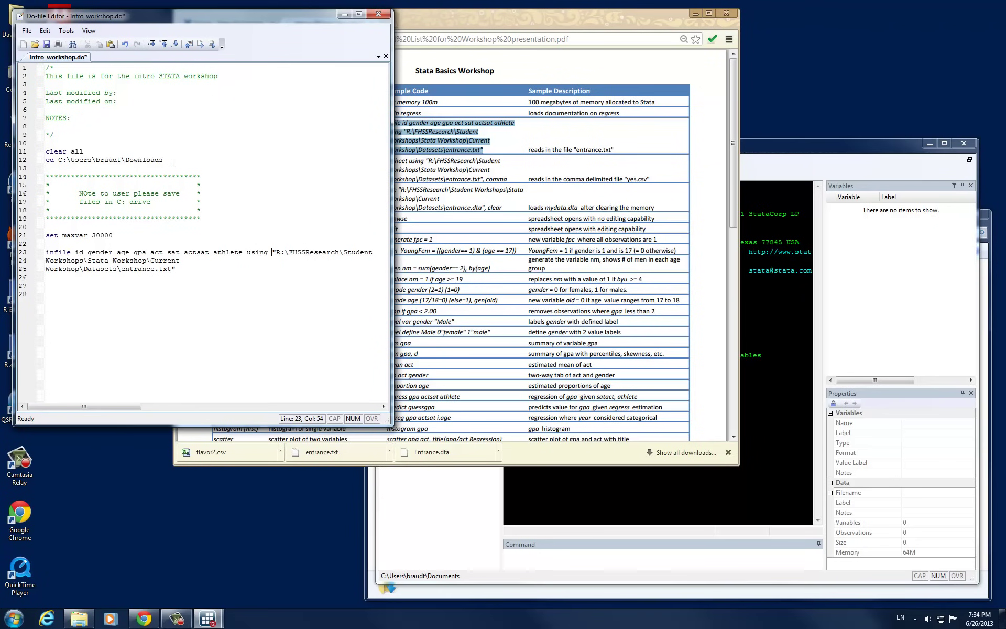
Shorten the infile command's file reference to entrance.txt by removing the folder path and the quotation marks.
drag(163, 160, 60, 164)
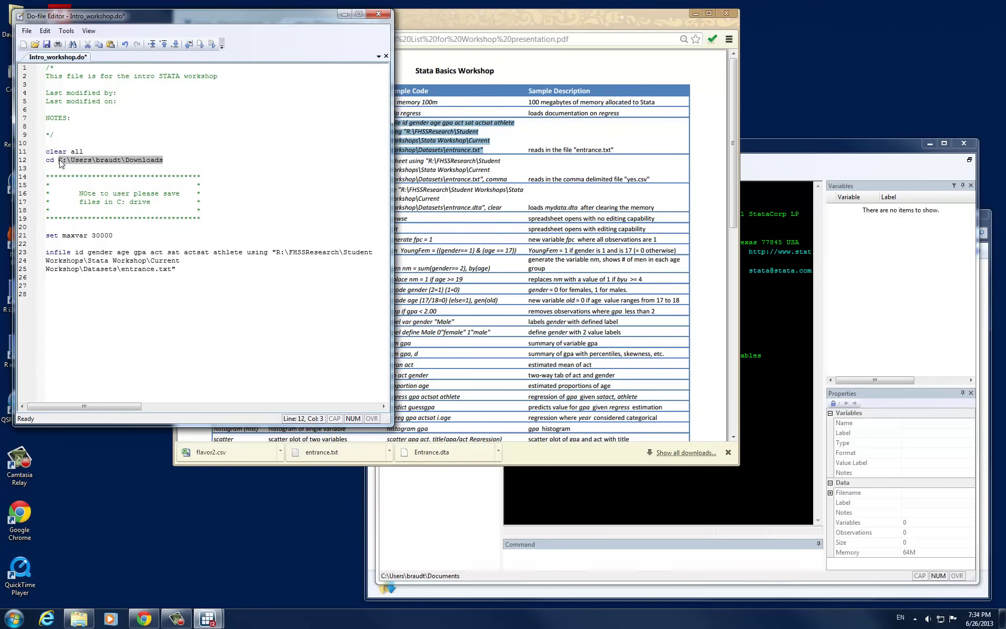
drag(272, 252, 134, 276)
key(Delete)
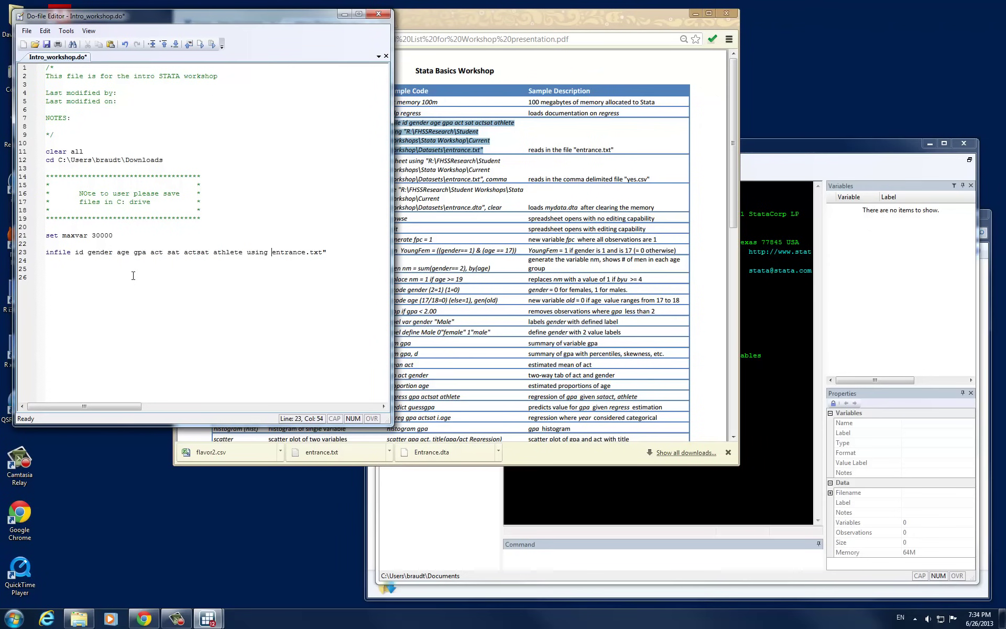
key(End)
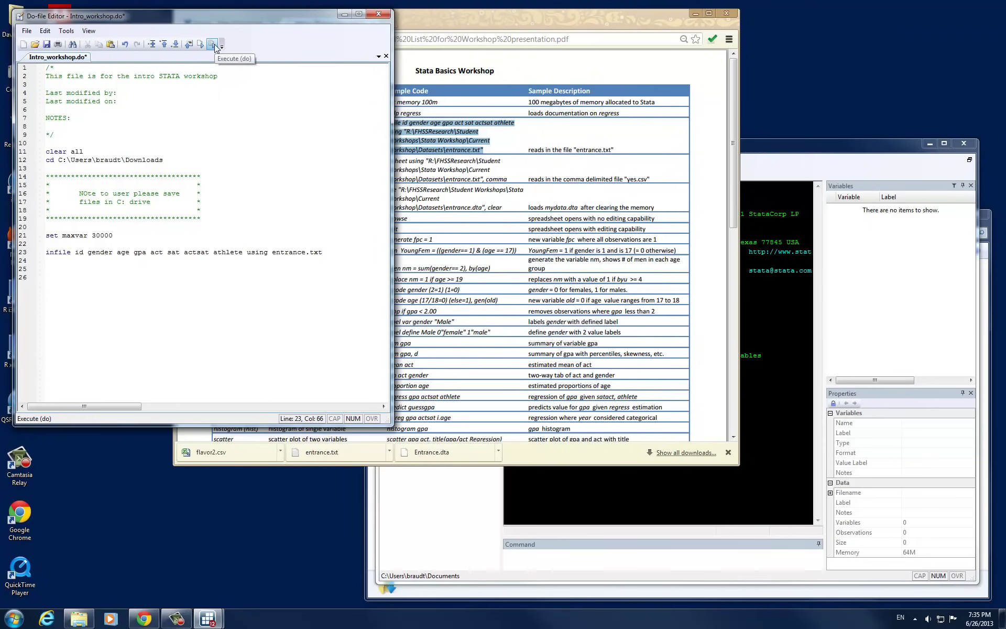
Execute the entire do-file with no lines selected.
drag(324, 252, 42, 254)
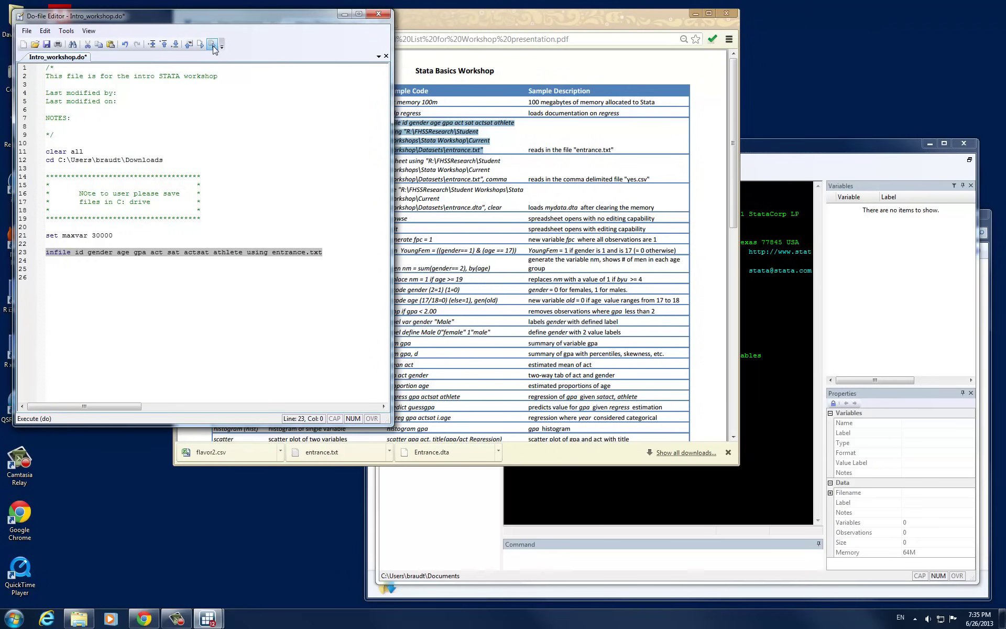
click(230, 174)
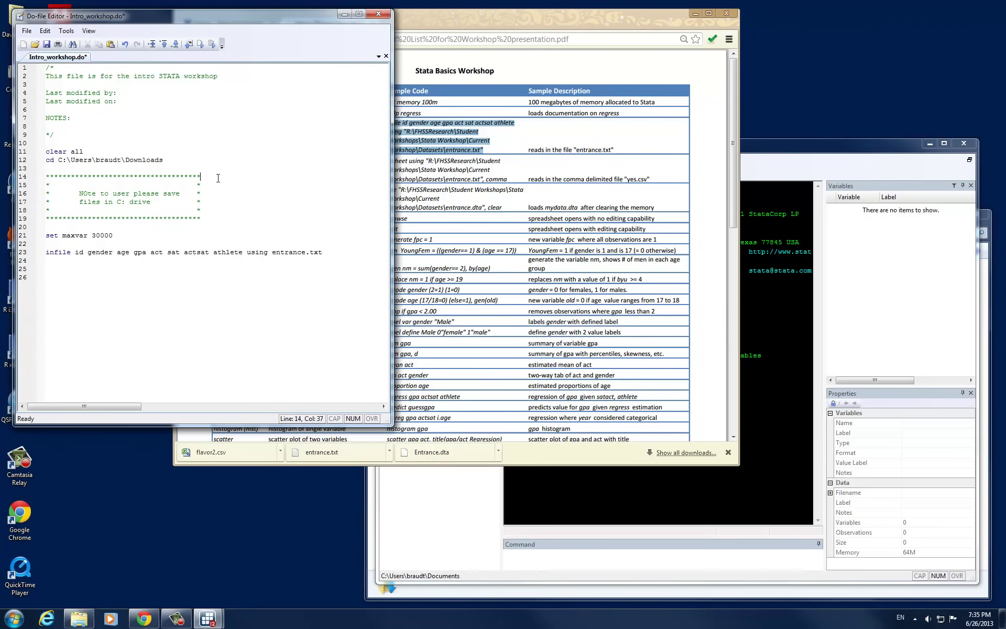
click(212, 44)
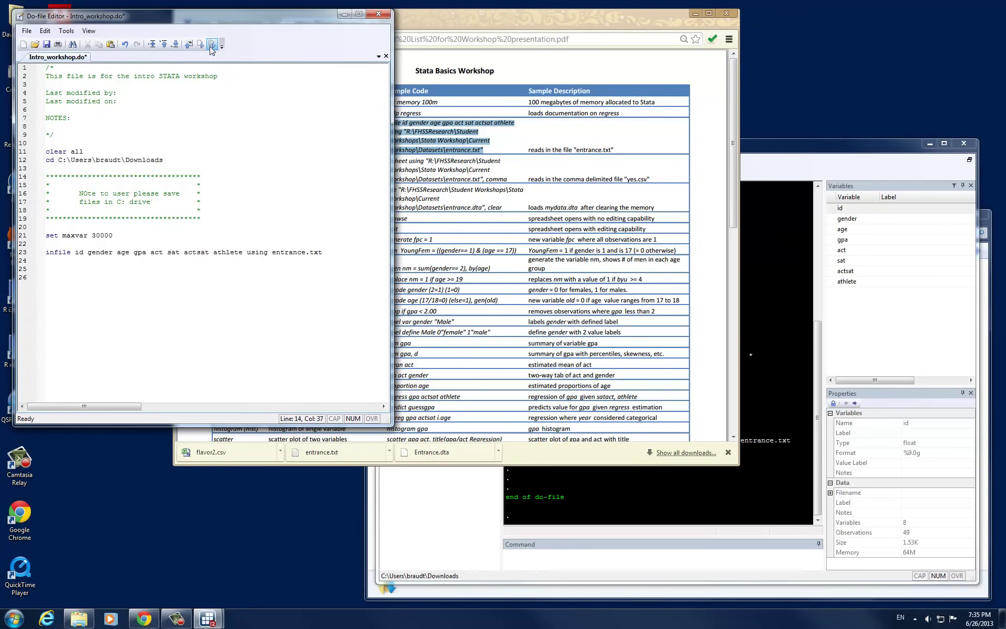
Review the do-file's output in the Results window, from the initial do command through the infile line.
click(585, 486)
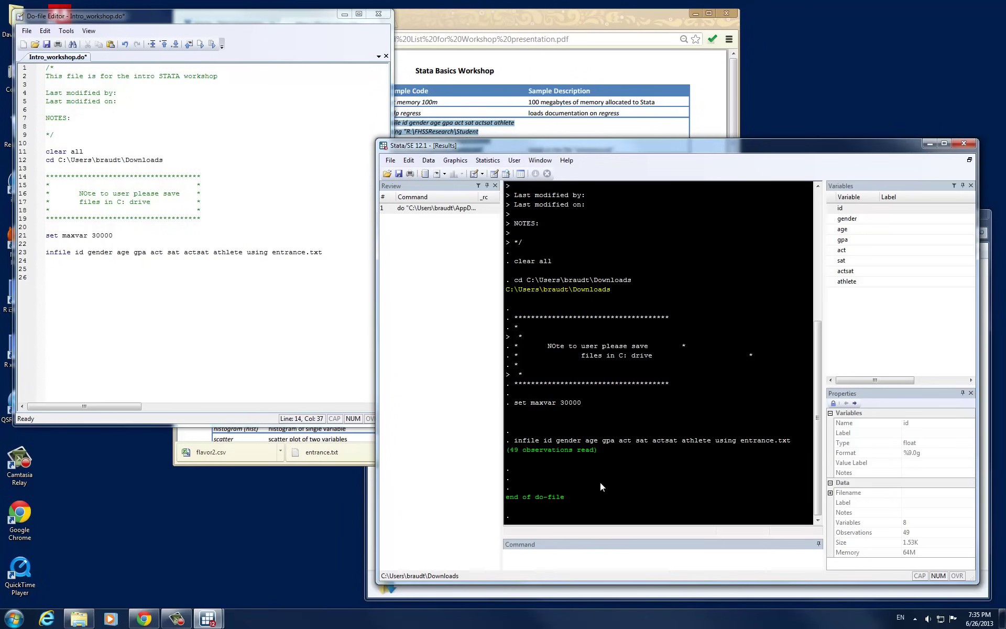
scroll(621, 334, up, 1)
scroll(593, 296, up, 2)
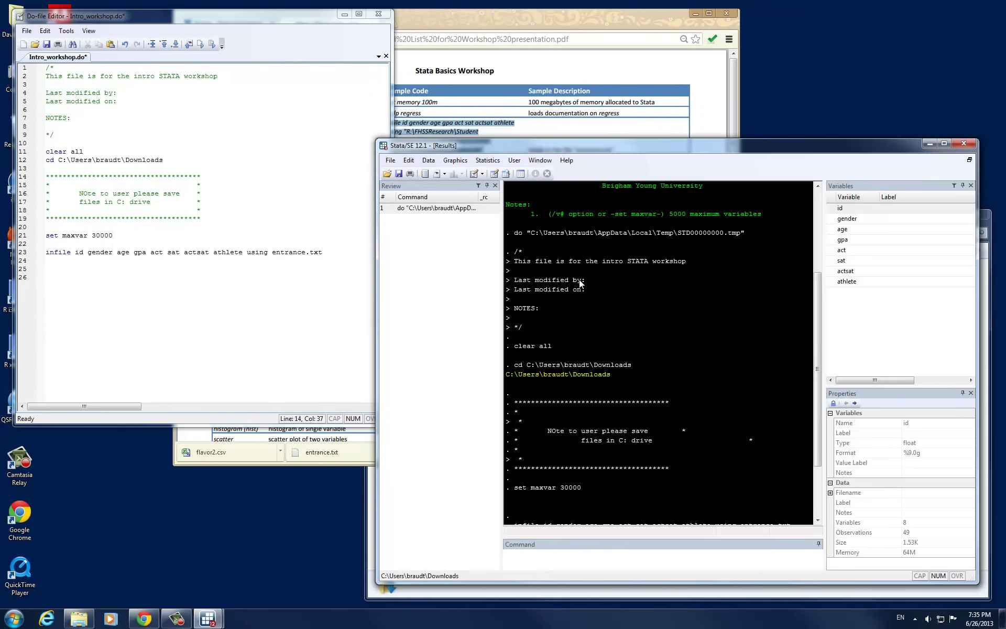
drag(514, 233, 755, 234)
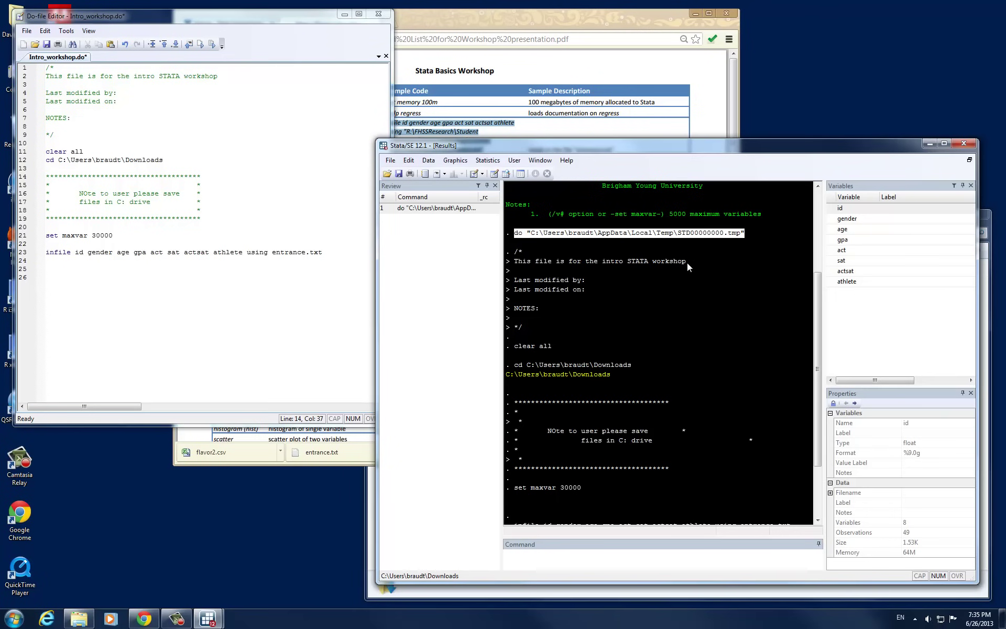
scroll(602, 262, down, 1)
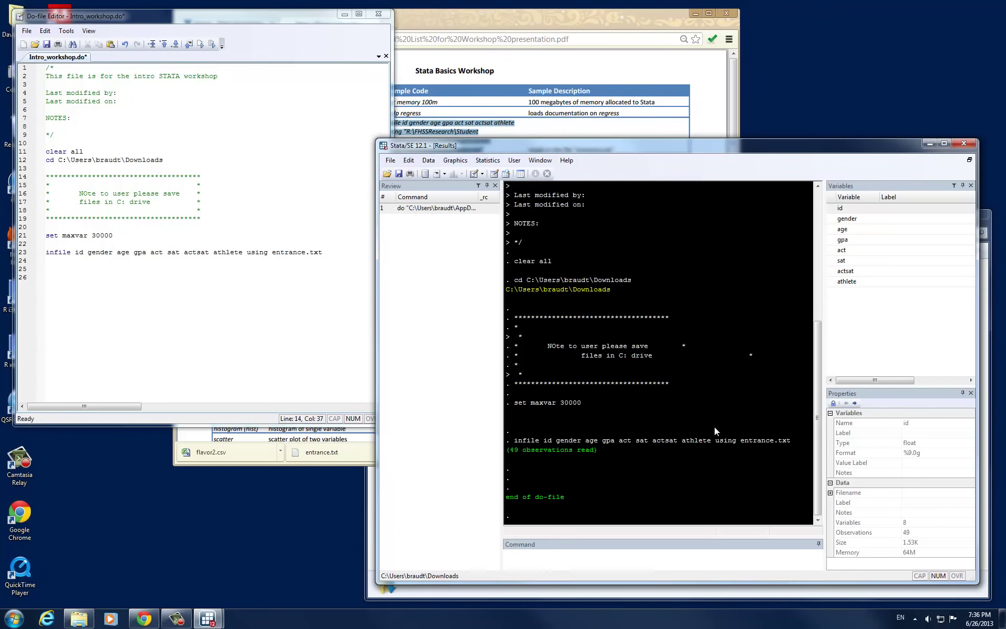
Run the browse command to examine the loaded dataset in read-only mode, and close the data view.
click(691, 556)
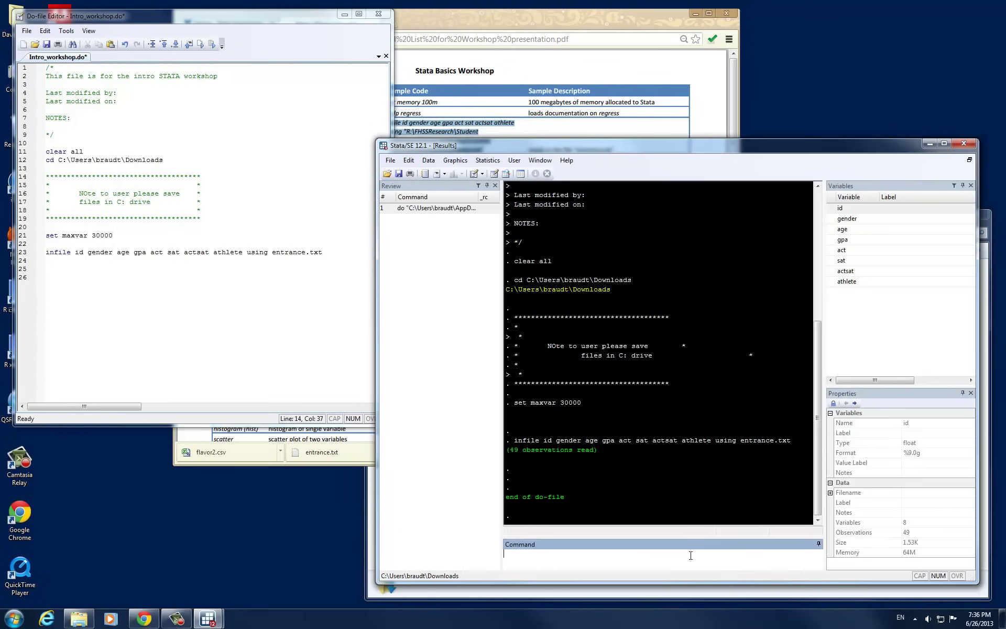
text(browse)
key(Return)
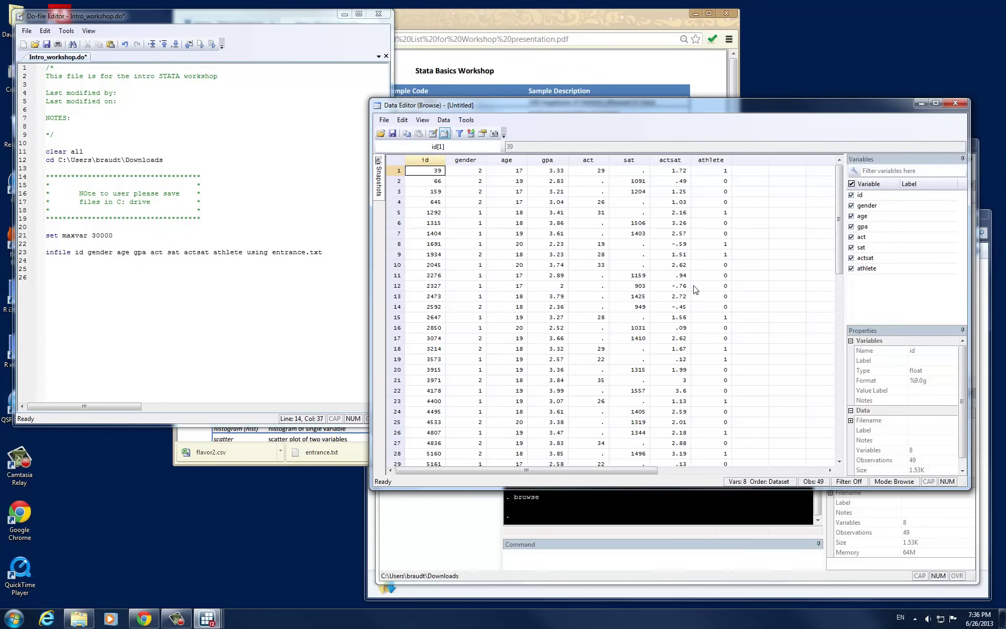
click(674, 183)
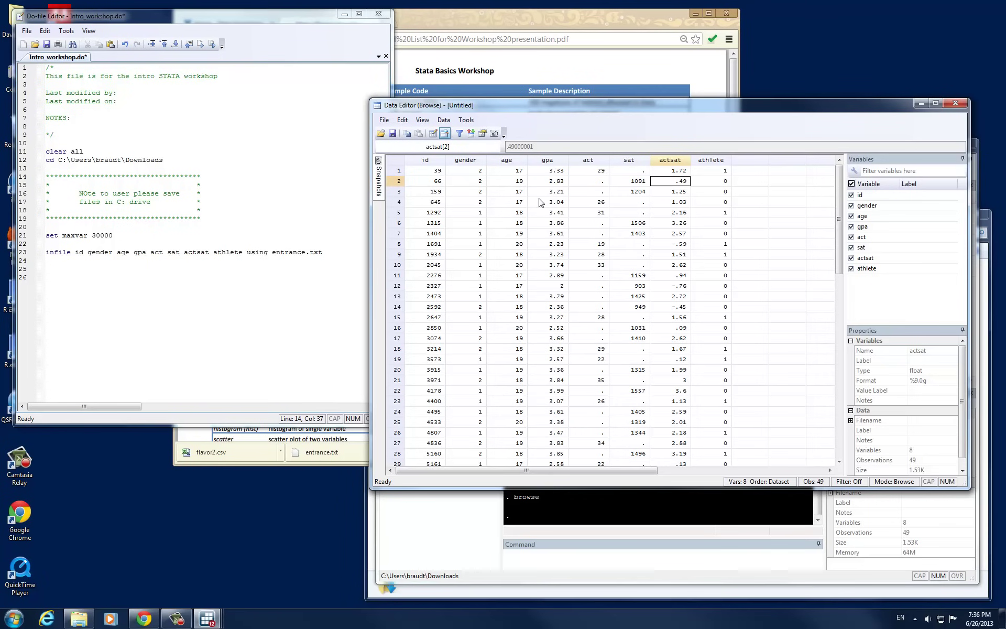
click(955, 103)
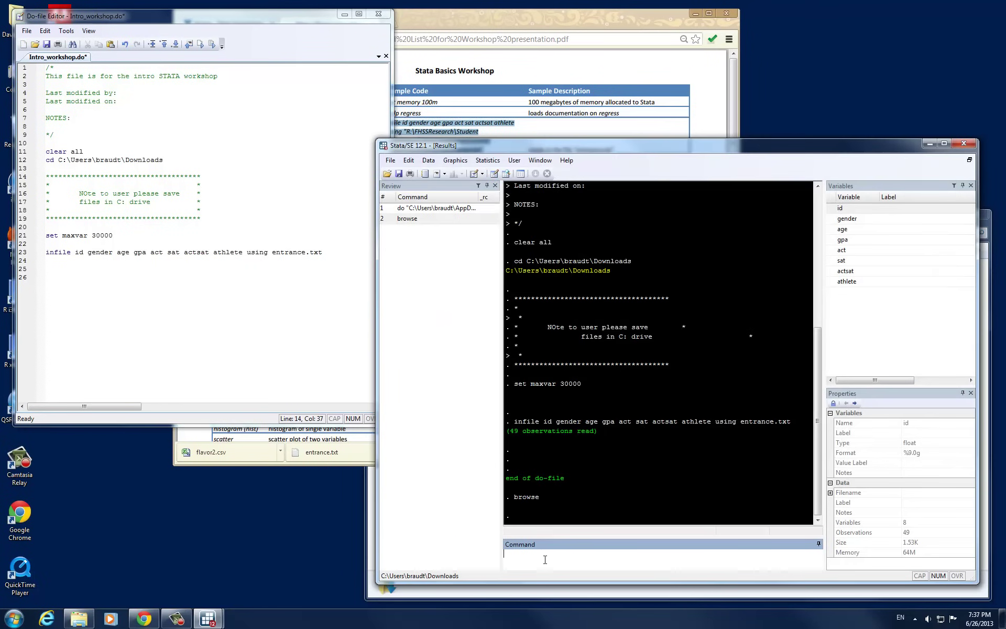
Display the dataset again using the abbreviated command "br" and close it.
text(br)
key(Return)
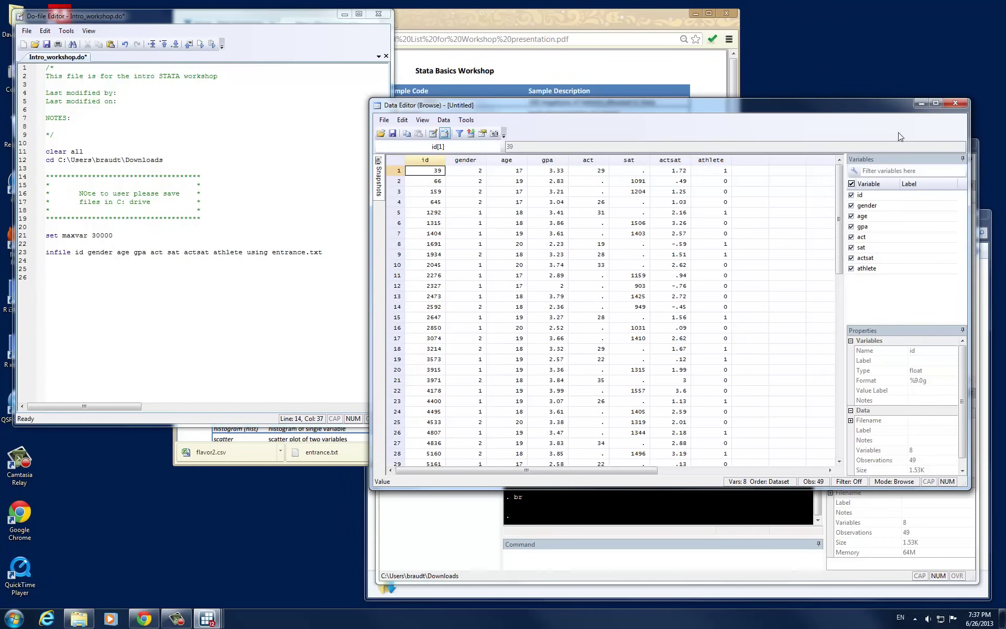
click(961, 103)
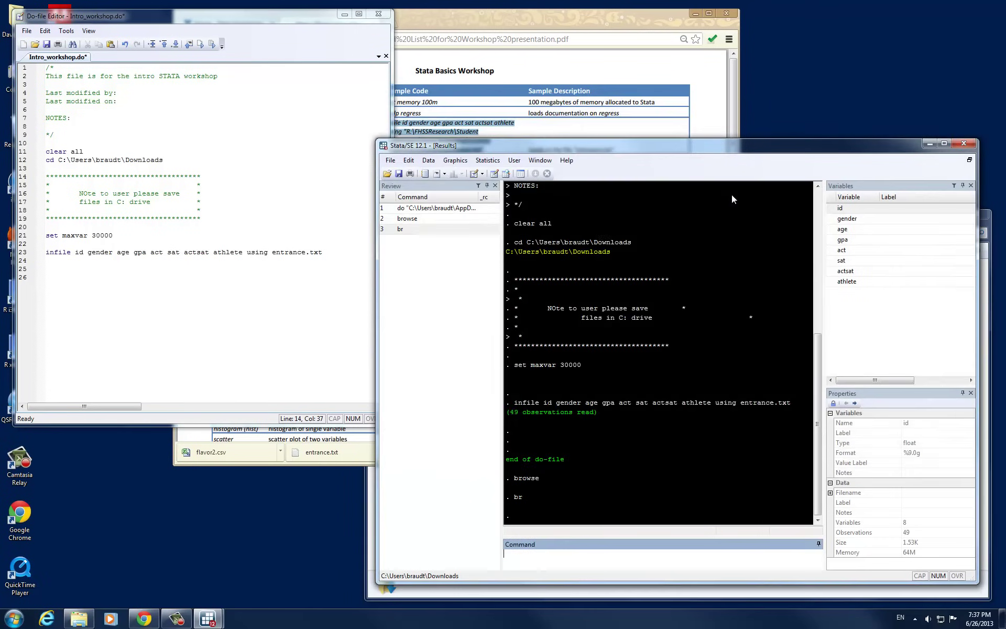
Open the dataset for editing with the edit command and set the first observation's id to 24124542.
text(edit)
key(Return)
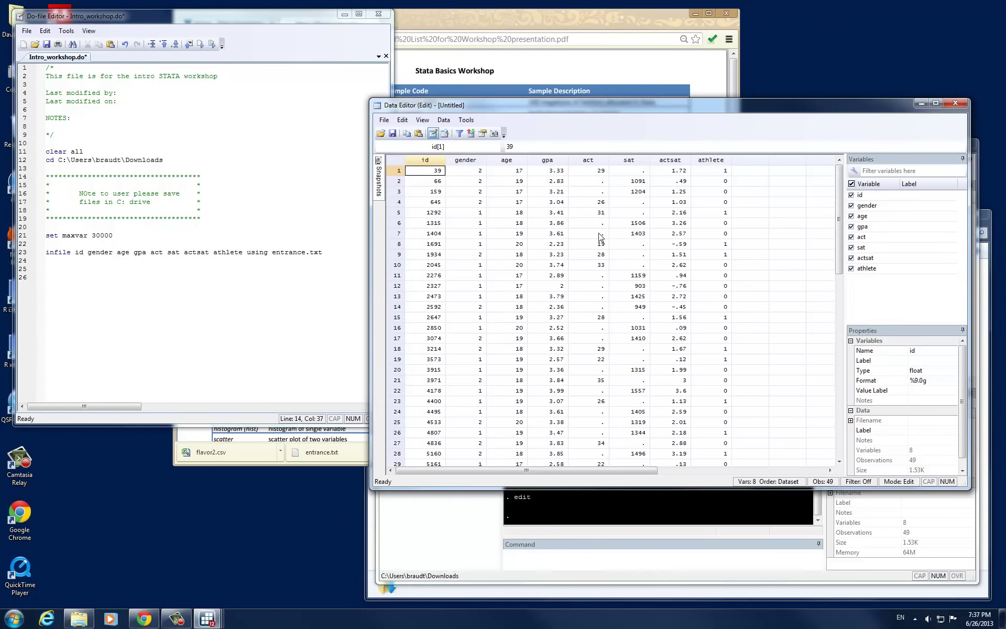
text(24124542)
key(Return)
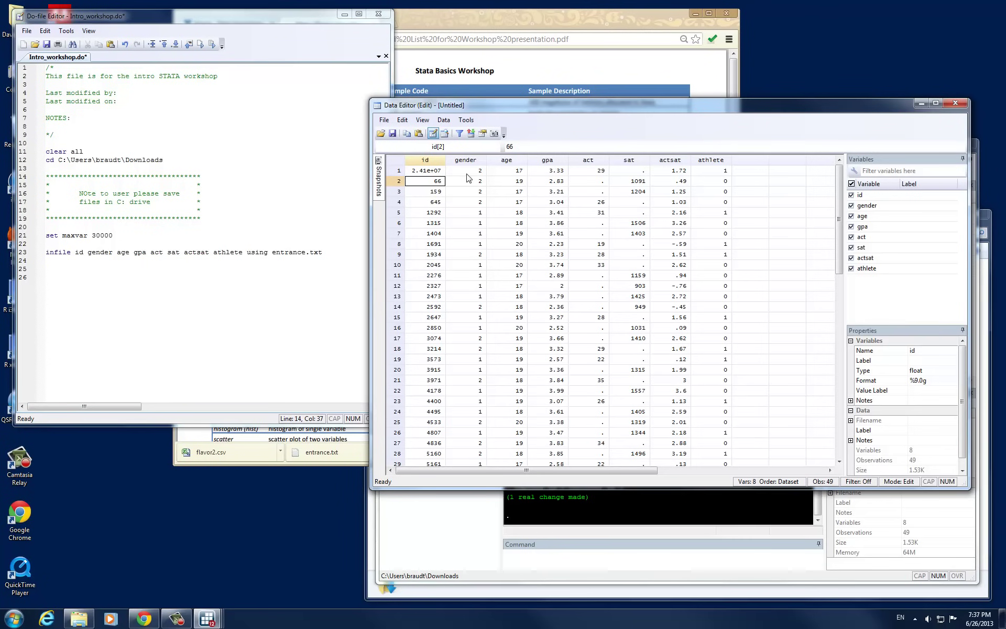
key(Up)
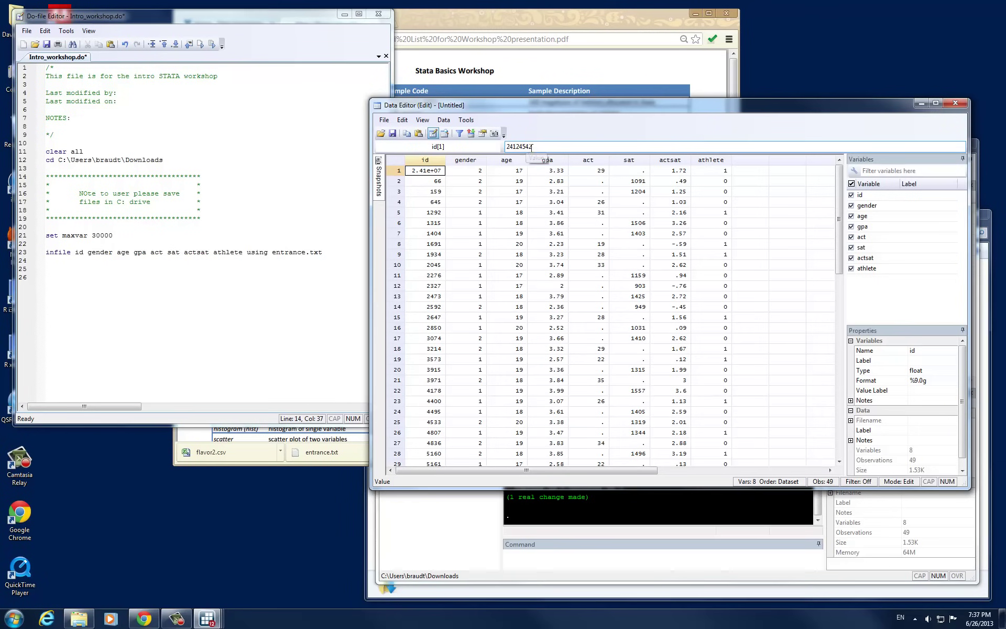
click(459, 195)
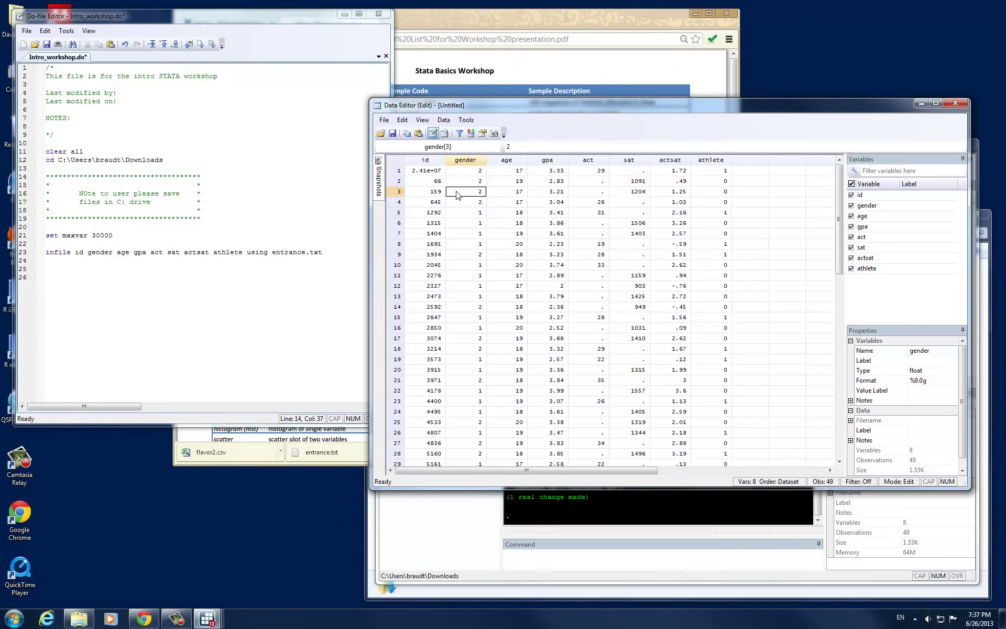
Restore the first observation's id to 39 and close the Data Editor.
click(433, 175)
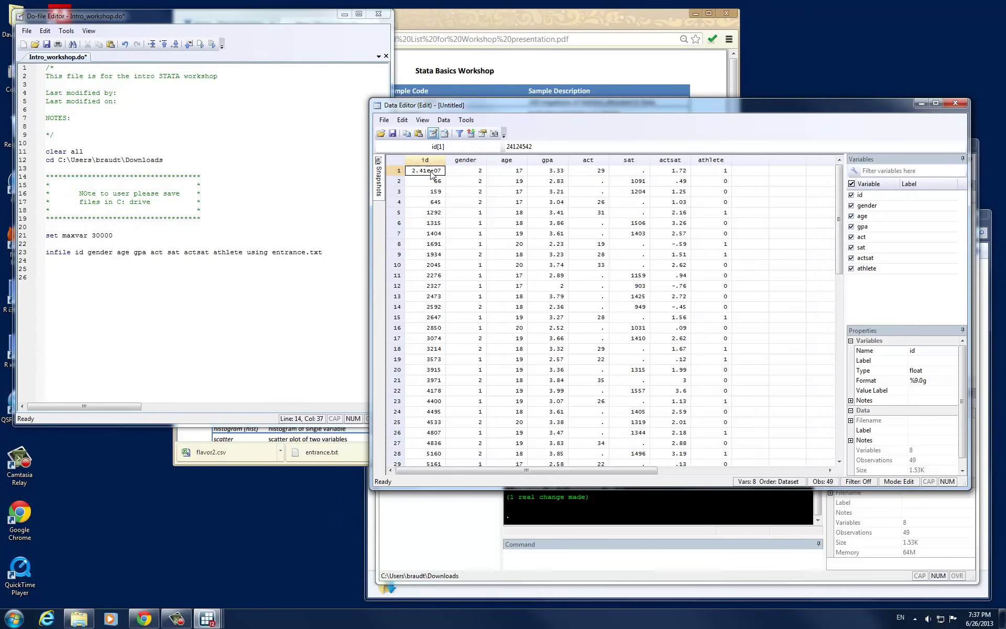
text(39)
key(Return)
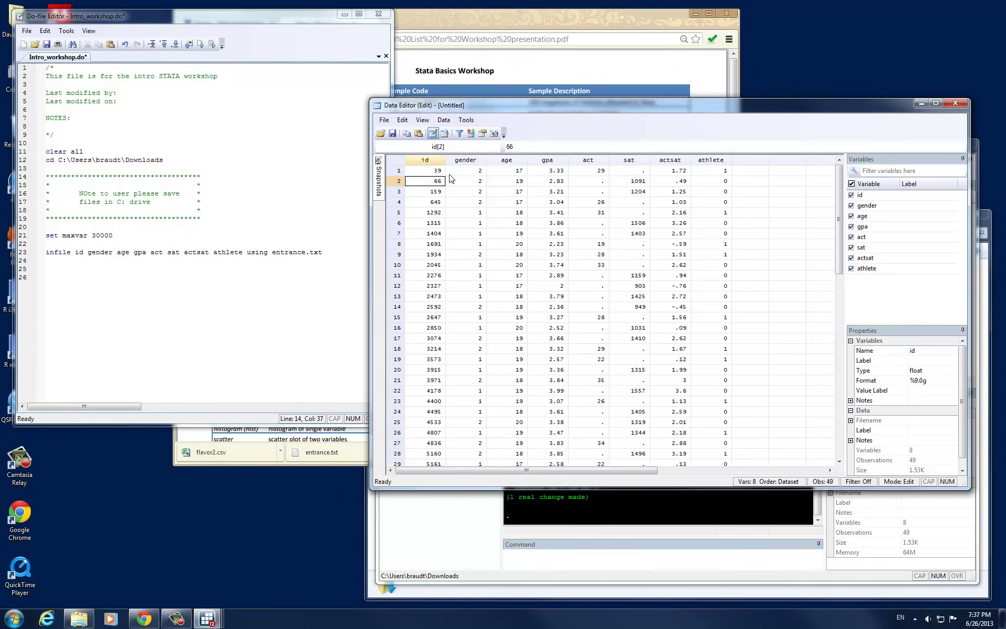
click(956, 103)
Check the restored dataset in read-only mode with "br" and close the data view.
text(br)
key(Return)
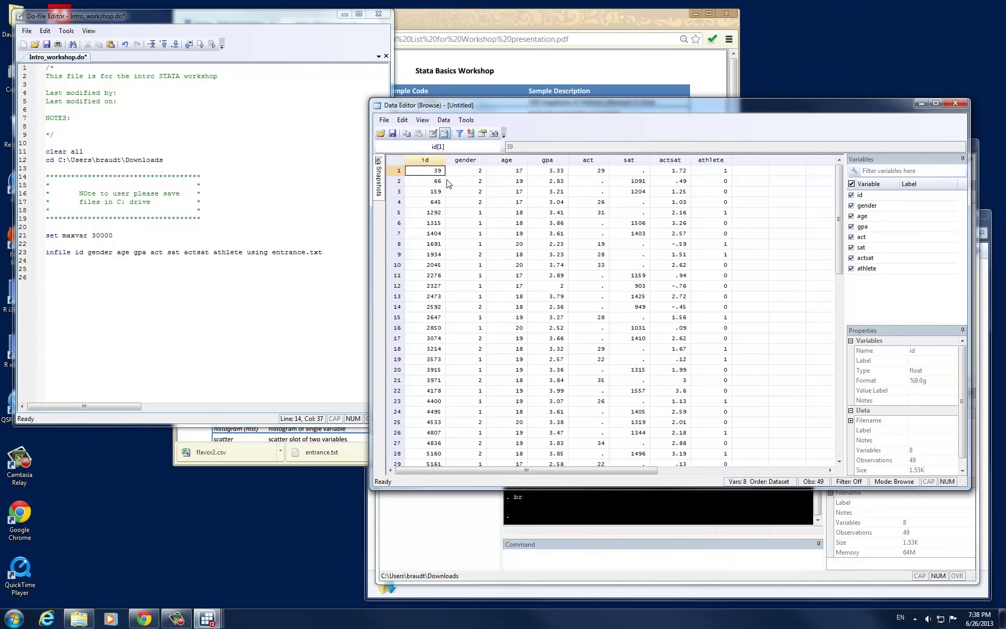
click(955, 103)
Reopen the dataset with the edit command and set the first observation's id to 8708374.
text(edit)
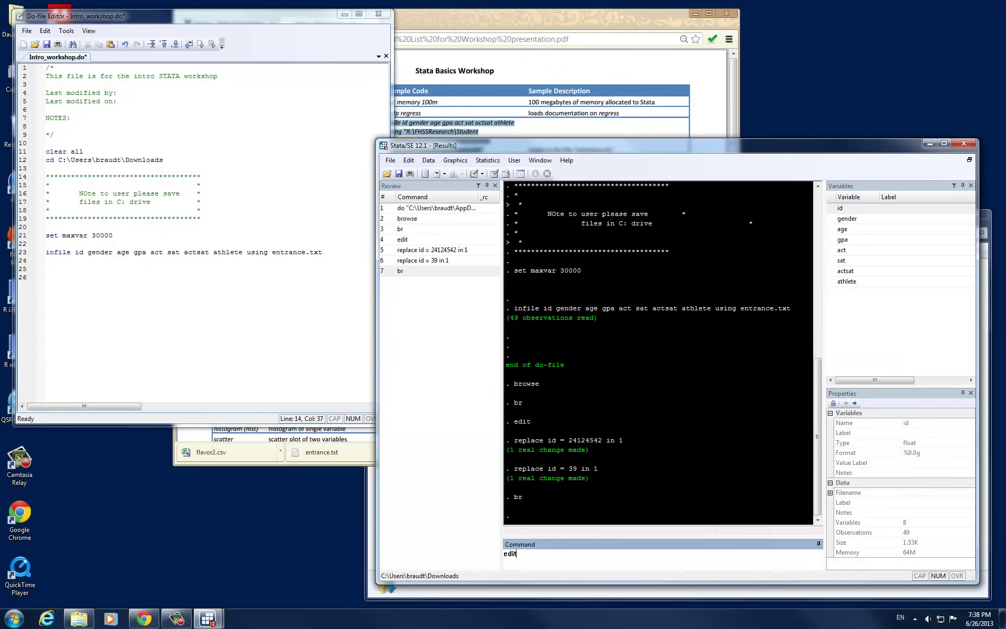
key(Return)
text(8708374)
key(Return)
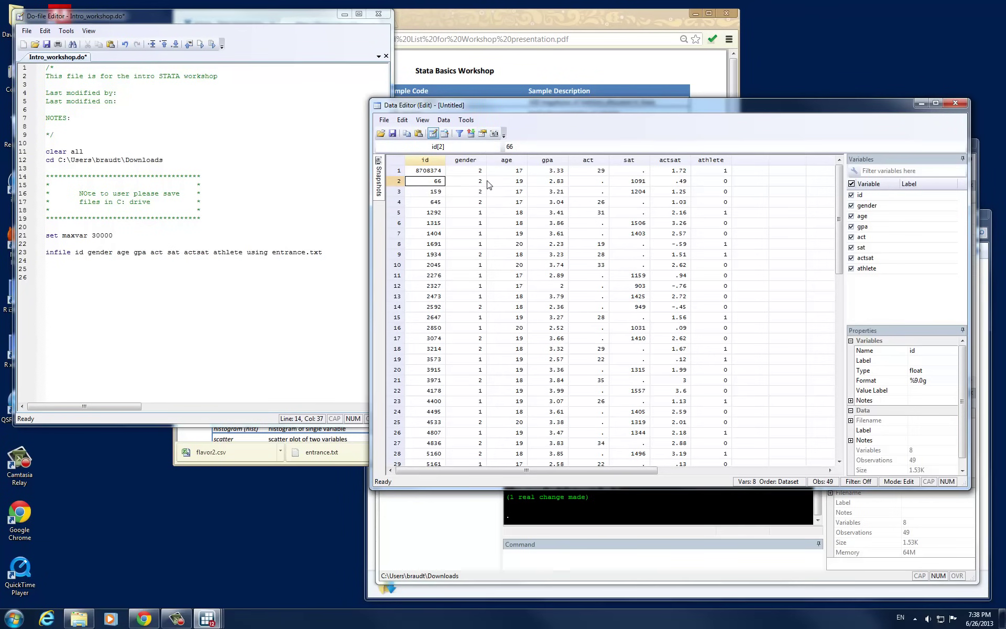
Change the first observation's id back to 39 and leave the Data Editor.
click(433, 173)
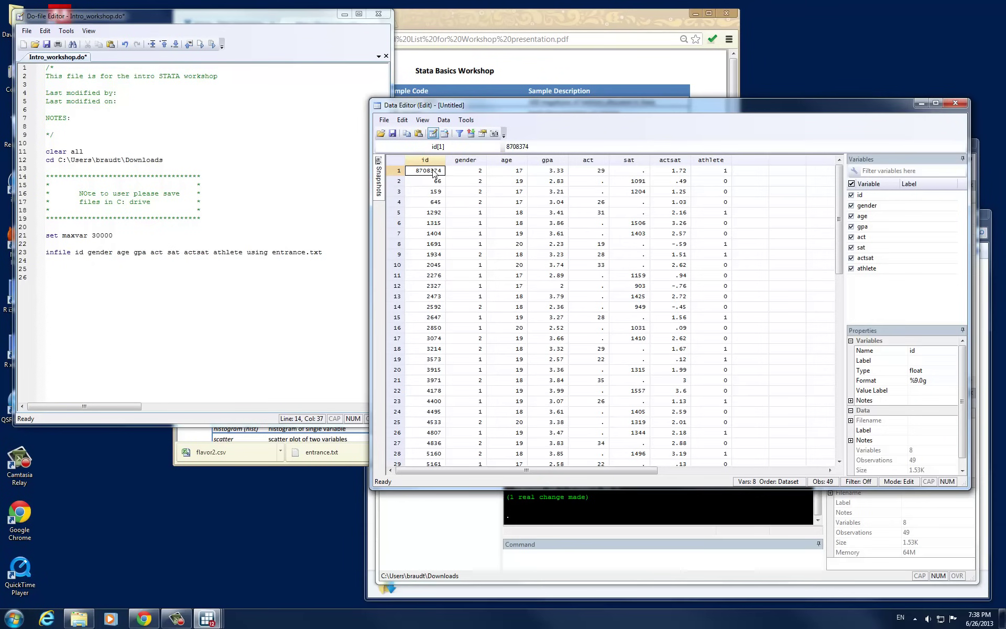
text(39)
key(Return)
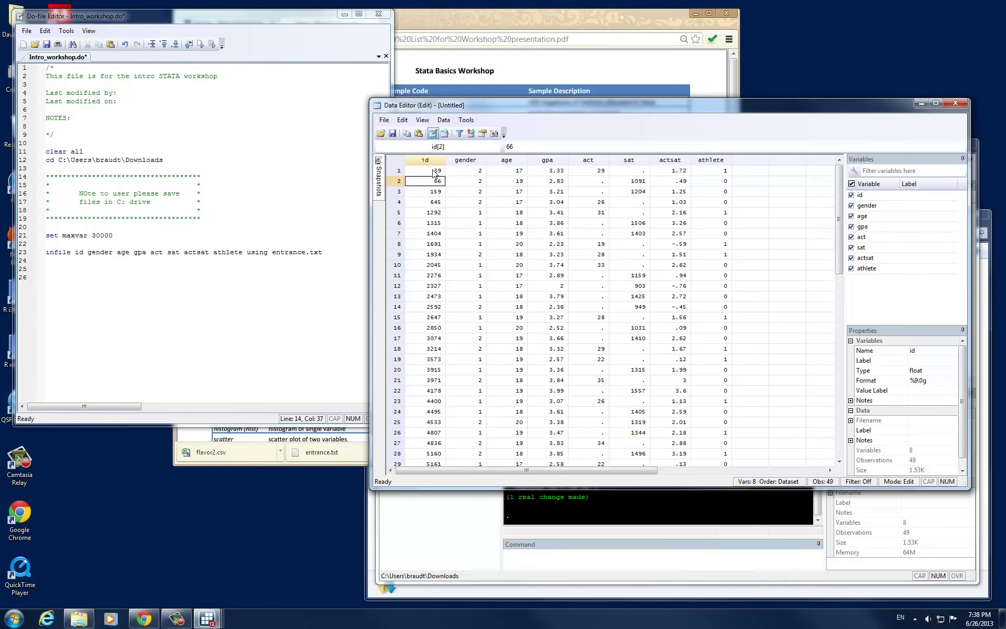
click(955, 102)
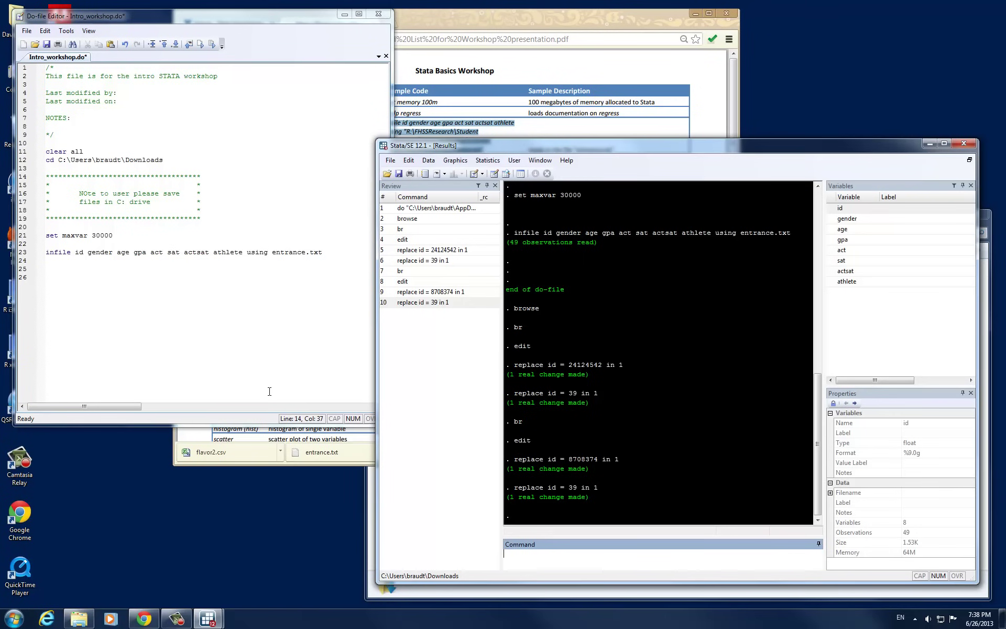
Highlight the .txt extension of the file name in the do-file's infile command.
click(331, 258)
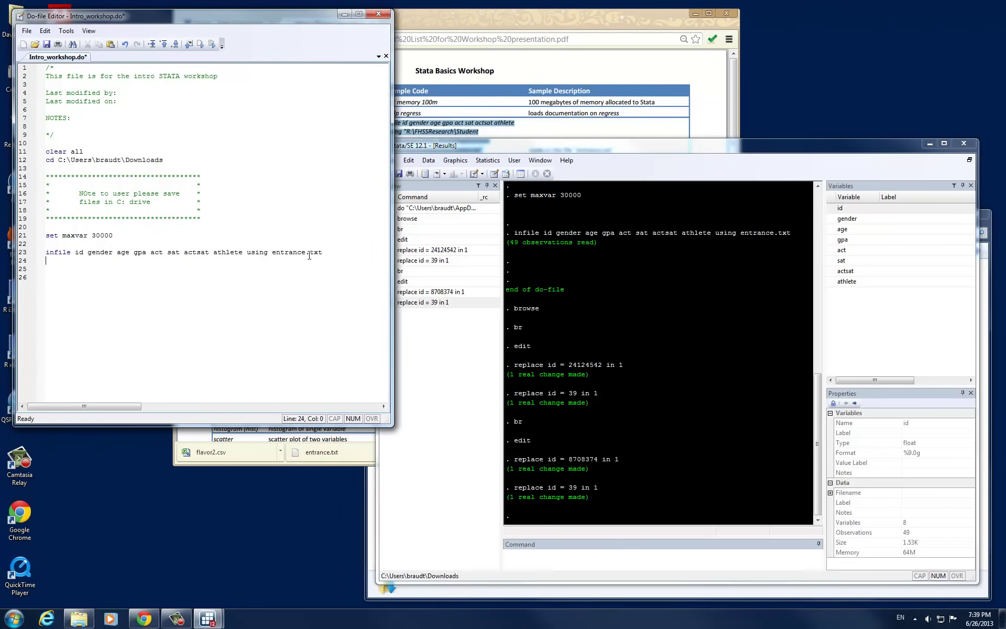
drag(306, 253, 322, 253)
Look up the help for infile and open its infile1 page on free-format files.
click(575, 555)
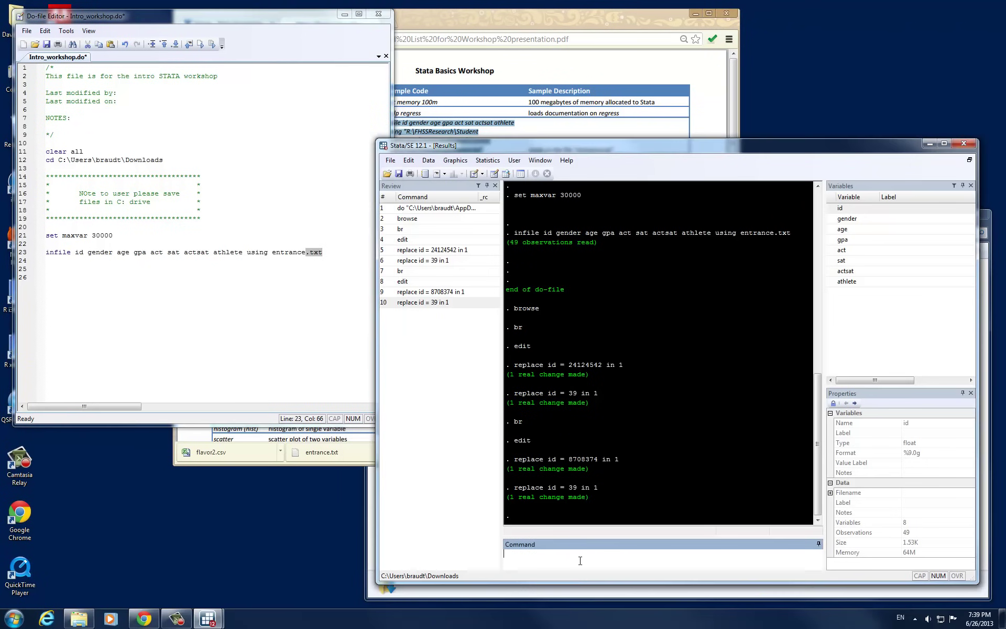
text(help uin)
key(BackSpace)
key(BackSpace)
key(BackSpace)
text(infile)
key(Return)
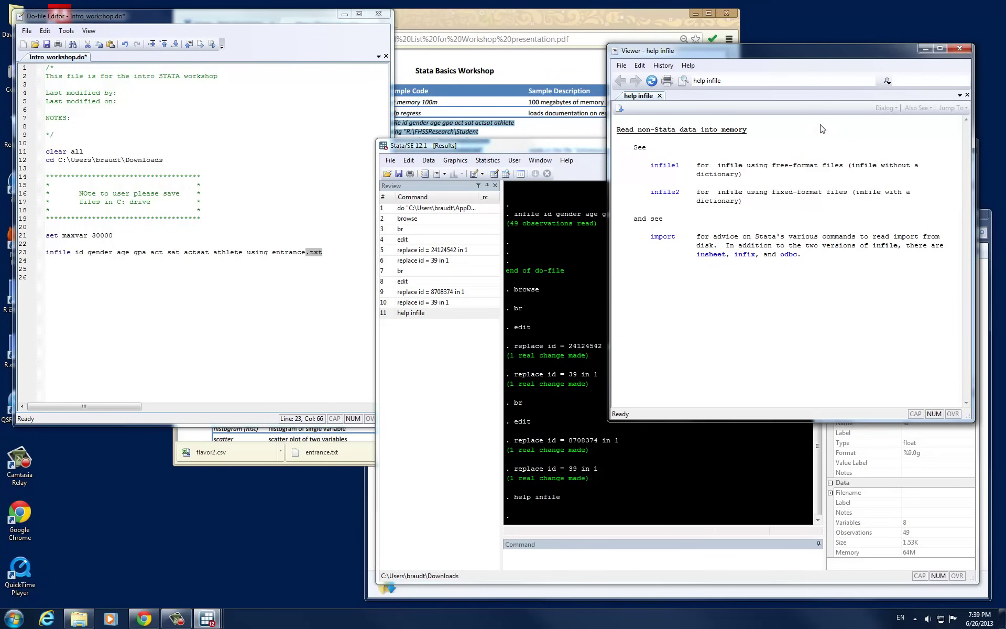
click(665, 166)
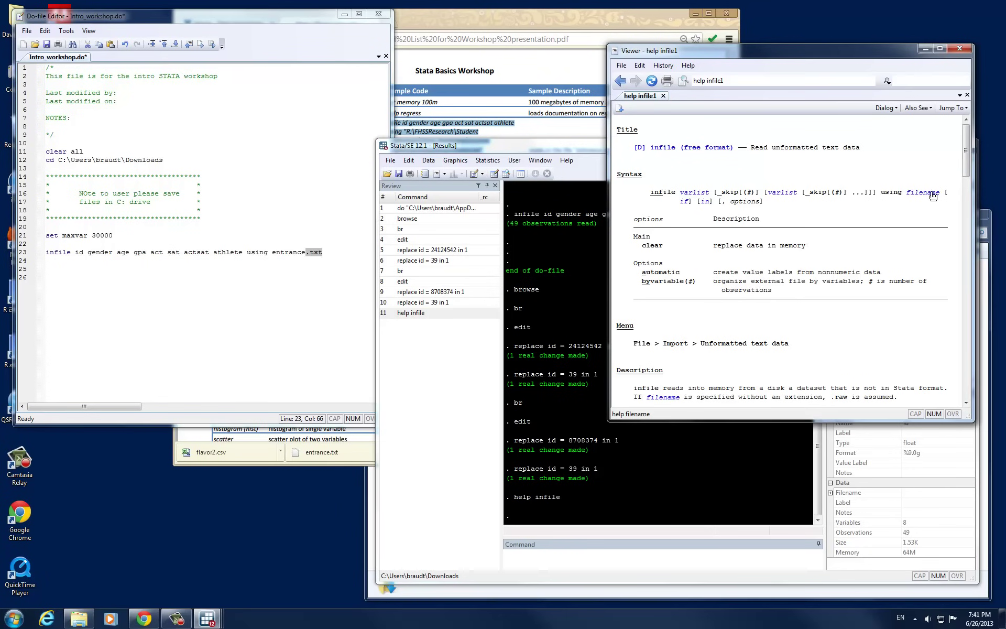
Highlight the command name, variable list and file name of the do-file's infile line in turn, and close the help viewer.
click(301, 274)
double_click(52, 253)
click(58, 255)
drag(46, 253, 71, 253)
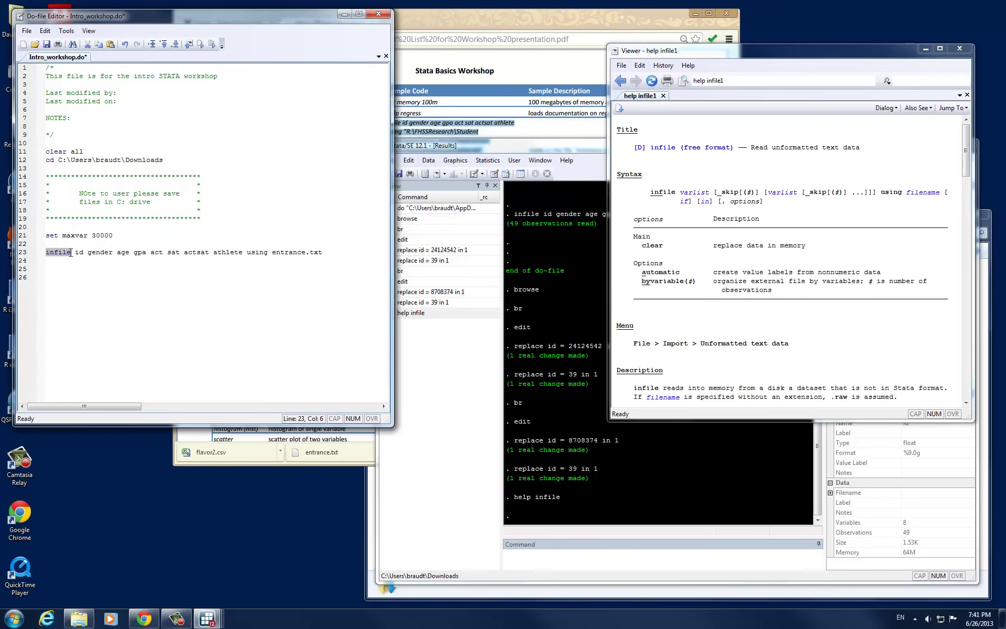
click(94, 257)
drag(76, 255, 244, 251)
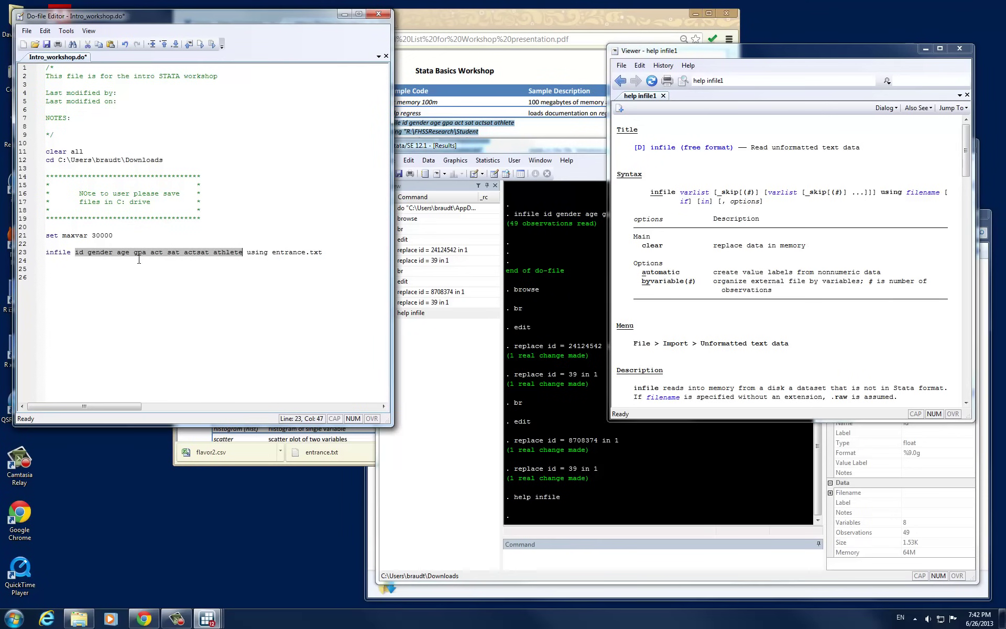
drag(247, 253, 323, 250)
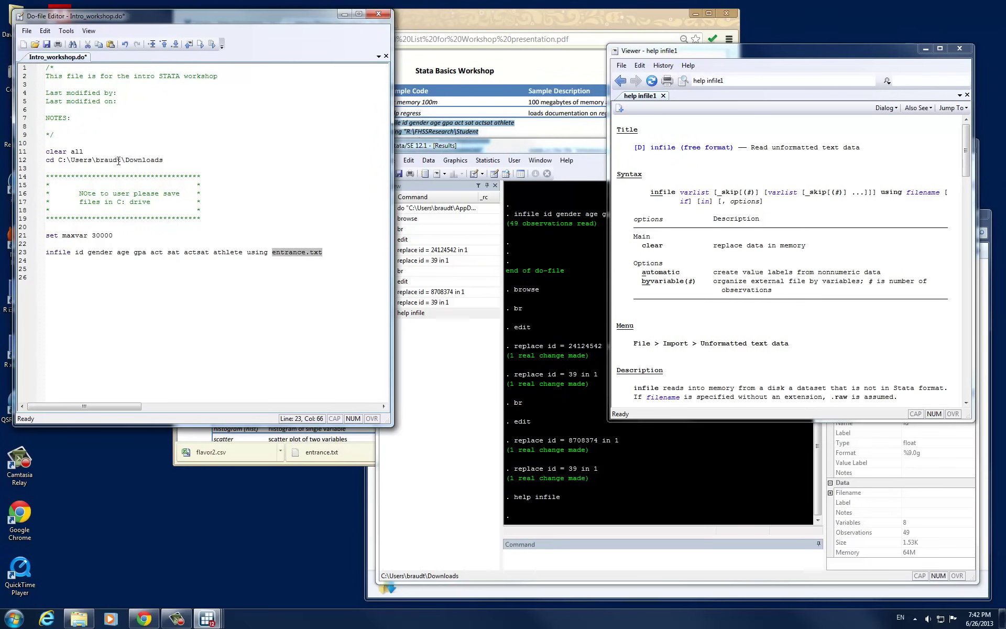
click(336, 251)
click(958, 50)
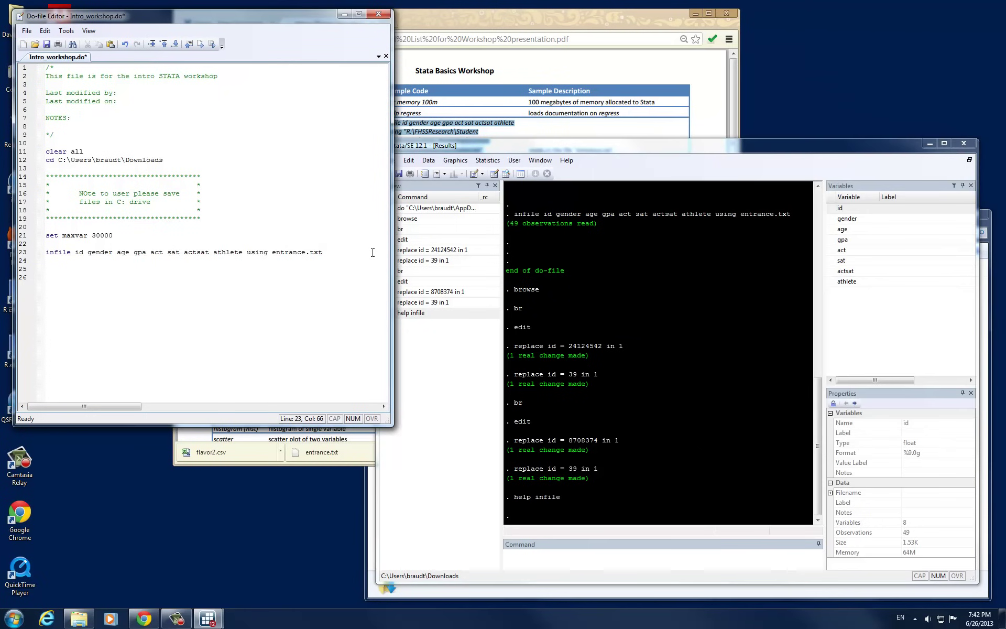
Duplicate the do-file's infile line onto line 25, leaving a blank line between the two commands.
key(Return)
key(shift+End)
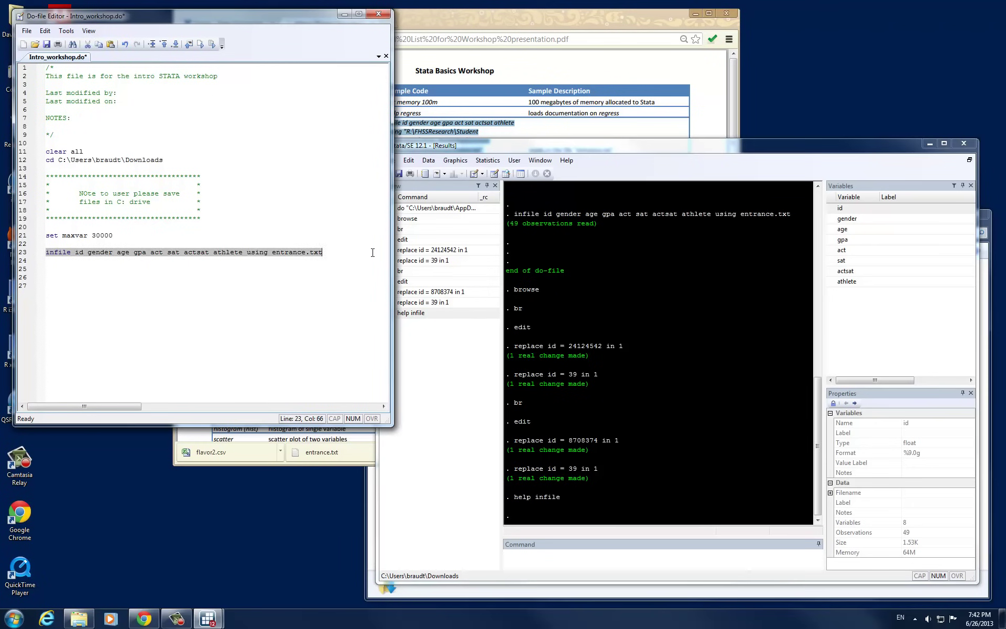
right_click(297, 256)
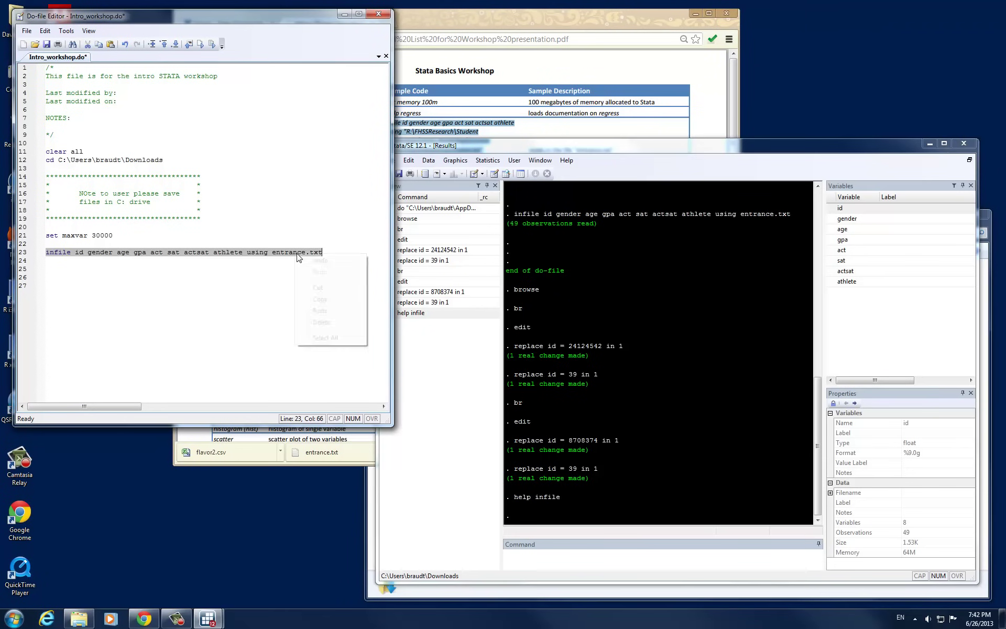
click(325, 301)
click(336, 254)
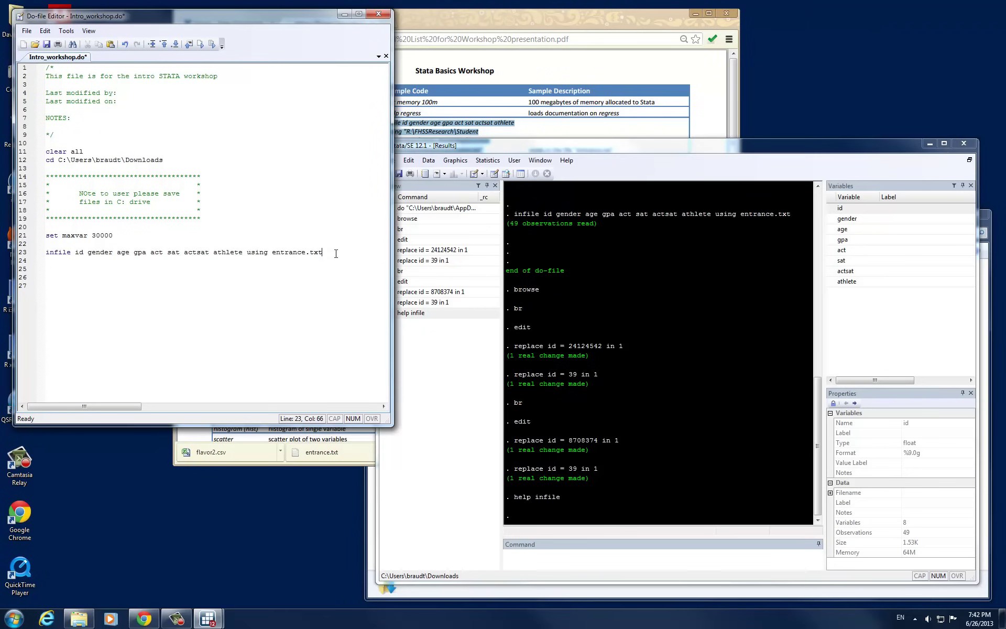
key(Return)
key(alt+v)
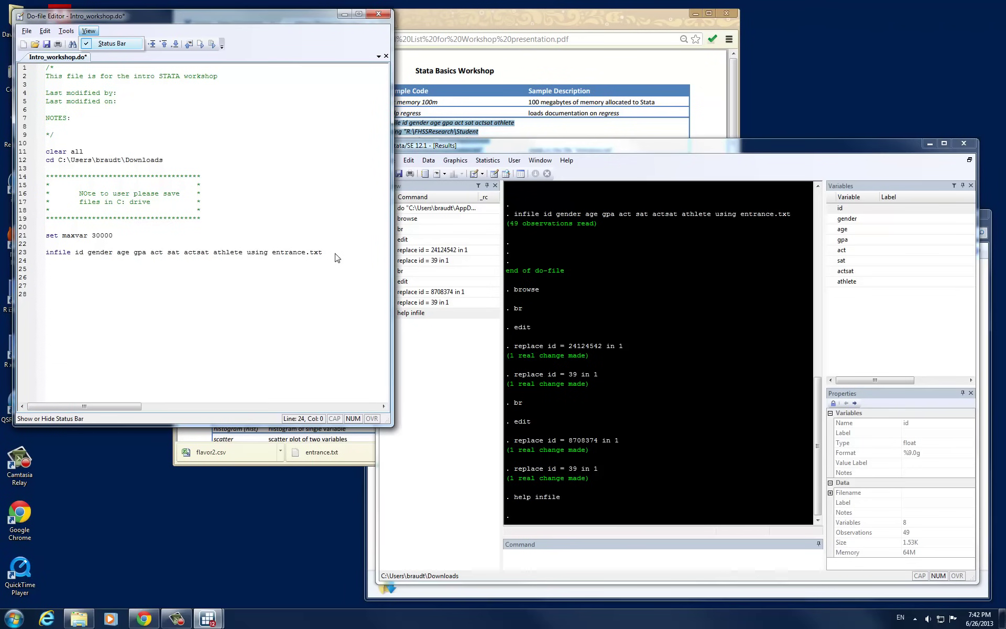
click(325, 252)
drag(325, 252, 45, 254)
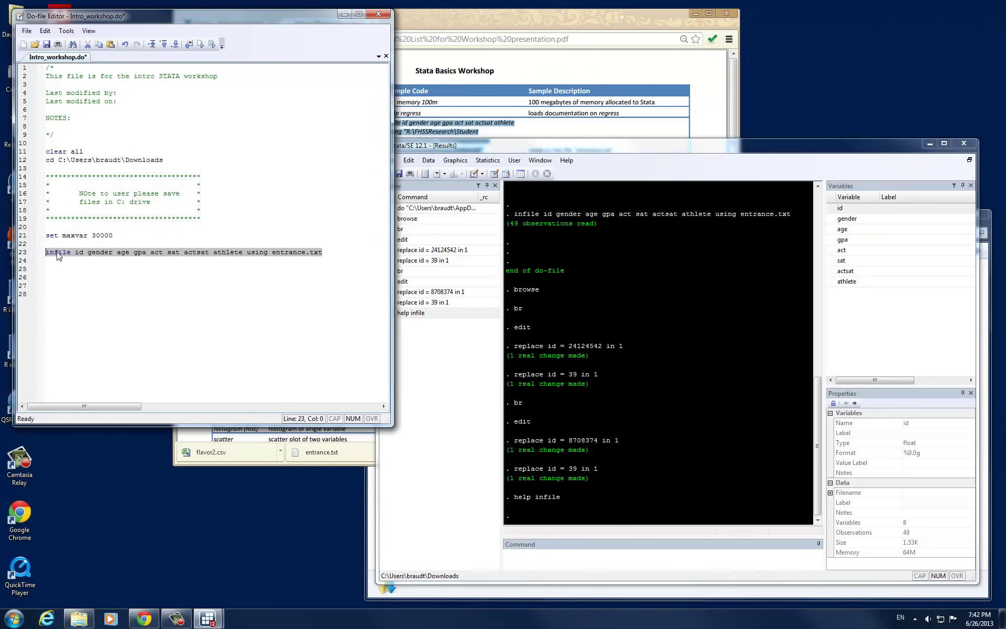
right_click(57, 256)
click(79, 302)
click(77, 268)
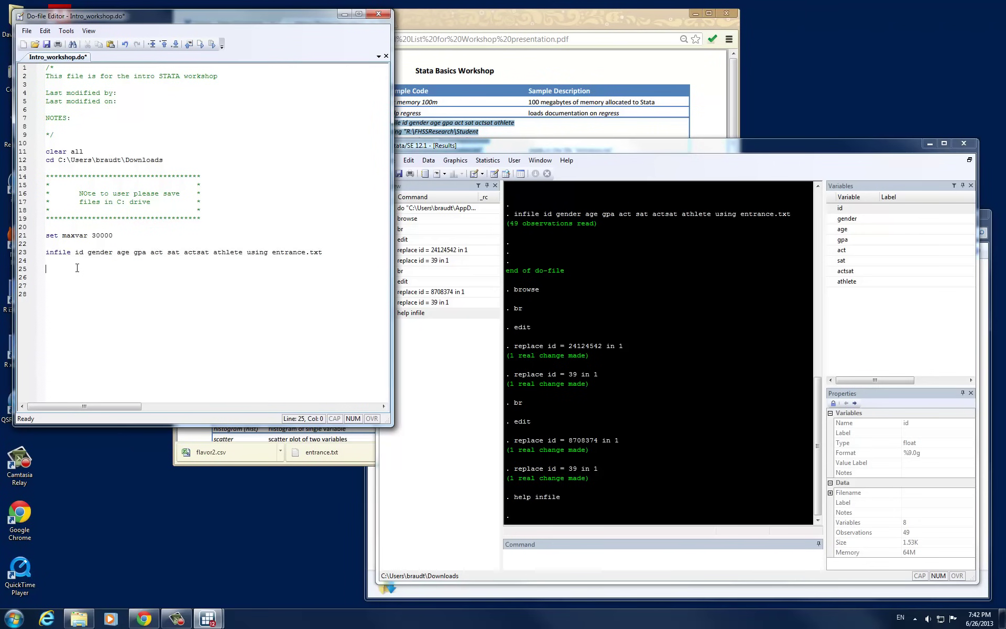
key(ctrl+v)
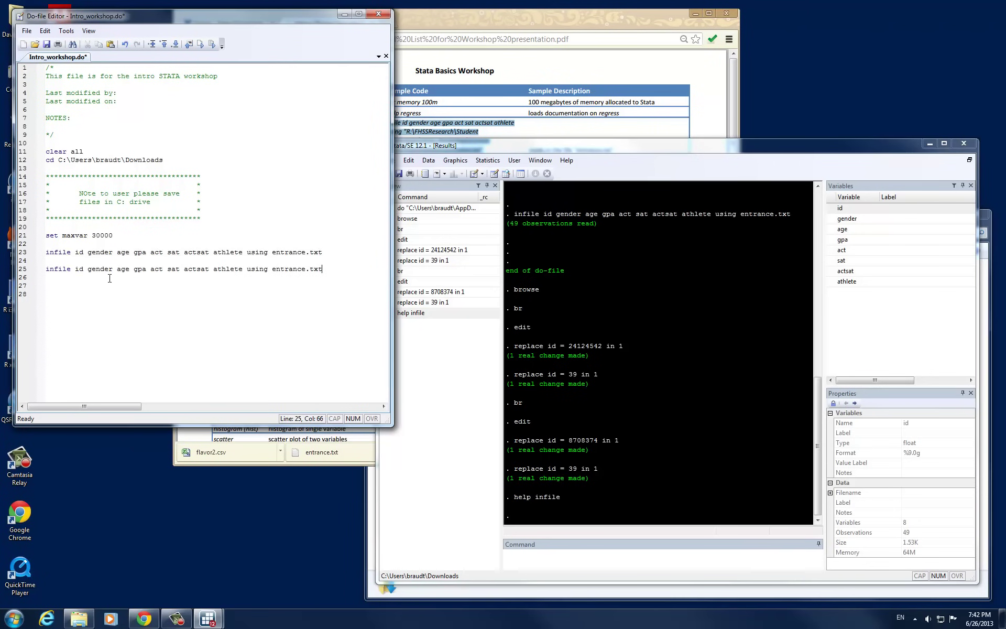
Remove athlete from the variable list of the copied infile line and append the clear option.
double_click(233, 269)
key(Delete)
key(Delete)
key(End)
text(, clear)
drag(288, 264, 291, 265)
key(End)
Run only the infile line without athlete and open the loaded data for browsing with br.
drag(316, 270, 45, 269)
click(212, 45)
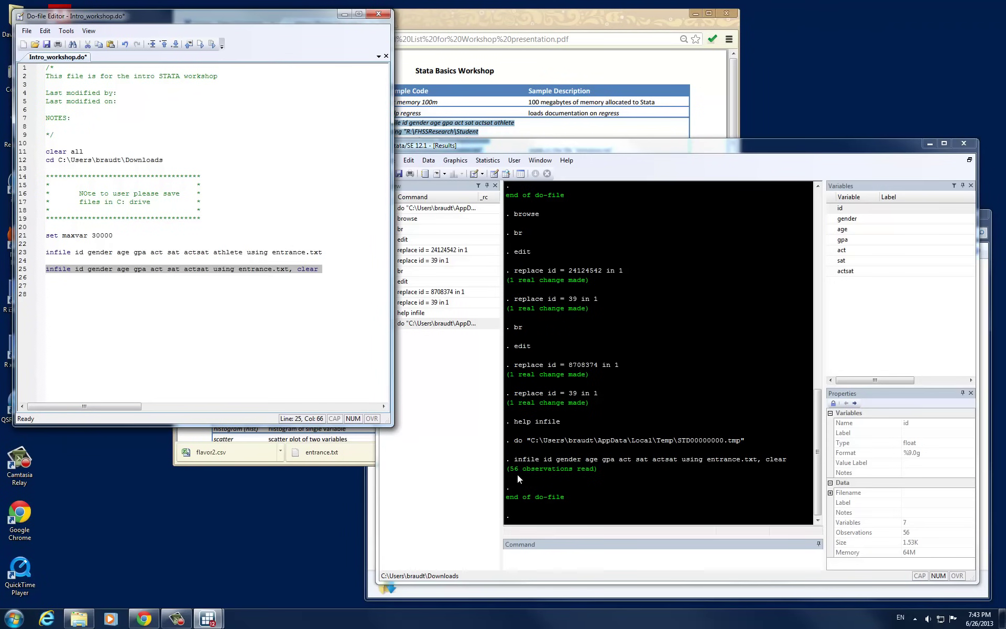
click(548, 556)
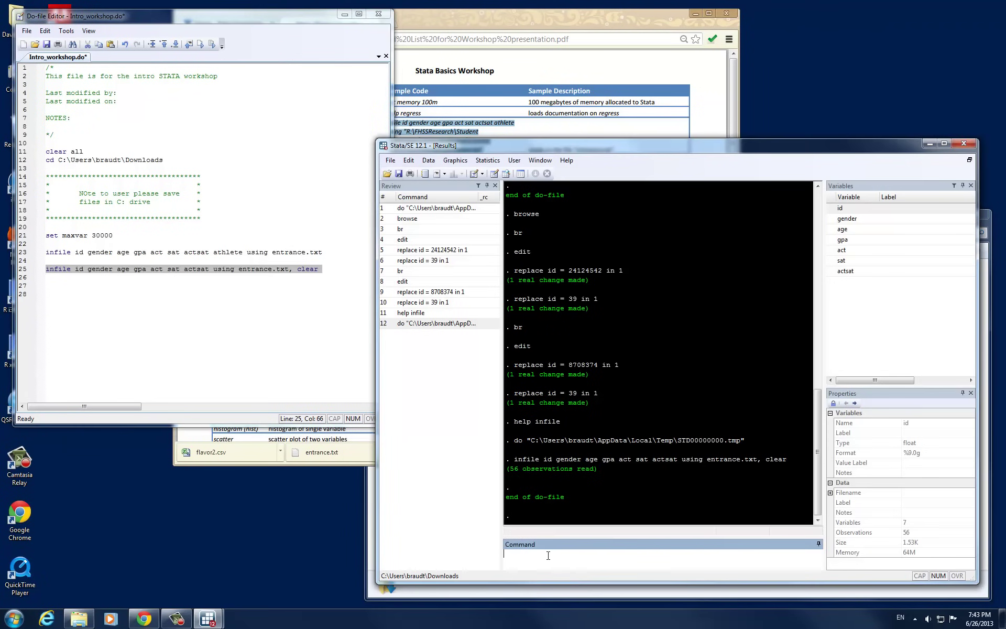
text(br)
key(Return)
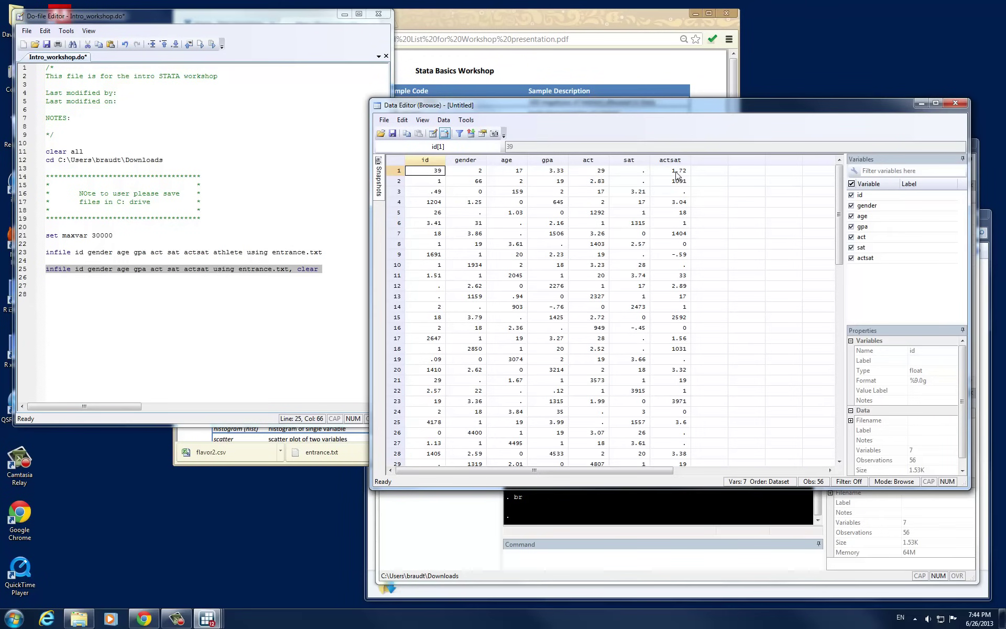
Inspect the empty column after actsat and the second observation's gender and age values, and close the data browser.
click(703, 170)
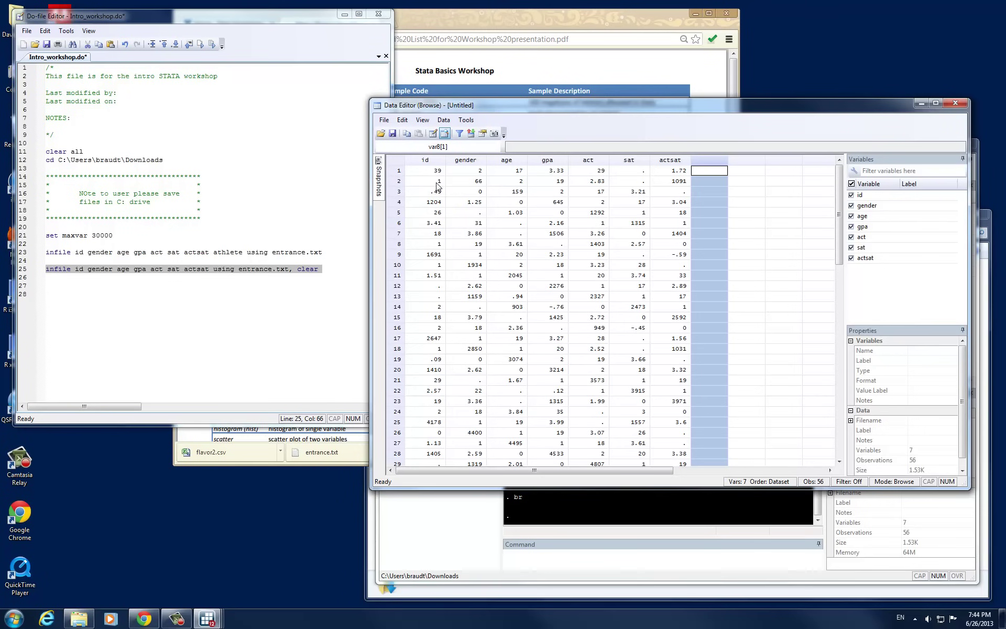
click(474, 180)
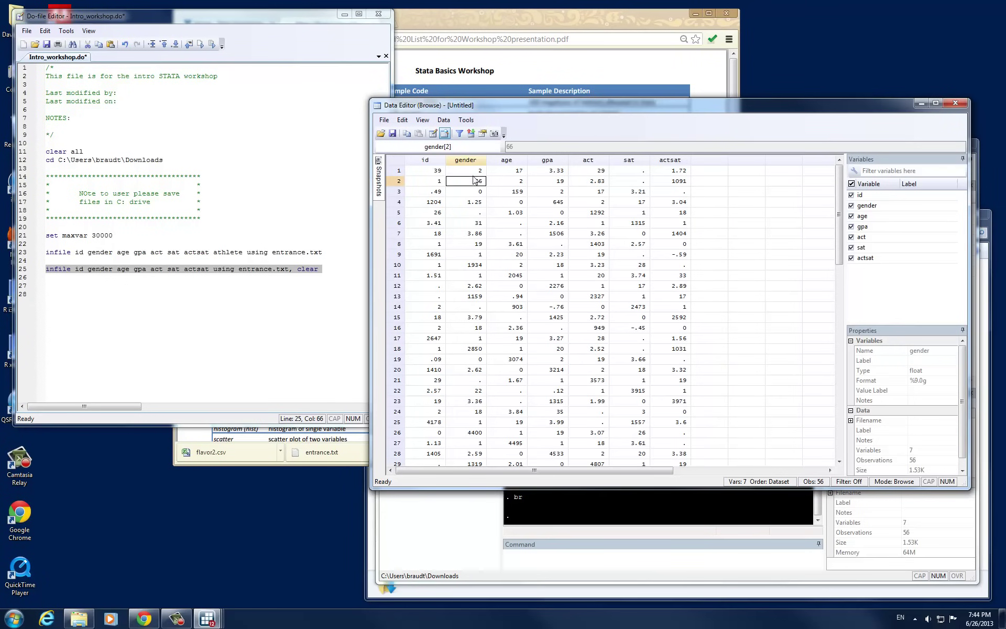
click(512, 182)
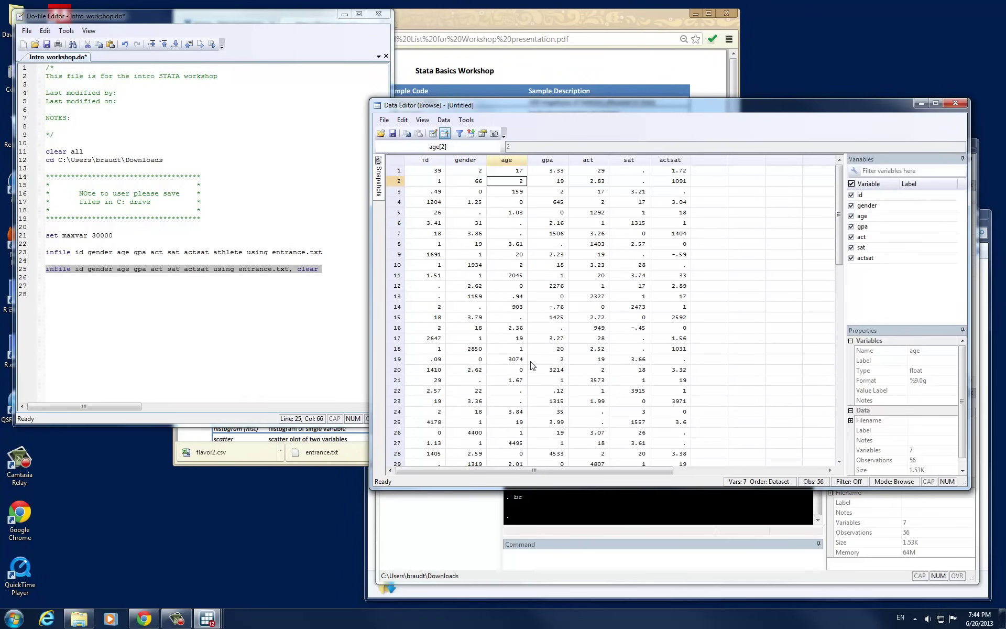
click(707, 160)
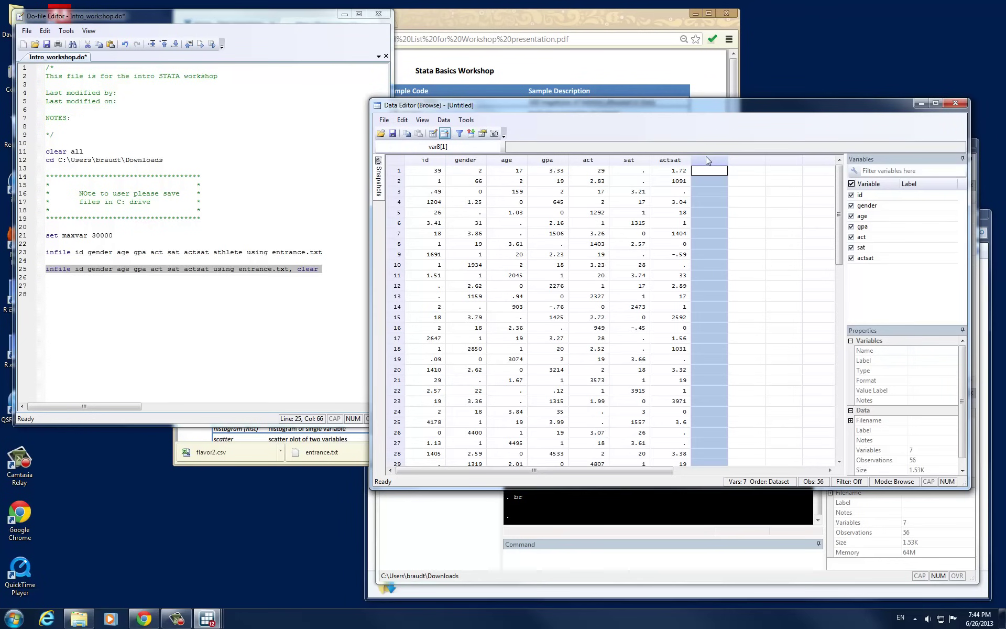
click(955, 103)
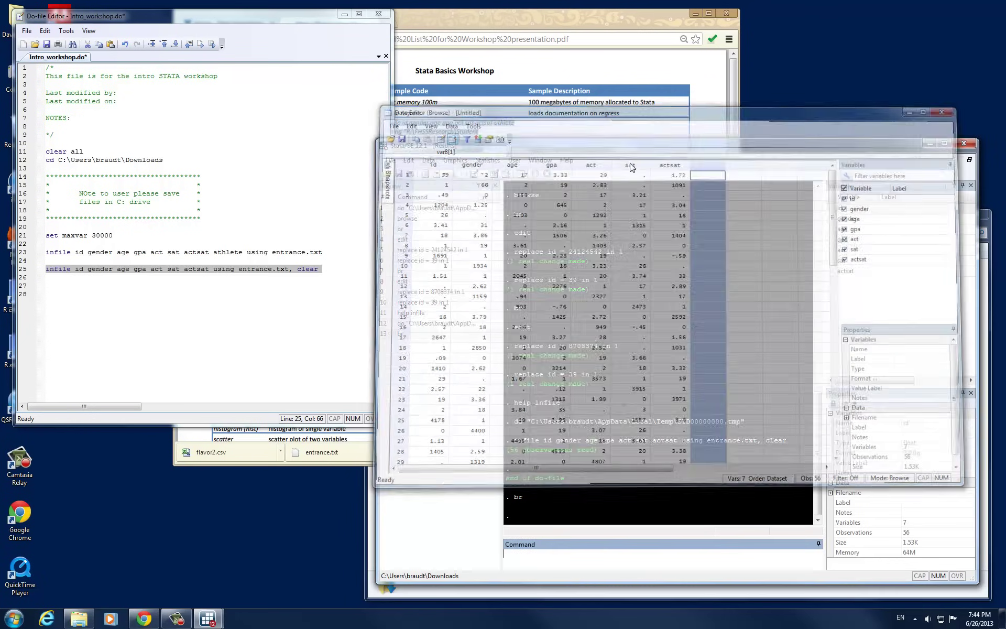
Copy the original infile line that includes athlete and paste it on line 27 of the do-file.
click(326, 269)
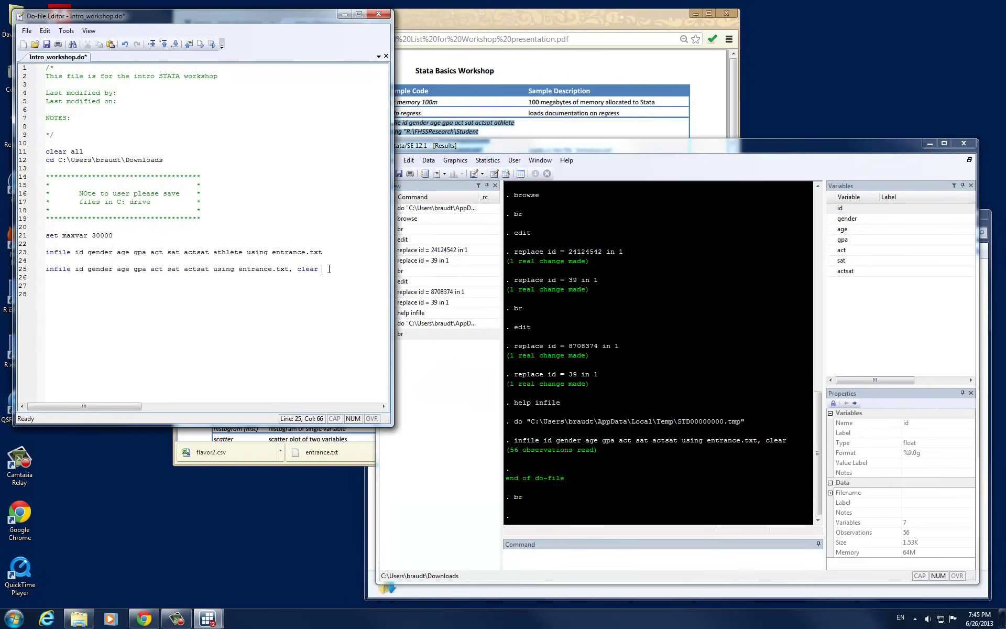
key(shift+Home)
key(Up)
key(shift+End)
key(ctrl+c)
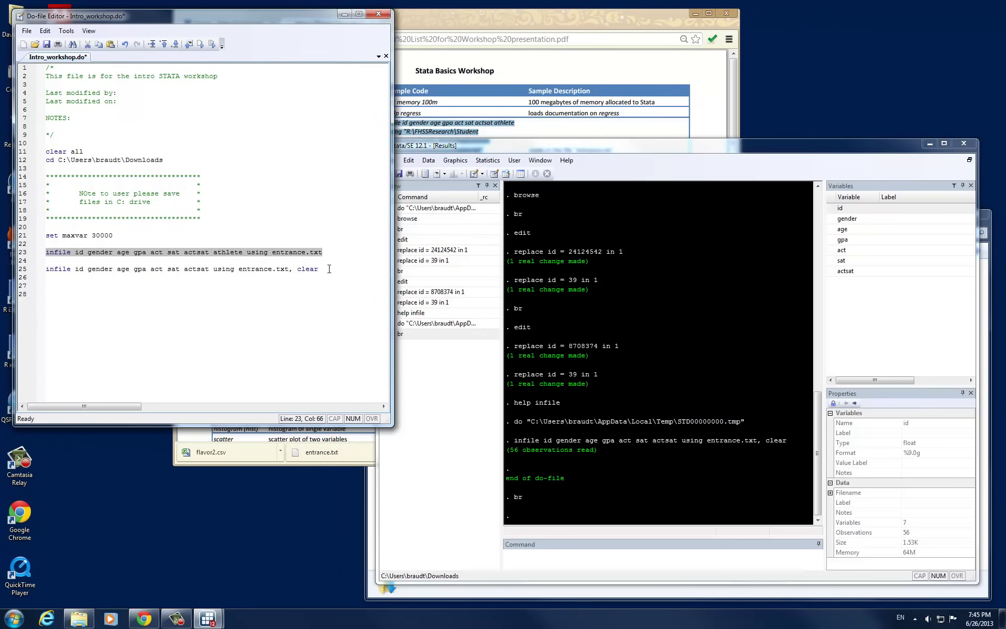
key(Down)
key(Down)
key(Down)
key(Return)
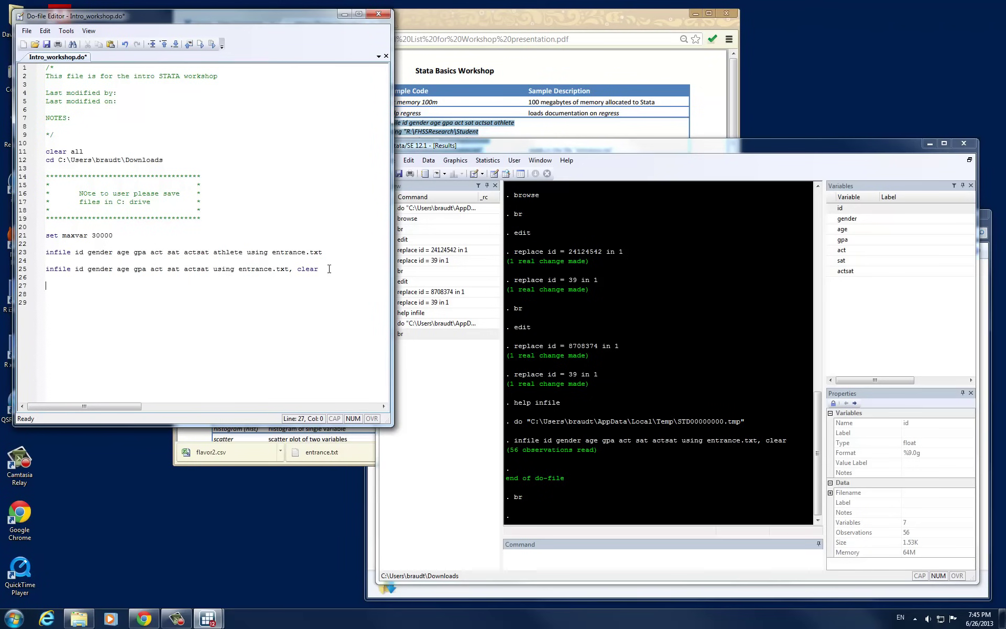
right_click(67, 285)
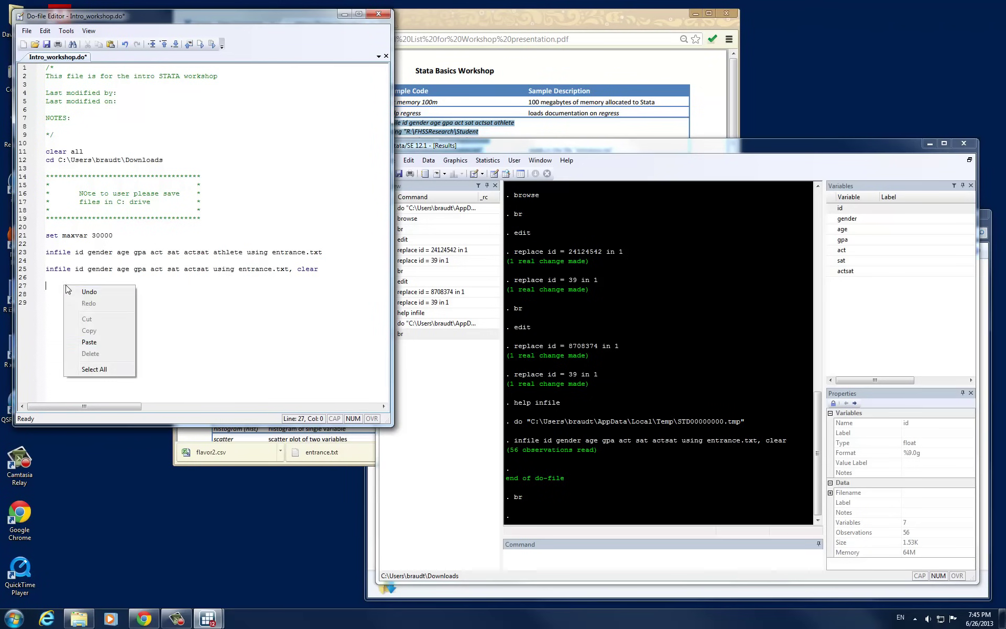
click(89, 342)
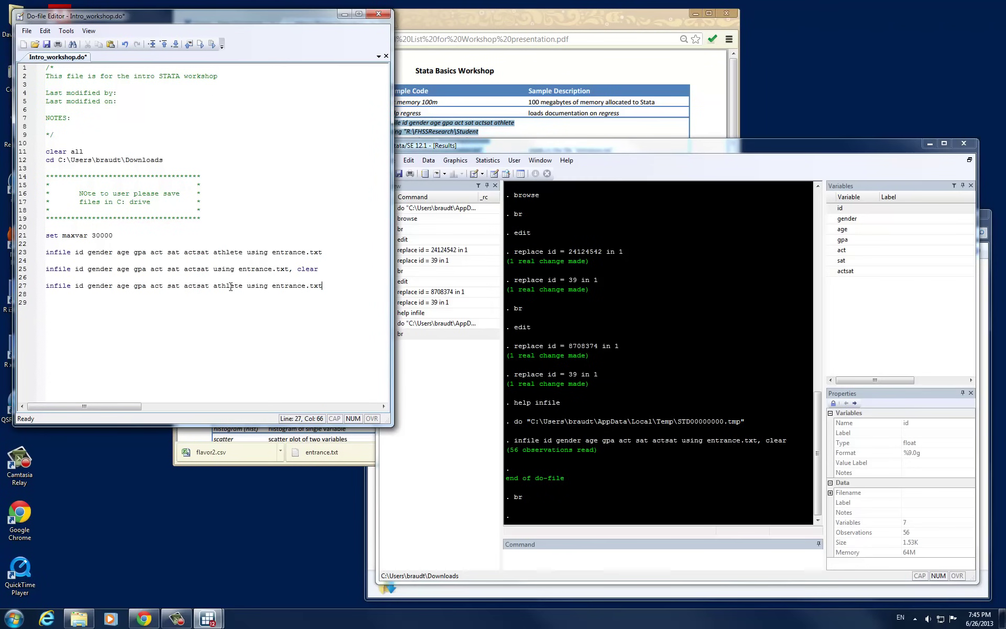
Append the clear option to the infile line on line 27 and run only that line.
text(, clear)
key(shift+Home)
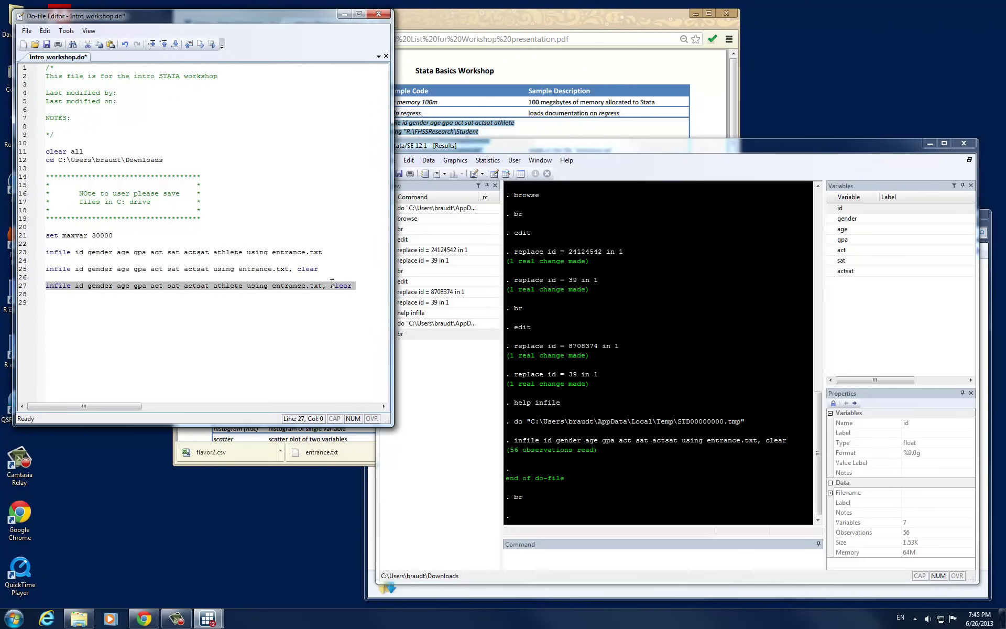
click(213, 45)
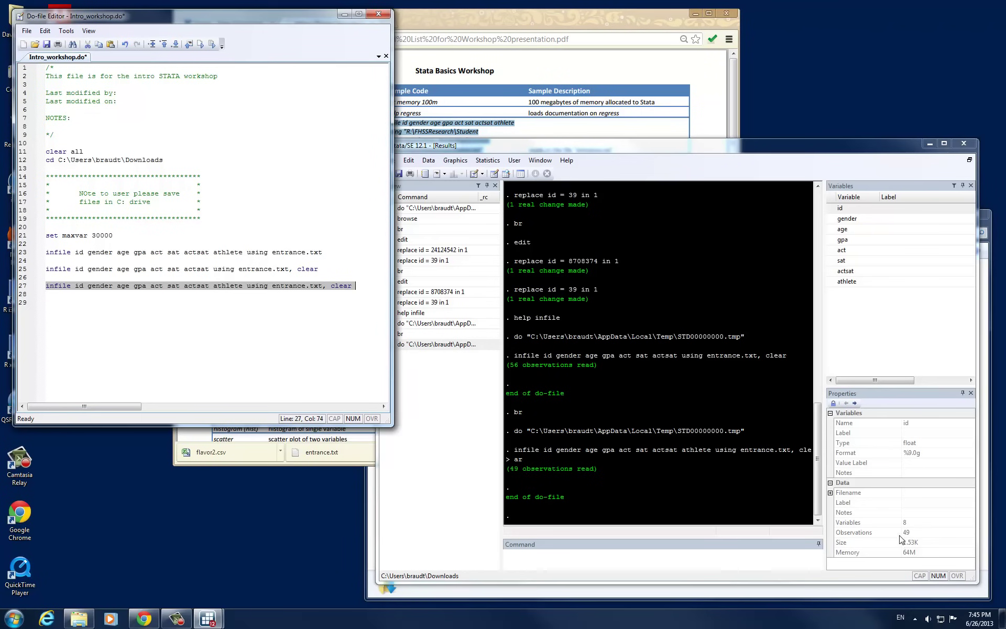
Browse the reloaded data with br, close the data browser and return to the end of line 27.
click(735, 559)
text(br)
key(Return)
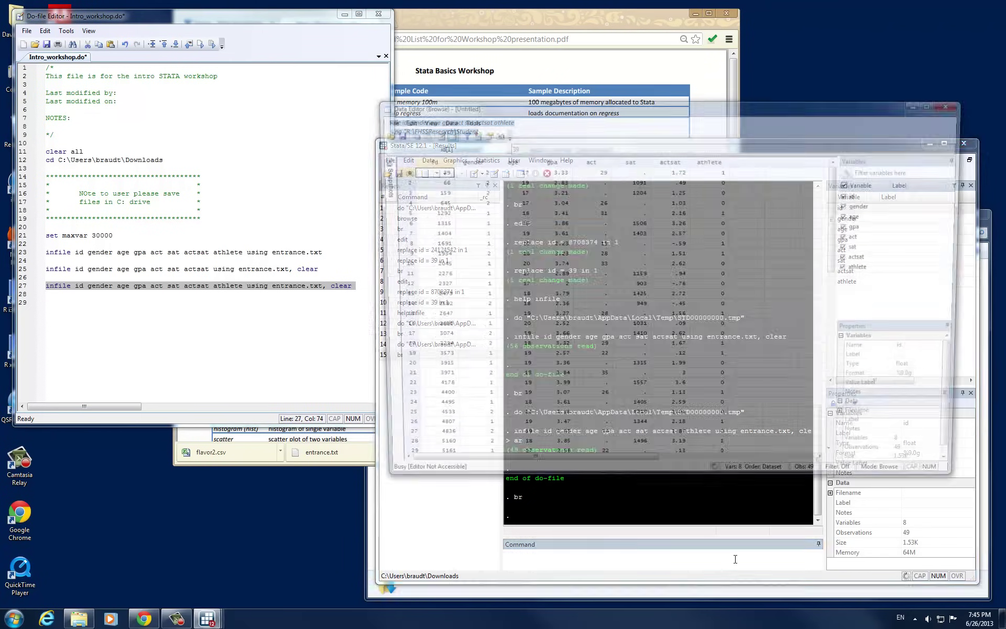
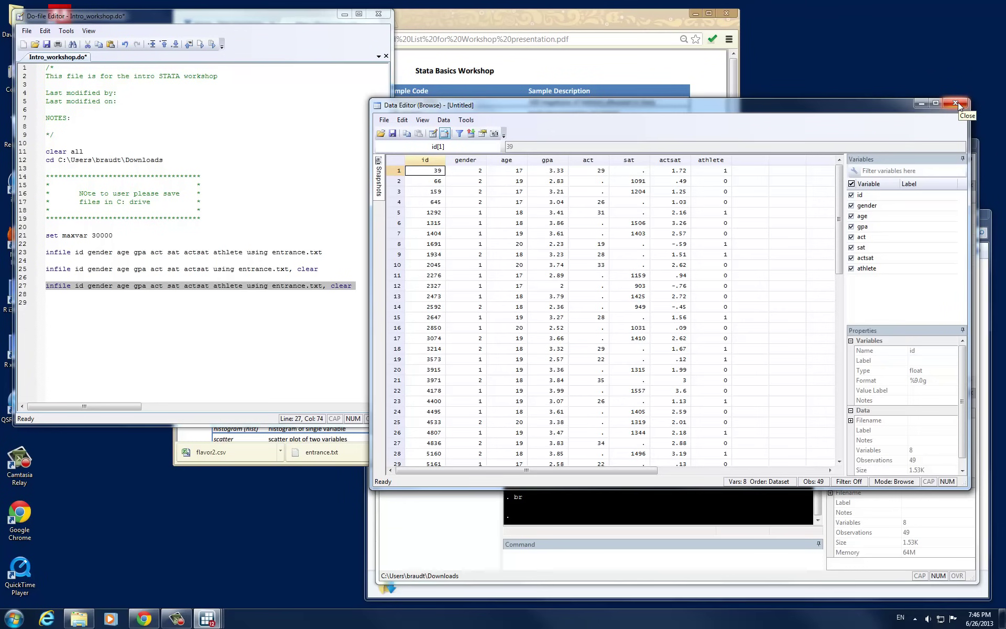
click(956, 103)
click(360, 285)
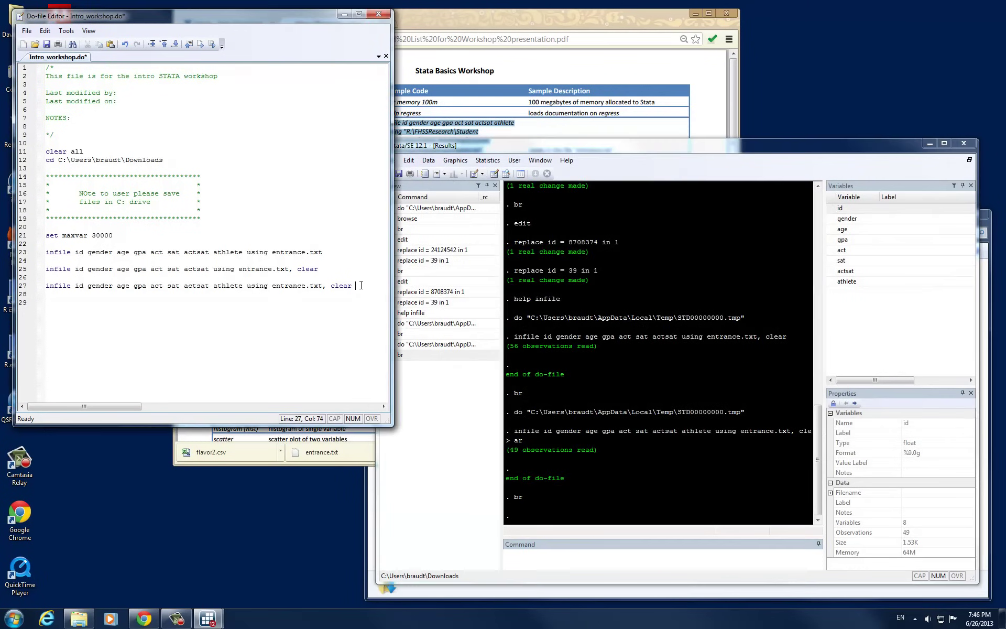
Locate flavor2.csv in the Downloads folder and minimize the folder window.
click(79, 619)
click(530, 294)
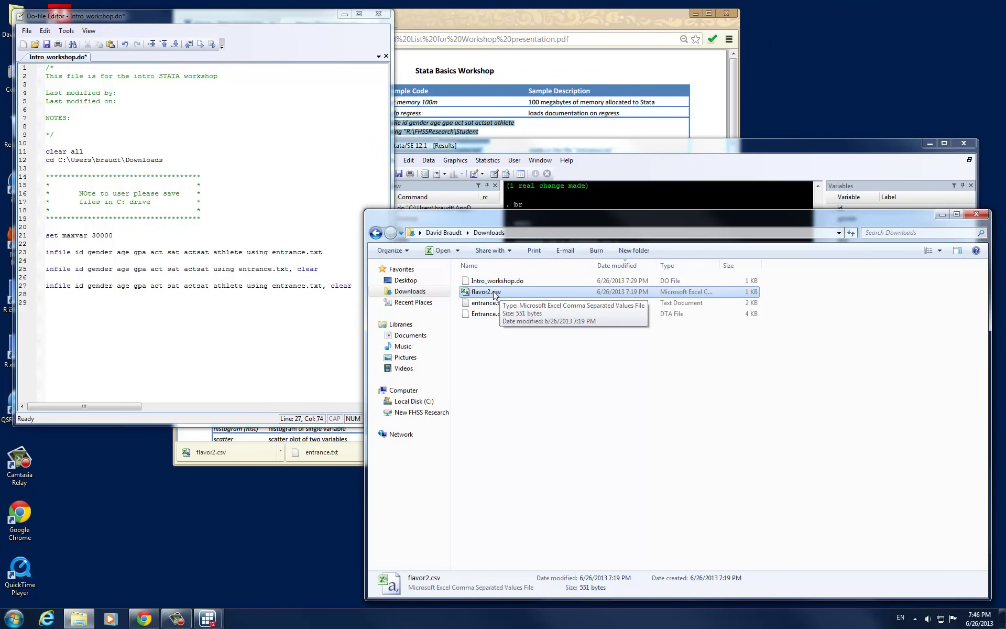
click(942, 214)
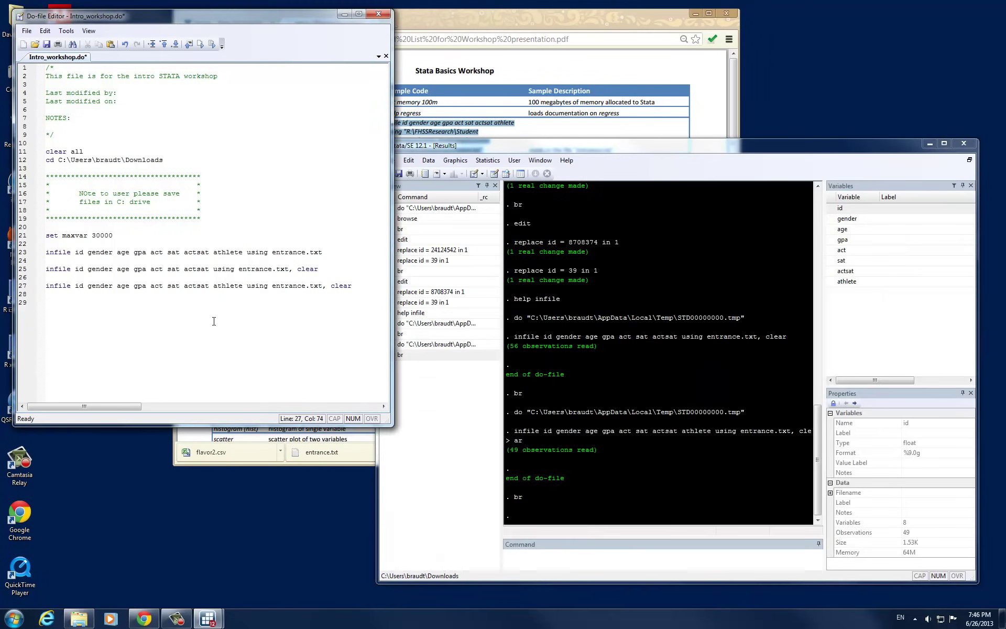
Copy the insheet using sample code from the Stata Basics Workshop PDF in the browser and paste it on line 29 of the do-file.
key(Return)
key(Return)
click(494, 17)
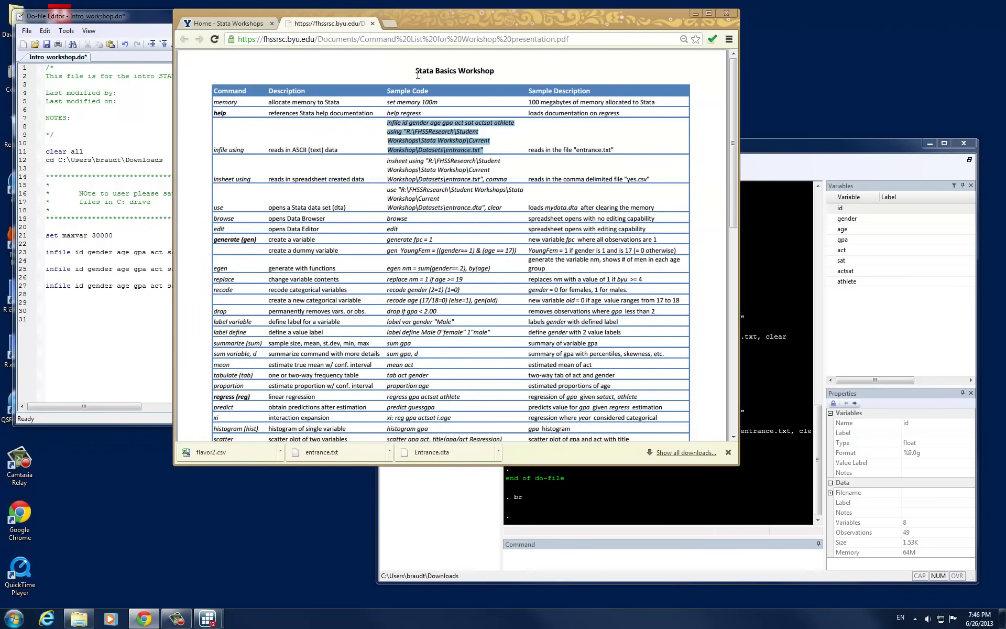
drag(387, 160, 512, 179)
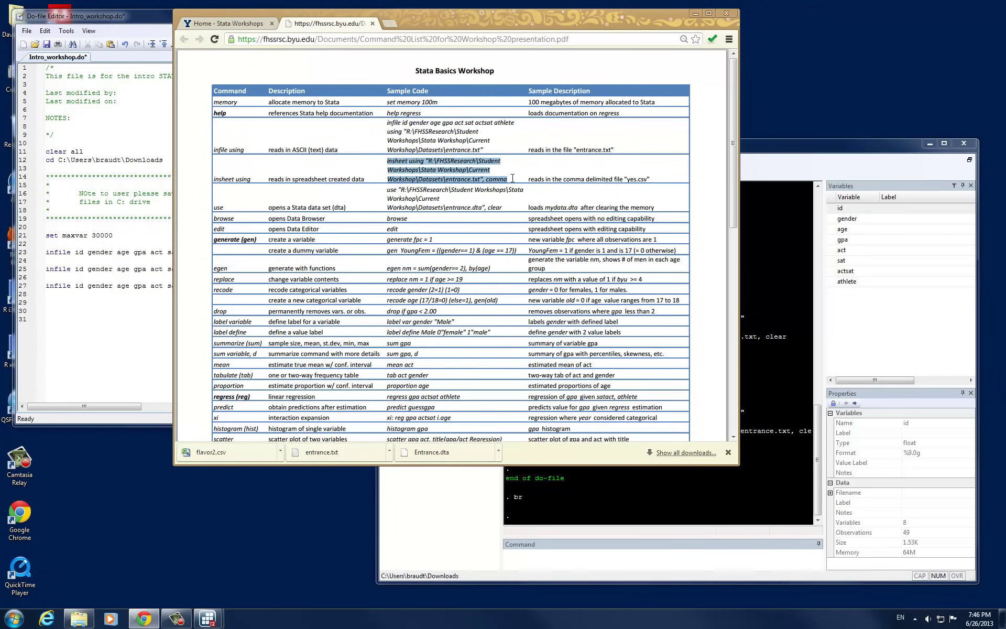
right_click(461, 172)
click(385, 167)
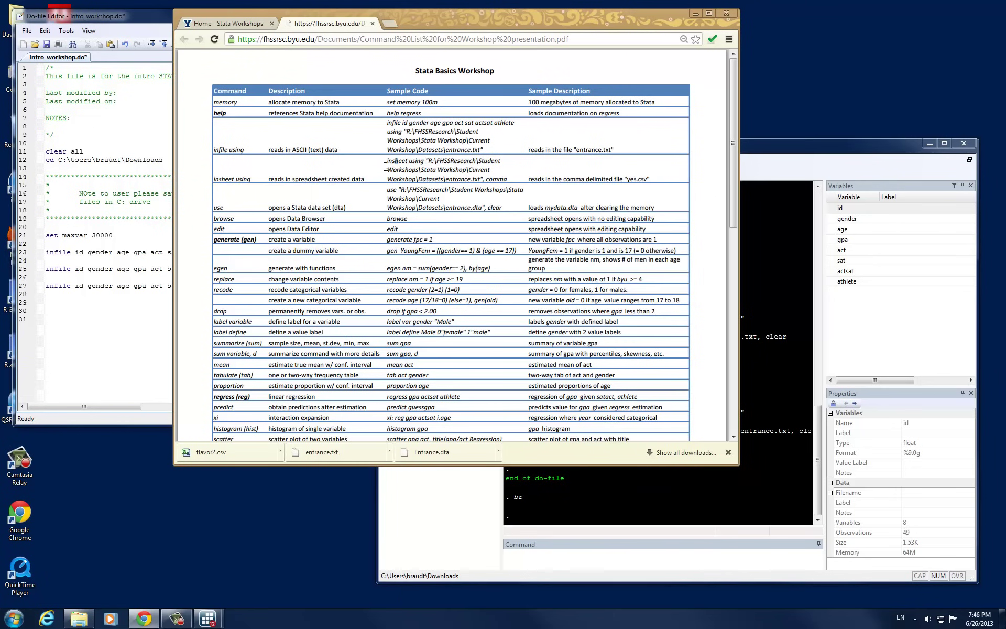
drag(388, 160, 509, 181)
right_click(452, 168)
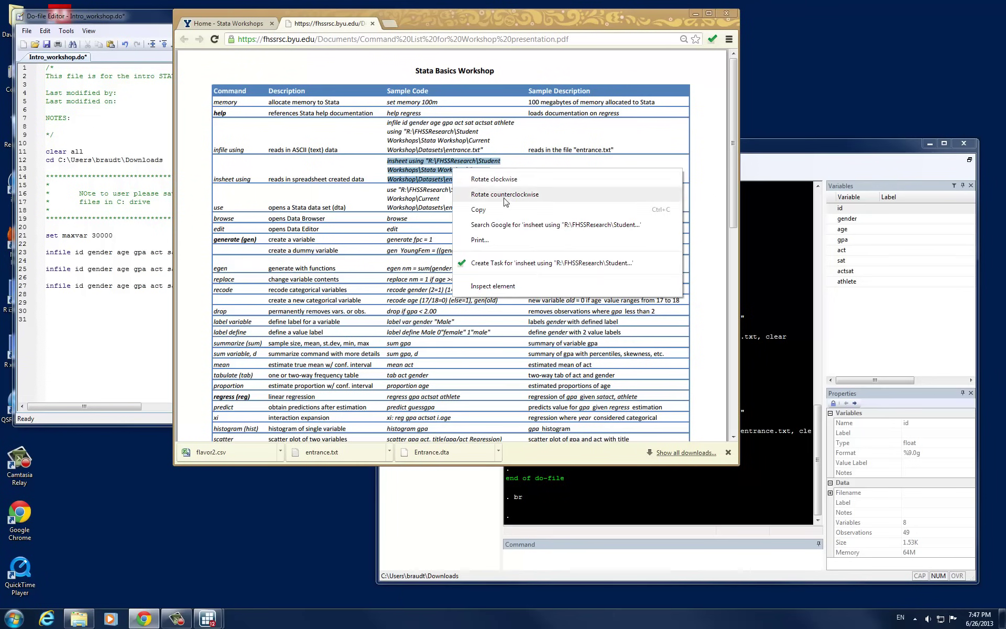
click(499, 211)
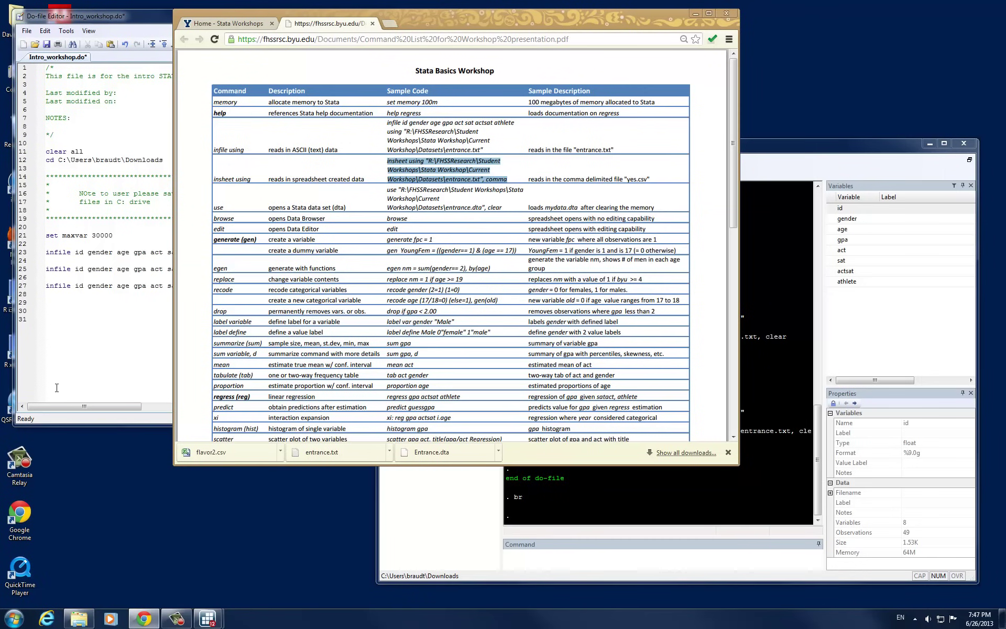
click(56, 388)
click(64, 305)
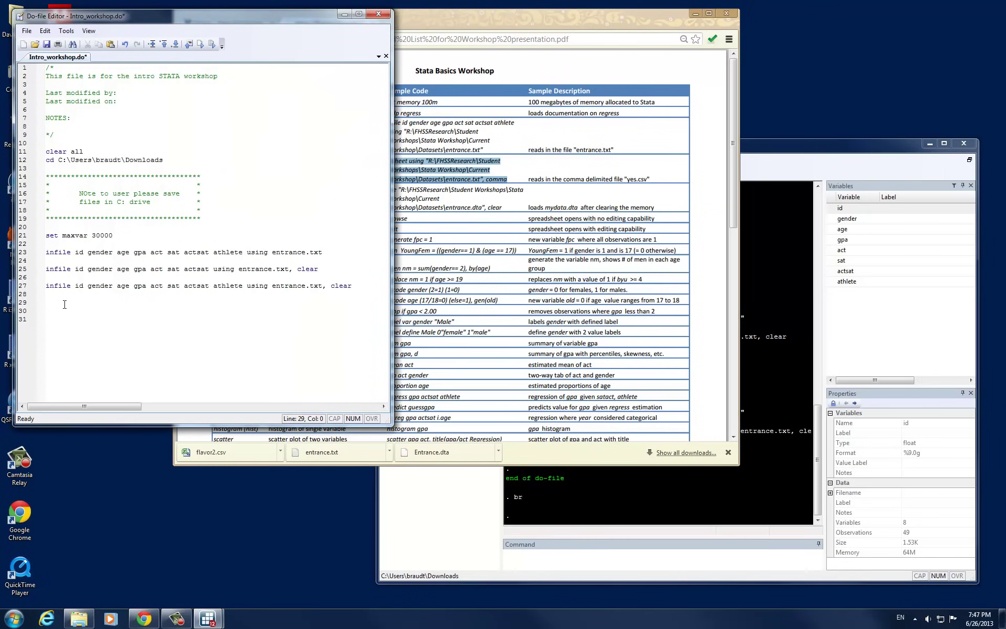
key(ctrl+v)
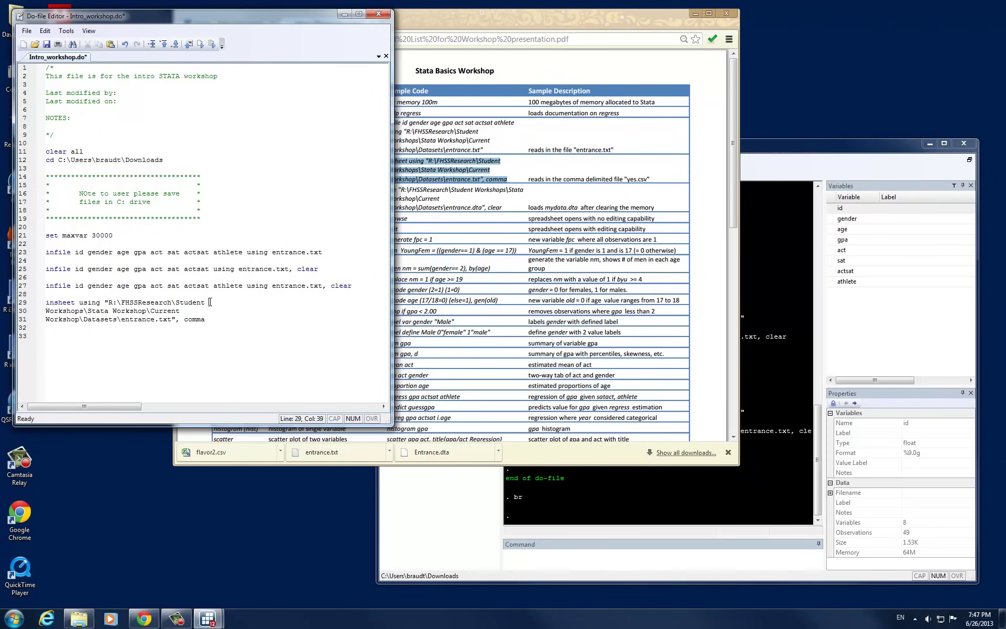
Edit the pasted command on line 29 to read insheet using flavor2.csv, clear.
drag(106, 302, 122, 320)
key(Delete)
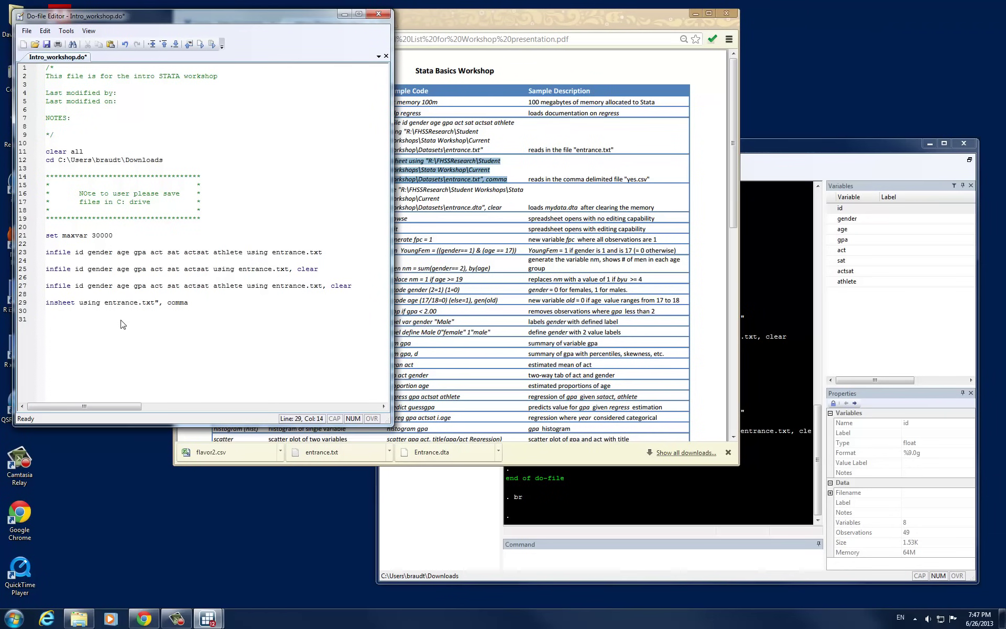
text(flavor2.csv)
key(Delete)
key(Delete)
key(Delete)
key(Delete)
key(Delete)
key(Delete)
key(Delete)
key(Delete)
key(Delete)
key(Delete)
key(Delete)
key(Delete)
key(Delete)
key(Delete)
key(Delete)
key(Delete)
key(Delete)
key(Delete)
key(Delete)
key(shift+Home)
key(End)
text(, clear)
Run only the insheet line of the do-file and bring the Stata results window forward.
key(shift+Home)
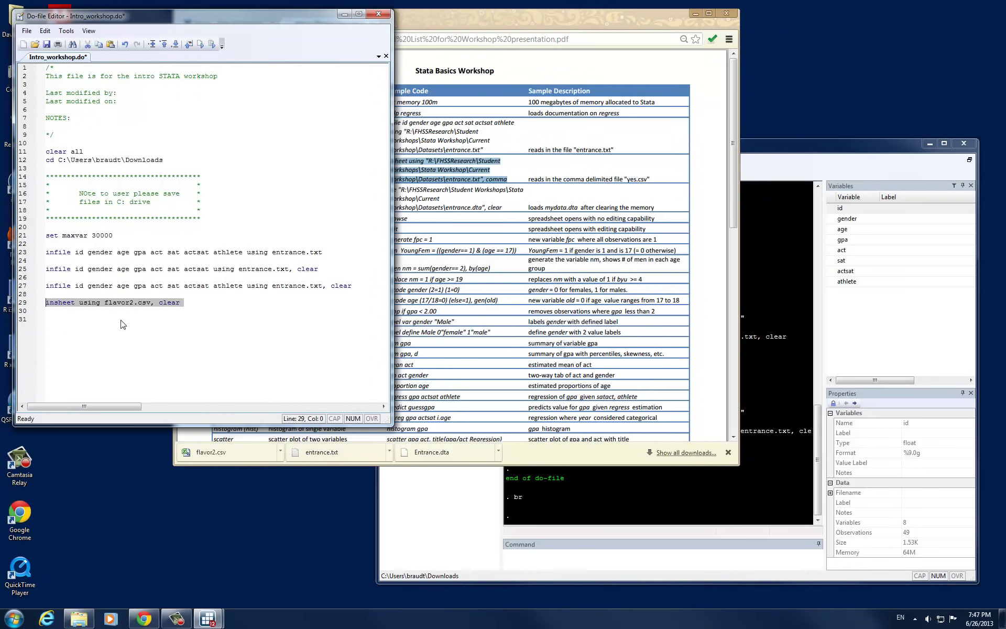
click(211, 44)
click(781, 419)
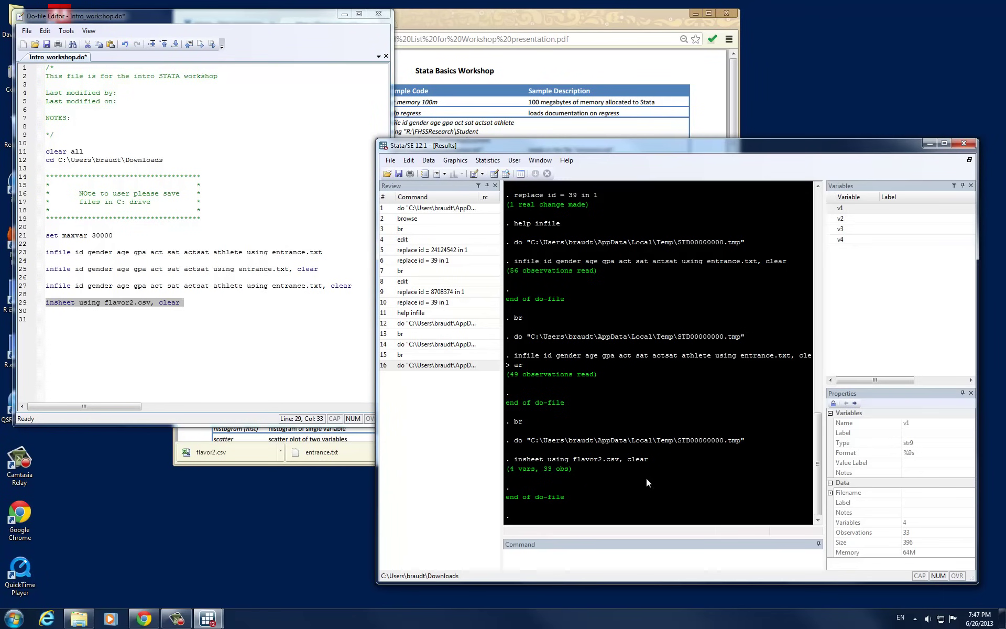
Browse the data imported from flavor2.csv with br and close the data browser.
click(613, 549)
text(br)
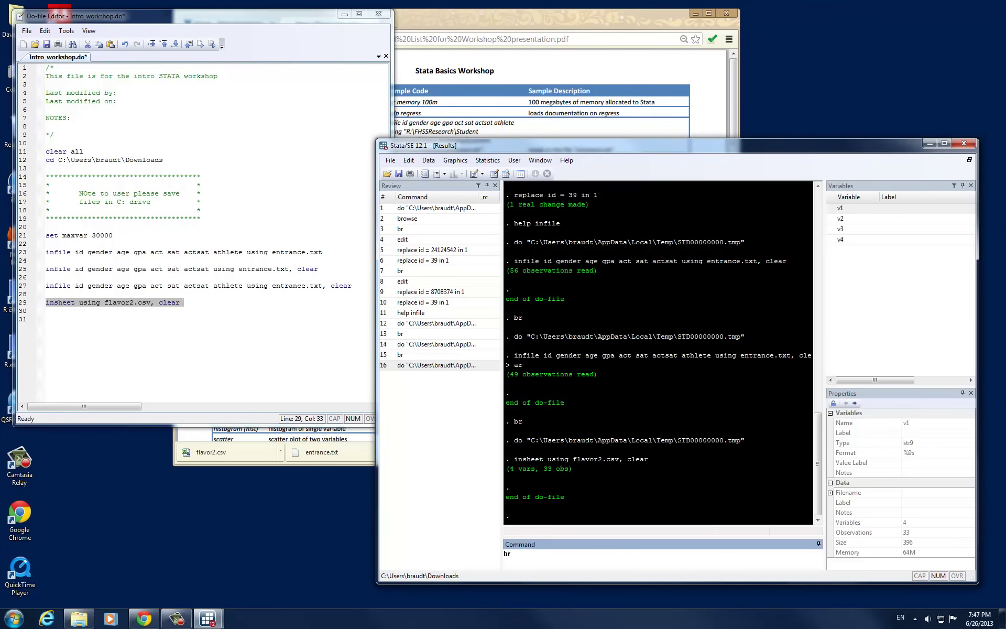
key(Return)
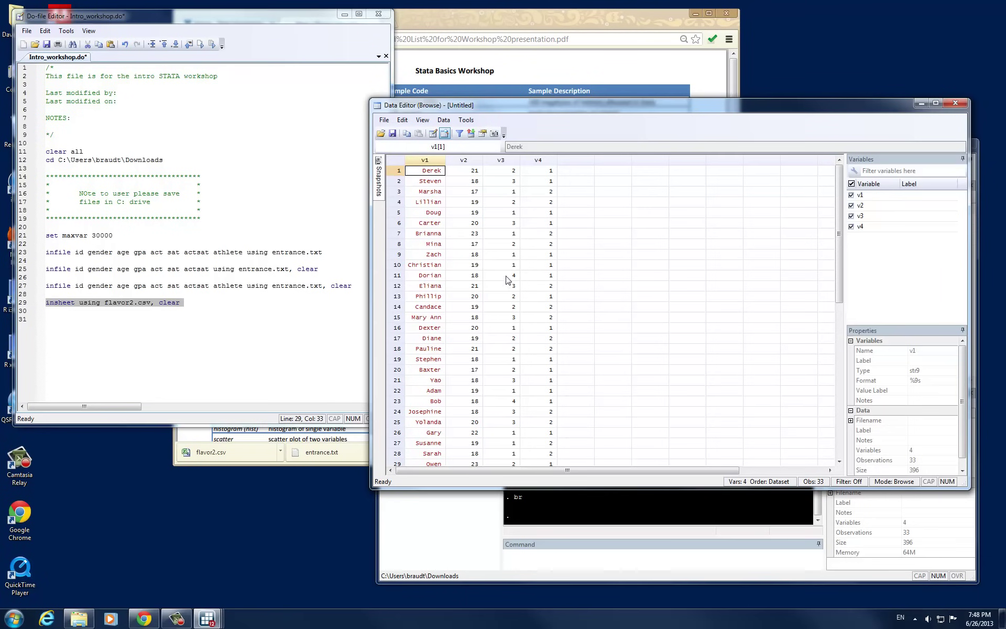
click(955, 104)
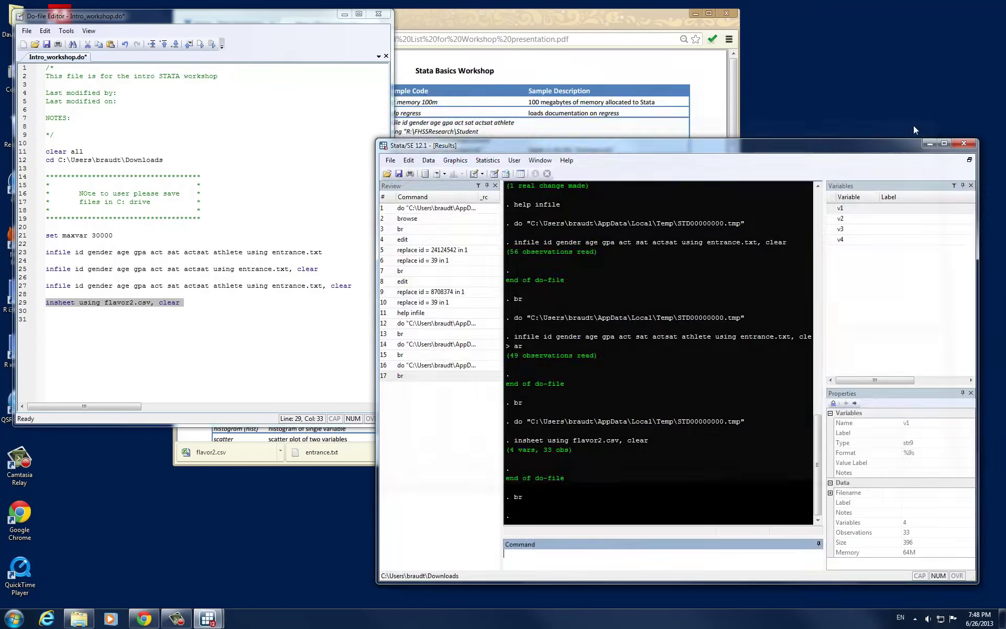
Add use entrance.dta, clear on line 31 of the do-file and run only that line.
click(243, 315)
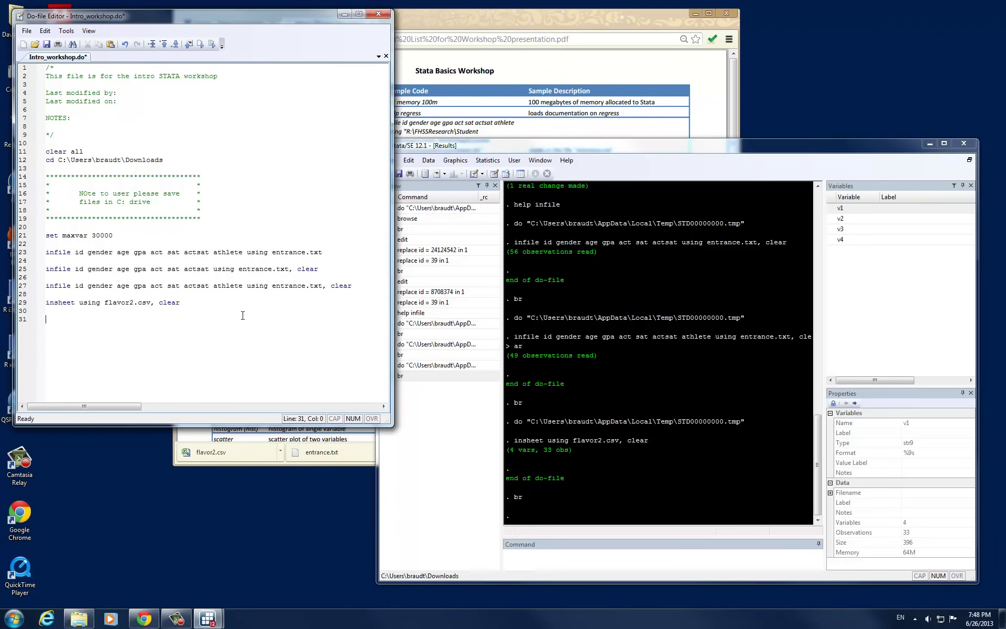
text(use entrance.dta, clear)
key(shift+Home)
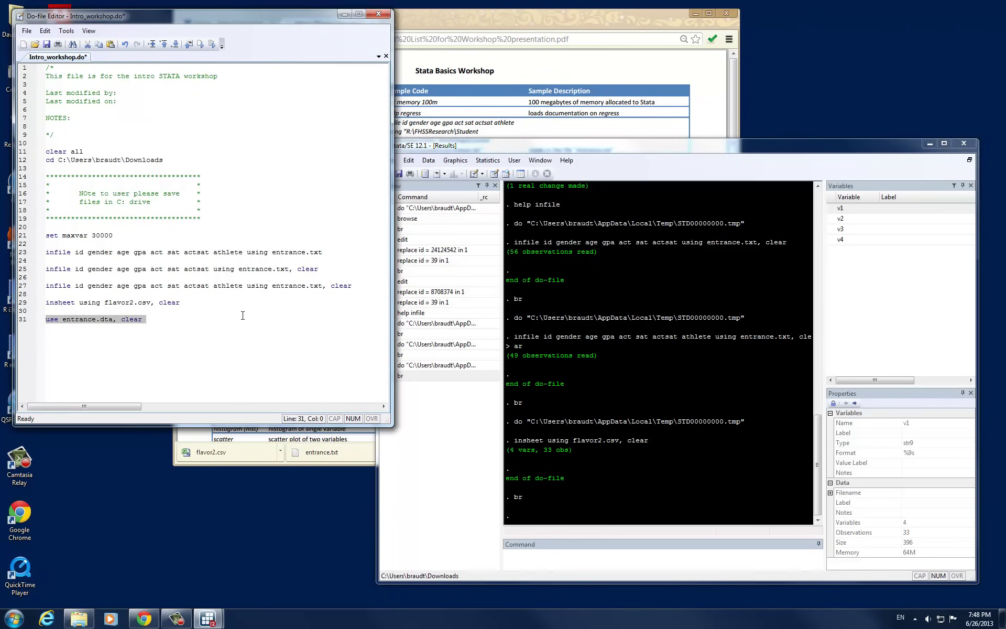
click(211, 44)
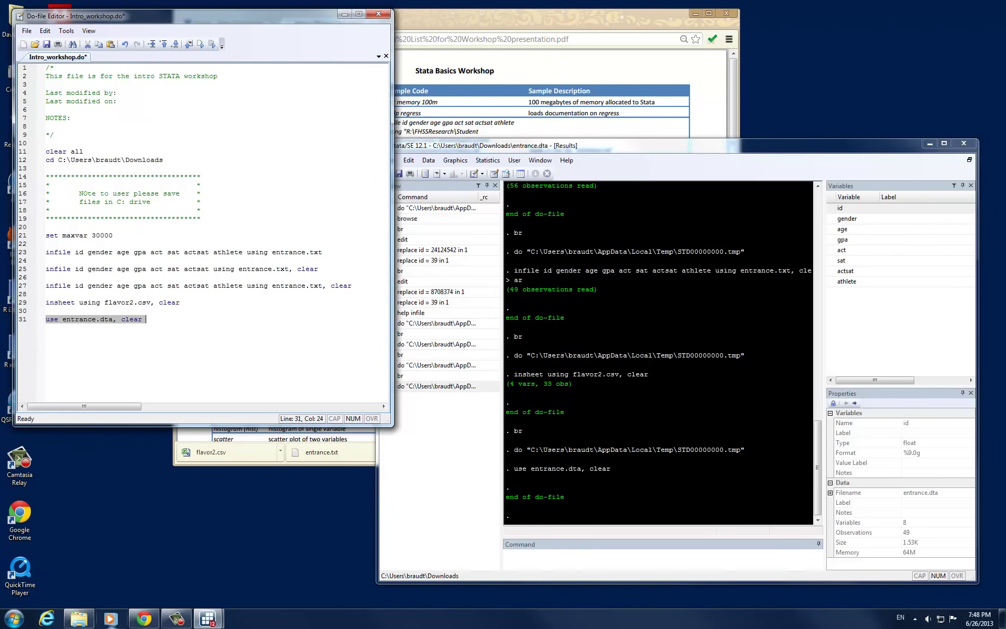
Locate Entrance.dta in the Downloads folder and minimize the folder window.
click(79, 618)
click(493, 315)
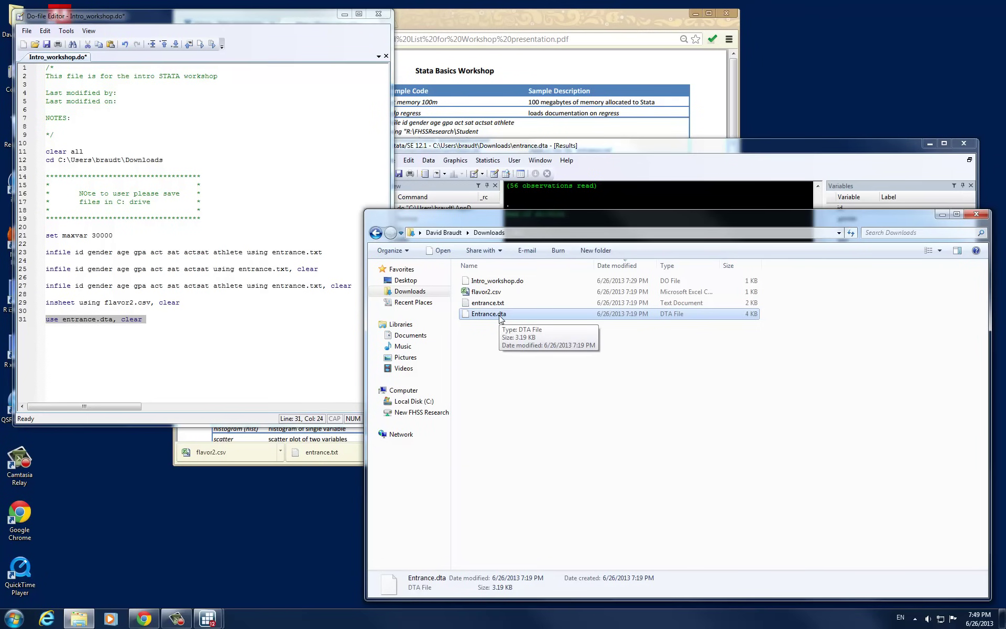
click(942, 214)
Add blank lines at the end of the do-file and the comment *Correct method of importing text files into STATA above the first infile line.
click(194, 328)
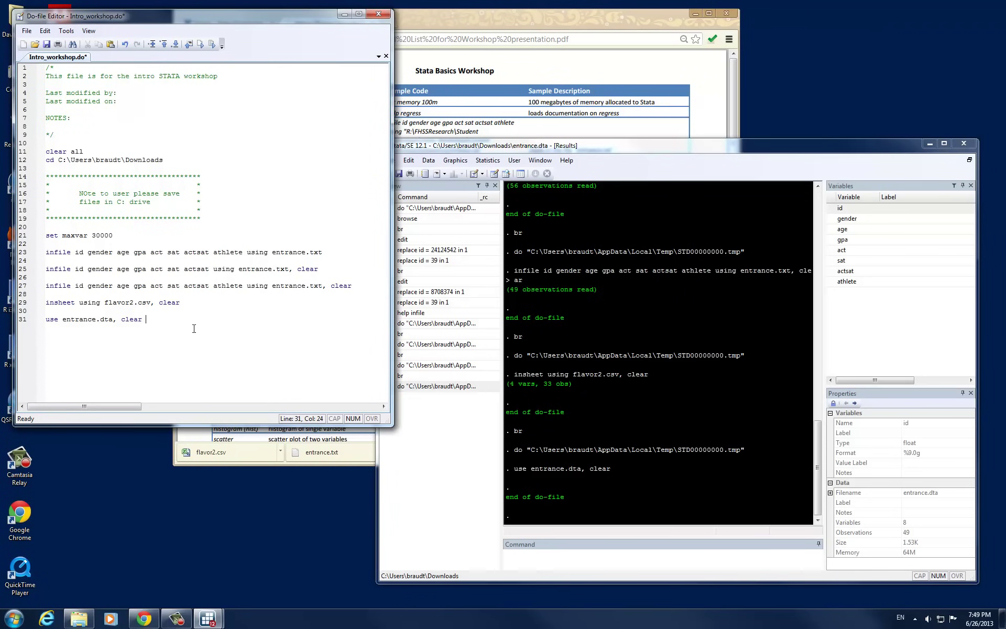
key(Return)
key(Return)
key(Return)
key(Return)
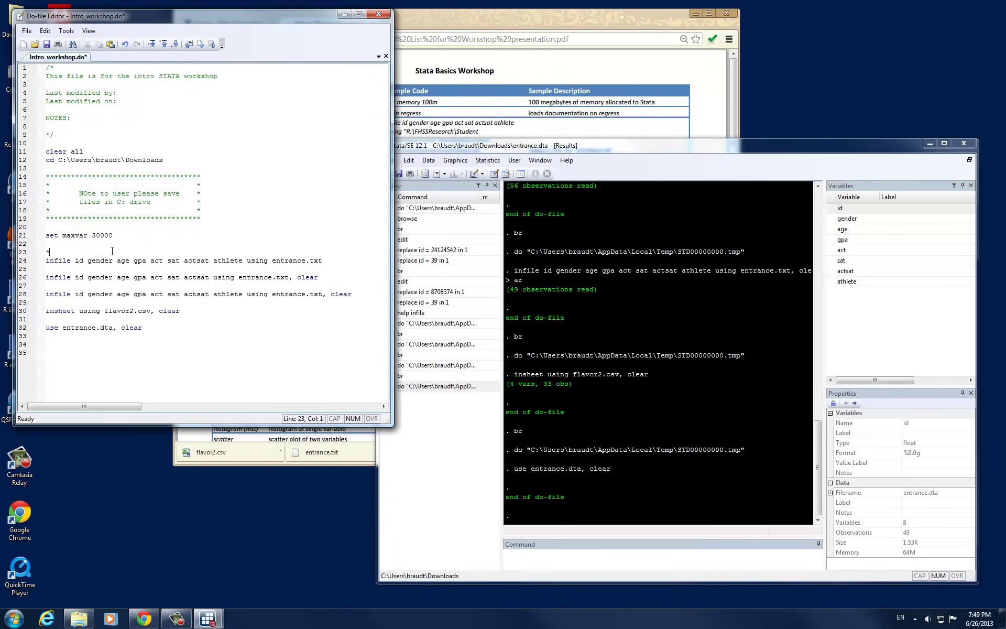
text(*Correct method of importing text files in to)
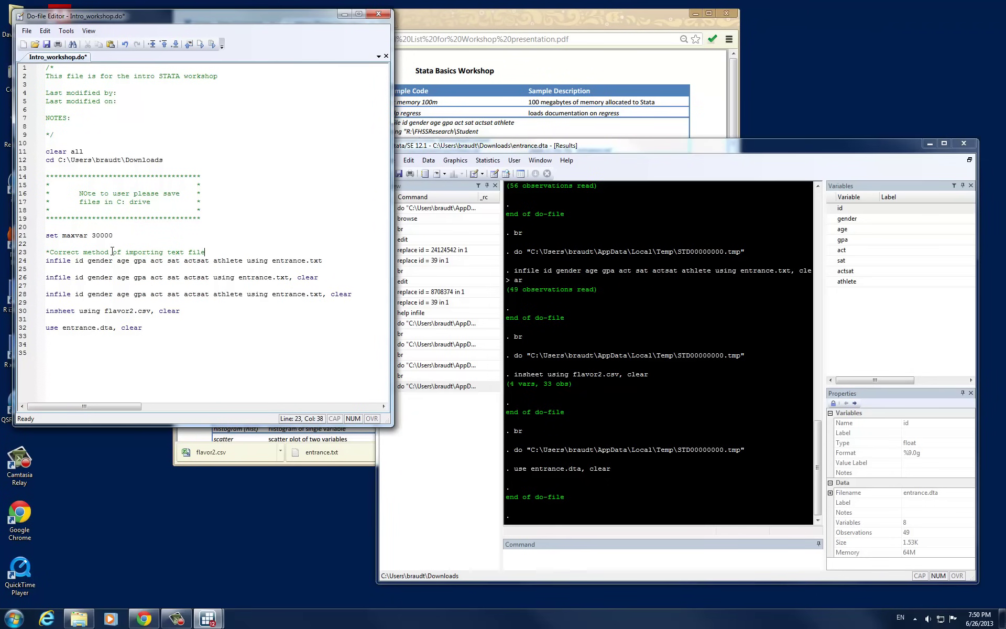
key(BackSpace)
key(BackSpace)
key(BackSpace)
text(to STata)
key(BackSpace)
key(BackSpace)
key(BackSpace)
text(ATA)
Add the comment *Missing athlete variable, but still runs.... be carefuk always check data above the second infile line.
click(118, 270)
key(Return)
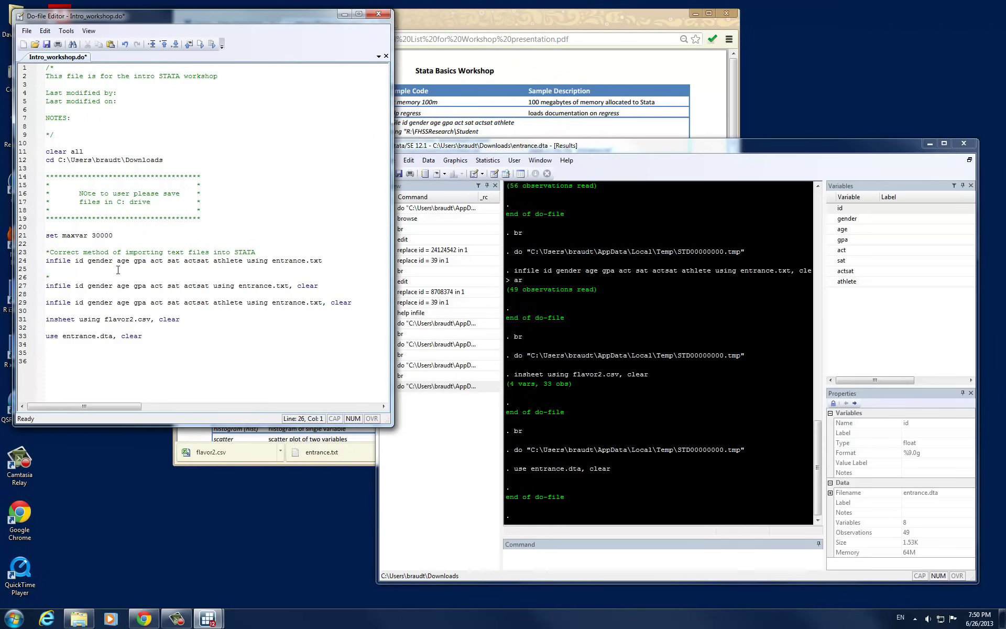
text(sing athlete variable, but still runs)
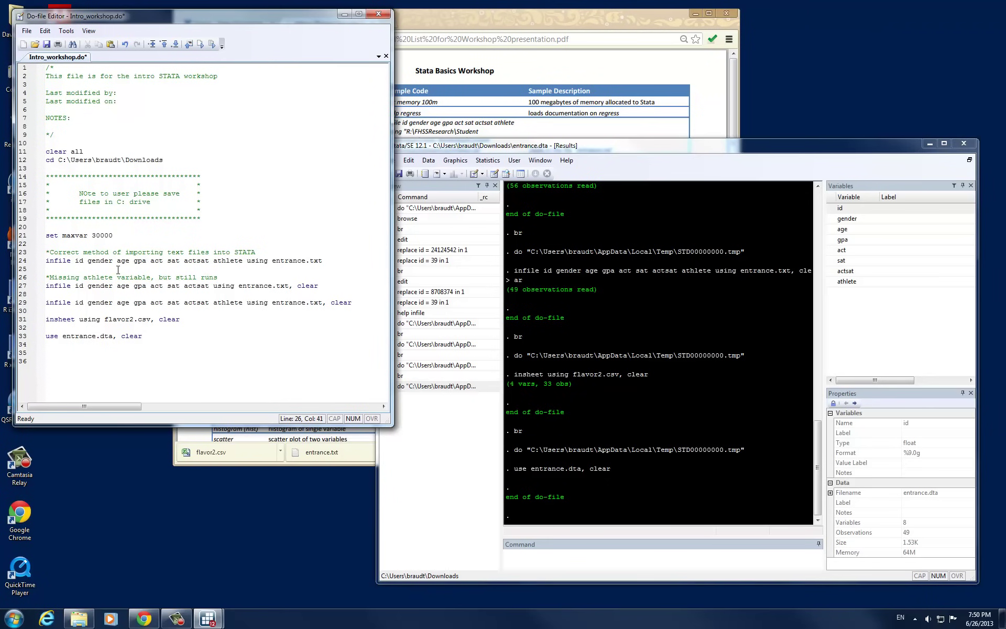
text(.... be carefuk always check data)
Add the comment *Importing .csv file on its own line above the insheet command.
key(Down)
key(Down)
key(Down)
key(Down)
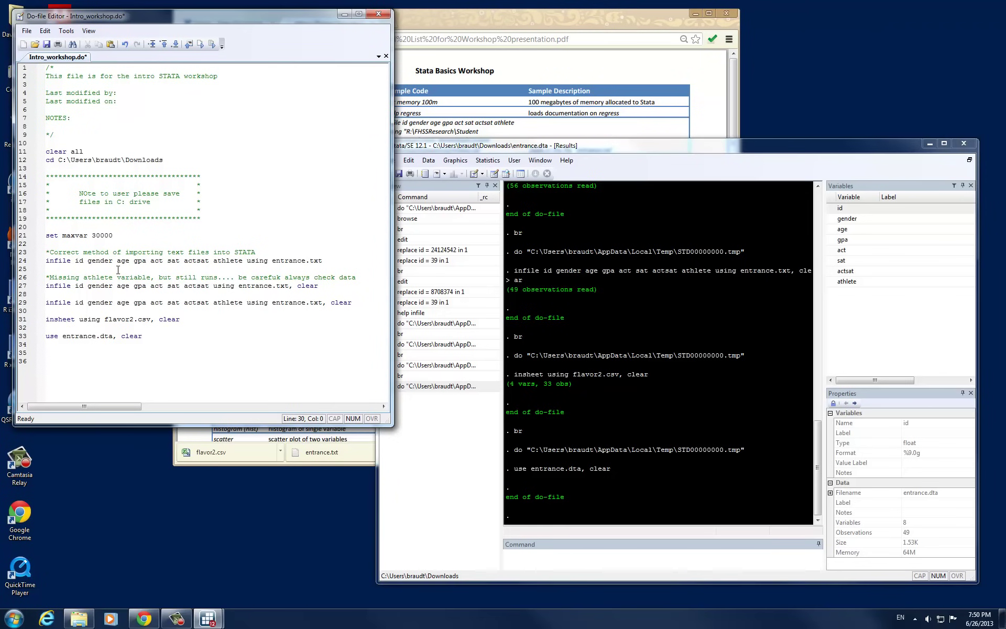
key(Return)
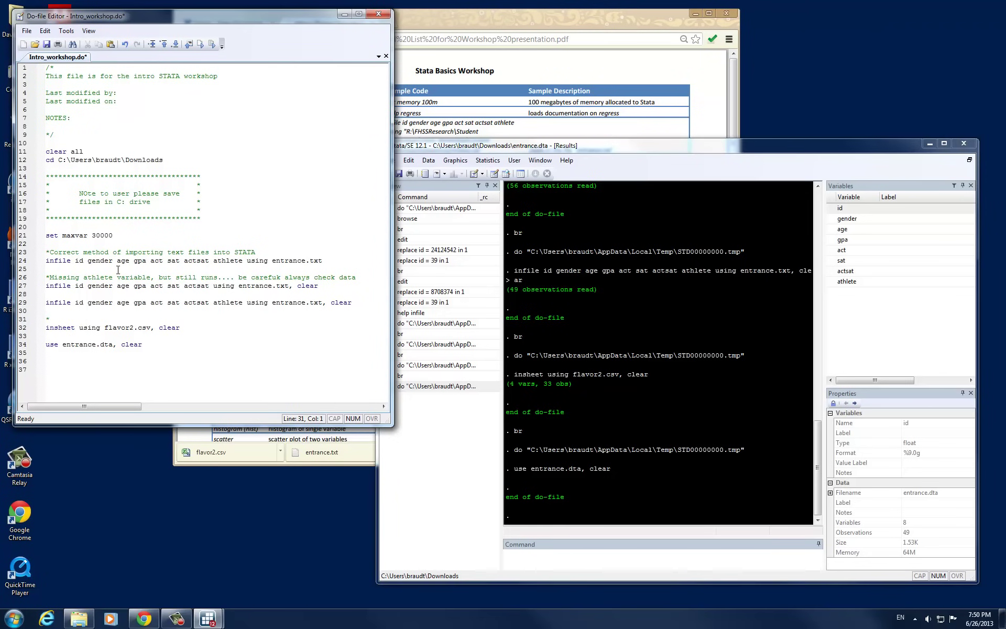
text(*Importing .csv file)
Add the comment *importing STATA dataset above the use command, with a blank line before it.
key(Down)
text(*importing )
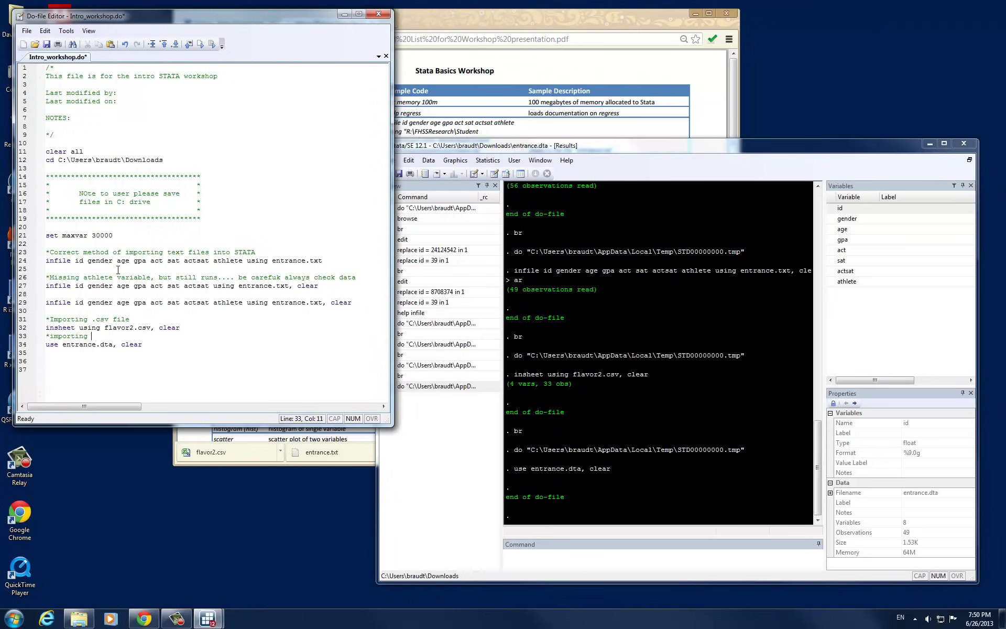
text(STATA dataset)
key(Home)
key(Return)
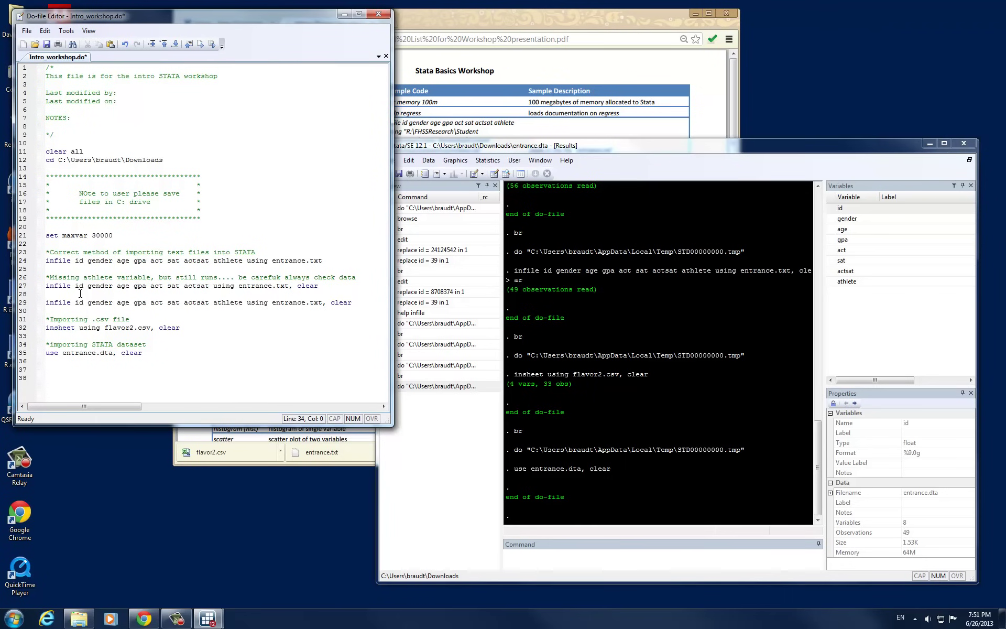
Add the comment //generate command on line 37 and start a new line below it.
click(98, 368)
text(//)
text(generate )
text(ch)
text(mmand)
key(Return)
Copy the sample code generate fpc = 1 from the Stata Basics Workshop PDF in the browser and paste it on line 38.
click(467, 13)
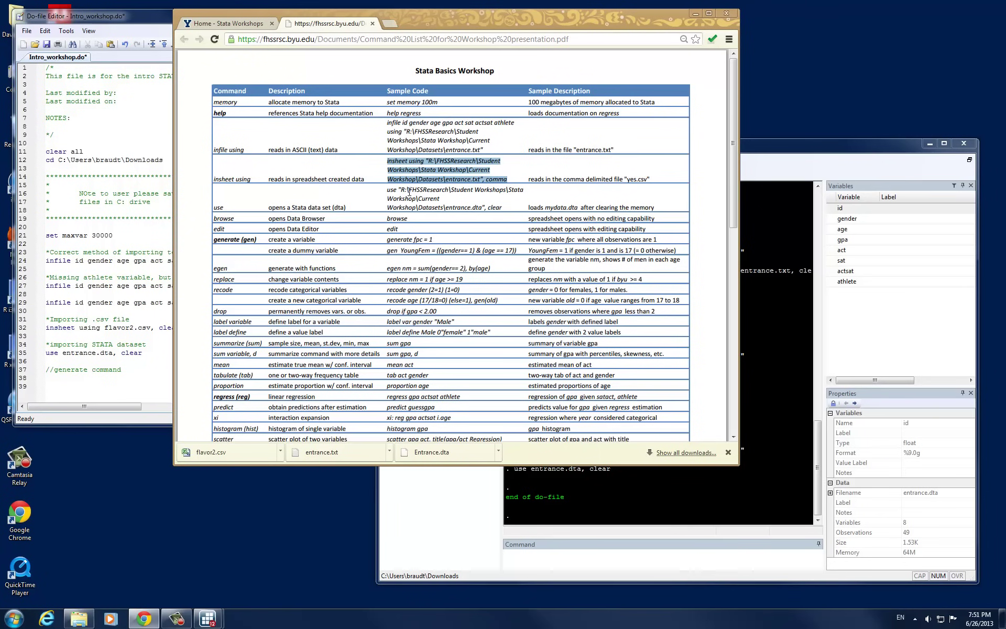
drag(387, 241, 435, 240)
key(ctrl+c)
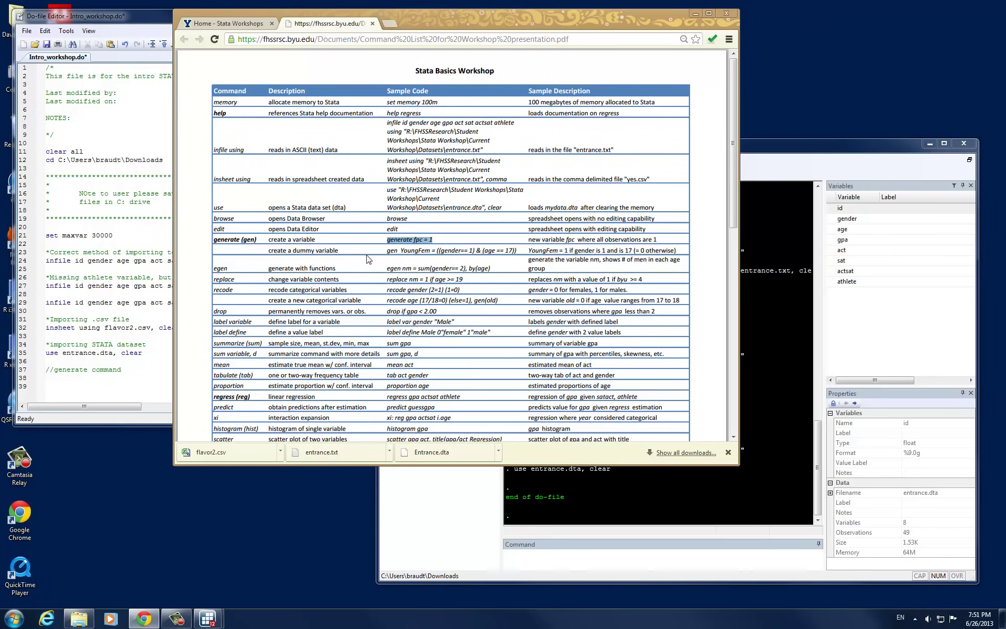
click(122, 375)
key(ctrl+v)
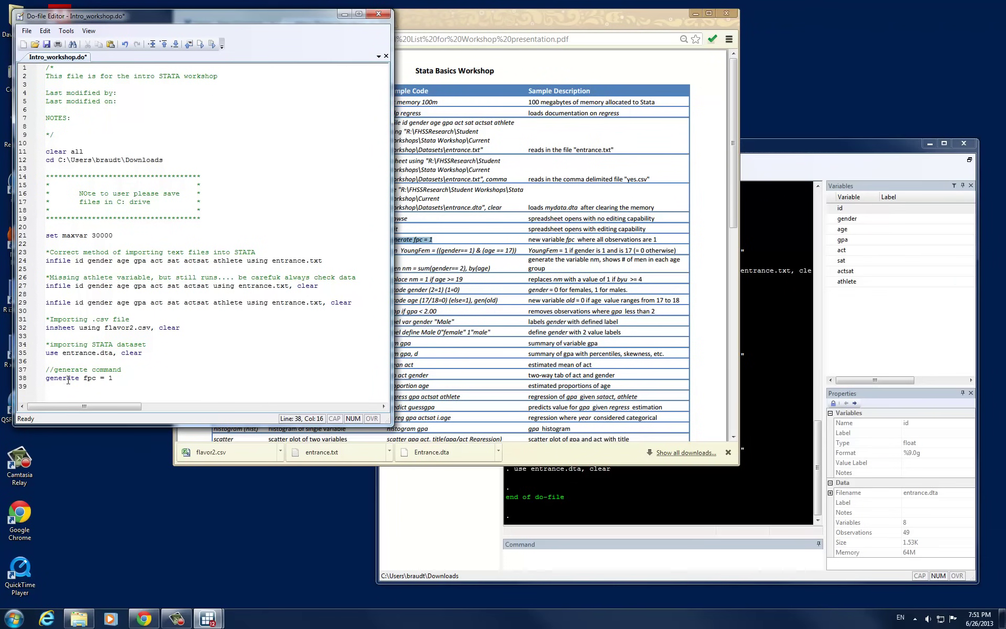
Look up the syntax of the generate command with help generate in Stata and close the help viewer.
drag(46, 378, 79, 380)
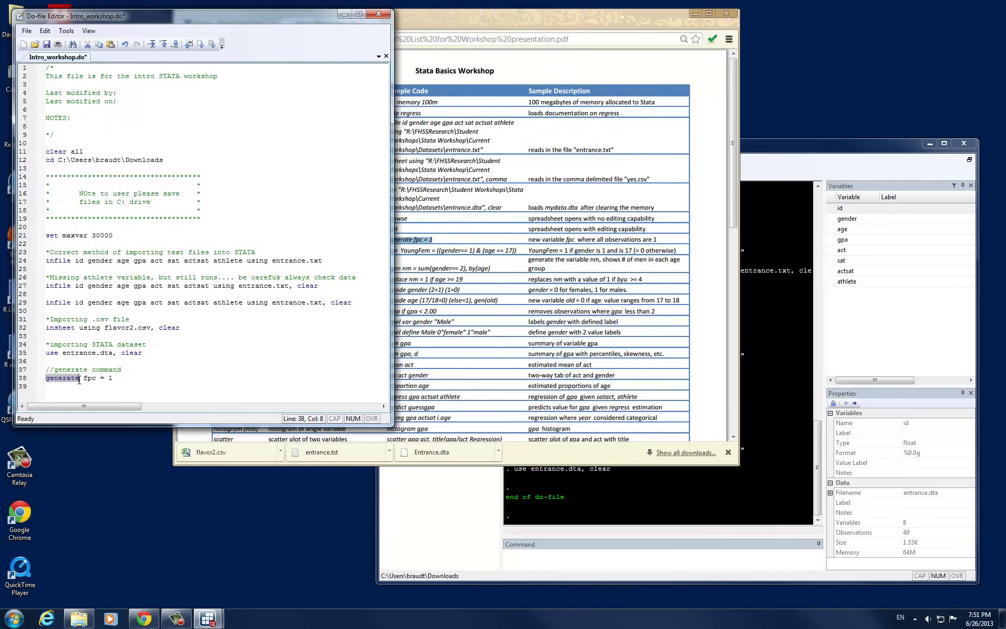
click(505, 547)
text(help generate)
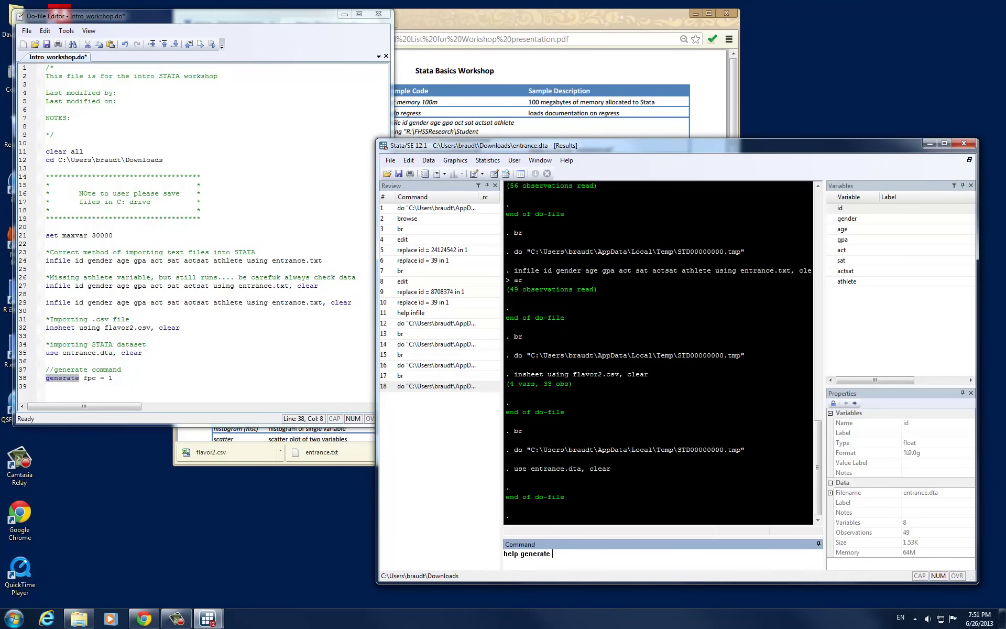
key(Return)
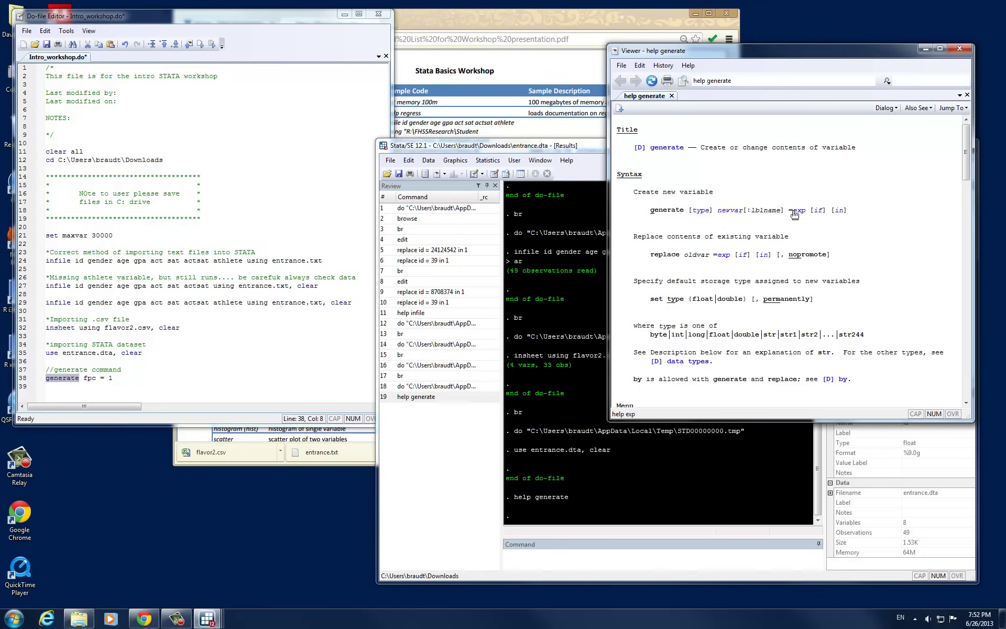
click(962, 48)
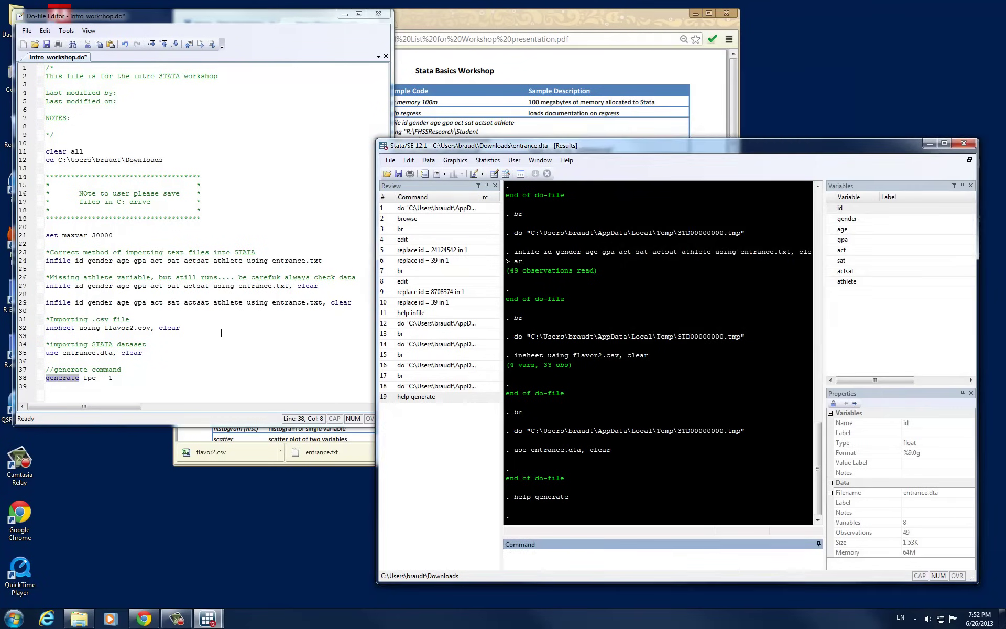
Run only the generate fpc = 1 line on line 38 of the do-file.
click(178, 378)
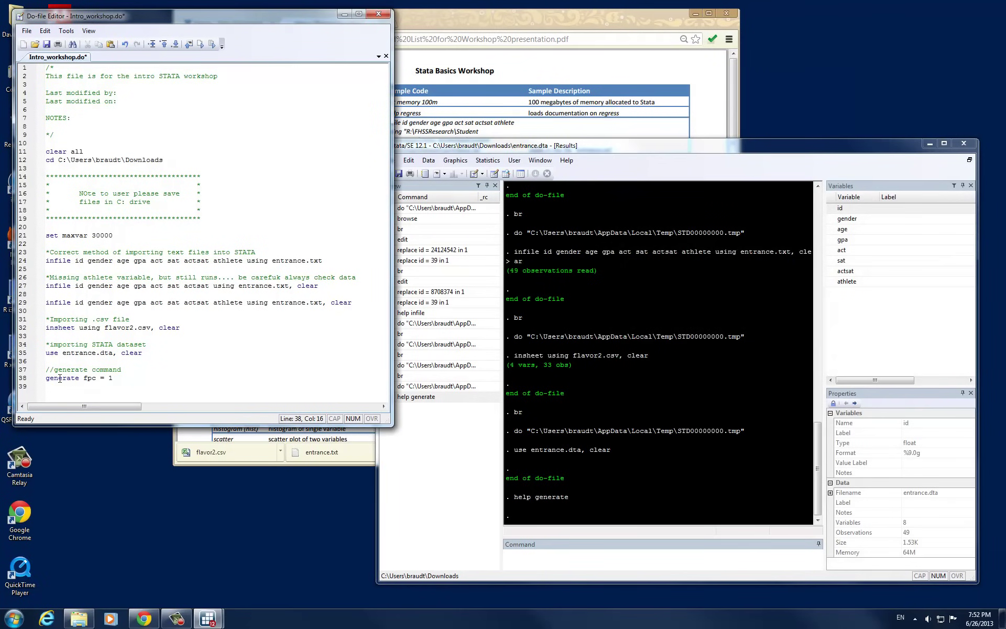
drag(84, 378, 94, 383)
click(109, 378)
drag(109, 378, 115, 378)
click(119, 378)
key(shift+Home)
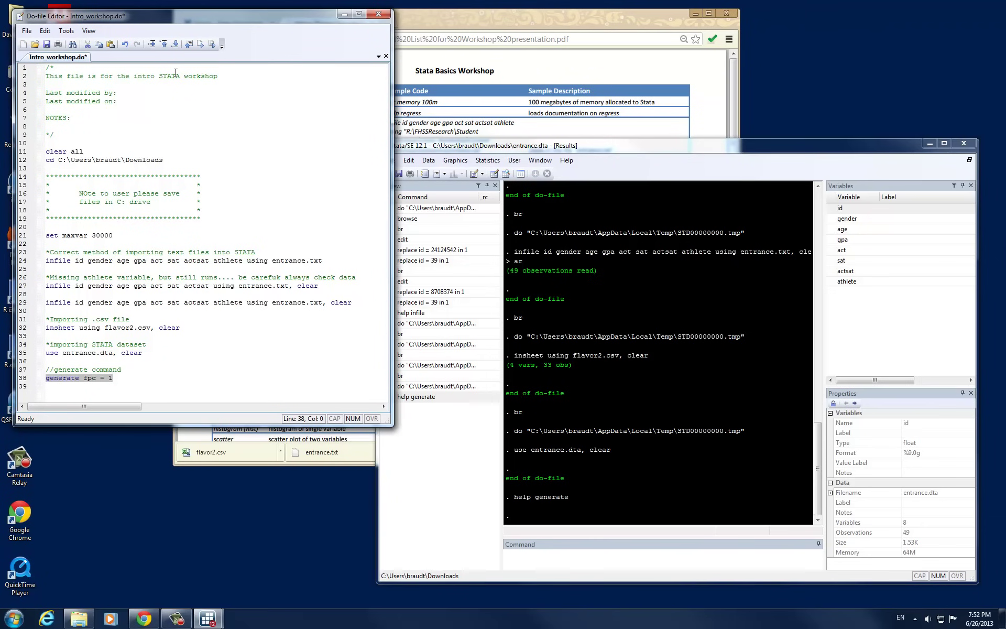
click(212, 45)
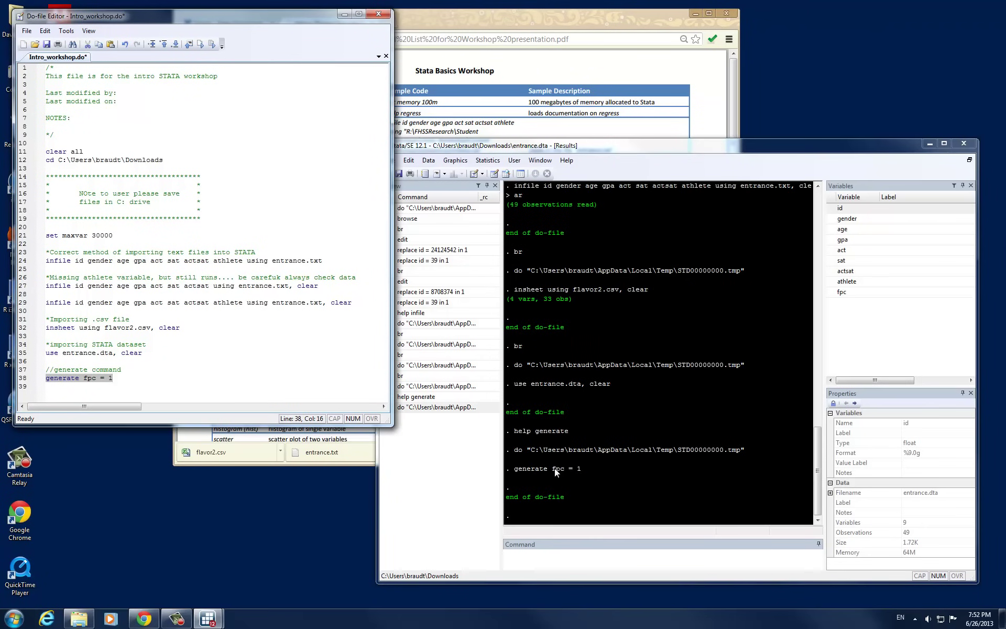
Browse the dataset with br to check the new fpc variable and close the data browser.
click(623, 568)
text(br)
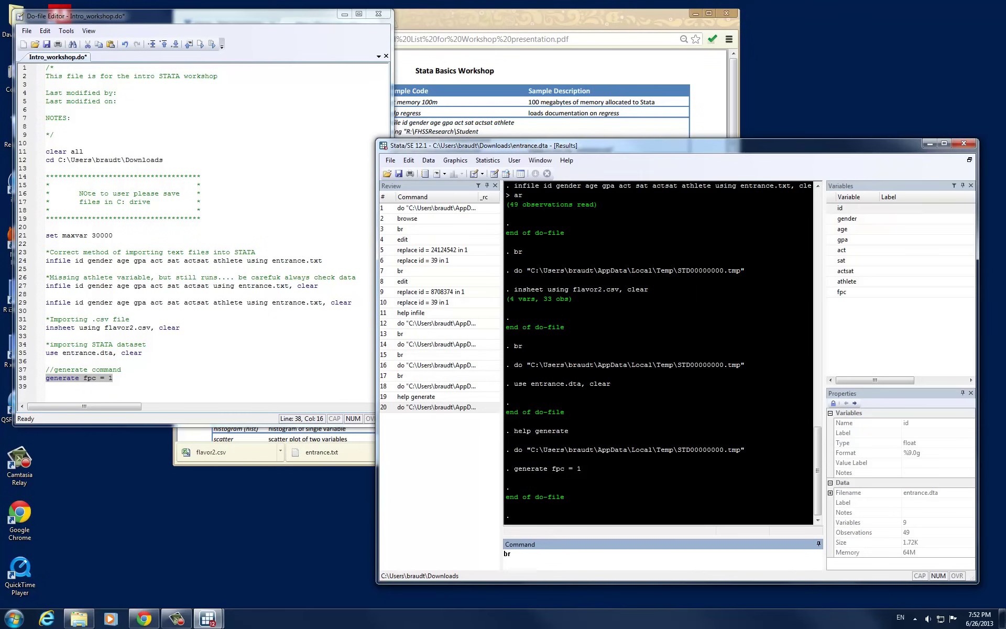
key(Return)
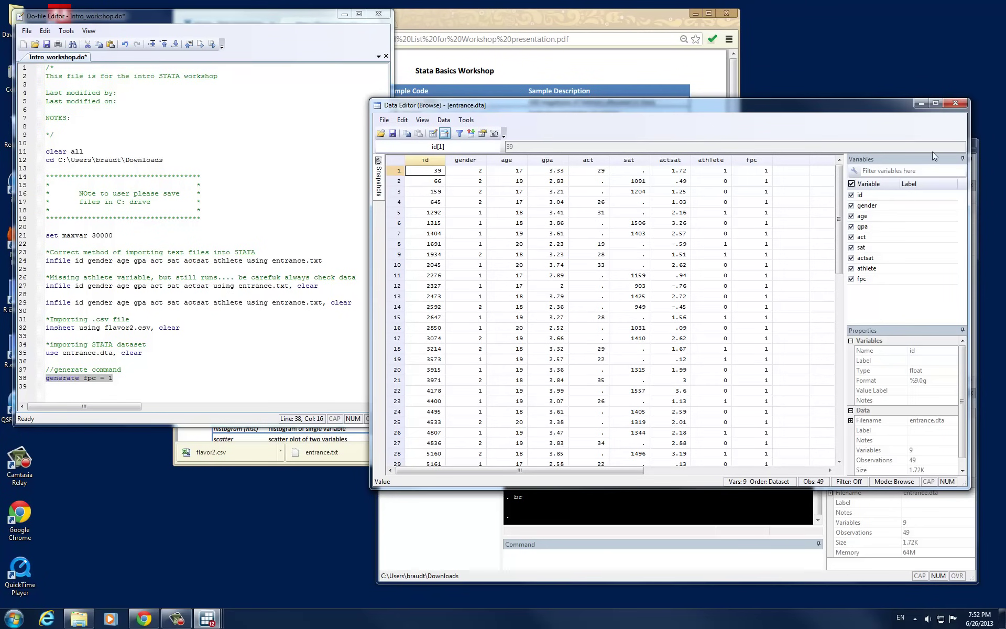
click(955, 103)
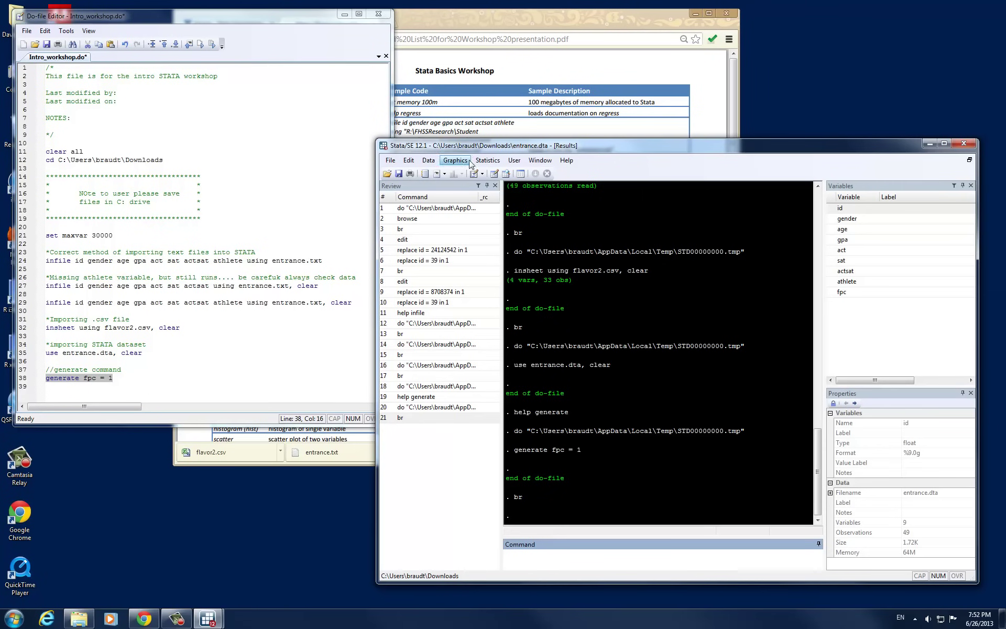
Copy the sample code gen YoungFem = ((gender== 1) & (age == 17)) from the workshop PDF in the browser and paste it on line 39.
click(471, 52)
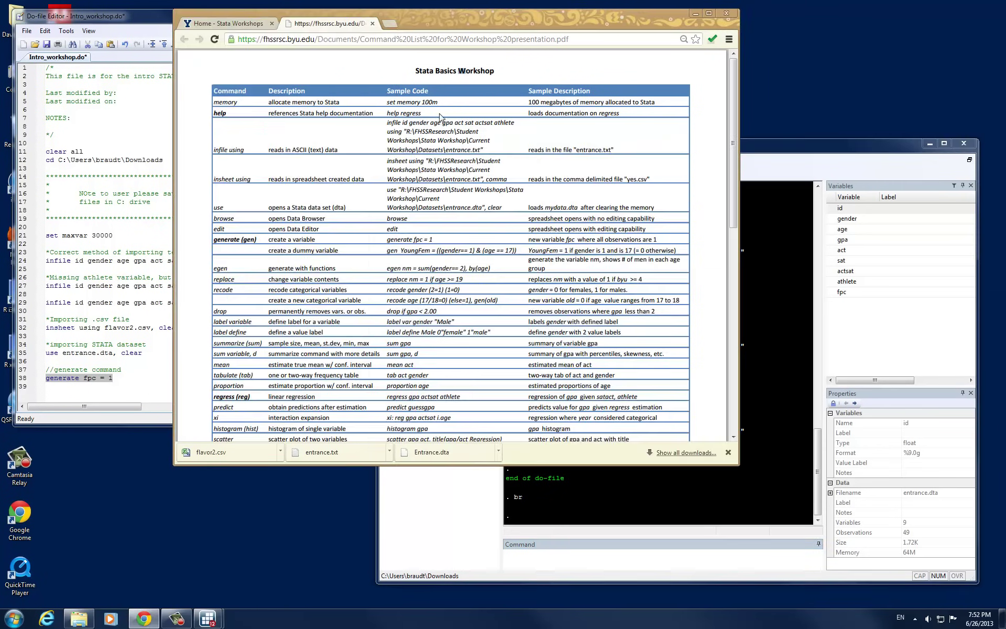
drag(387, 250, 519, 249)
key(ctrl+c)
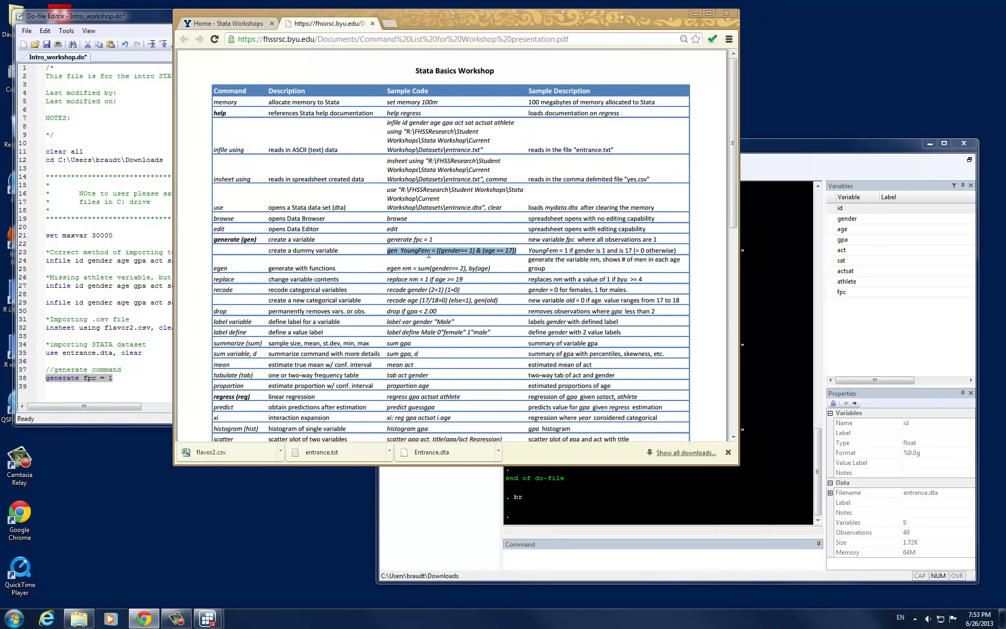
click(97, 400)
key(ctrl+v)
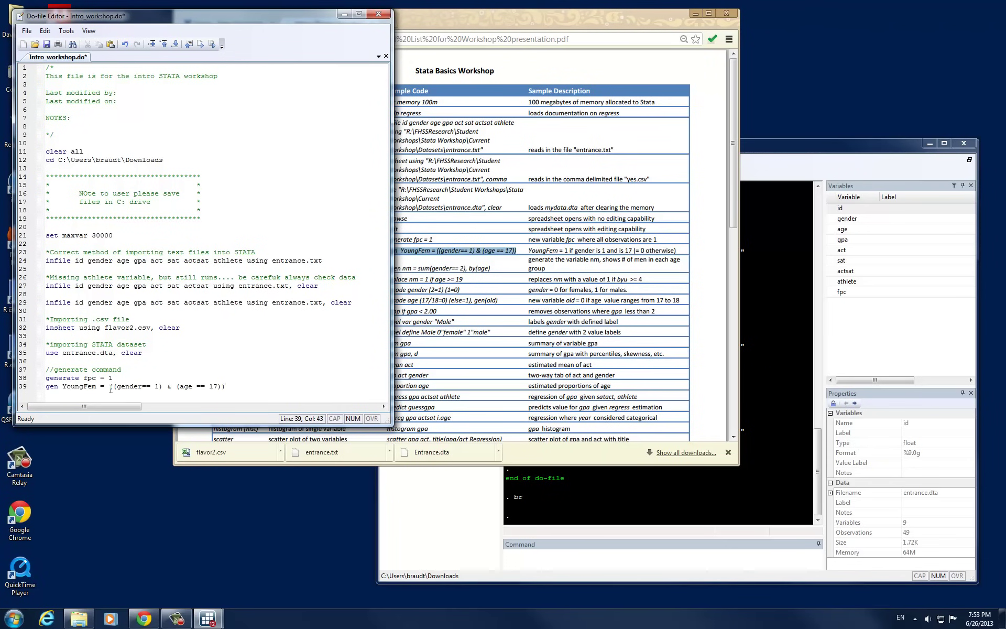
Run only the gen YoungFem = ((gender== 1) & (age == 17)) line on line 39 of the do-file.
click(131, 387)
drag(59, 387, 46, 387)
click(48, 397)
drag(63, 386, 97, 386)
drag(108, 387, 100, 387)
key(End)
key(shift+Home)
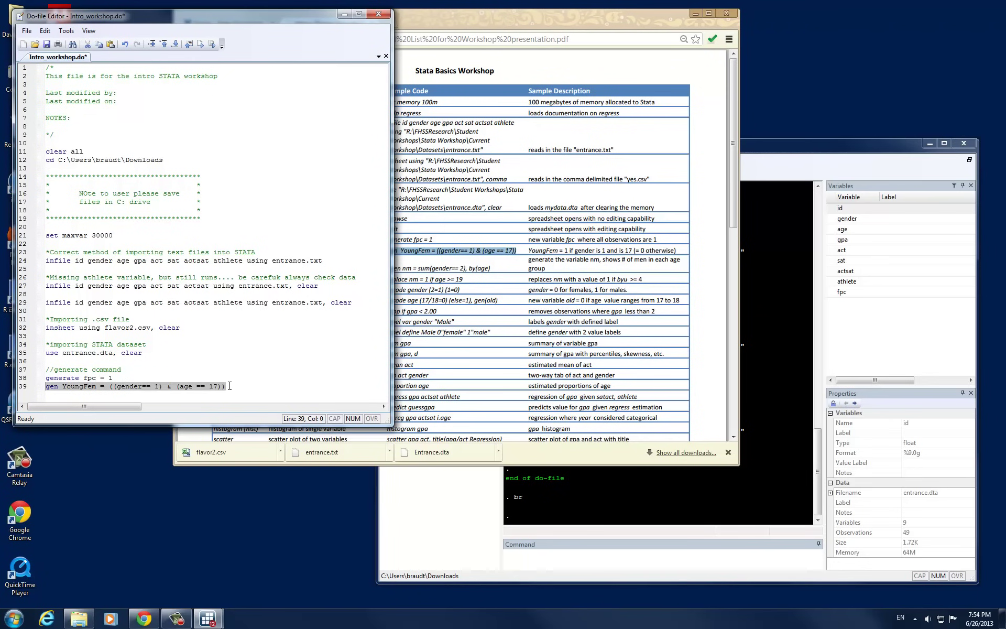
click(212, 44)
Browse the dataset with br and check the YoungFem column against gender and age in rows 11 and 12.
click(595, 486)
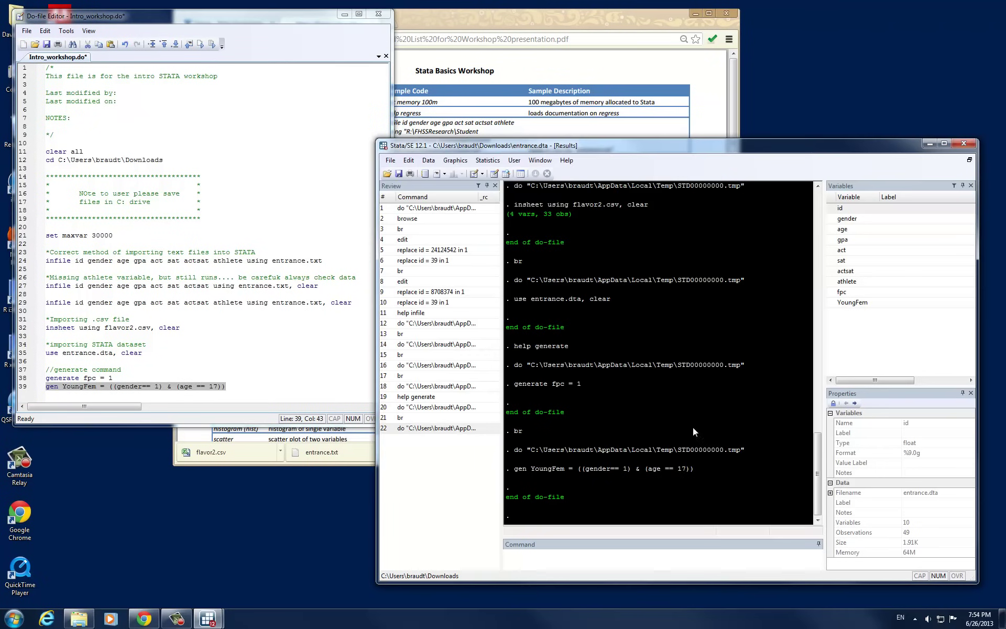
click(625, 564)
text(br)
key(Return)
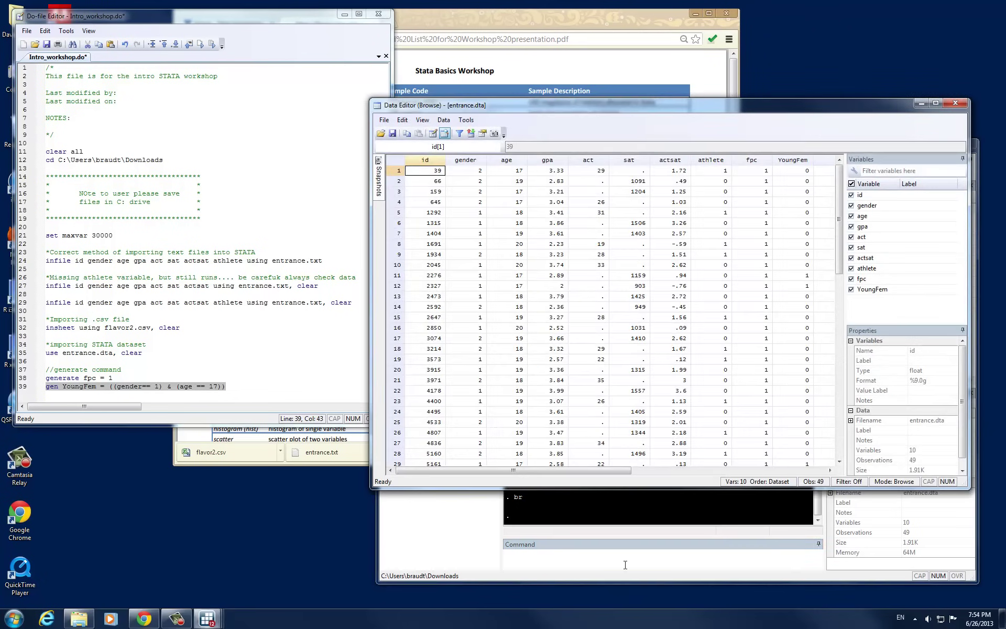
click(805, 160)
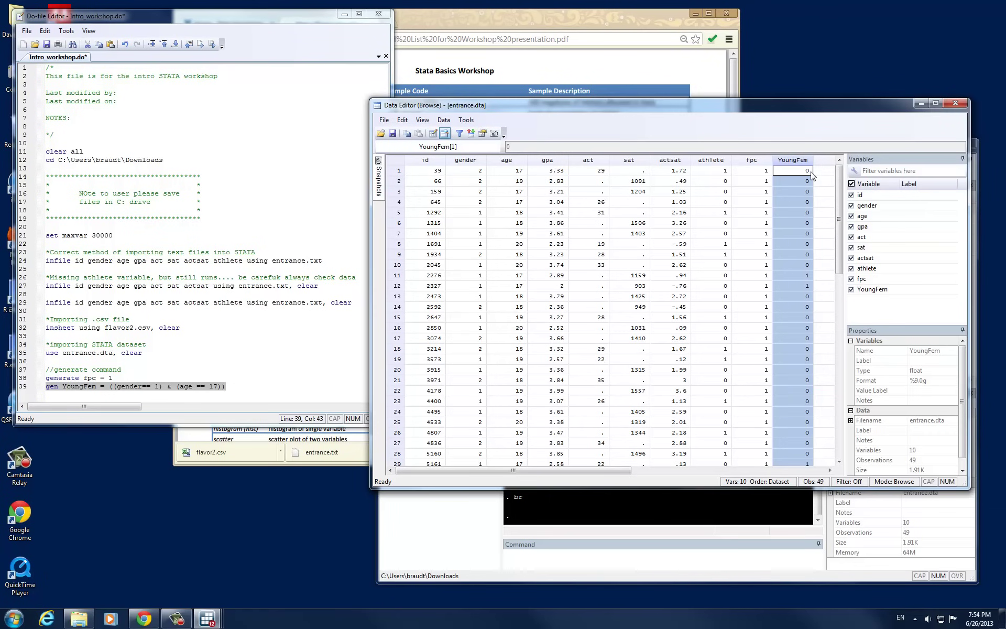
click(800, 276)
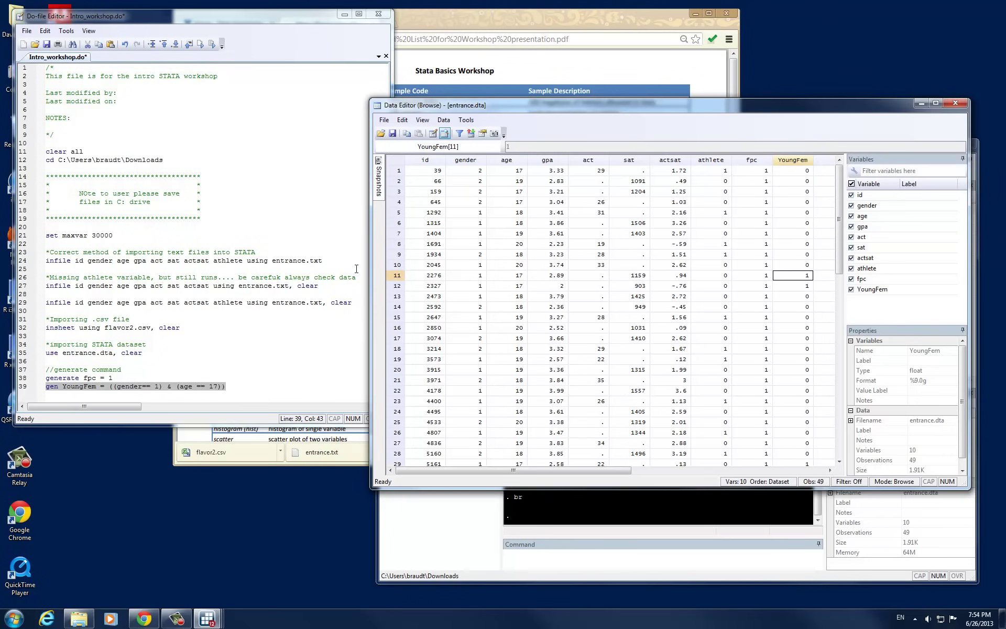
click(397, 277)
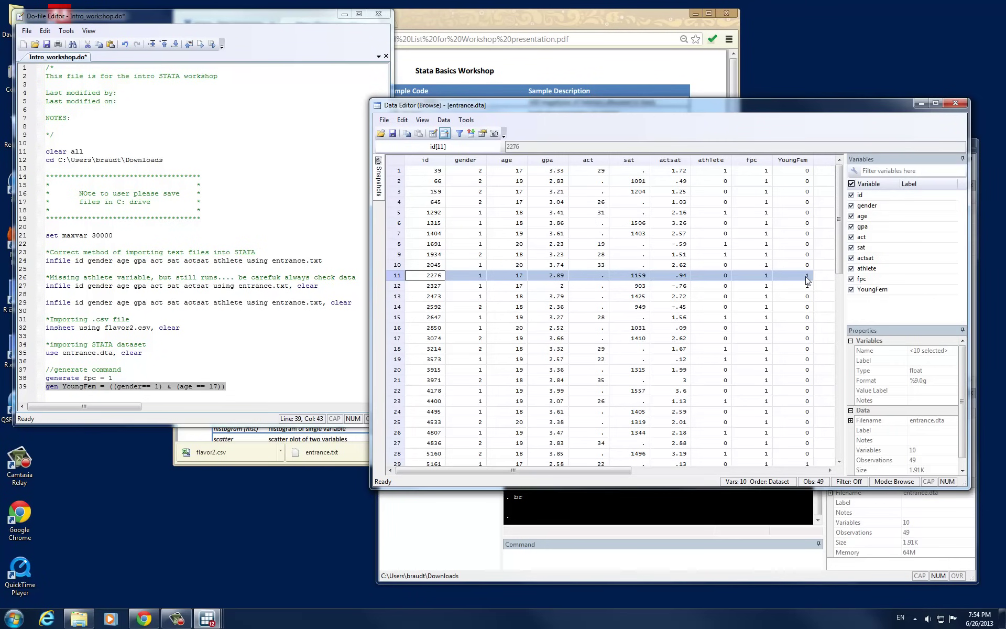
click(397, 288)
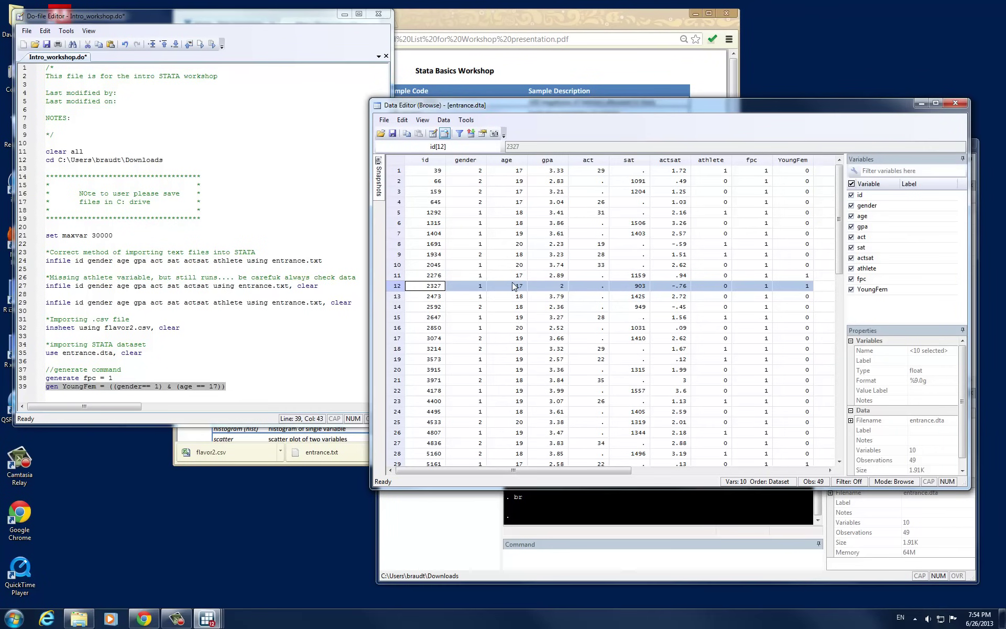
Copy the sample code egen nm = sum(gender== 2), by(age) from the workshop PDF in the browser and paste it on line 40 of the do-file.
key(alt)
click(480, 19)
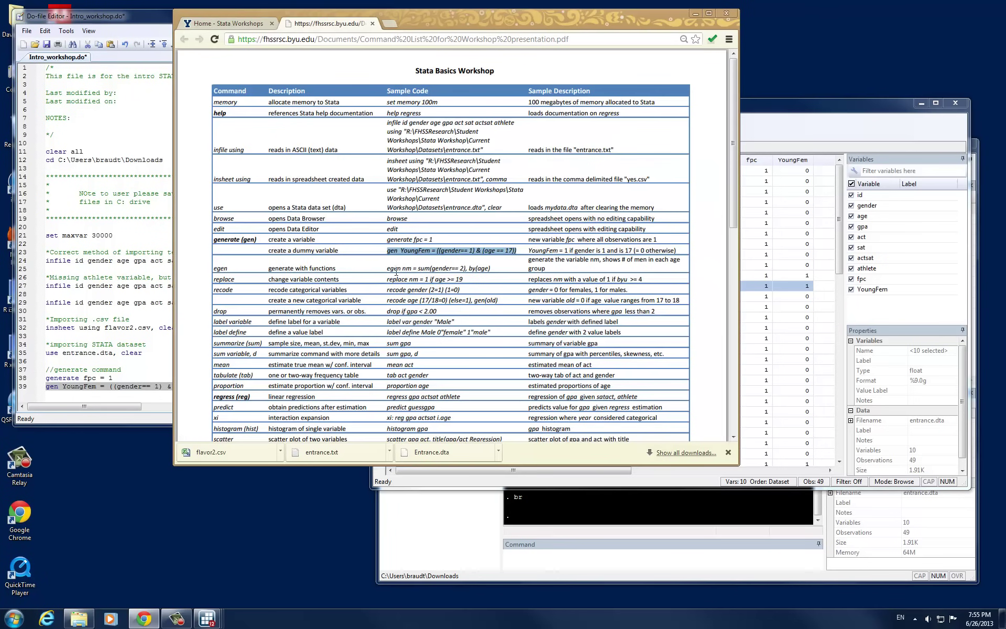
drag(386, 269, 492, 270)
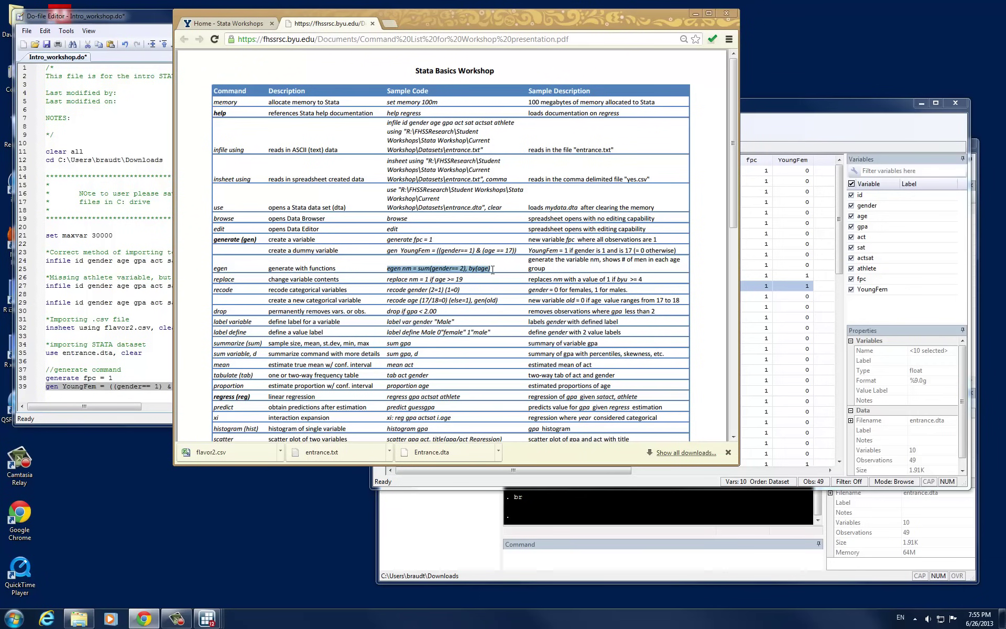
right_click(472, 269)
click(499, 309)
click(153, 379)
key(Return)
key(ctrl+v)
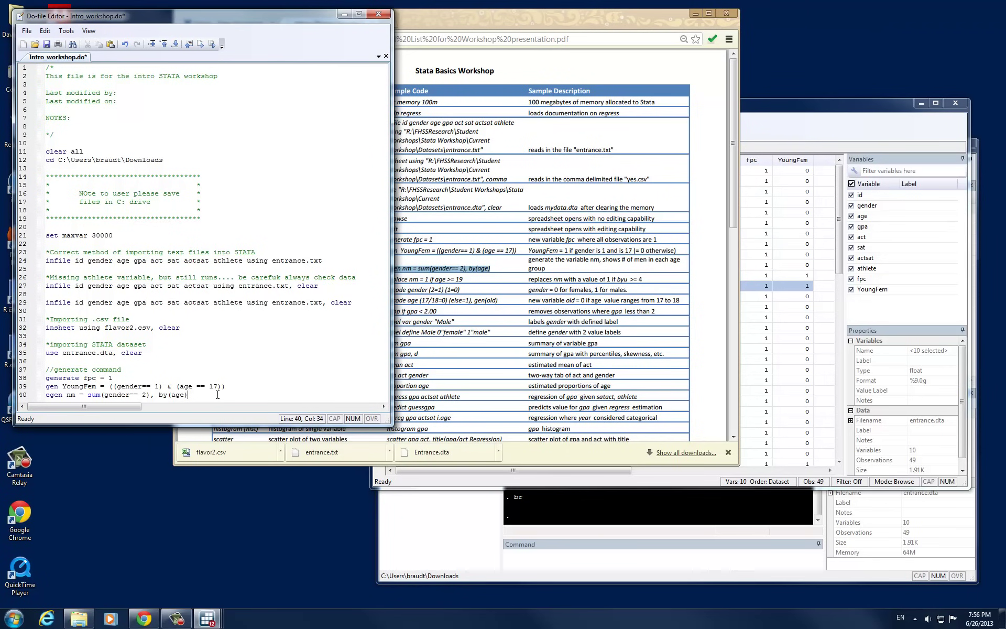
Add blank lines below the egen command, extending the do-file to line 54.
key(Return)
key(Return)
key(Return)
key(Return)
key(Return)
key(Return)
key(Return)
key(Return)
key(Return)
key(Return)
key(Return)
key(Return)
key(Return)
key(Return)
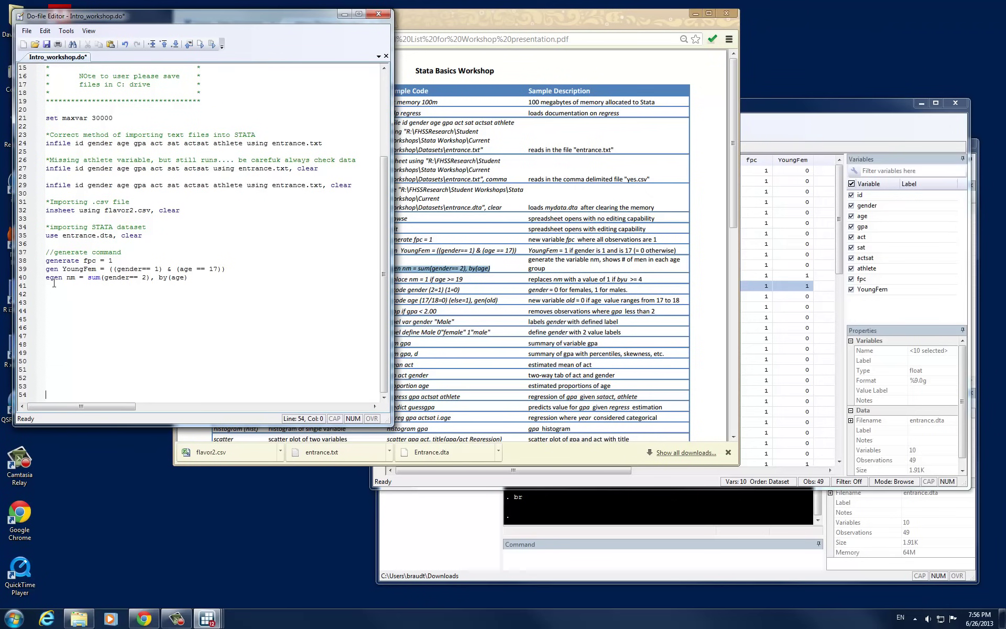
Run only the egen nm = sum(gender== 2), by(age) line on line 40.
drag(45, 278, 76, 281)
drag(79, 279, 84, 280)
click(96, 278)
drag(187, 277, 45, 277)
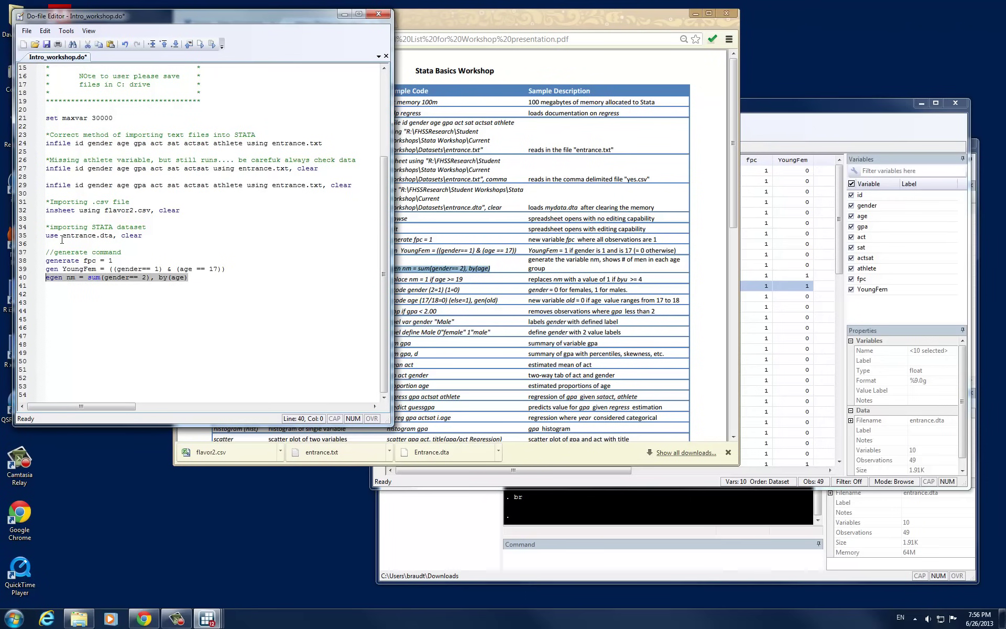
click(213, 45)
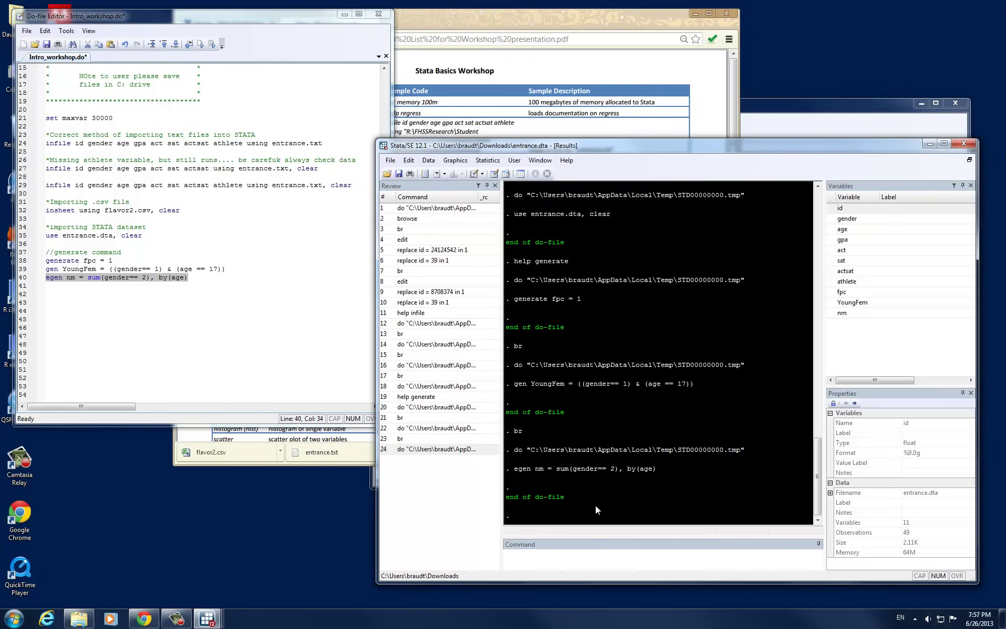
Browse the dataset with br, compare nm with age in rows 1, 2 and 5, and close the data browser.
click(605, 559)
text(br)
key(Return)
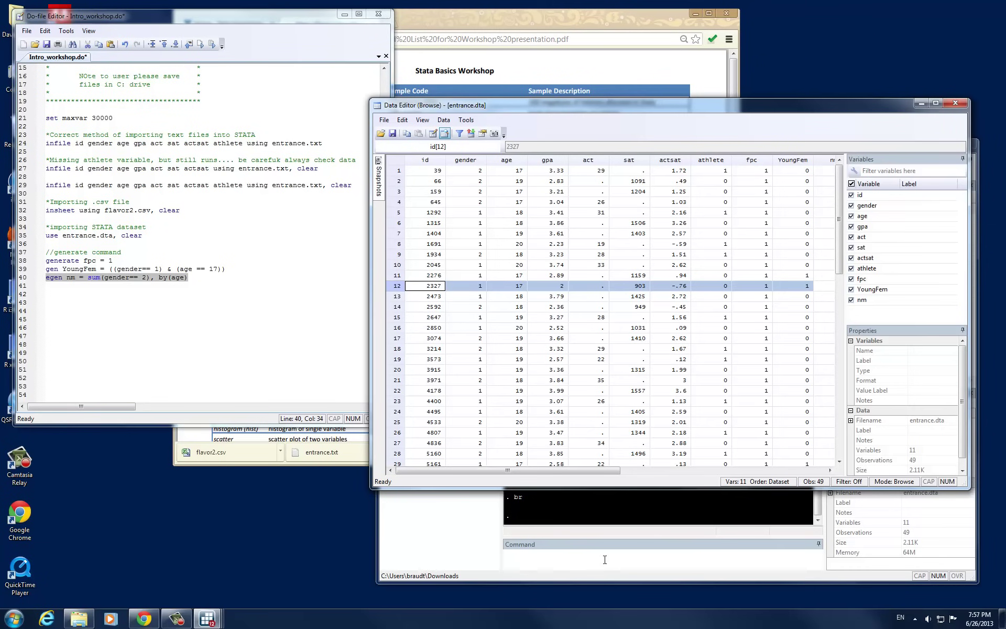
drag(530, 470, 553, 470)
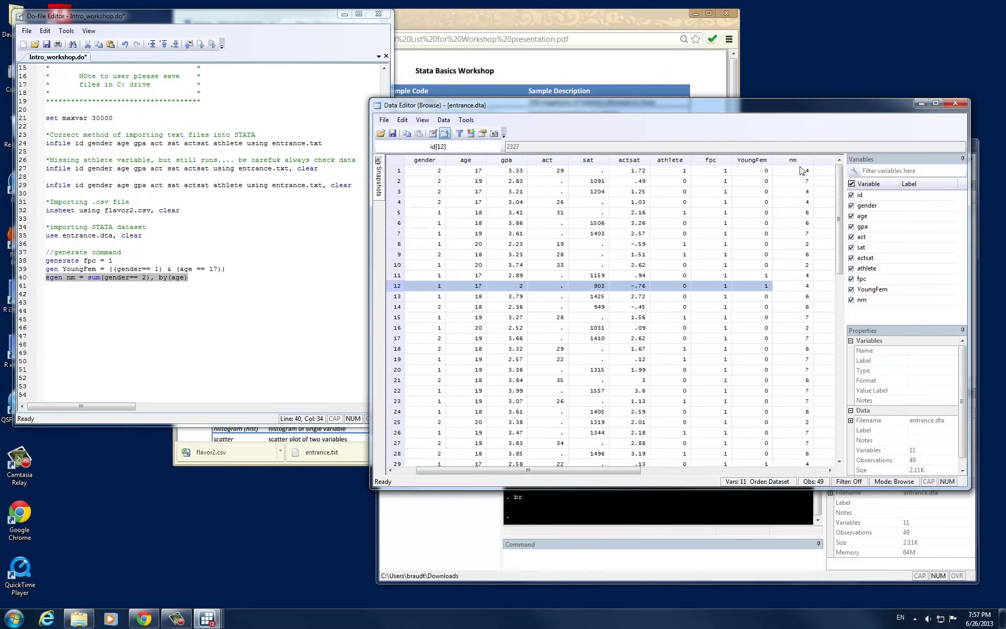
click(401, 171)
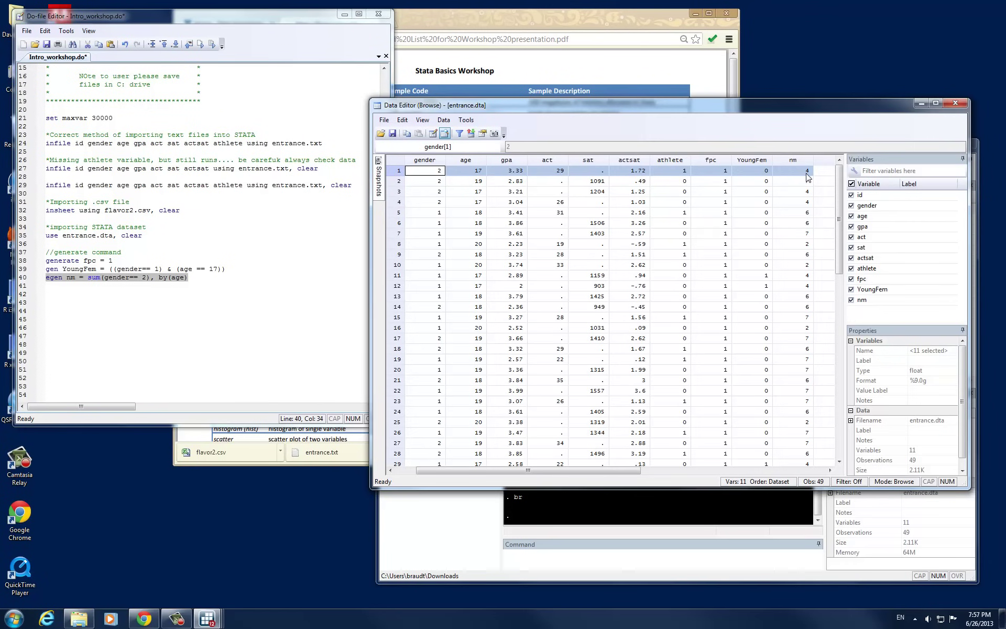
click(401, 181)
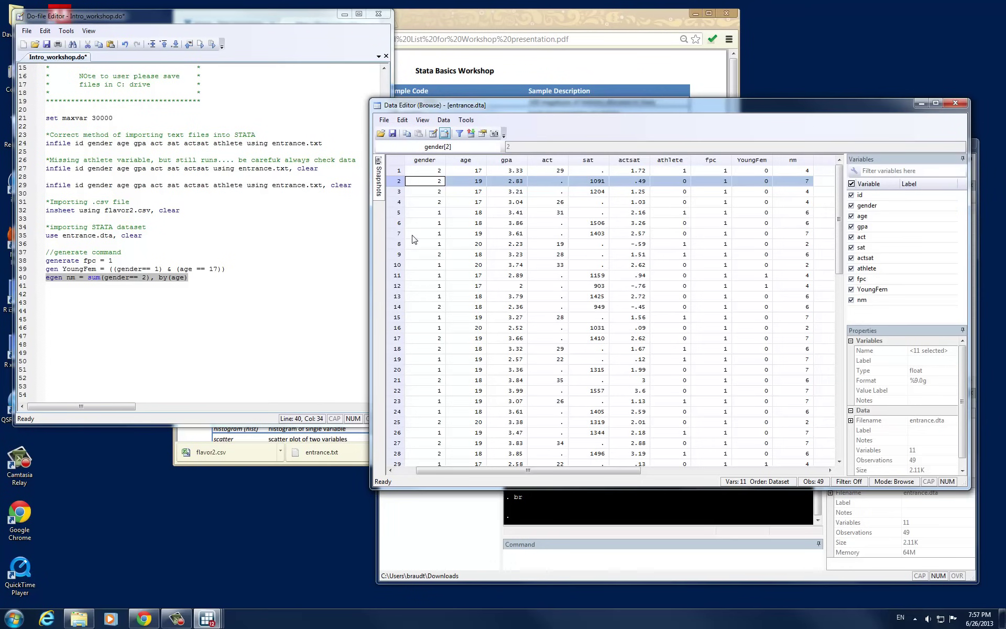
click(429, 213)
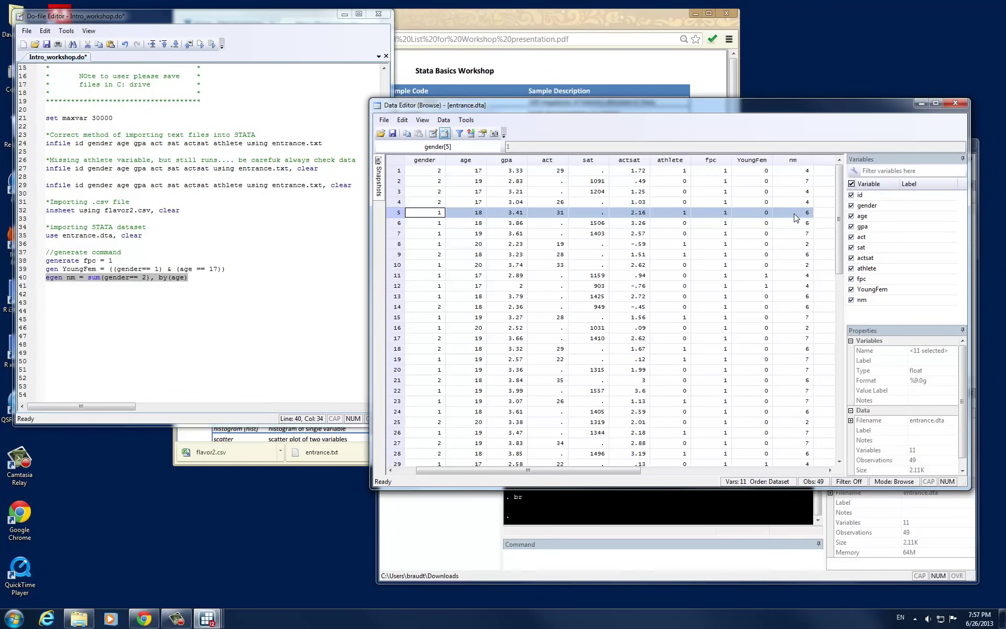
key(alt)
click(958, 103)
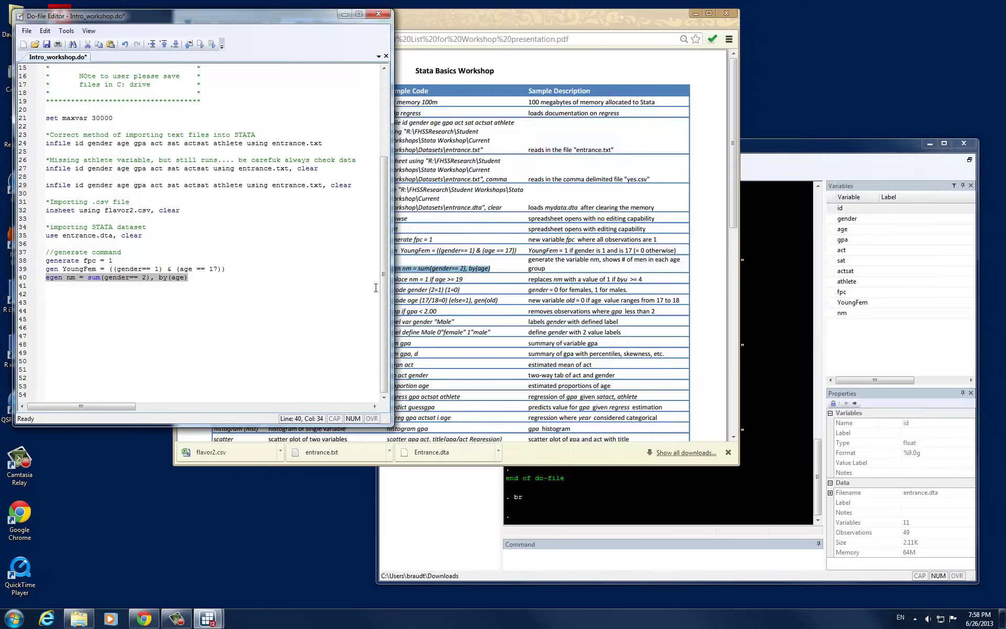
Copy the sample code replace nm = 1 if age >= 19 from the workshop PDF in the browser and paste it on line 43 of the do-file.
click(473, 17)
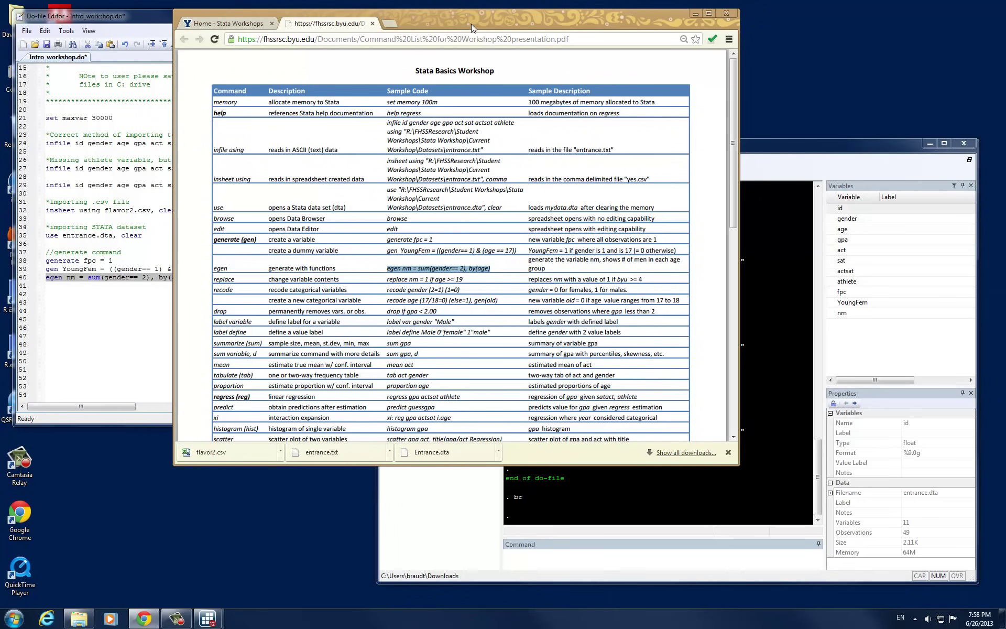
drag(387, 281, 464, 279)
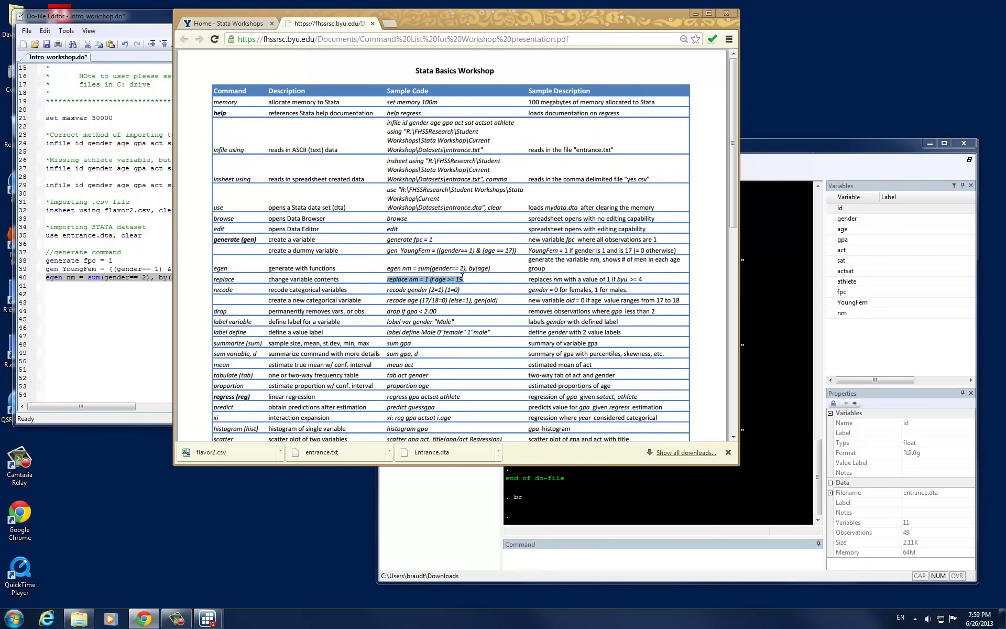
right_click(445, 278)
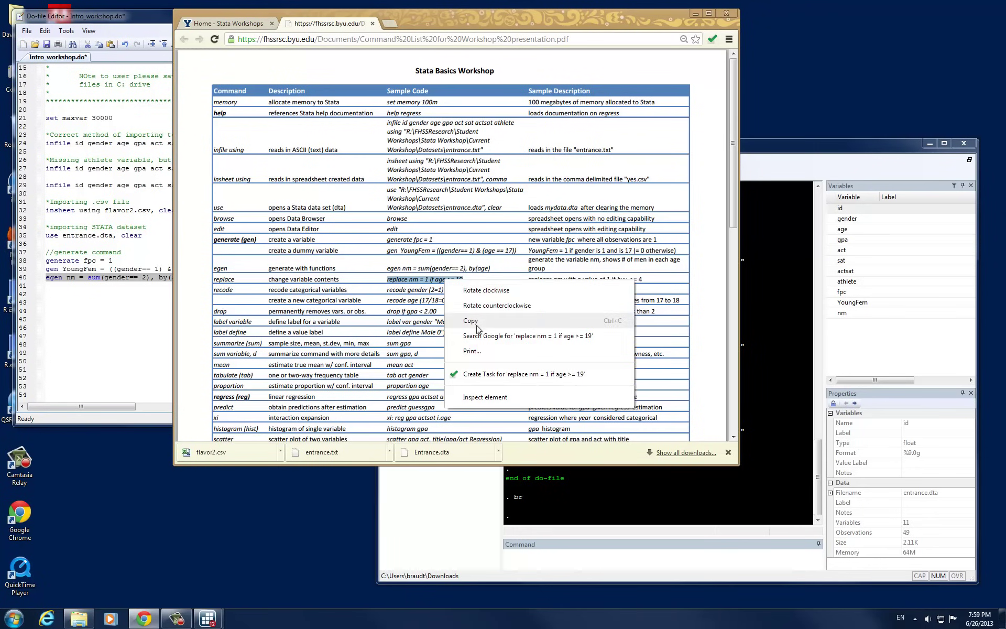
click(471, 321)
click(132, 312)
click(70, 307)
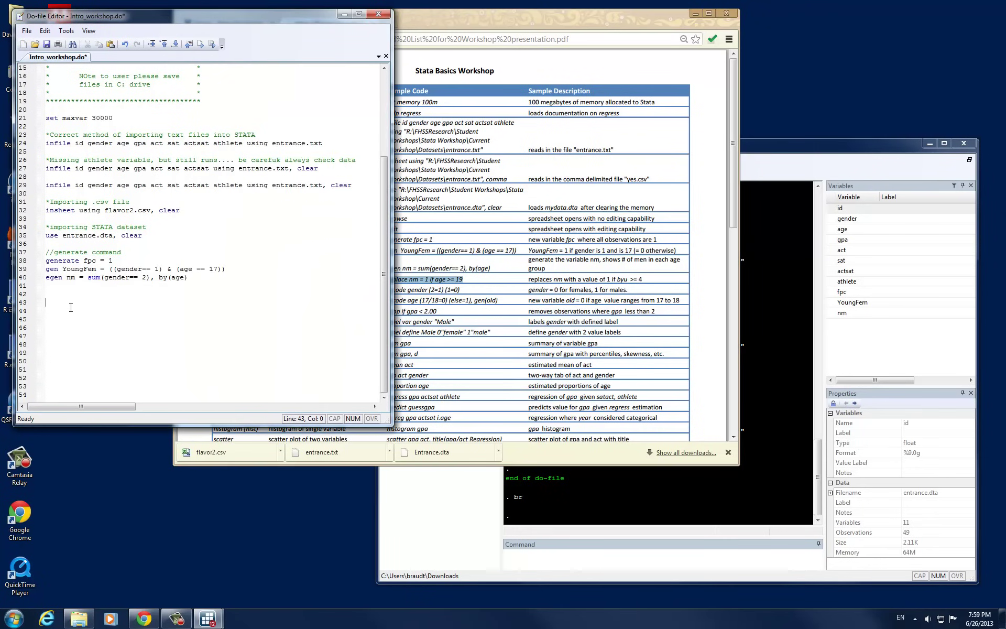
key(ctrl+v)
Write the comment // replacing values in the variable nm on line 42, above the replace command.
click(98, 294)
text(// replacing valu)
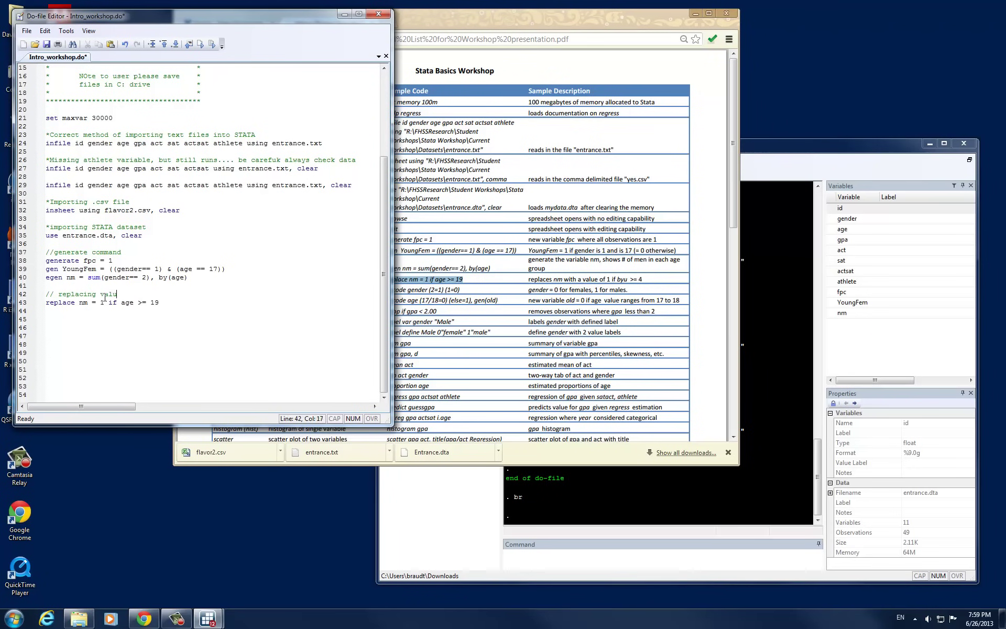
text(es in the variable age)
double_click(202, 295)
text(nm)
Run only the replace nm = 1 if age >= 19 line on line 43.
double_click(60, 303)
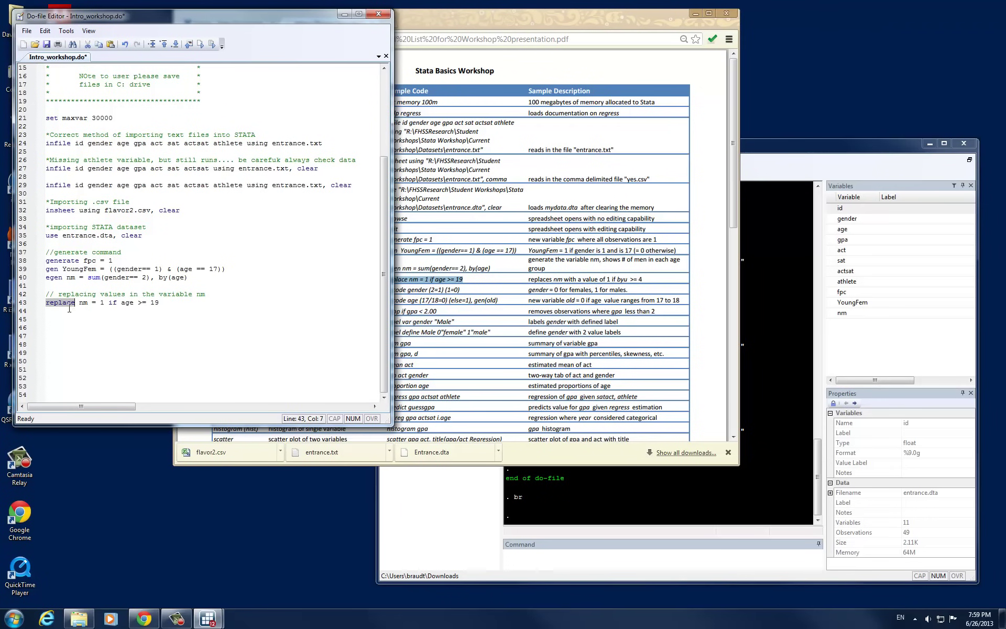
double_click(83, 303)
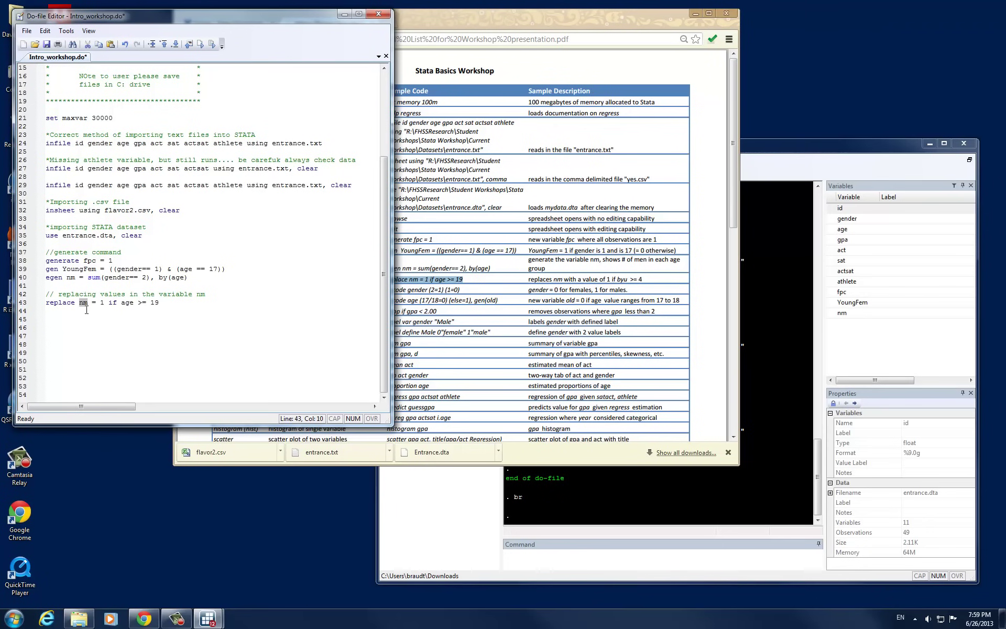
click(101, 303)
double_click(60, 304)
double_click(84, 304)
drag(92, 304, 105, 305)
click(159, 303)
key(shift+Home)
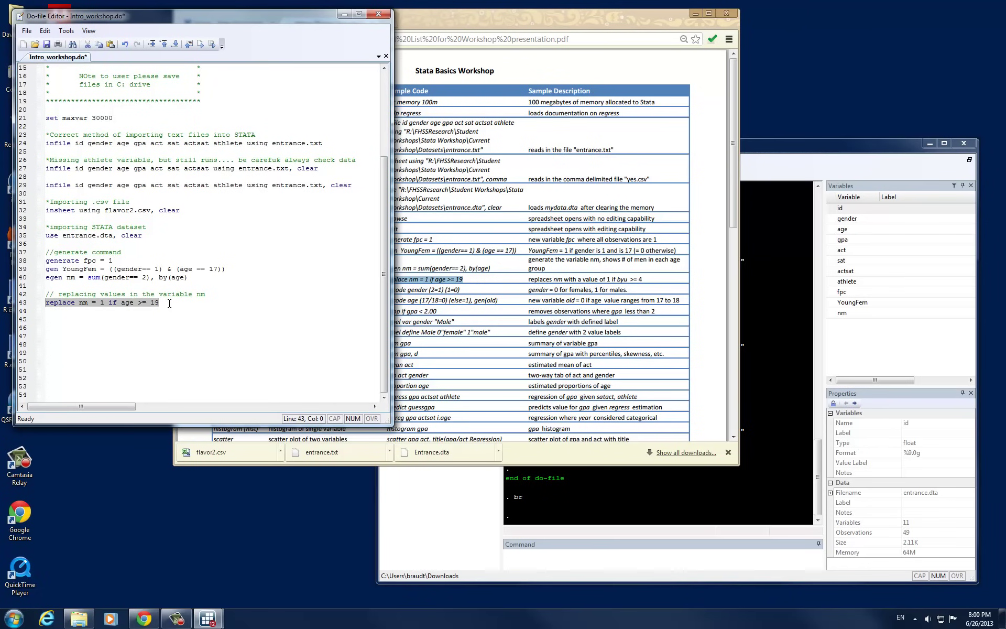
click(211, 44)
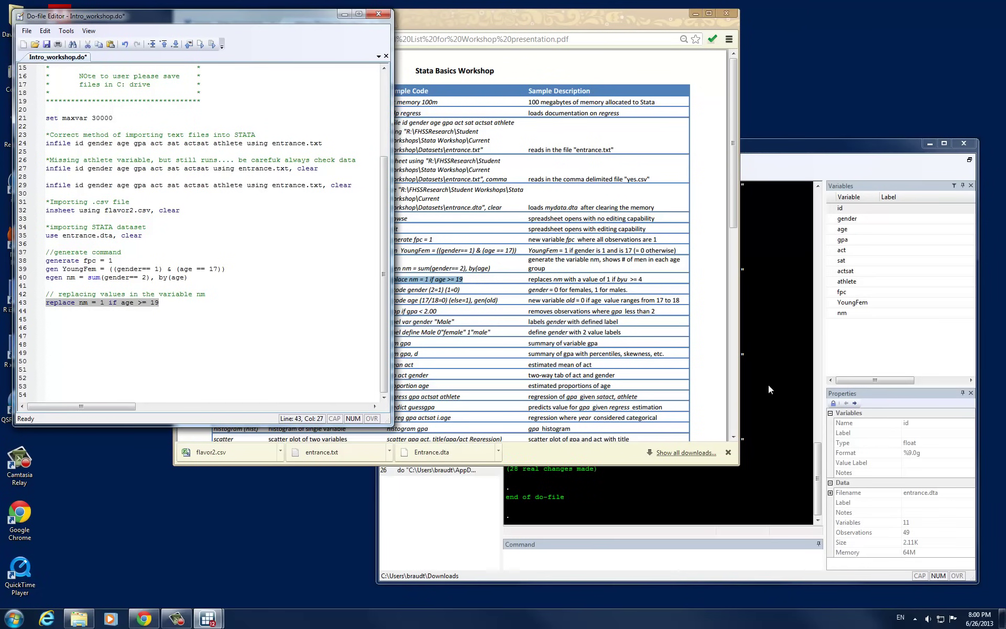
Browse the dataset with br and check the replaced nm values against age, including row 2.
click(614, 561)
text(br)
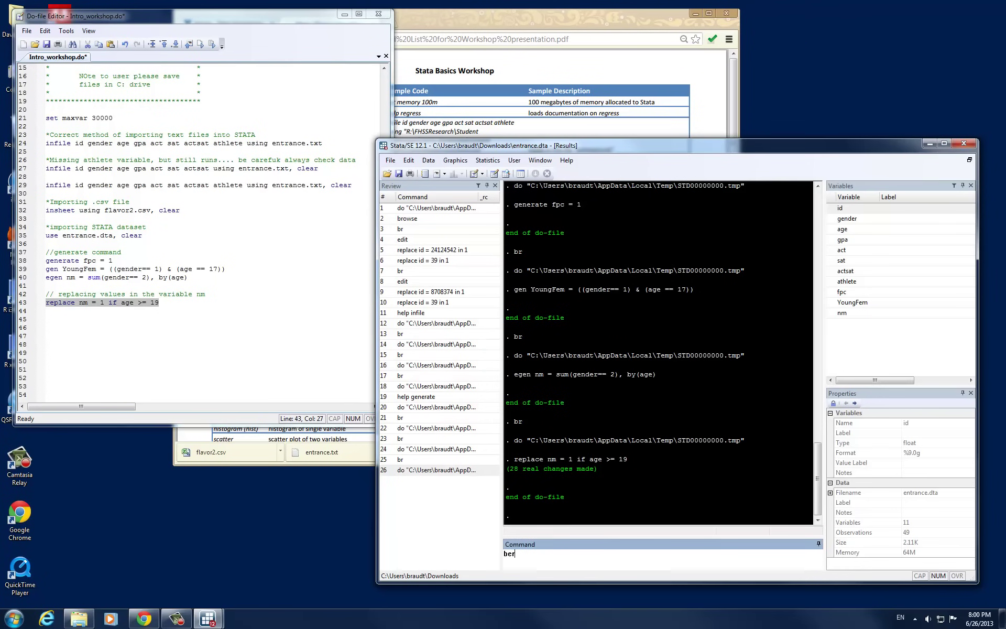
key(Return)
drag(591, 469, 632, 468)
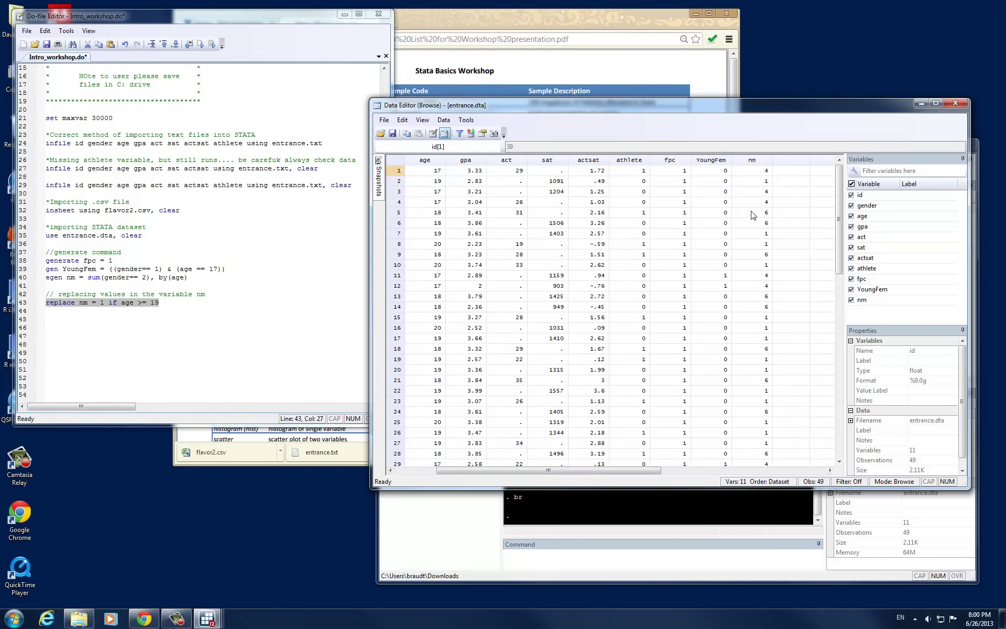
click(399, 181)
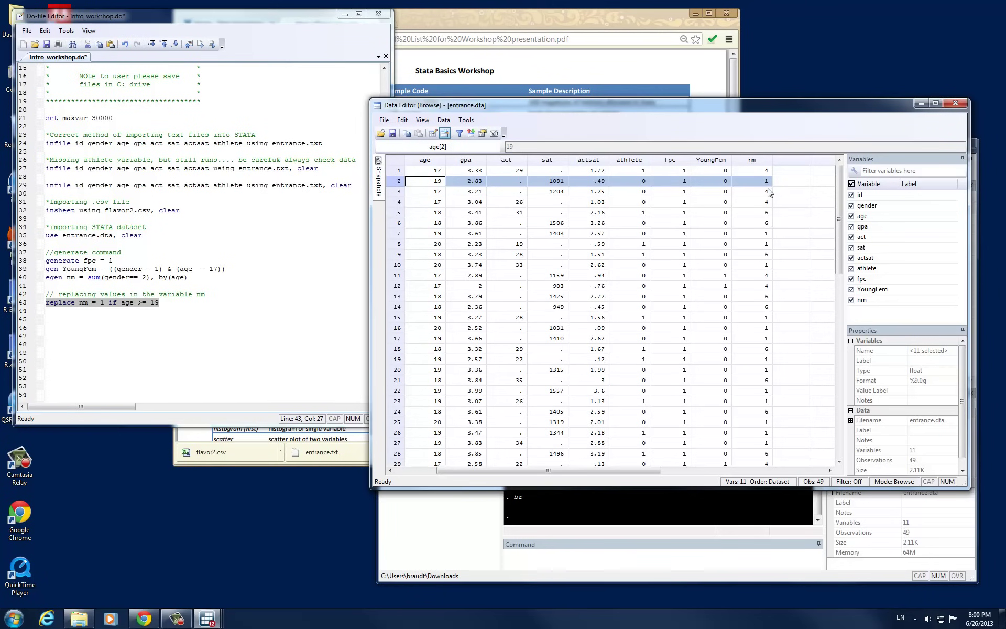
Copy the sample code recode gender (2=1) (1=0) from the workshop PDF in the browser.
key(alt)
click(586, 22)
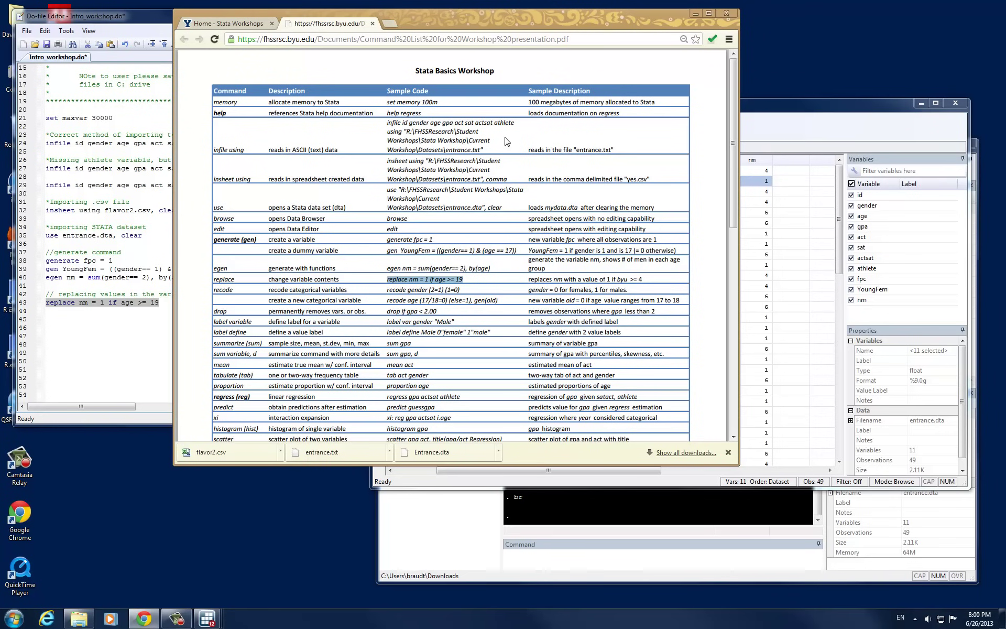
drag(387, 289, 467, 290)
key(ctrl+c)
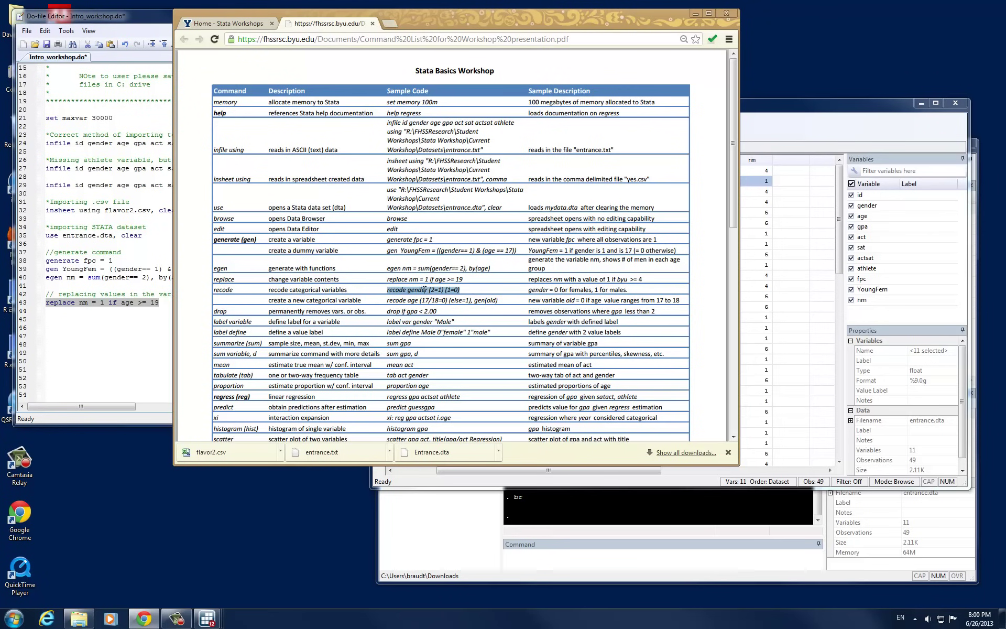
Add the line "recode gender (2=1) (1=0)" to the do-file under the comment "// recoding multiple values of gender at a sinlge time".
click(169, 328)
key(ctrl+v)
key(Up)
text(//)
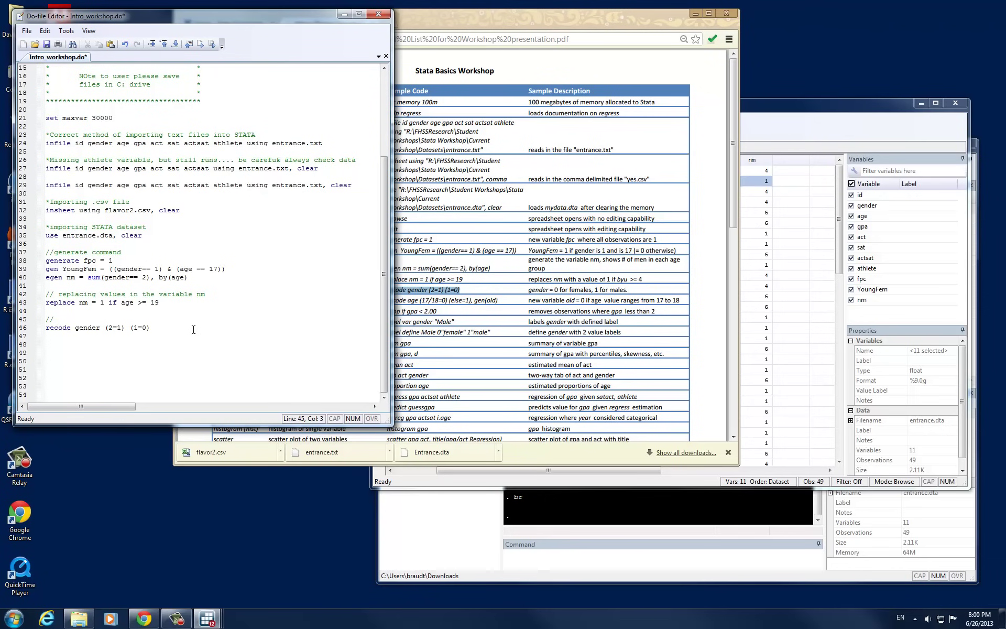
text( recoding multiple values of)
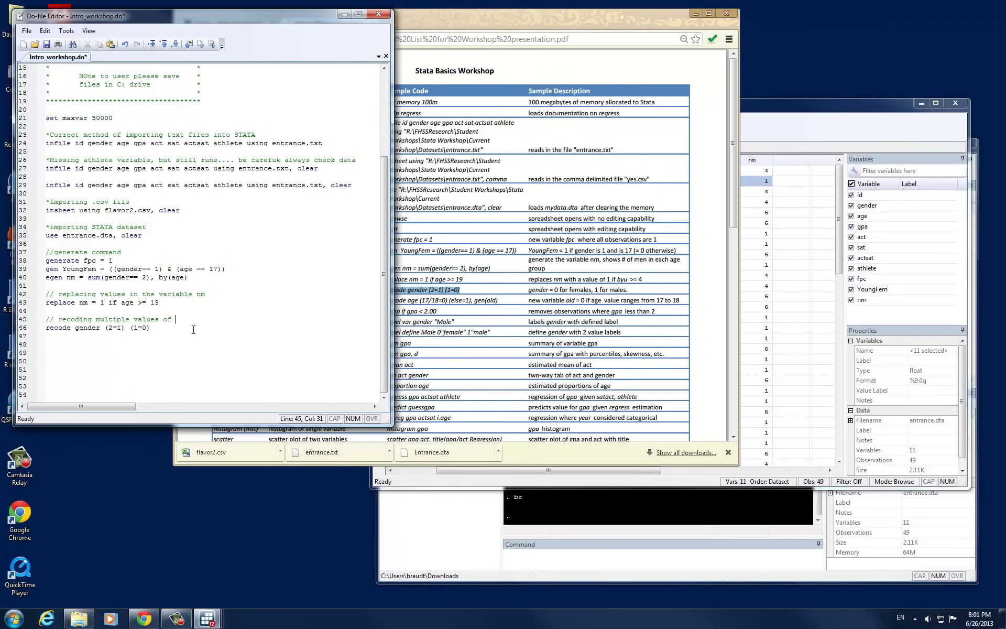
text( gender at a)
text(sinlge time)
Execute only the "recode gender (2=1) (1=0)" line of the do-file.
double_click(59, 328)
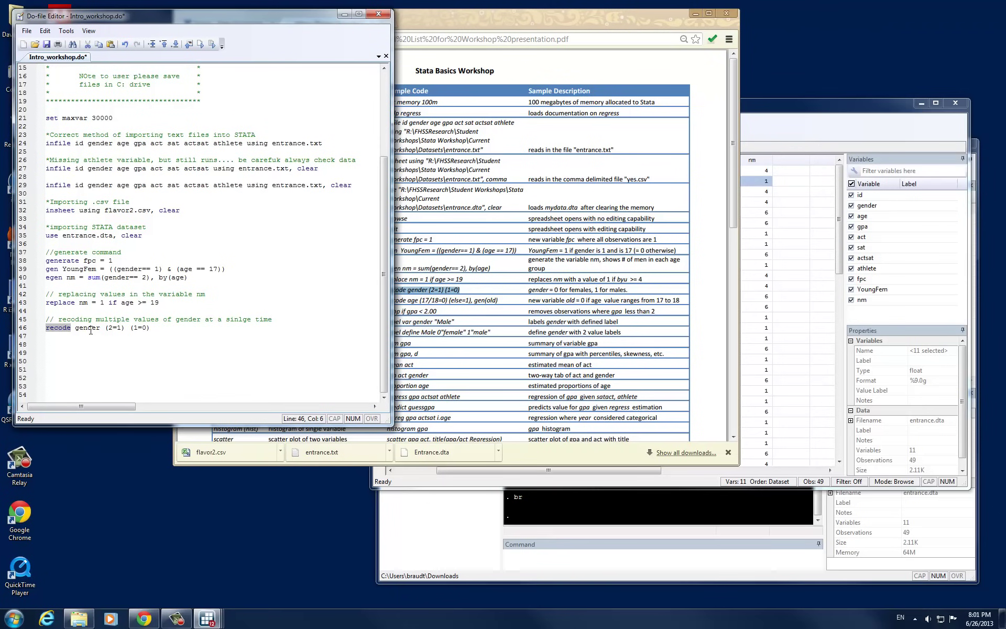
double_click(87, 328)
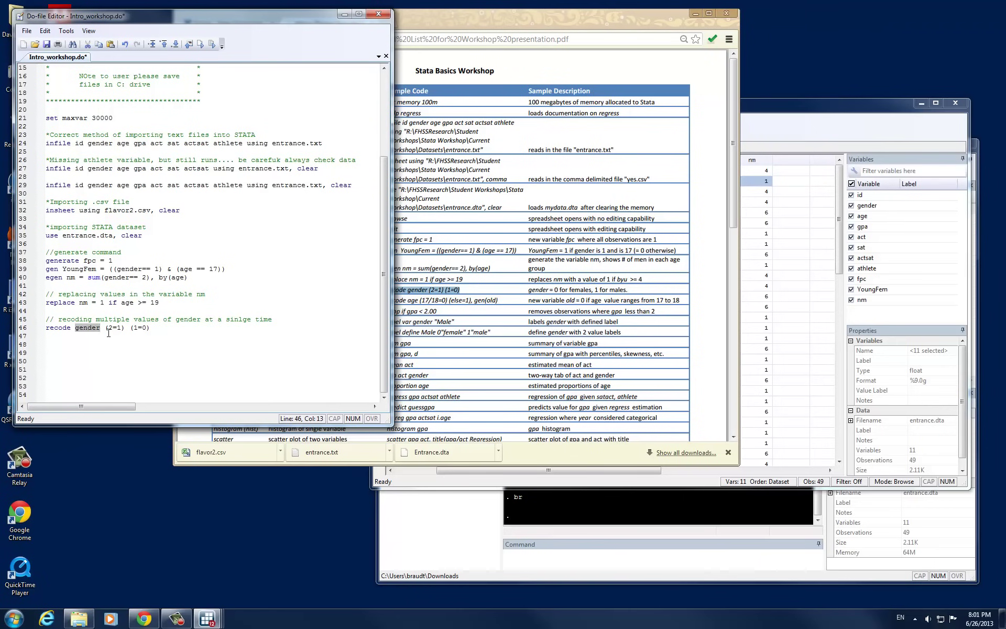
drag(105, 329, 124, 329)
drag(151, 328, 136, 333)
click(153, 330)
key(shift+Home)
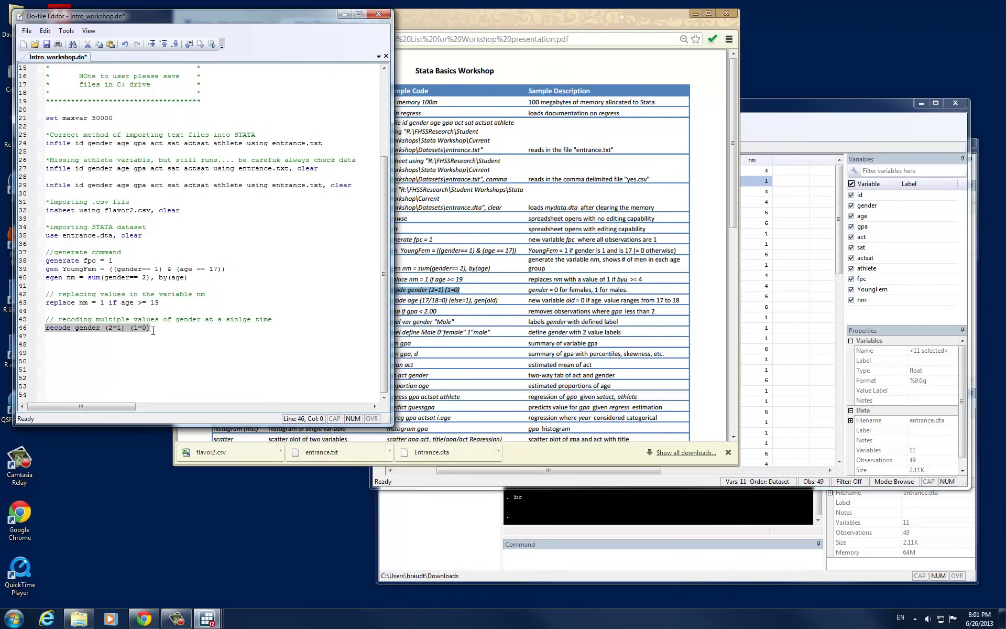
click(211, 44)
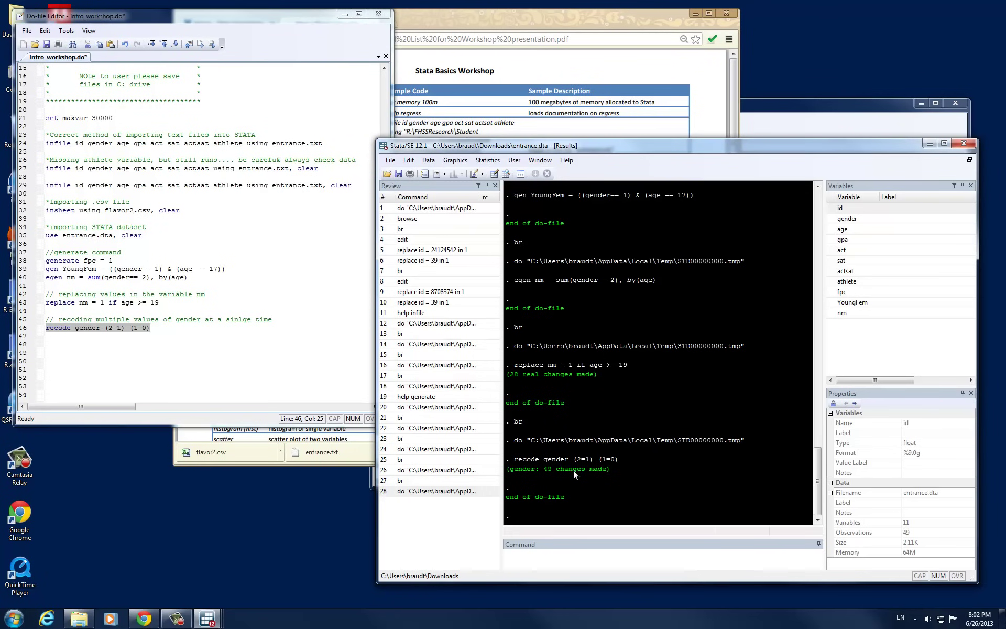
Browse the dataset with the br command, inspect the gender column, and close the data browser.
click(612, 556)
text(br)
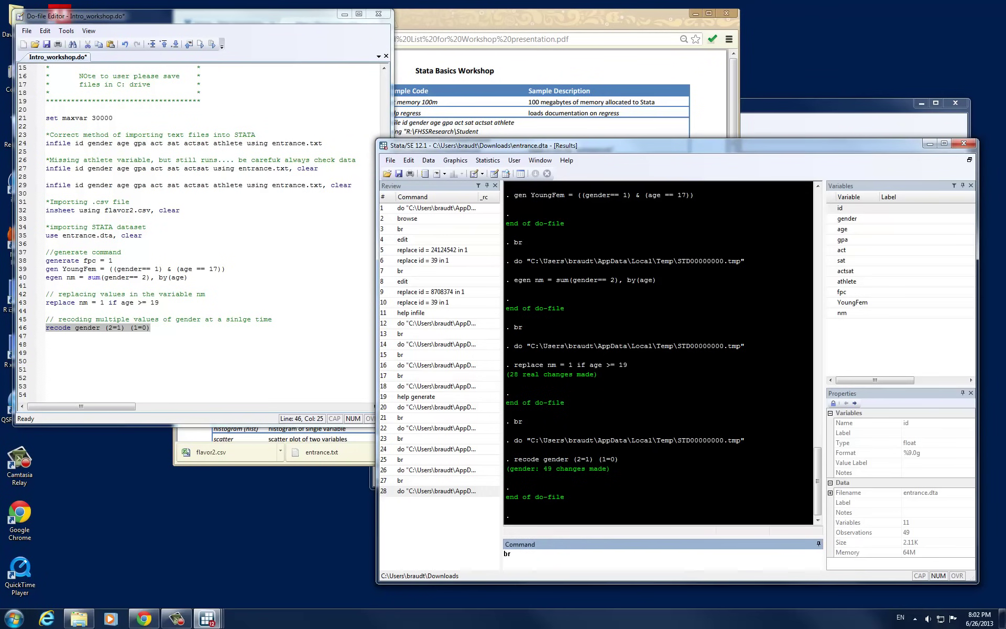
key(Return)
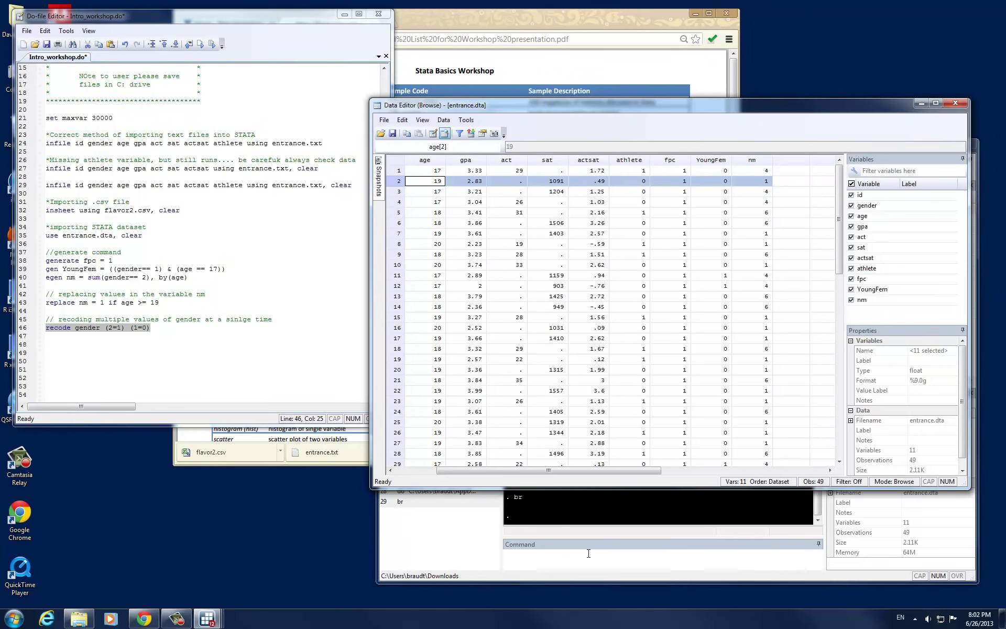
drag(484, 470, 440, 472)
click(465, 160)
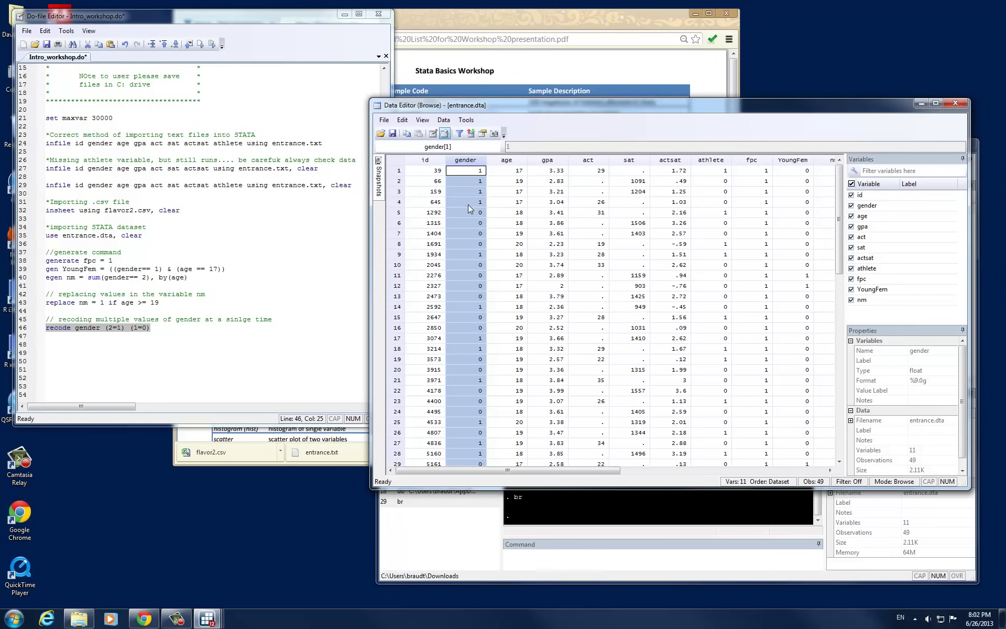
click(458, 27)
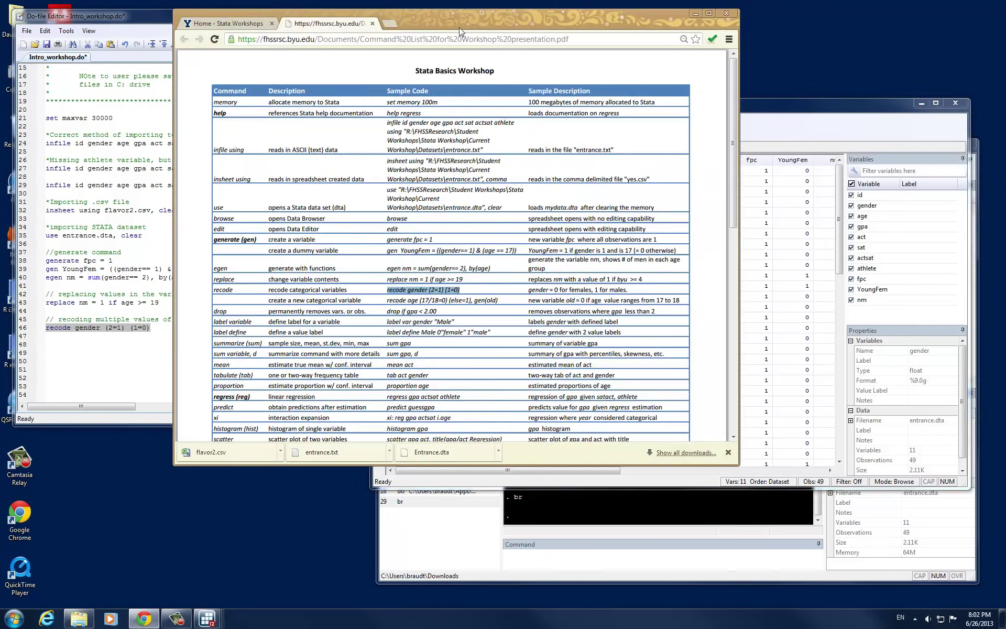
click(792, 125)
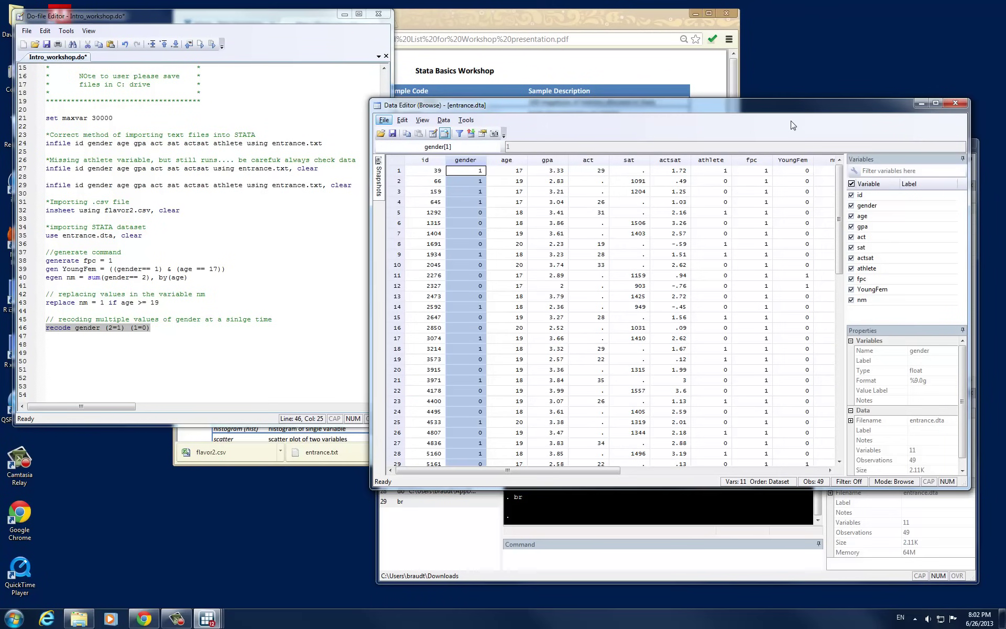
click(956, 103)
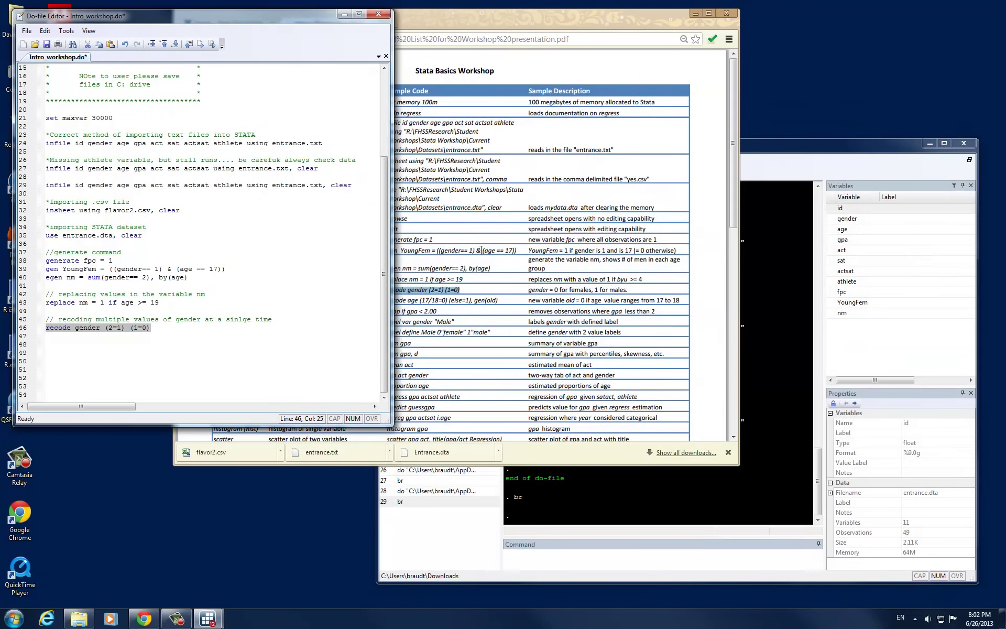
Copy "recode age (17/18=0) (else=1), gen(old)" from the command list PDF into the do-file under the comment "*recoding age and creating new variable old".
click(445, 20)
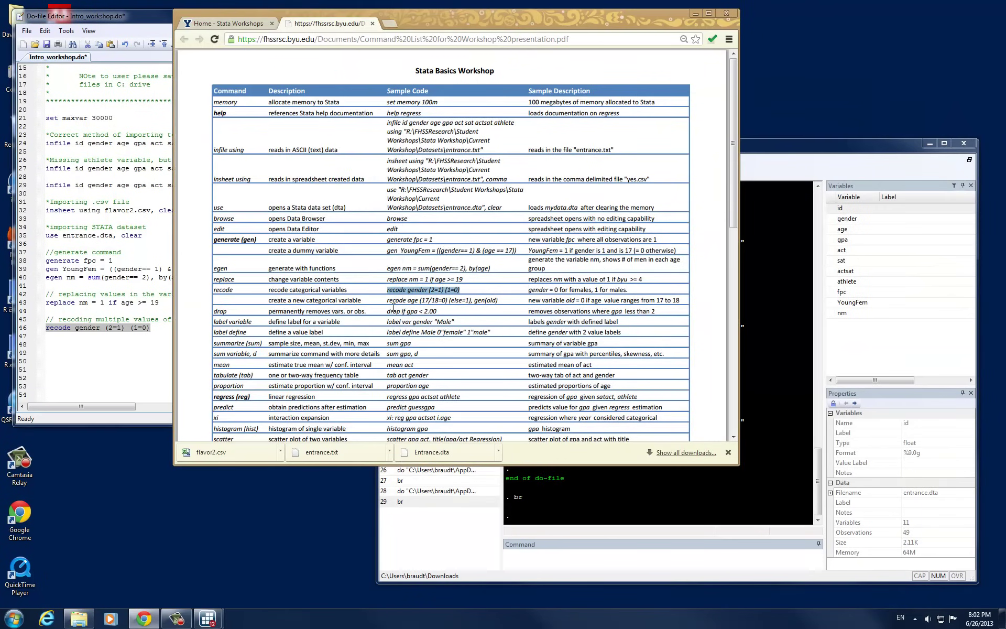
drag(387, 301, 501, 299)
key(ctrl+c)
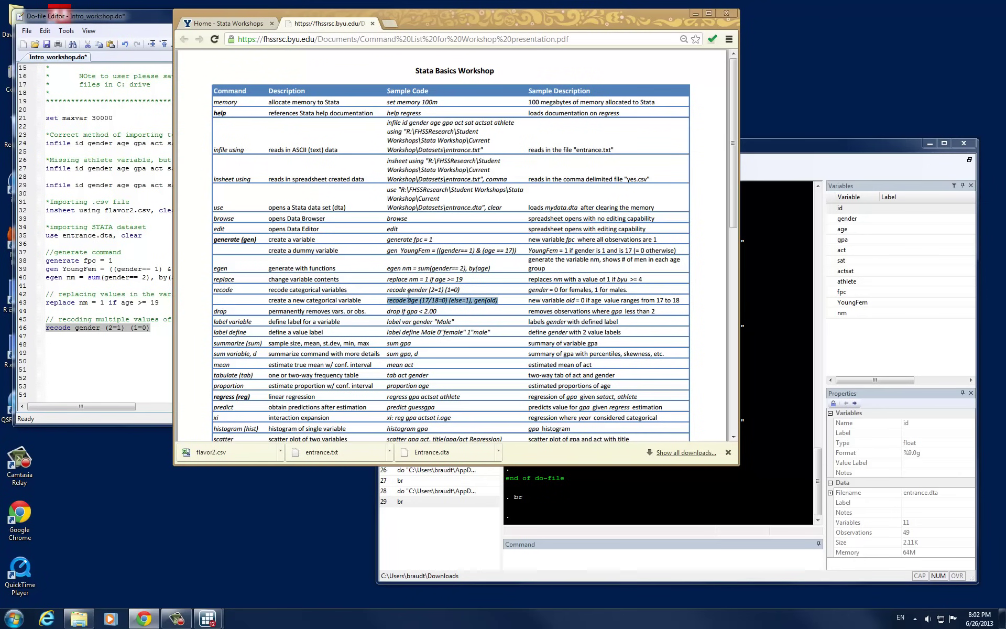
click(142, 343)
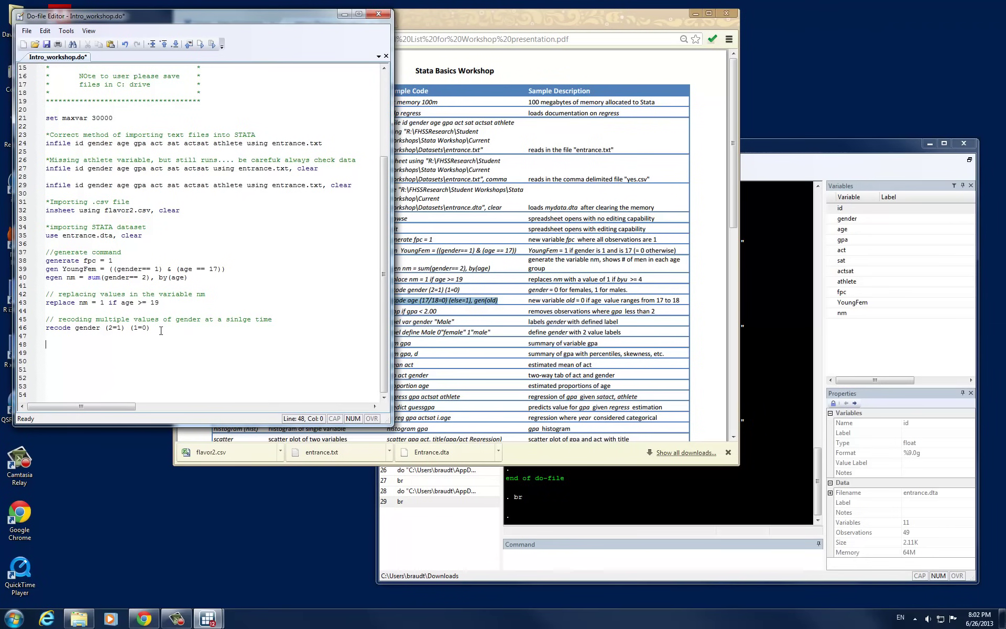
key(ctrl+v)
key(Up)
text(*)
text(recoding )
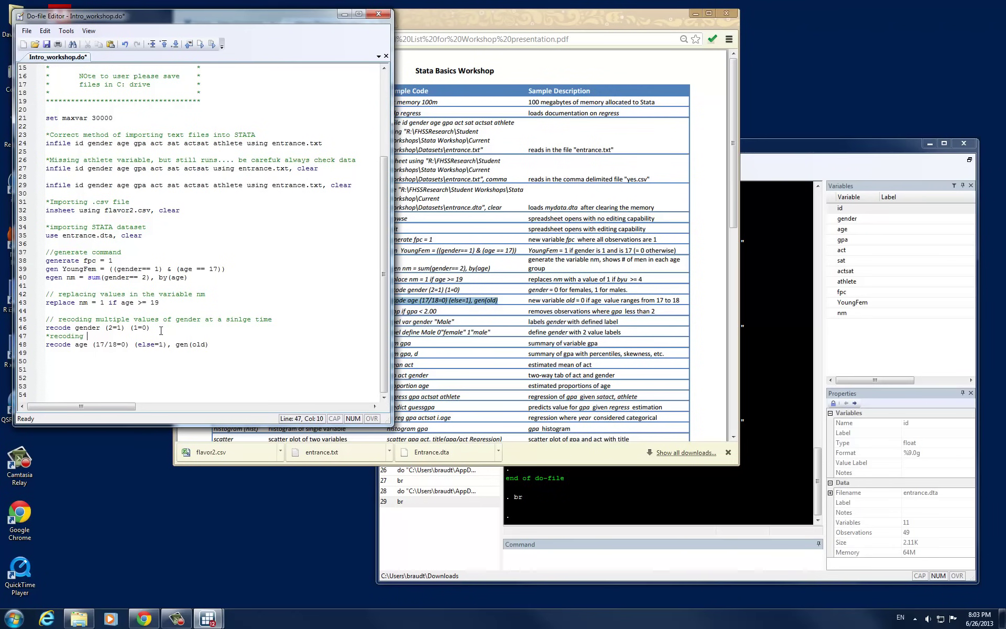
text(age and creating new variable old)
Examine the parts of the recode age line: the command, the variable, the (17/18=0) rule and the gen(old) option.
double_click(58, 344)
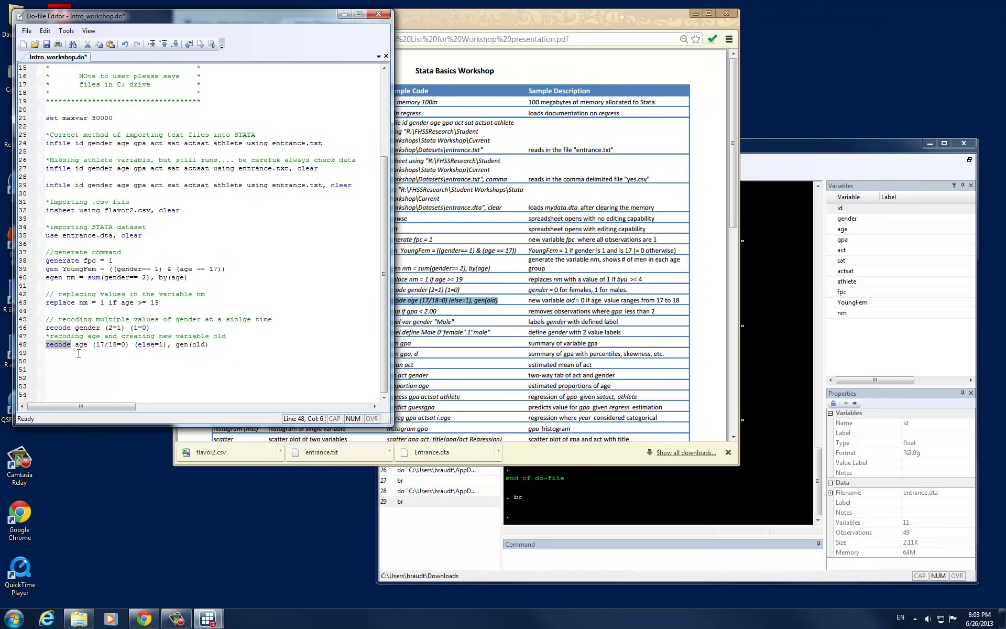
double_click(81, 344)
drag(93, 344, 129, 345)
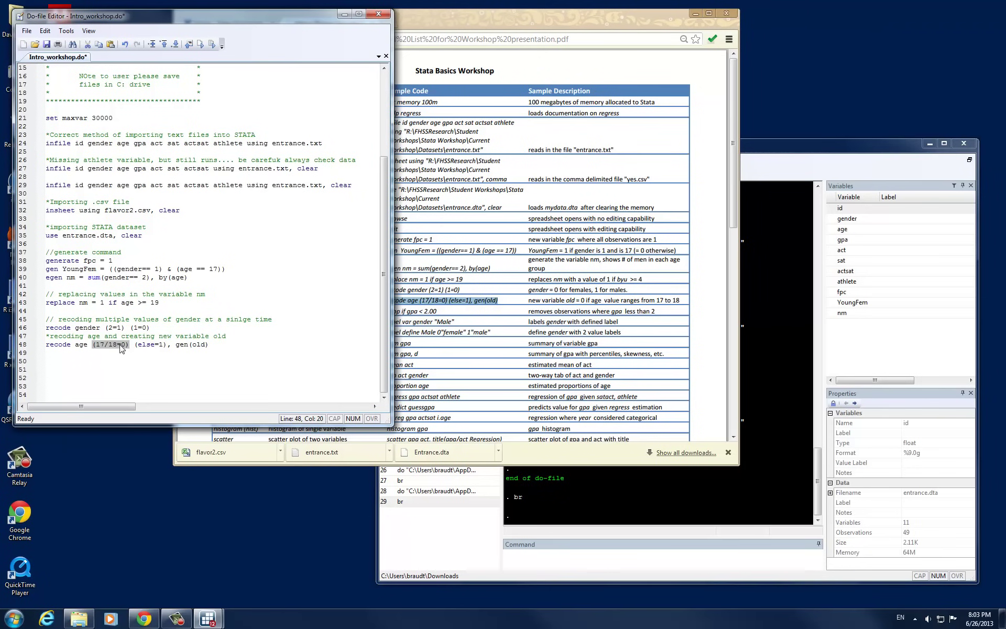
click(170, 345)
click(176, 345)
drag(208, 344, 175, 345)
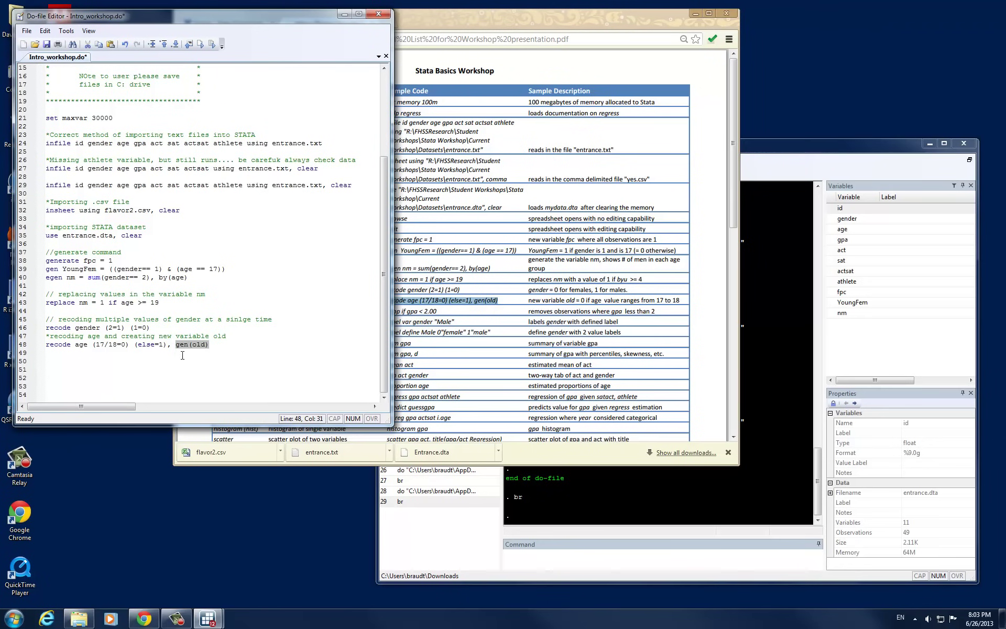
click(213, 346)
drag(210, 345, 176, 344)
Execute only the recode age line of the do-file and bring the Stata results window forward.
click(212, 346)
key(shift+Home)
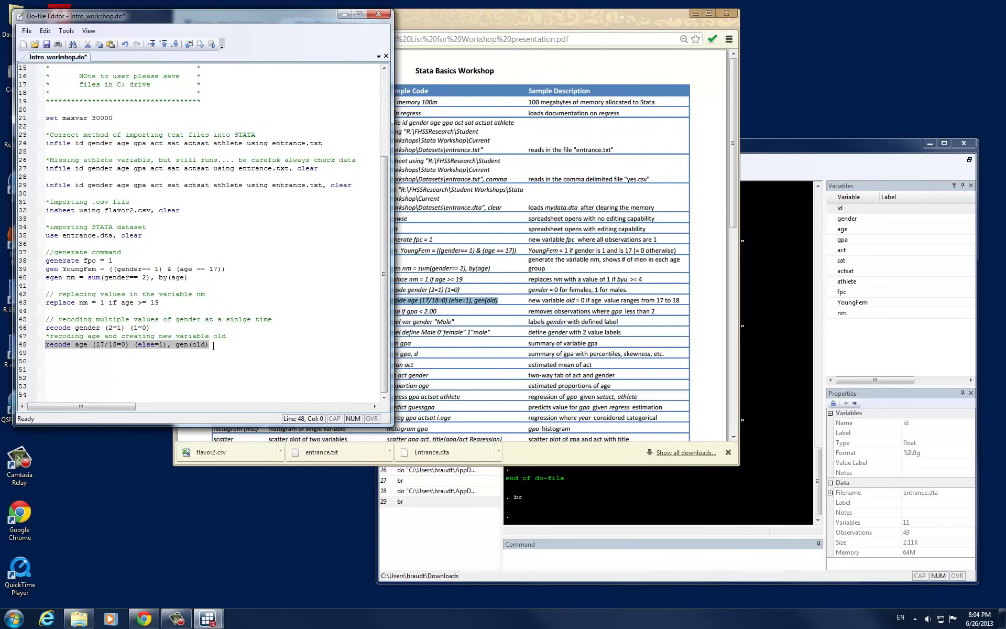
click(212, 44)
click(601, 486)
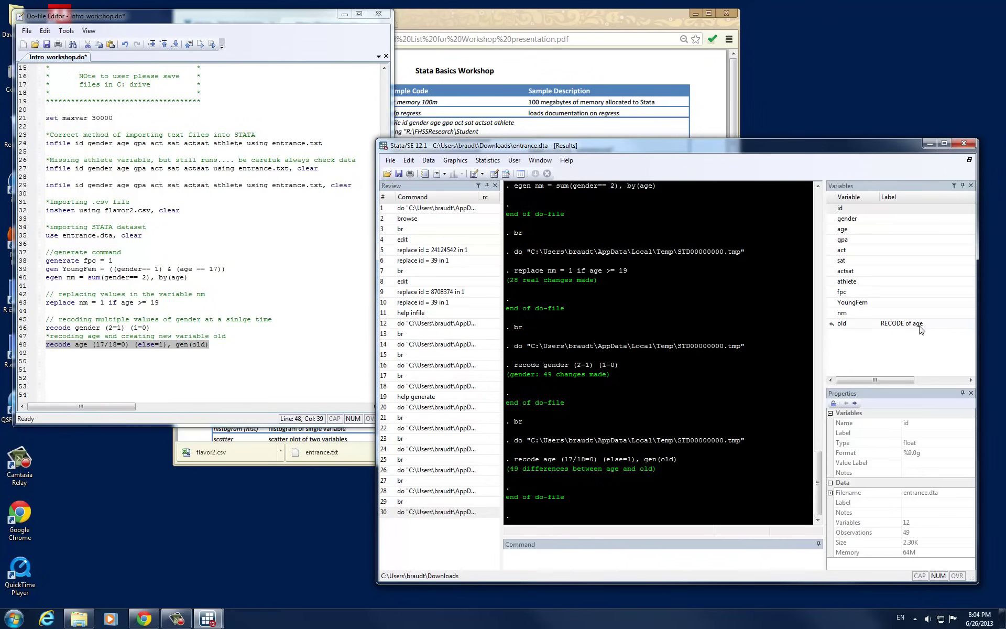
click(819, 152)
key(alt)
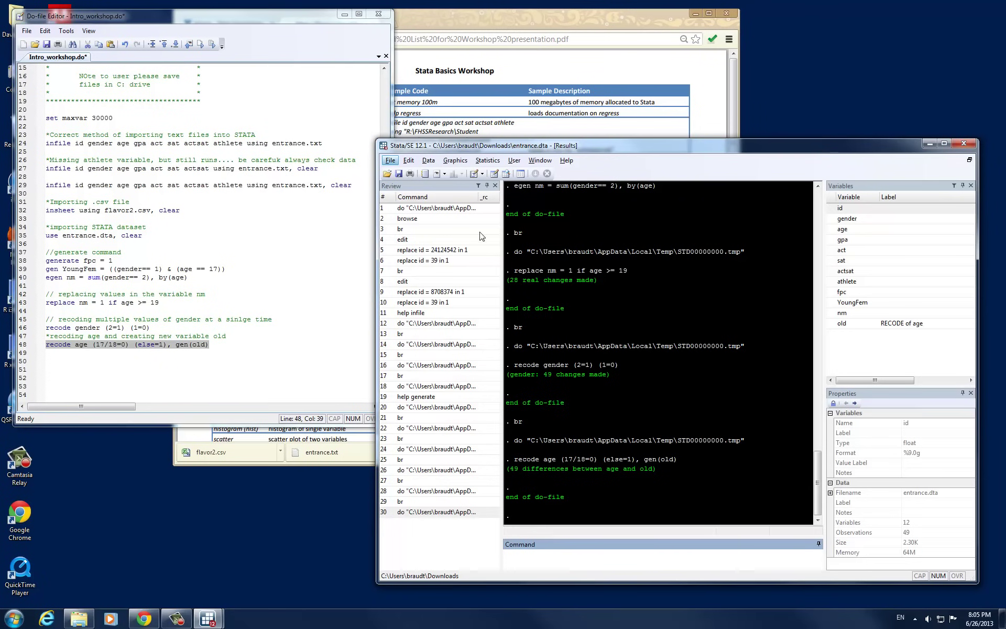
Add the comment "//drop observation with a GPS lower than 2.0" and the line "drop if gpa < 2.0" below the recode age command.
click(269, 346)
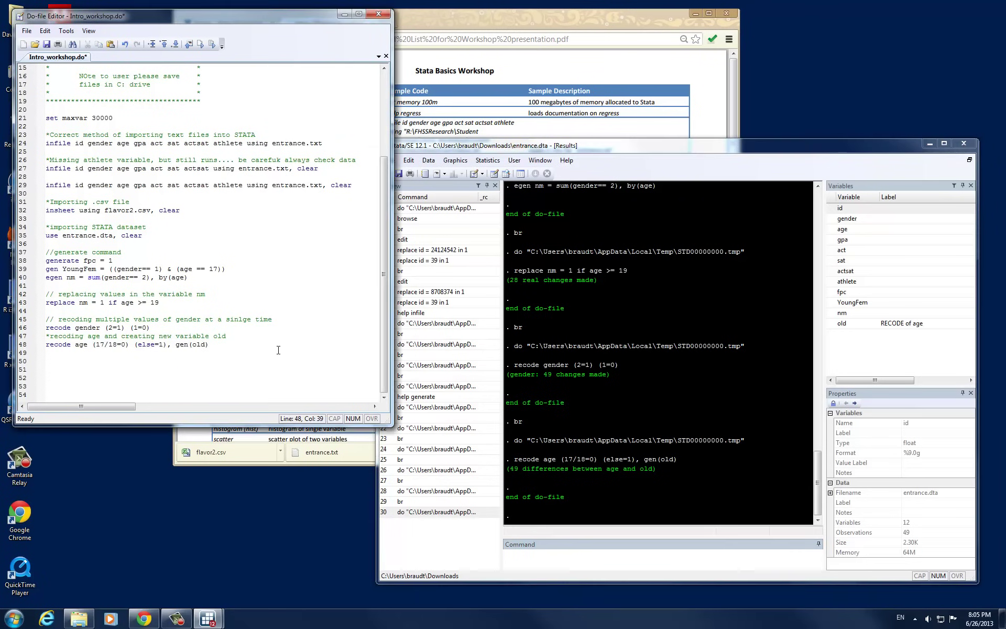
key(Return)
key(Return)
text(//drop observation with a GPS lower than 2.0)
key(Return)
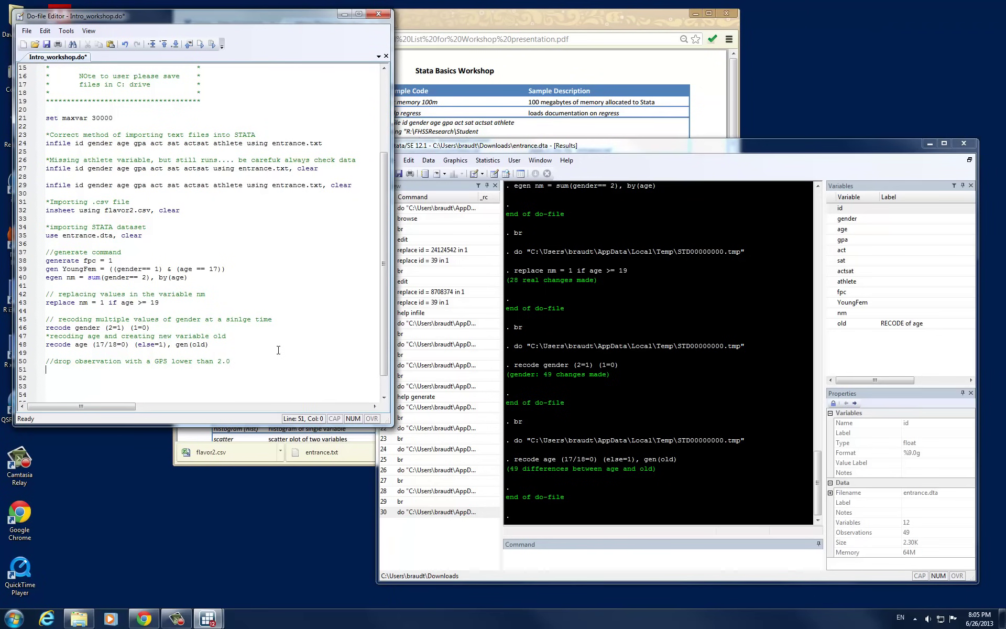
text(drop if gpa < 2.0)
Check the drop sample in the command list, match the do-file threshold to 2.00, and execute the drop line.
click(436, 17)
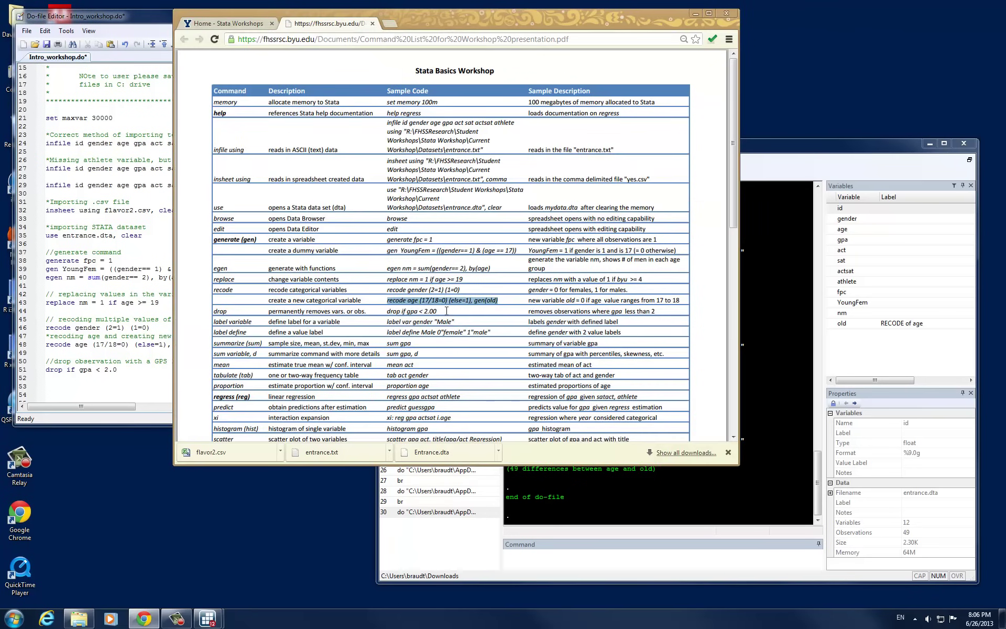
click(435, 311)
drag(387, 312, 444, 310)
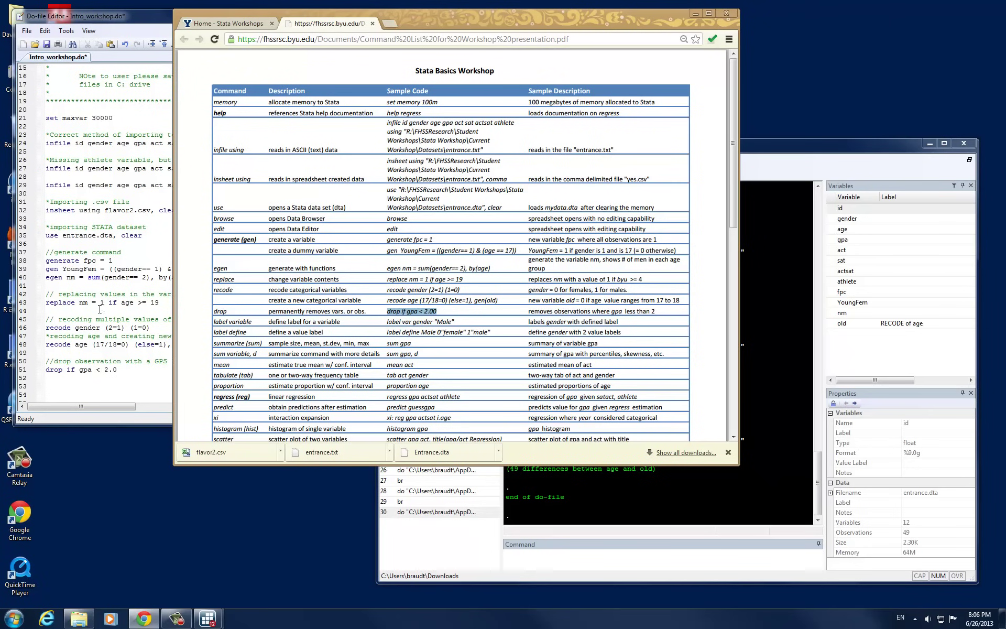
click(119, 362)
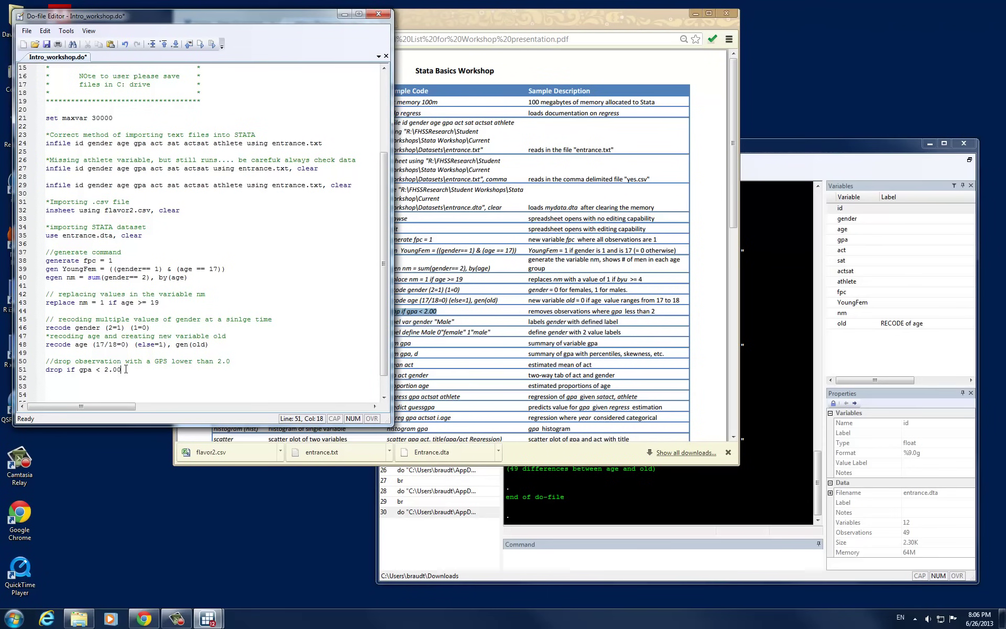
key(shift+Home)
key(ctrl+d)
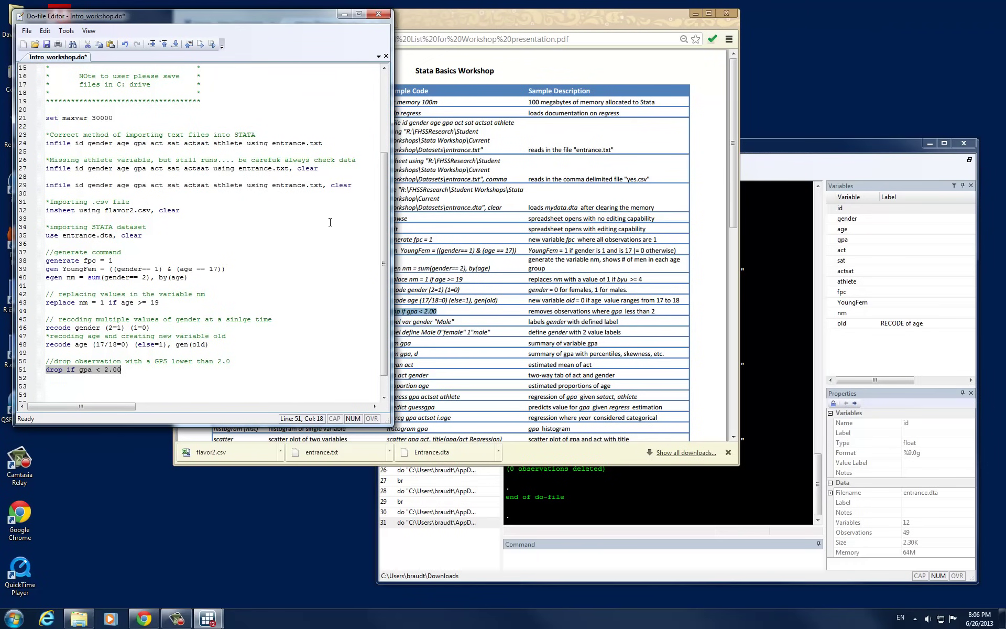
click(672, 487)
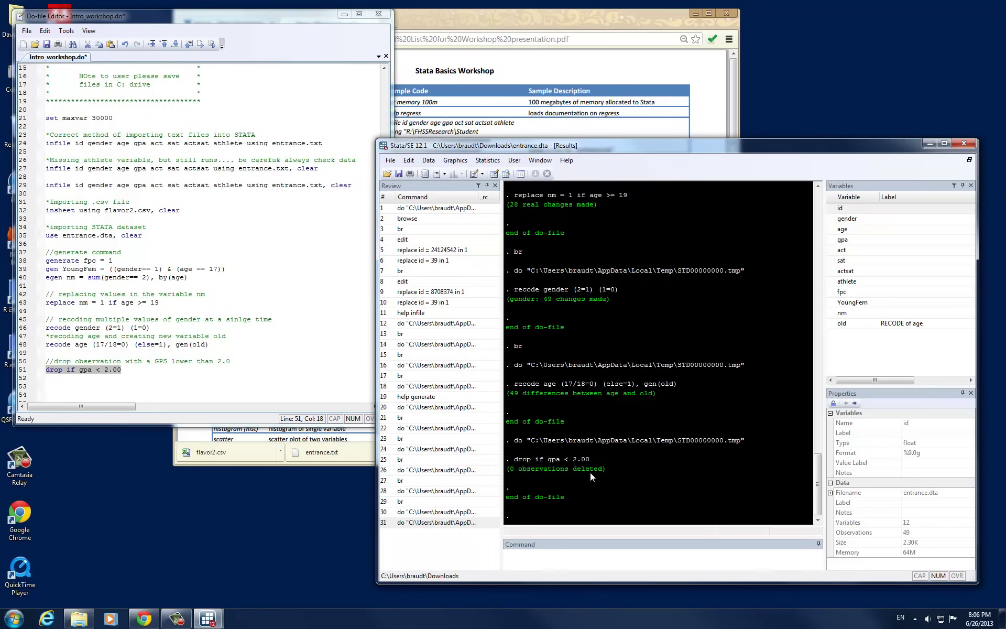
Set the gpa threshold in the drop line to 3.5 and execute that line.
click(136, 373)
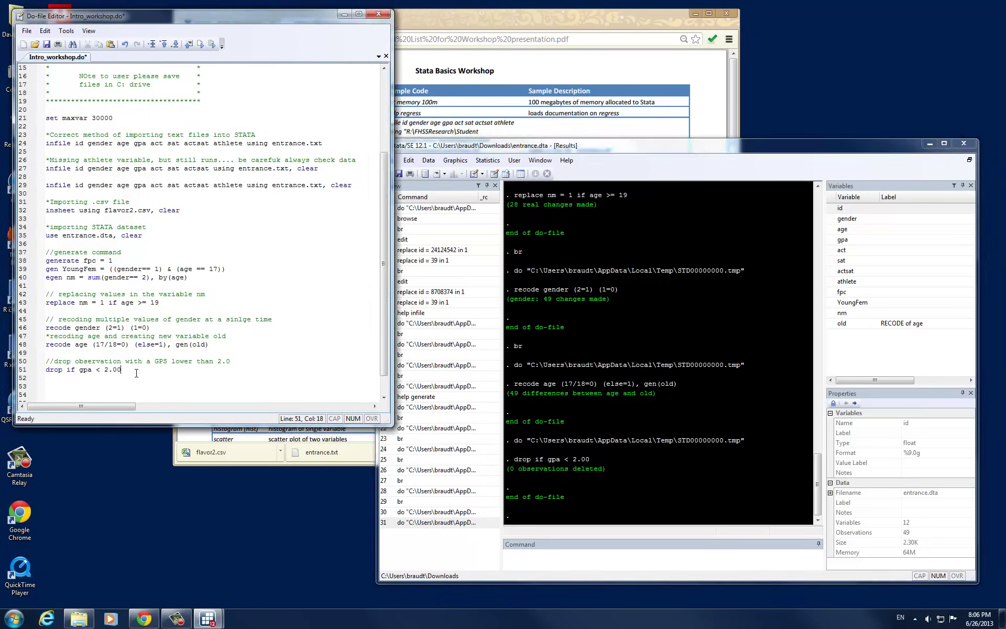
key(BackSpace)
key(BackSpace)
key(BackSpace)
key(BackSpace)
text(3.5)
key(shift+Home)
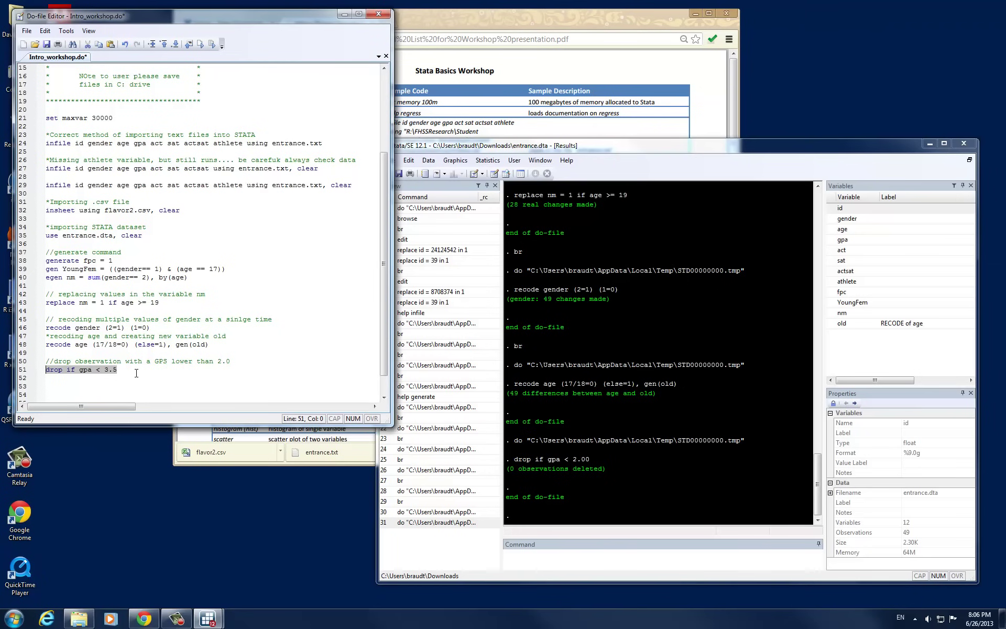
click(212, 44)
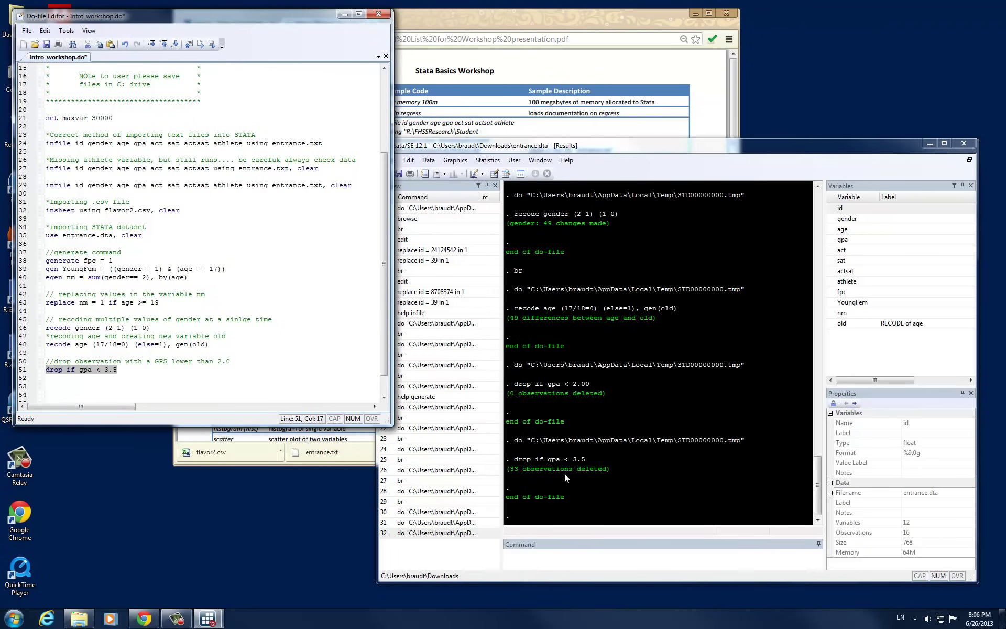
Browse the observations left in the dataset with the br command, and close the data browser.
click(576, 552)
text(br)
key(Return)
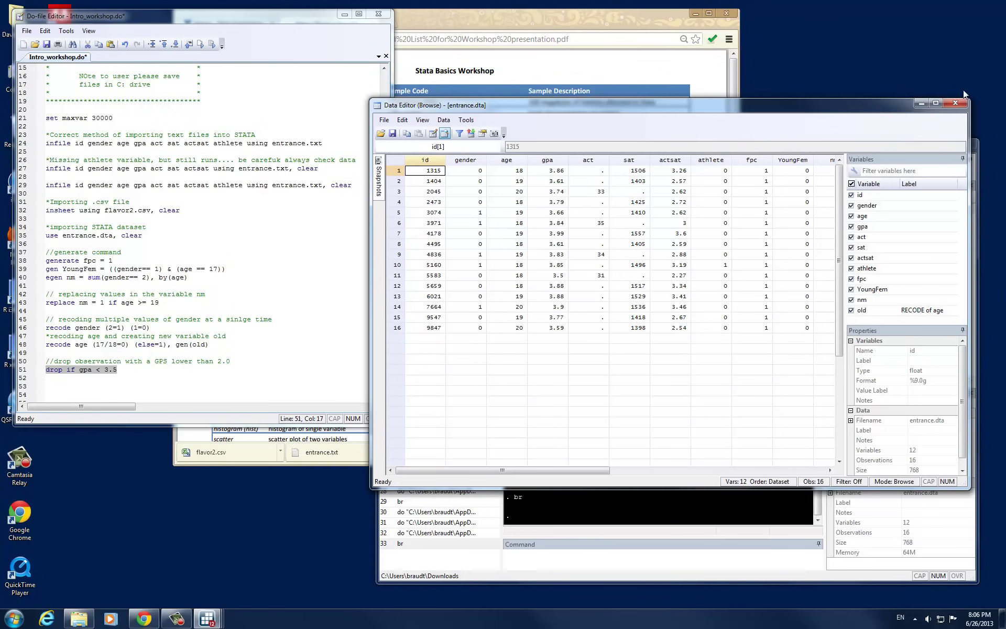
click(955, 104)
Execute the do-file from its first line through the recode age command to reload entrance.dta with its recodes.
click(175, 369)
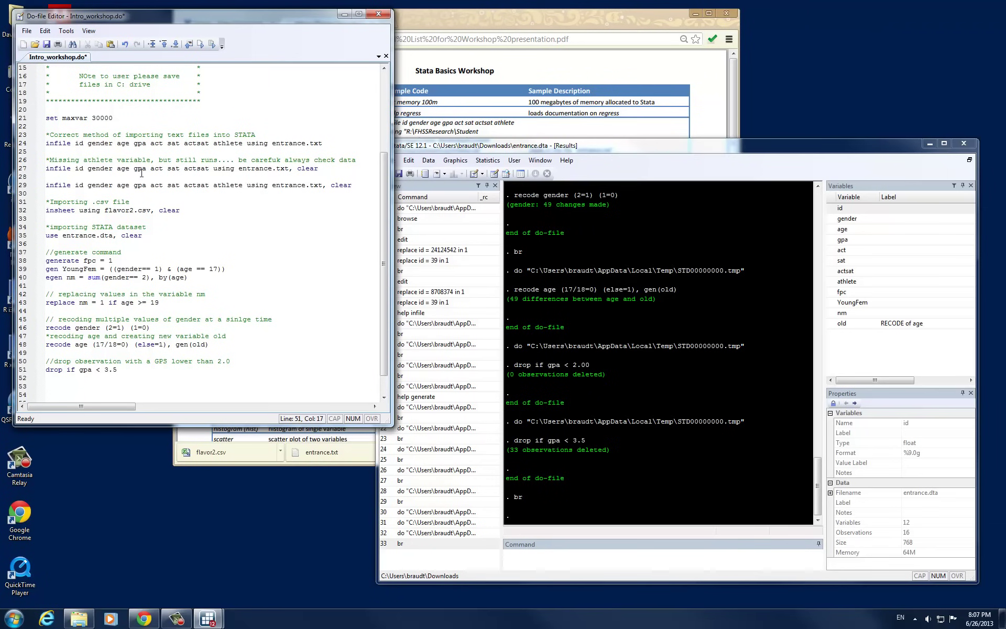
drag(124, 357, 43, 33)
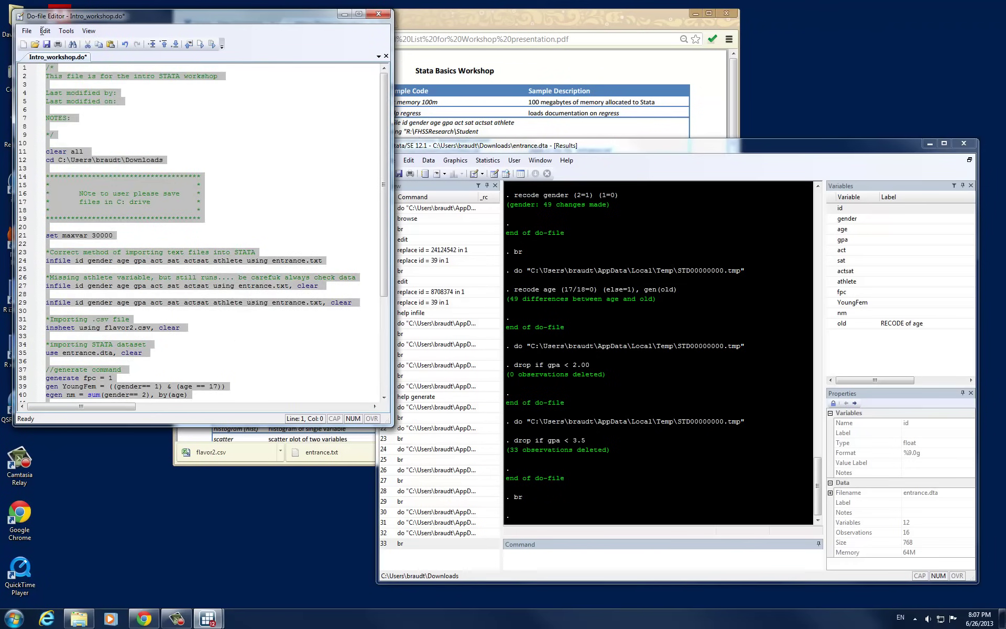
click(213, 45)
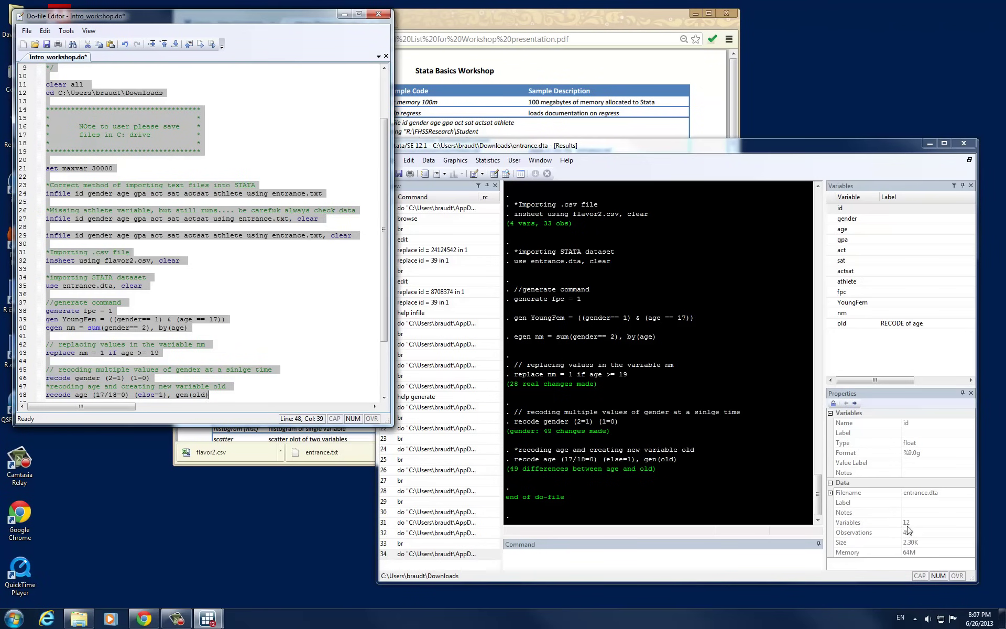
Set the gpa threshold in the drop line to 2.00 and execute that line.
drag(385, 313, 384, 362)
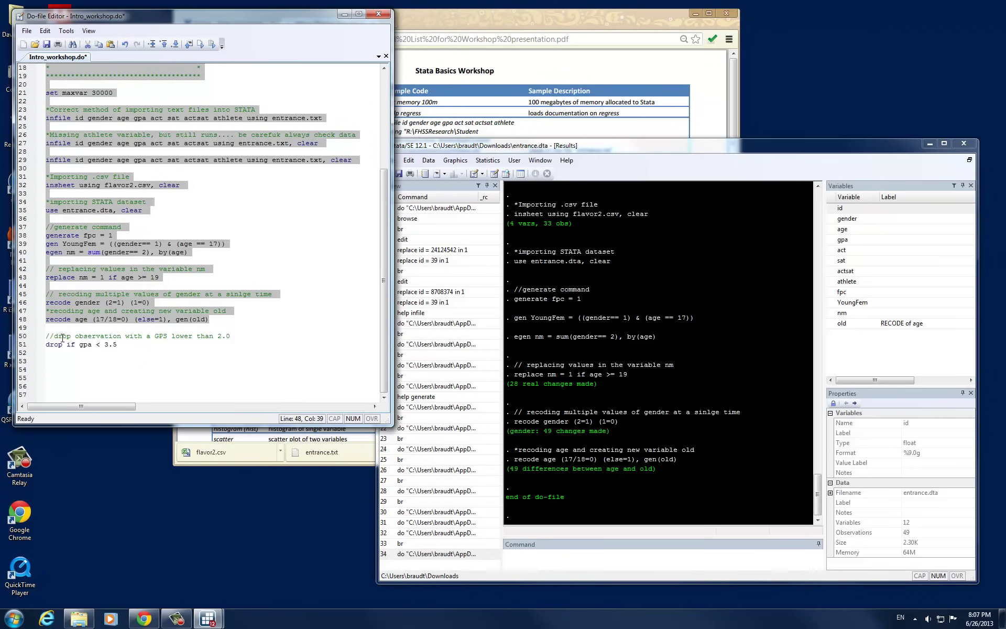
click(105, 344)
key(Delete)
key(Delete)
key(Delete)
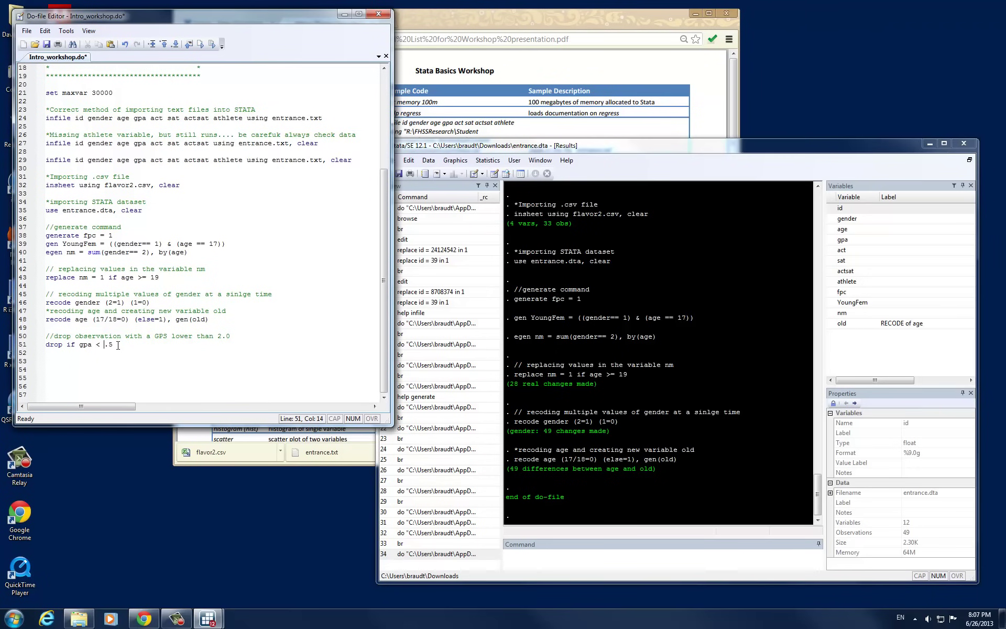
text(2.00)
triple_click(118, 345)
key(ctrl+d)
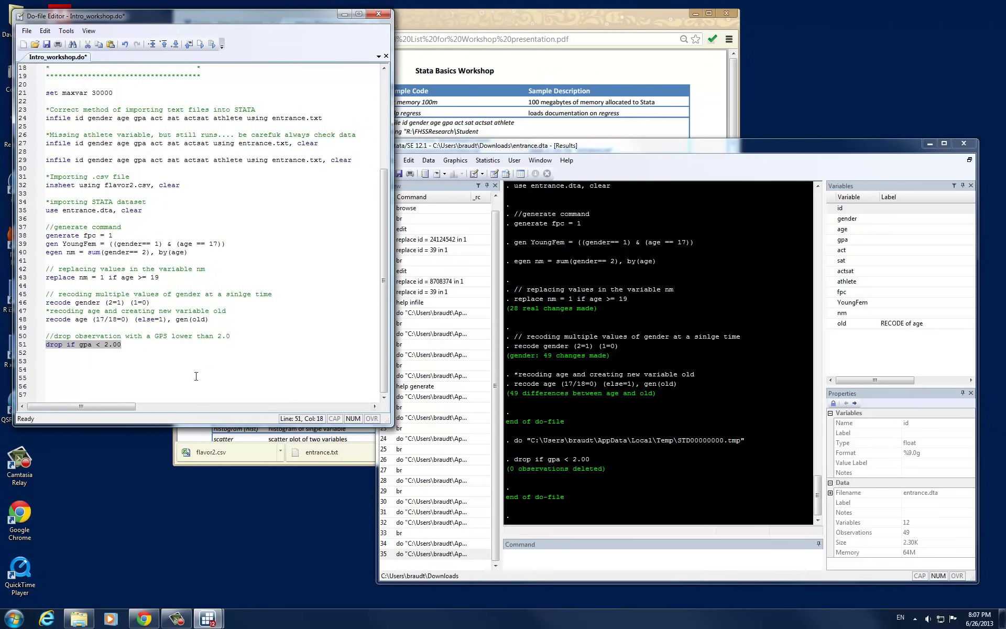
Add the line "drop old" below the gpa drop command and execute it.
click(160, 344)
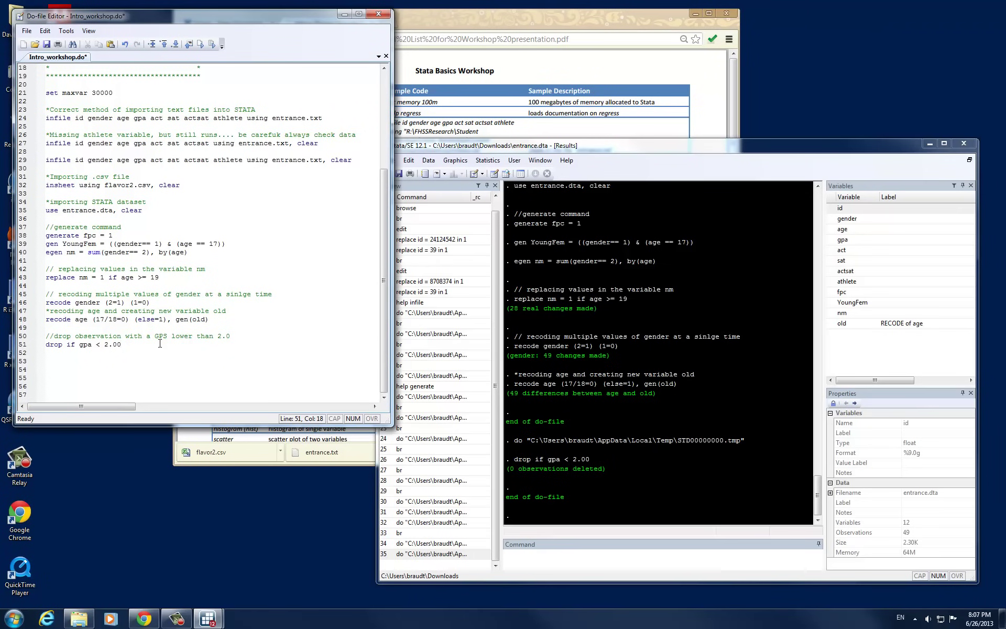
key(Return)
text(drop old)
key(shift+Home)
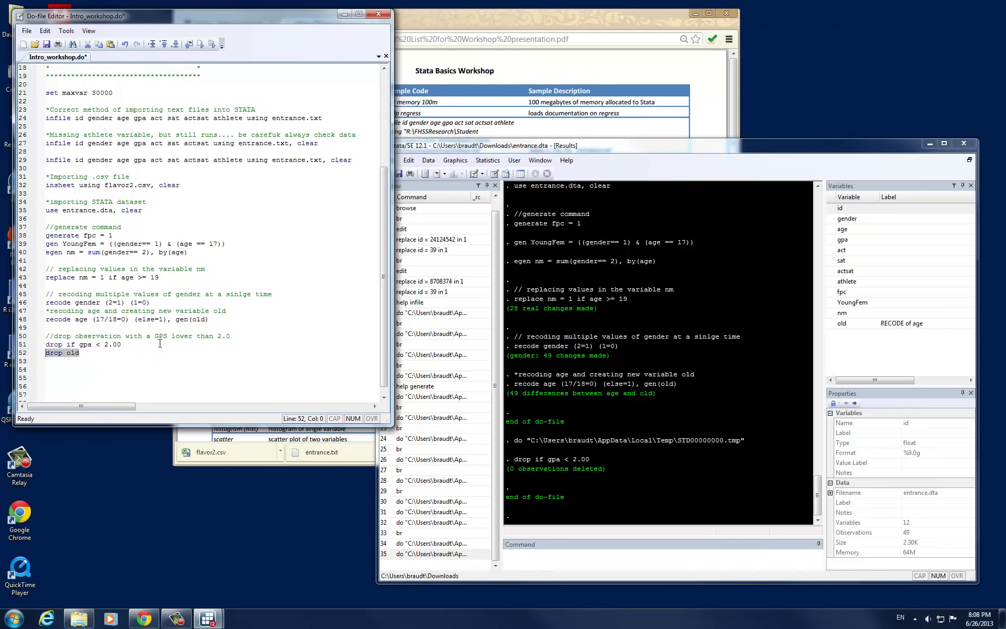
click(212, 44)
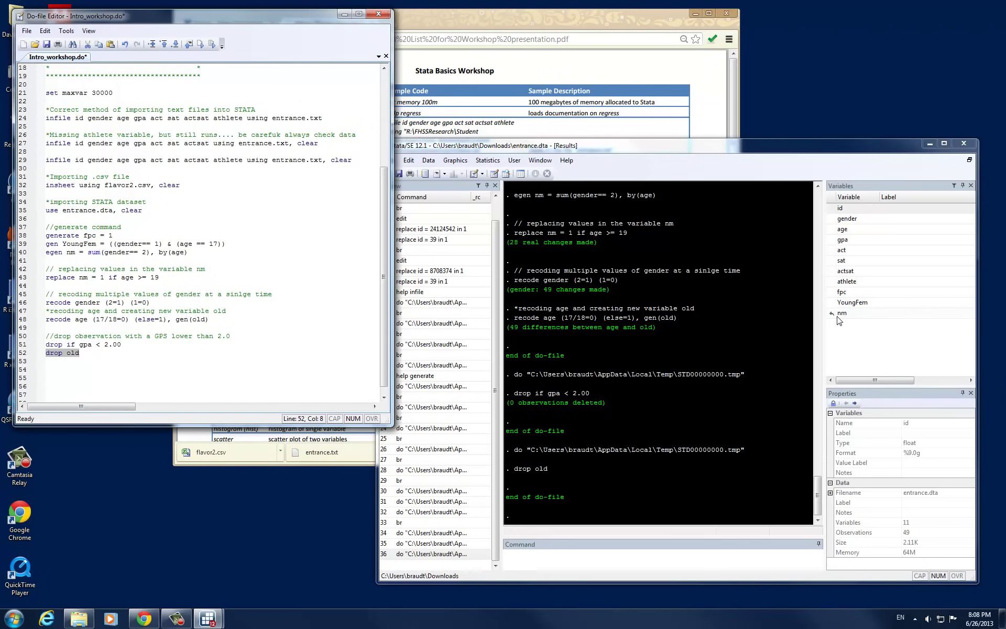
Add the comment "// dropping a variable" above the drop old line, and correct "observation" to "observations" in the preceding drop comment.
click(119, 357)
key(Home)
key(Return)
text(// droppin)
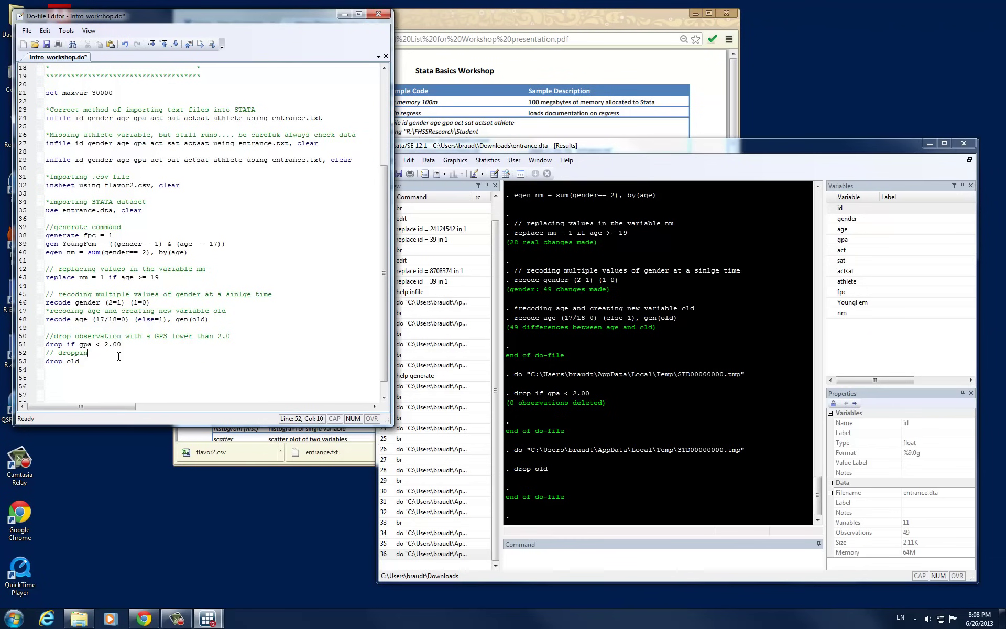
text(g a variable)
click(125, 335)
text(s)
click(61, 362)
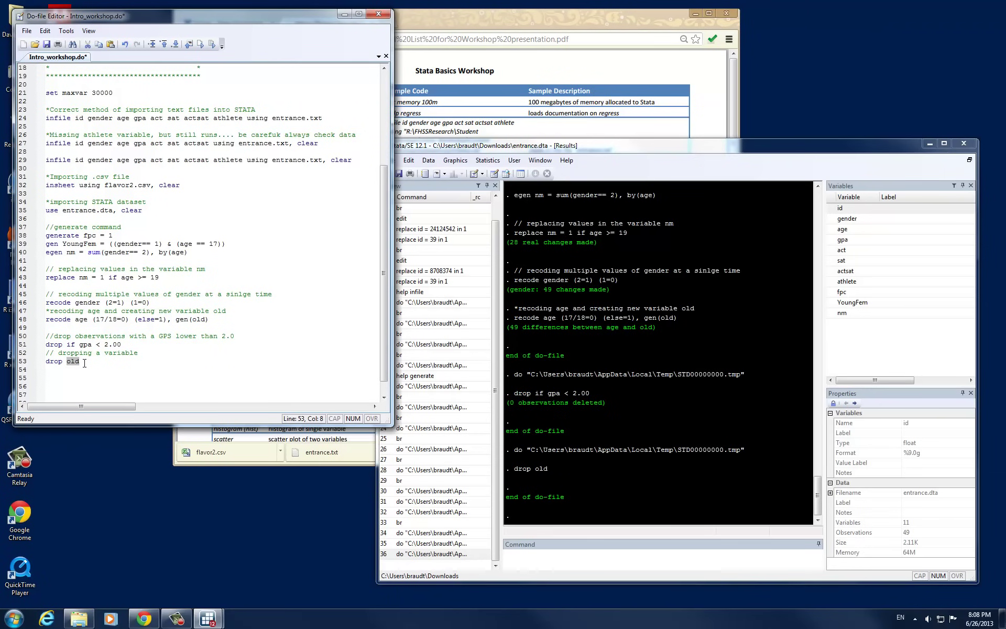
click(86, 364)
key(alt)
key(ctrl+n)
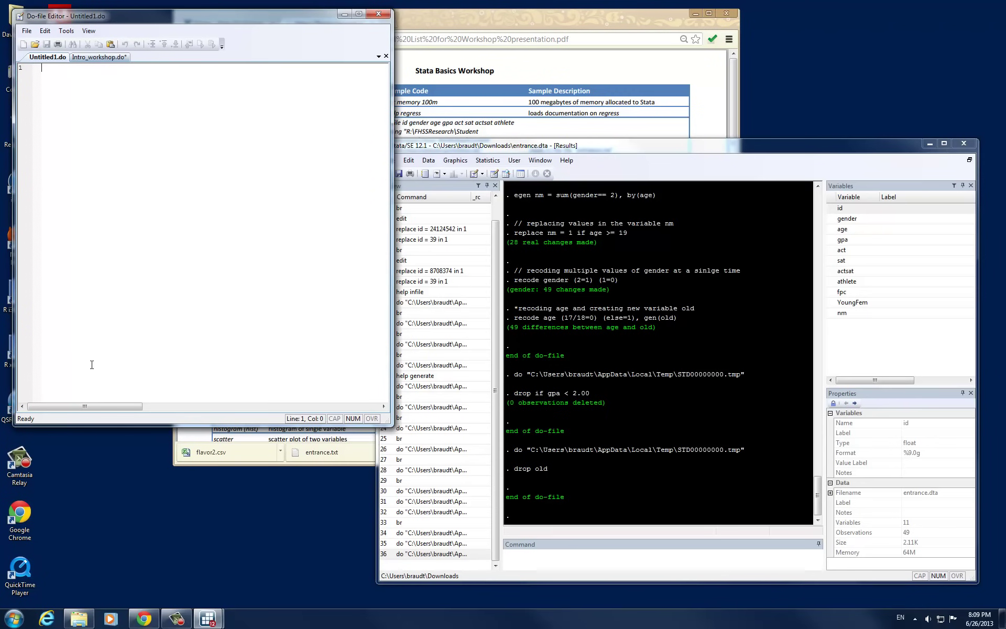
click(99, 56)
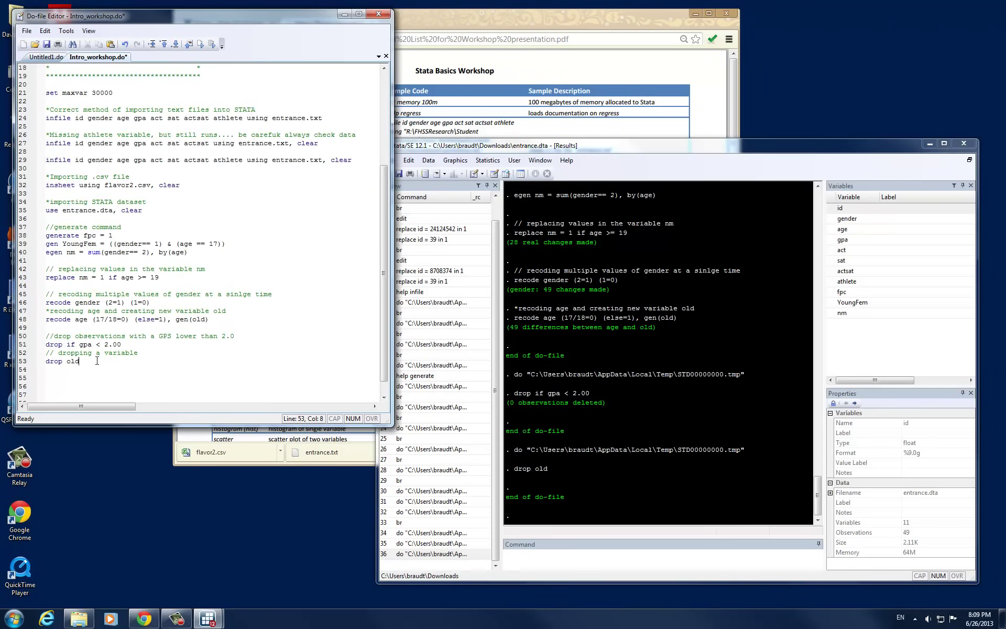
Copy the label variable sample from the workshop command list and add it below drop old as label var gender "Male".
key(Return)
key(Return)
text(label)
click(465, 20)
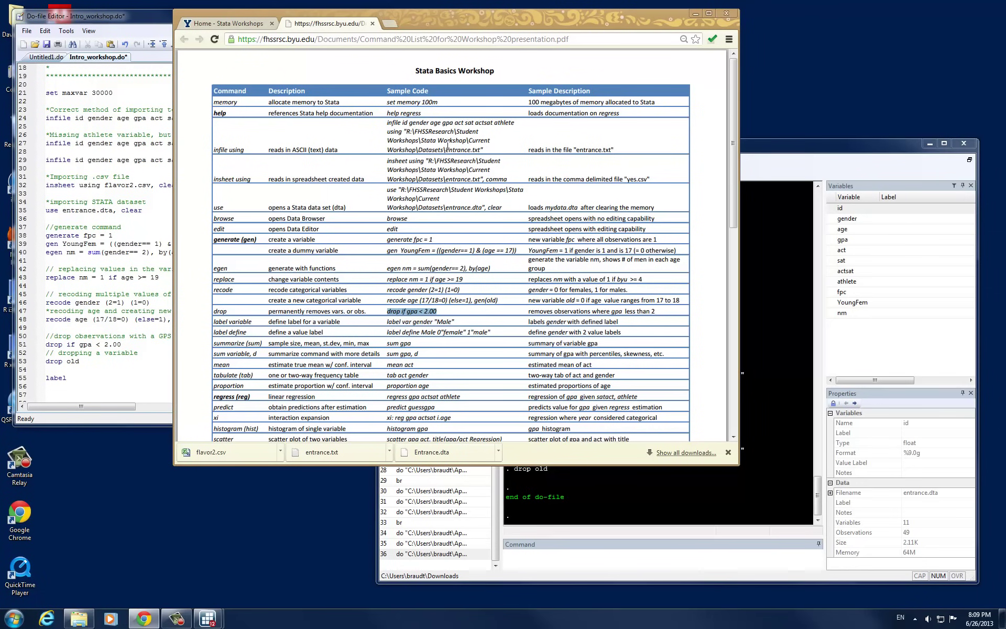
drag(388, 321, 459, 320)
key(ctrl+c)
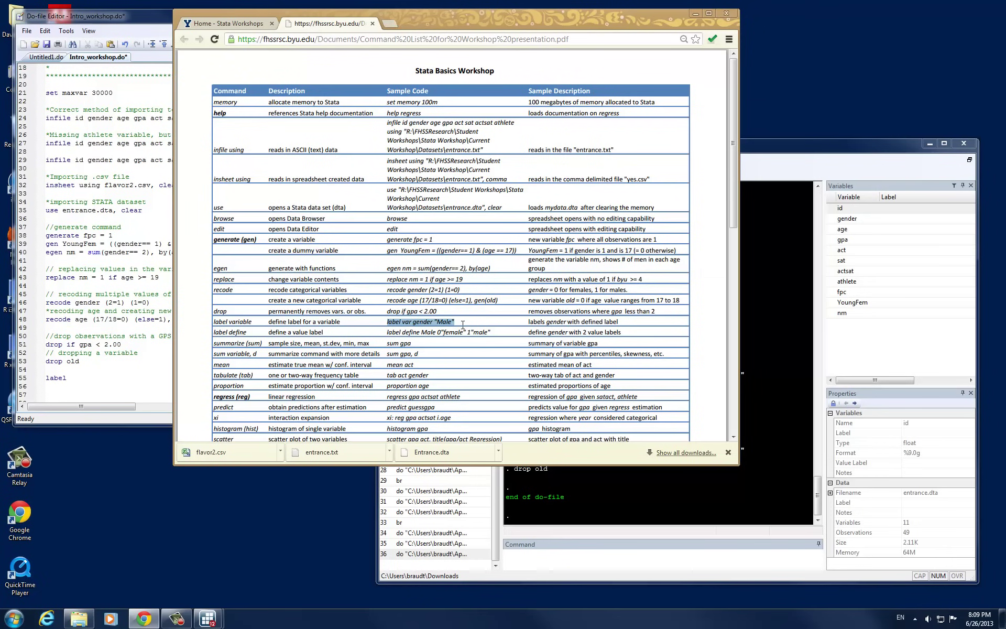
click(115, 390)
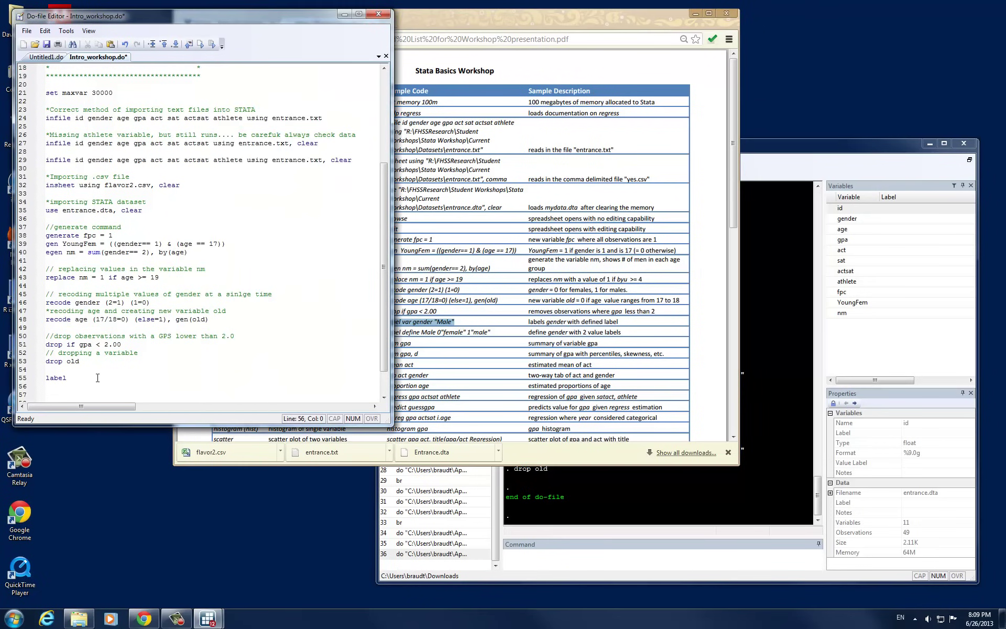
key(shift+Home)
key(ctrl+v)
double_click(77, 377)
double_click(100, 378)
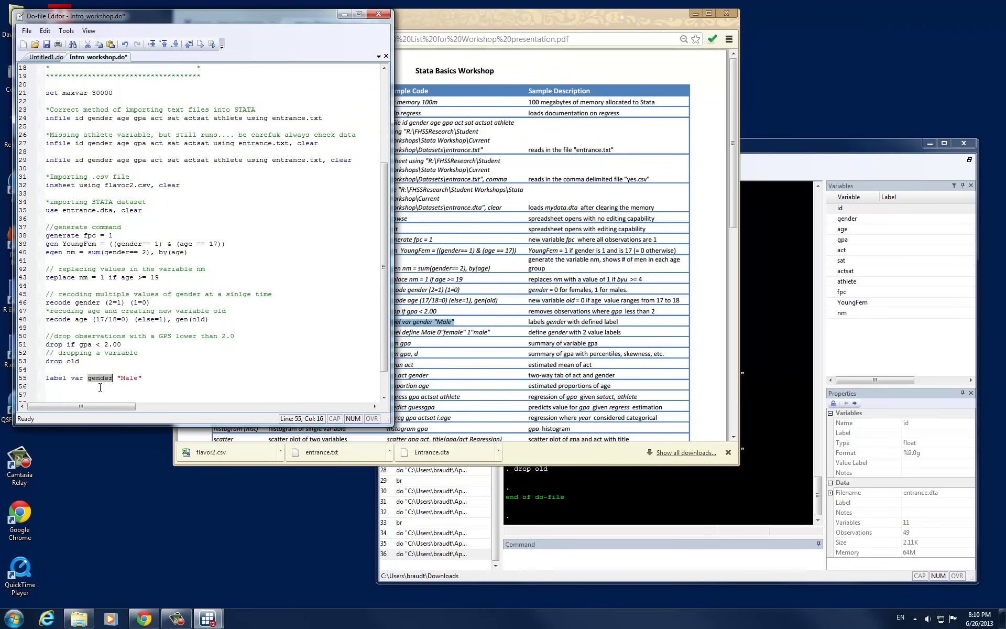
Extend the gender variable label to "Male = 1 female = 0" and execute the label var line.
drag(118, 378, 142, 378)
click(129, 389)
click(139, 378)
text(= 1 female = 0)
key(shift+Home)
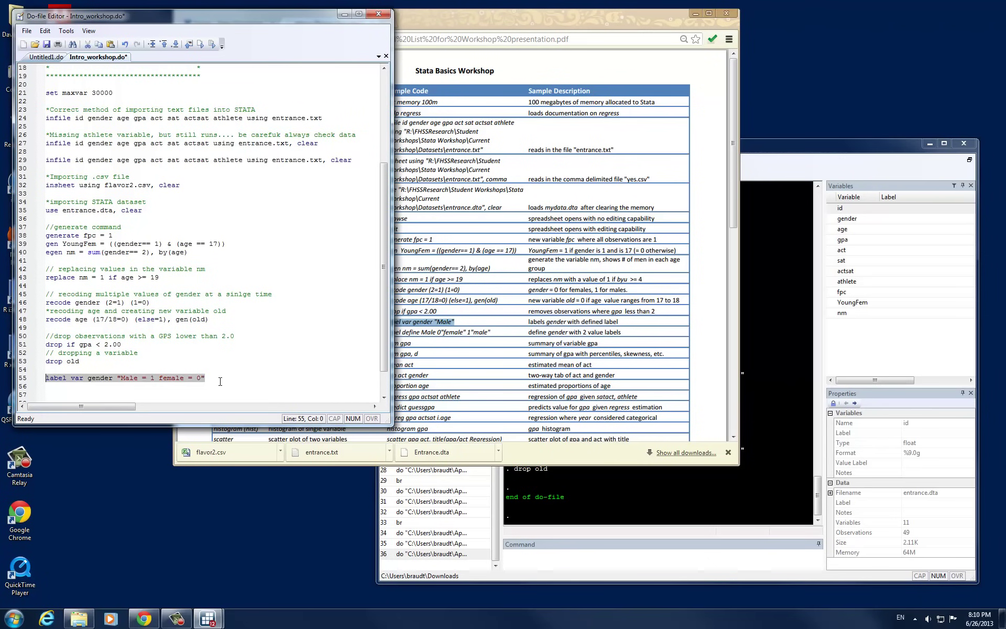
click(211, 44)
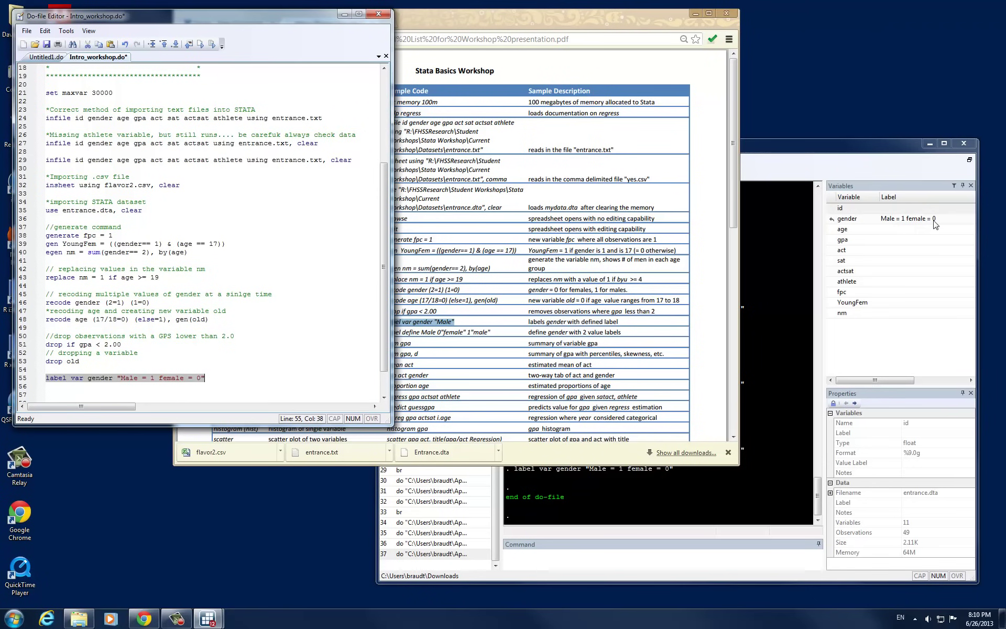
Add the line label define male 0"female" 1"male" below the label var command.
click(244, 377)
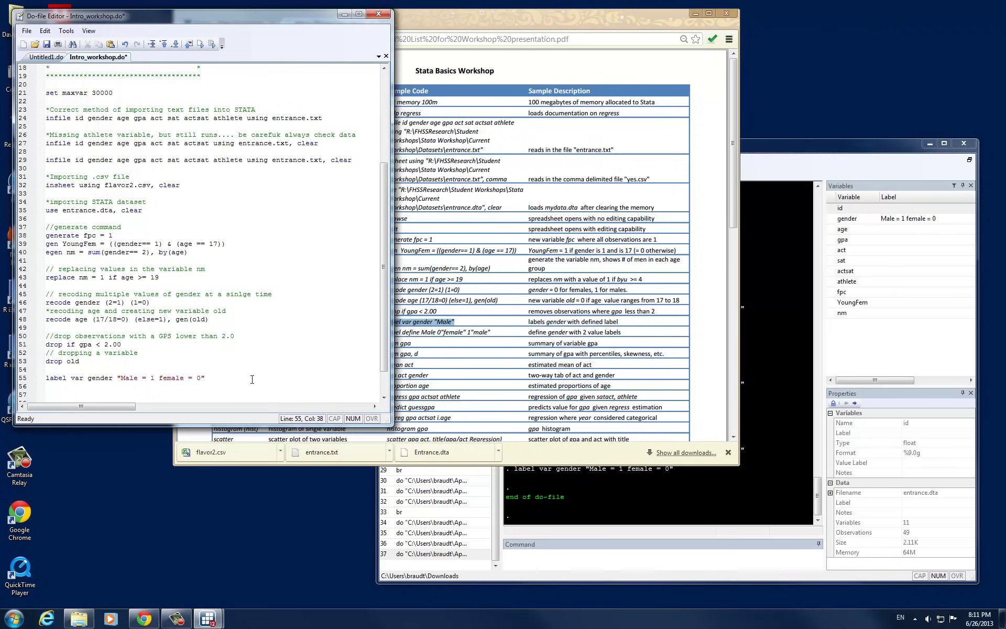
key(Return)
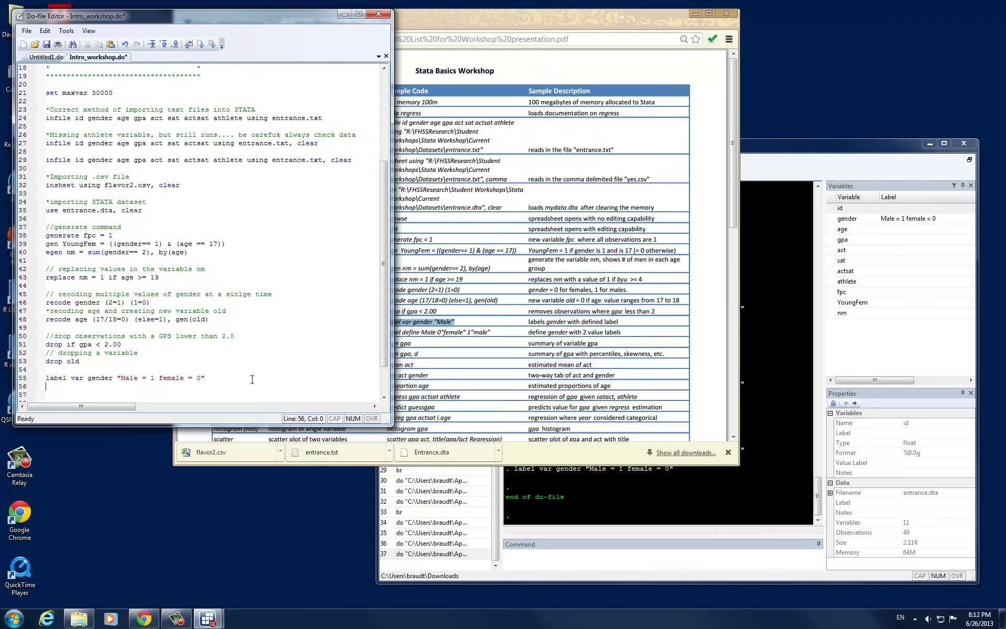
text(label defi)
text(ne )
text(gender)
key(BackSpace)
key(BackSpace)
key(BackSpace)
key(BackSpace)
key(BackSpace)
key(BackSpace)
text(male)
text(0"female" 1"male")
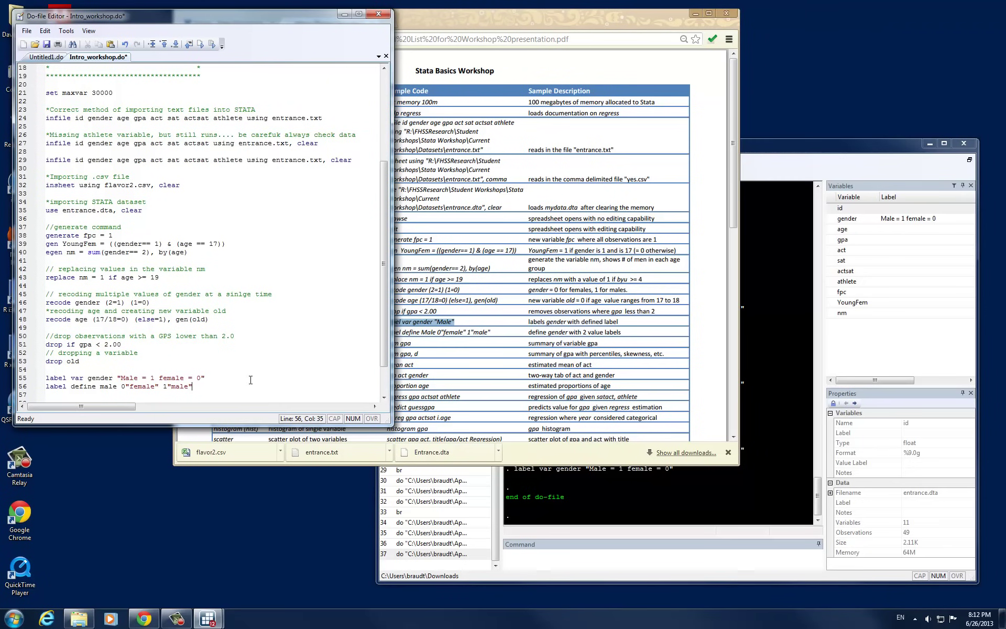
double_click(56, 386)
double_click(83, 387)
double_click(108, 387)
double_click(122, 388)
double_click(165, 388)
Add the line "label values gender male" below the label define command.
click(196, 387)
key(Return)
text(label values)
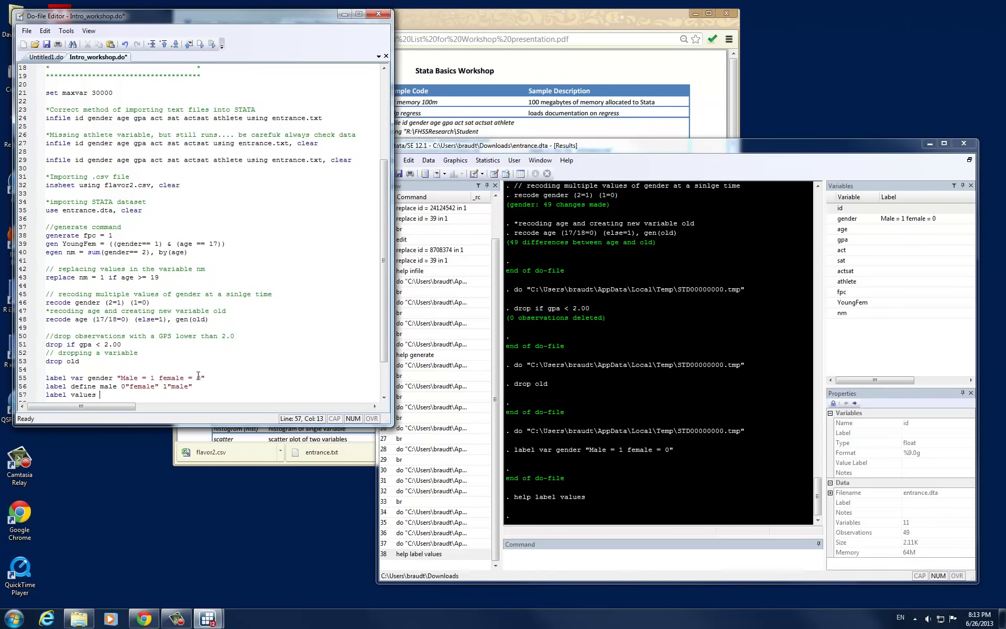
text(gender male)
click(60, 395)
double_click(59, 395)
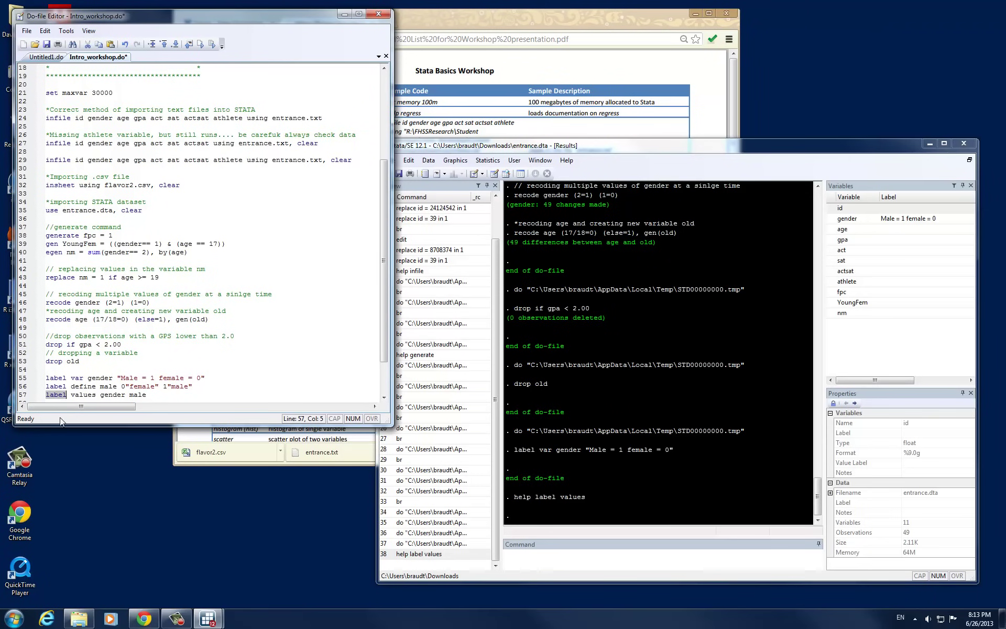
double_click(84, 394)
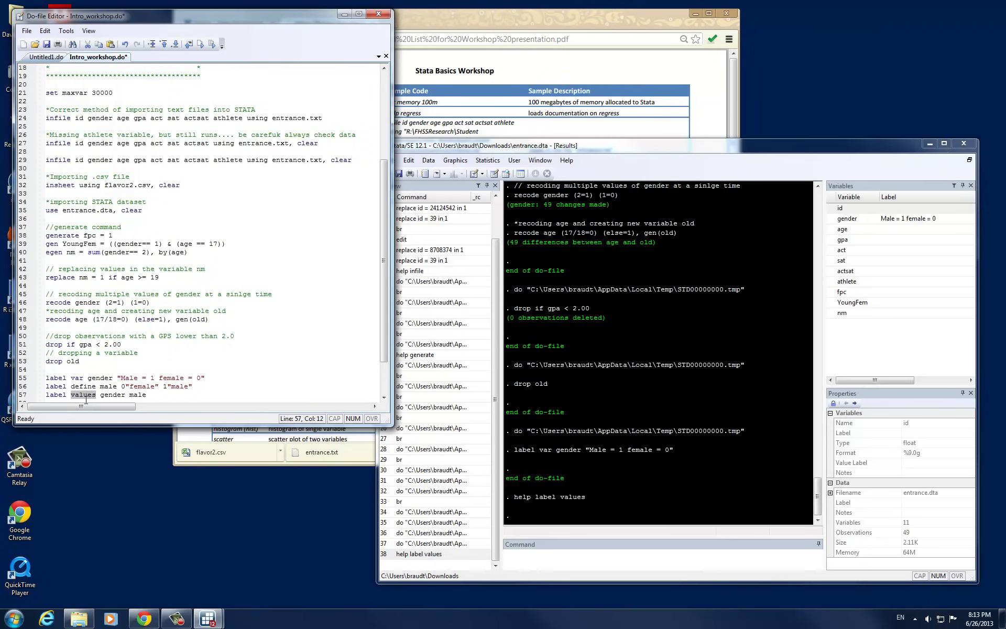
double_click(113, 394)
double_click(137, 397)
click(159, 396)
Execute the label define and label values lines together.
scroll(161, 393, down, 2)
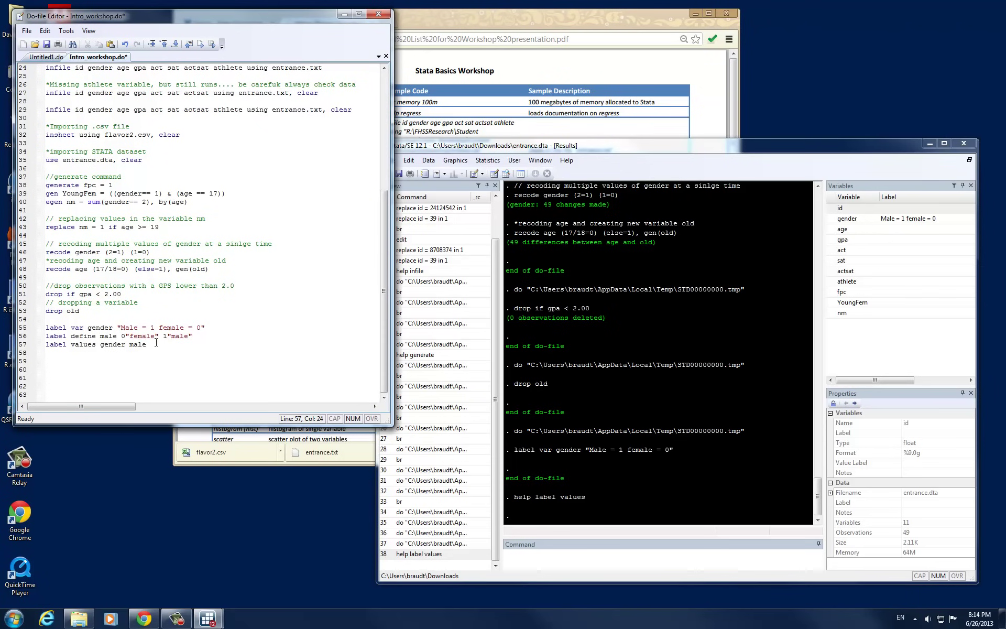
drag(141, 344, 45, 338)
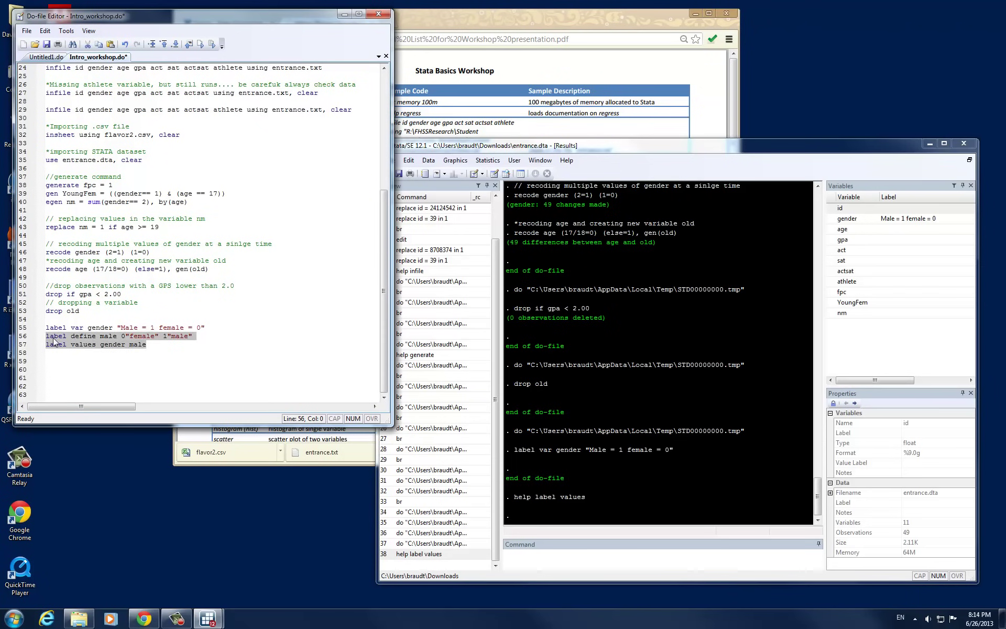
click(212, 45)
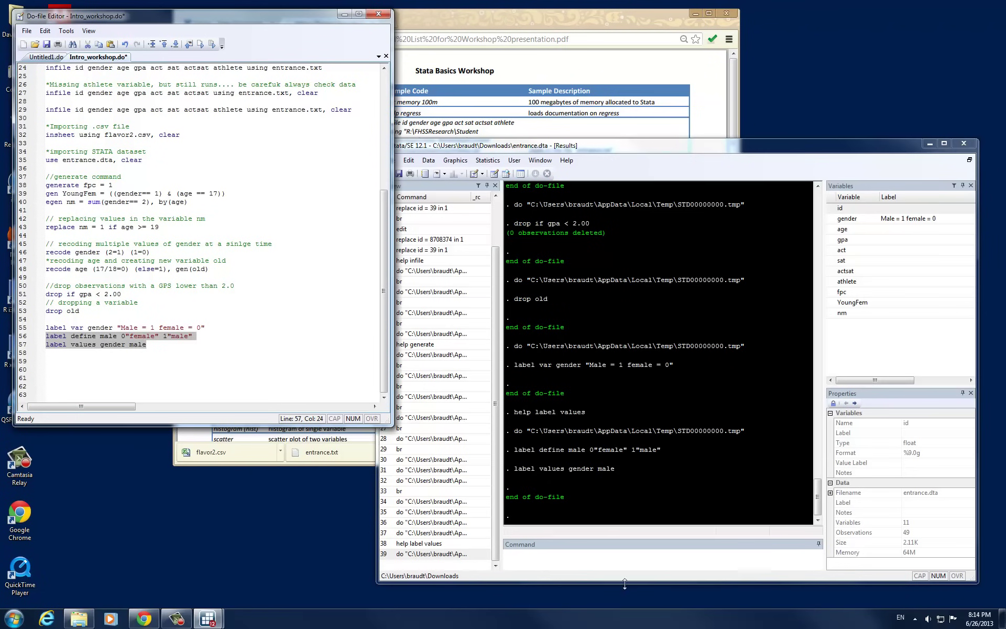
Browse the dataset with the br command, inspect a labelled value in the gender column, and close the data browser.
click(624, 566)
text(br)
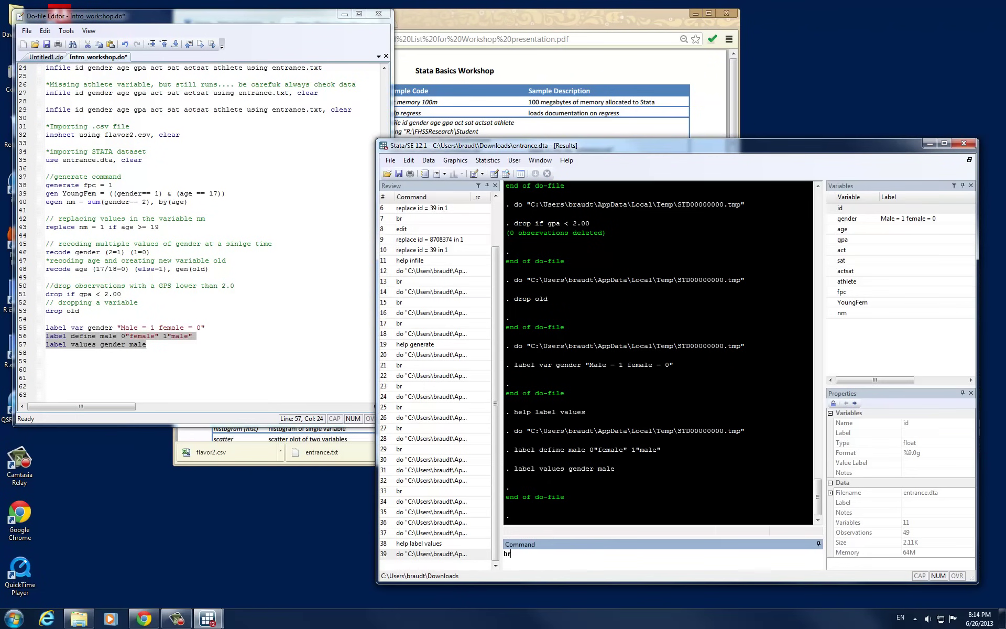
key(Return)
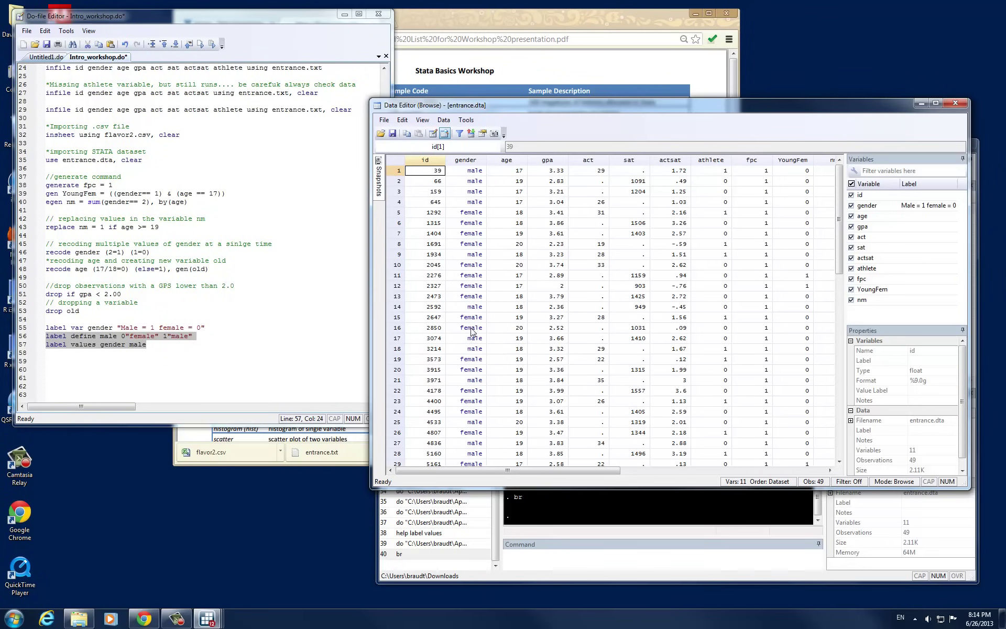
click(473, 224)
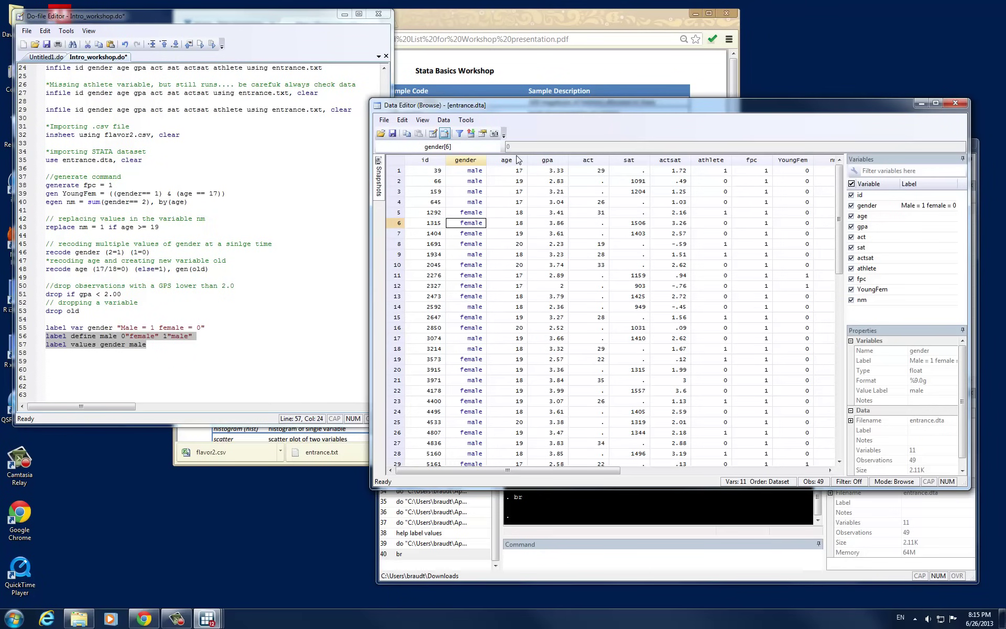
key(alt)
click(955, 103)
Add the comment "// labing variables" above the label var gender line.
click(170, 323)
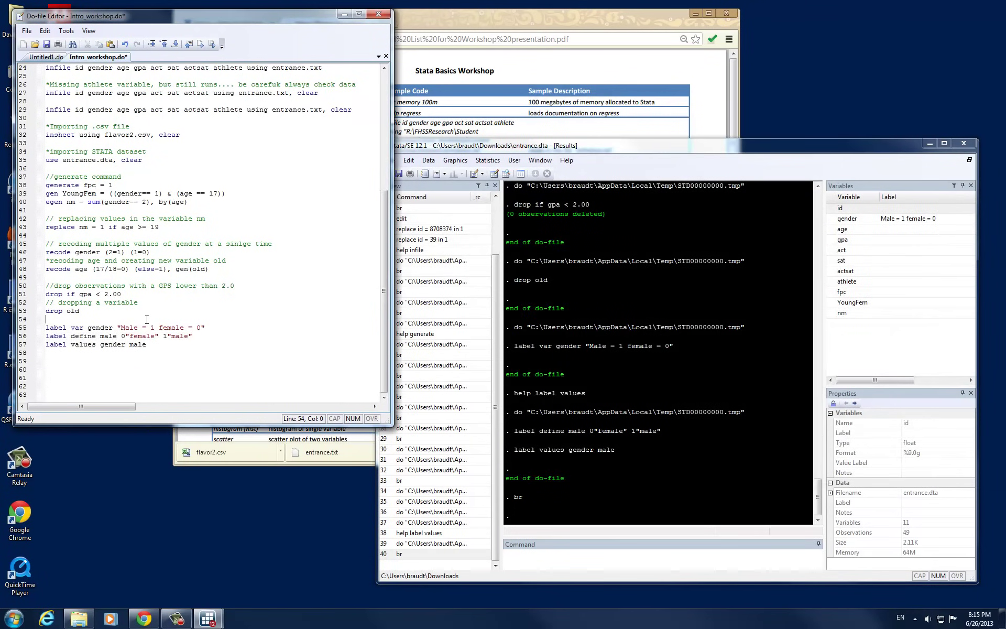
key(Return)
text(// lab)
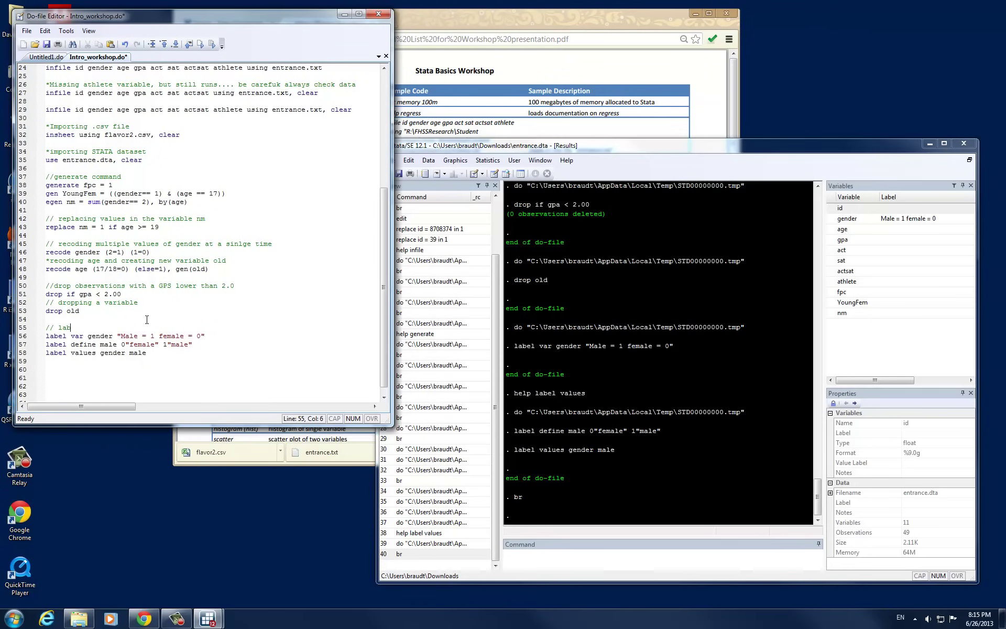
text(ing vairba)
key(BackSpace)
key(BackSpace)
key(BackSpace)
key(BackSpace)
text(riables)
Add the comment "// creating a label to use later" above the label define line, and insert a blank line above the label values command.
key(Return)
text(// creating )
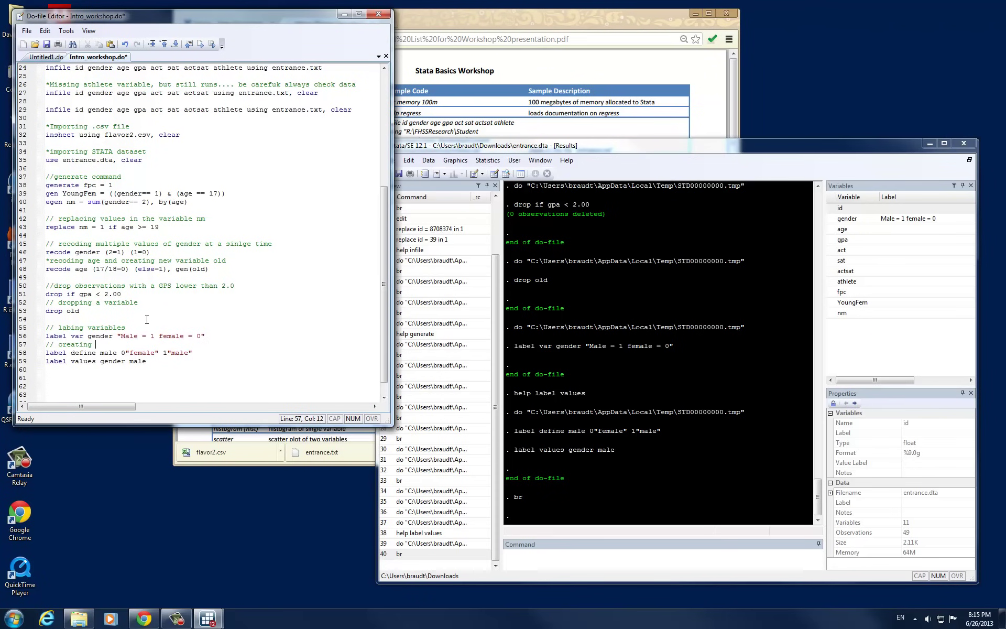
text(a label to use latt)
key(BackSpace)
text(er)
key(Home)
key(Return)
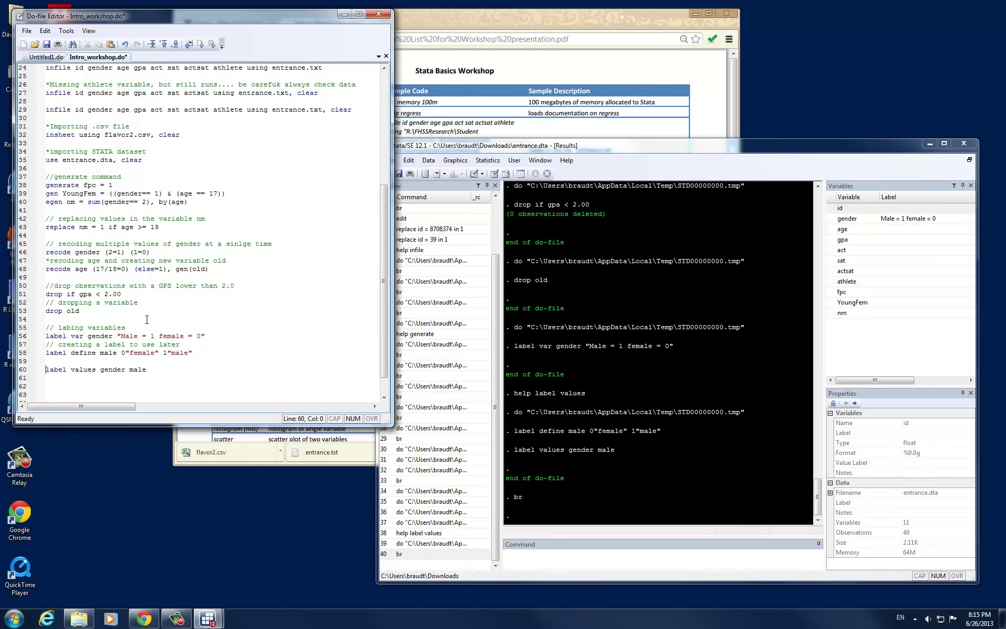
Add the comment "// using our above created label to label the values gender" above the label values command.
text(// using our above created label to label the vlaues of)
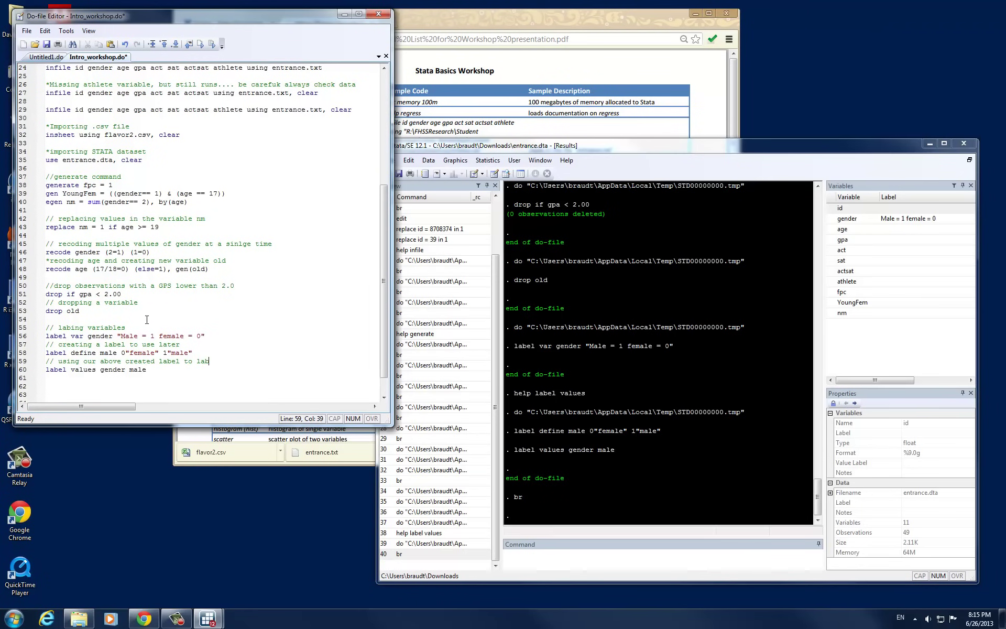
key(BackSpace)
key(BackSpace)
key(BackSpace)
key(BackSpace)
key(BackSpace)
key(BackSpace)
key(BackSpace)
key(BackSpace)
text(alues gender)
click(218, 362)
key(Left)
key(BackSpace)
key(Right)
text(l)
Insert blank lines above the labelling section and add an asterisk-framed "LABELS" heading comment over it.
click(142, 319)
key(Return)
key(Return)
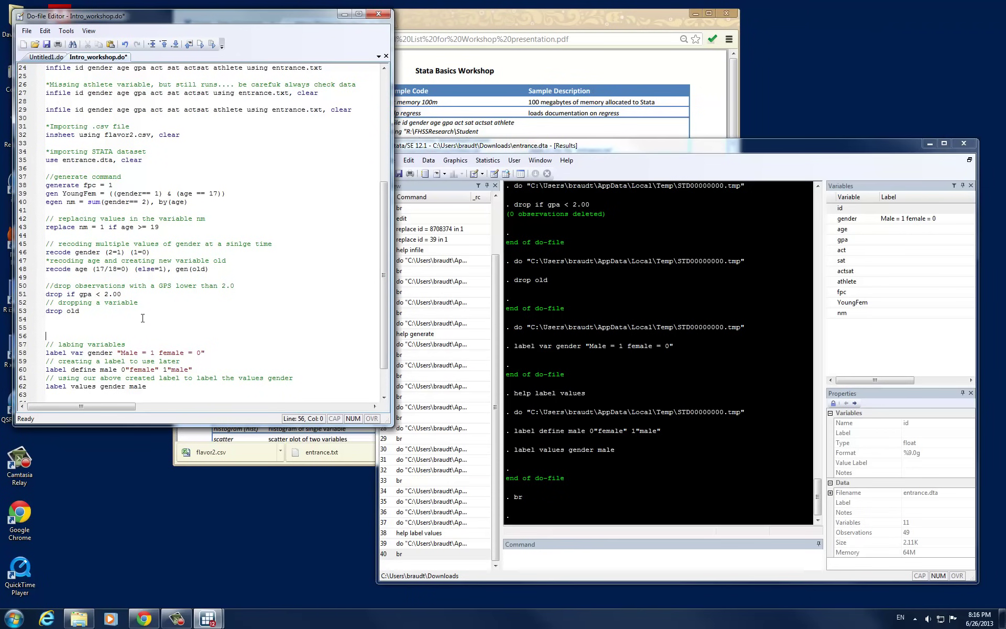
text(***************** LABEL )
text( ********************)
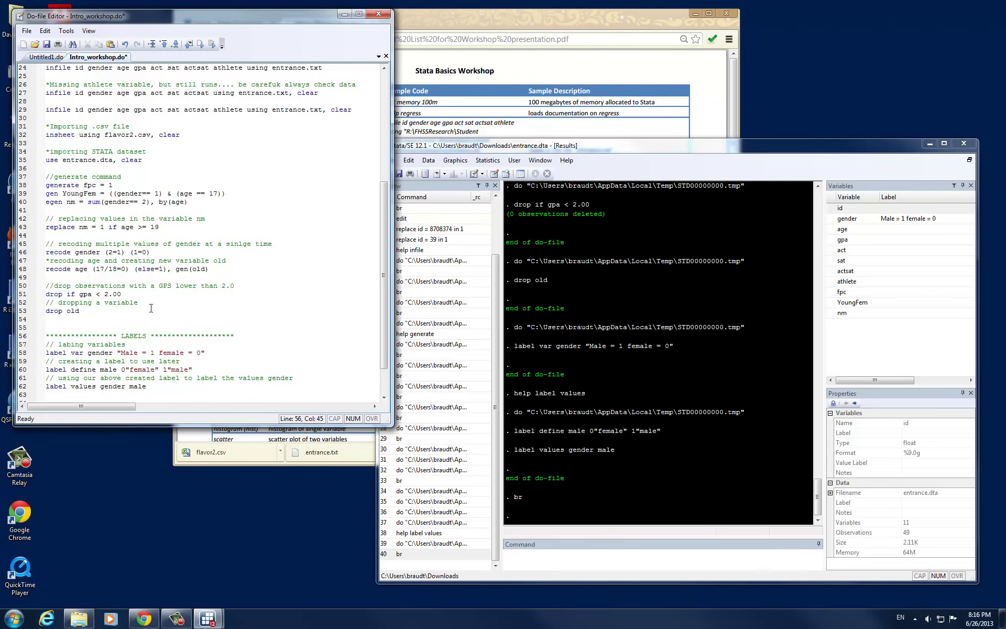
Add the command sort gender below the label values line and execute only that line.
scroll(150, 308, down, 1)
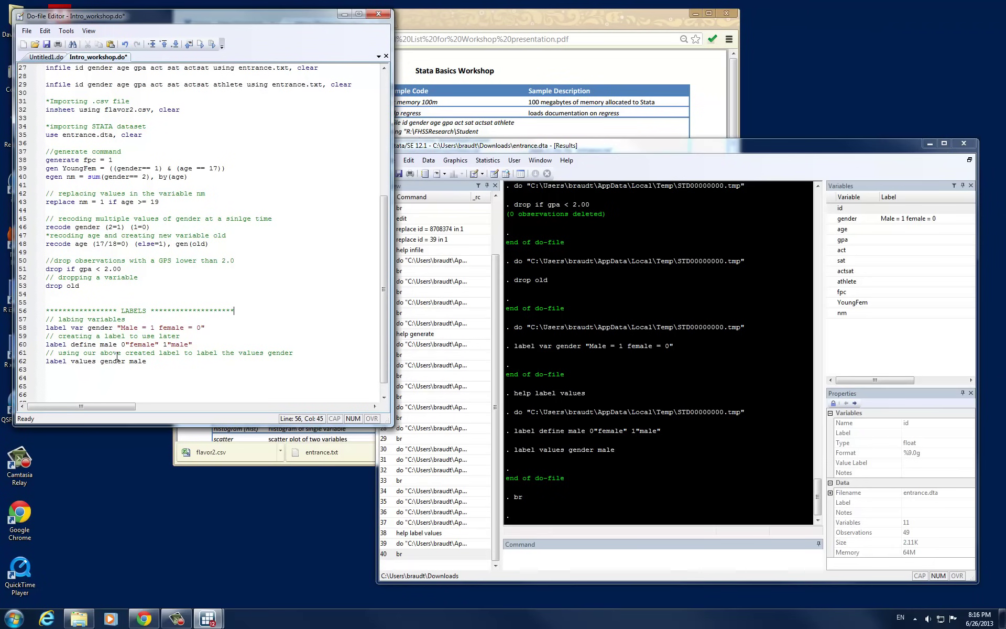
click(213, 372)
scroll(204, 366, down, 1)
key(Return)
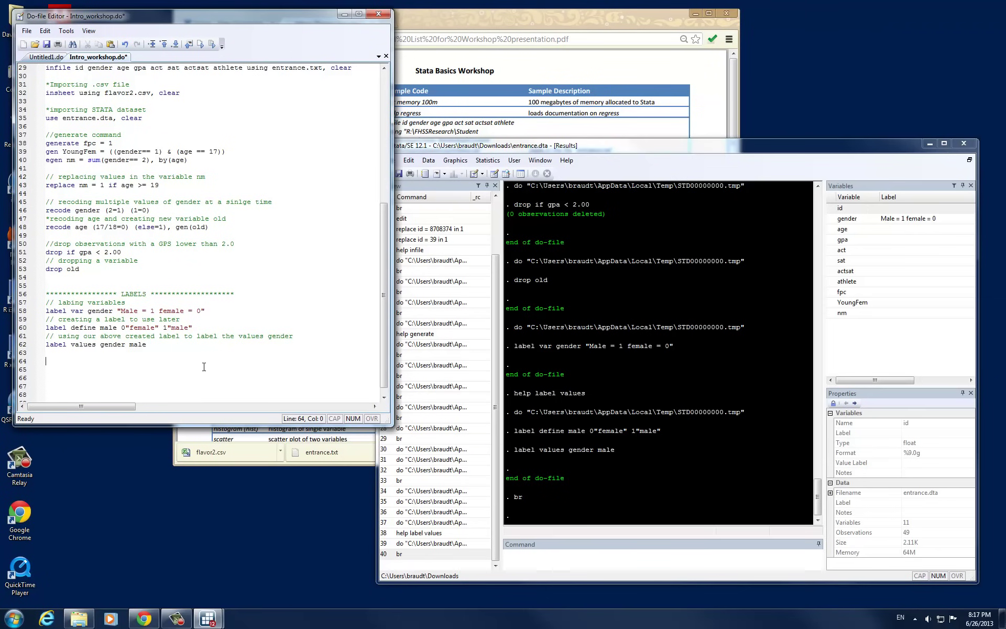
text(ort)
text(gender)
key(shift+Home)
click(212, 44)
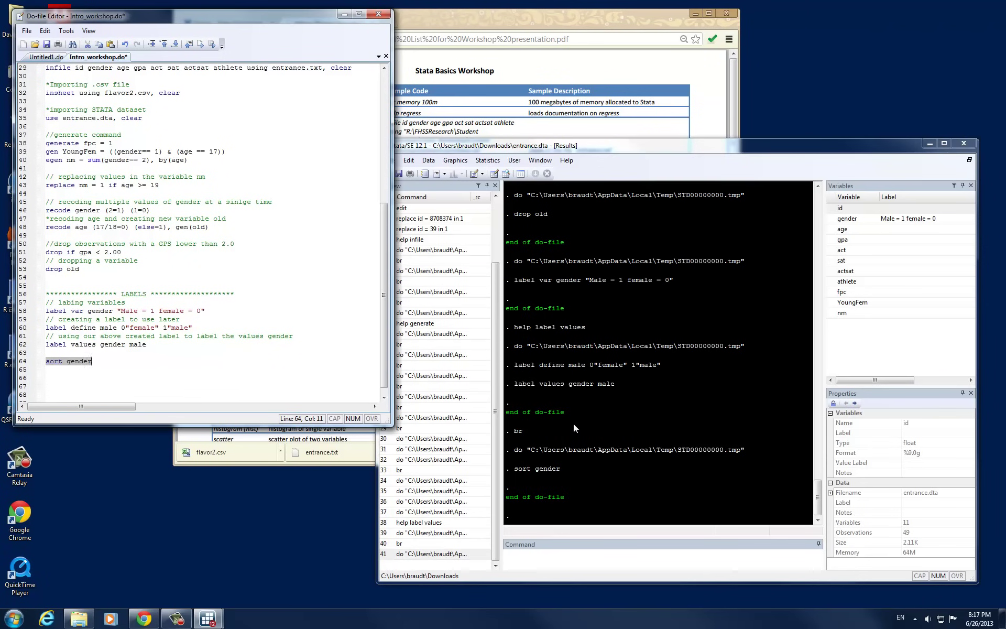
Browse the dataset with the br command and examine how the gender column is ordered, including its first male record.
click(586, 440)
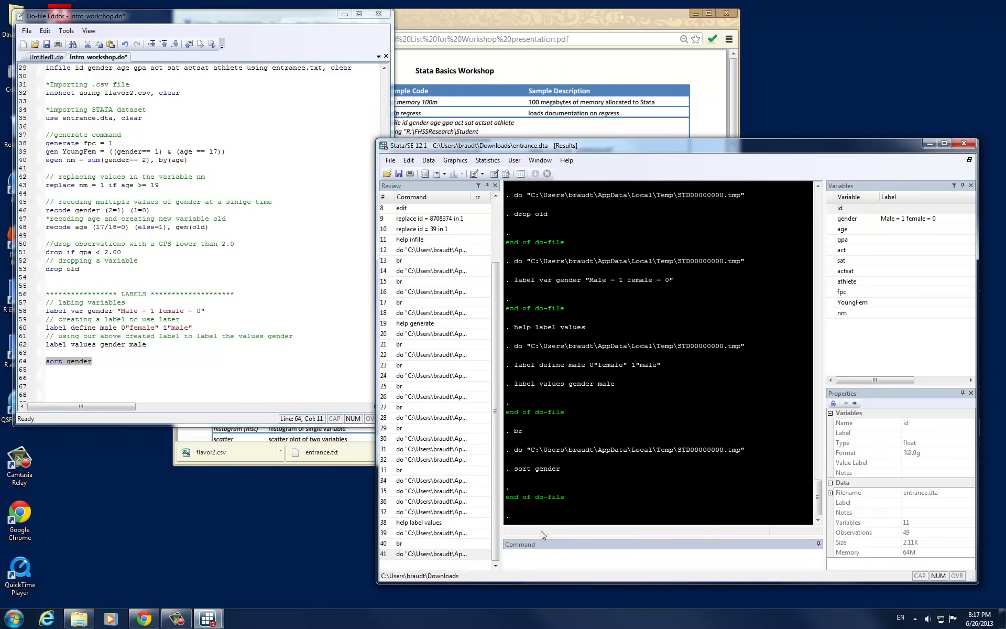
click(566, 564)
text(br)
key(Return)
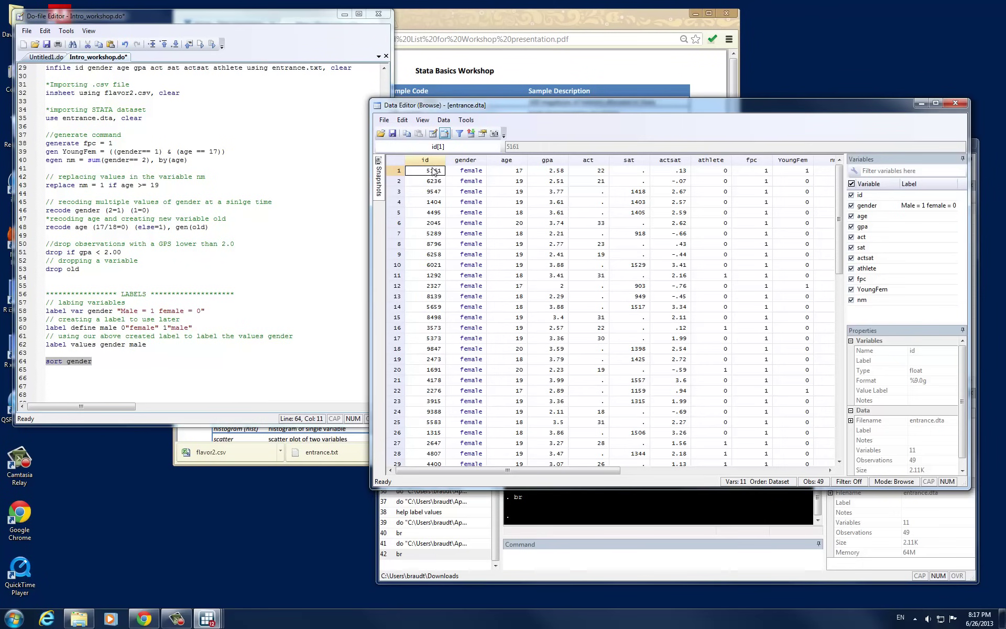
drag(393, 171, 393, 259)
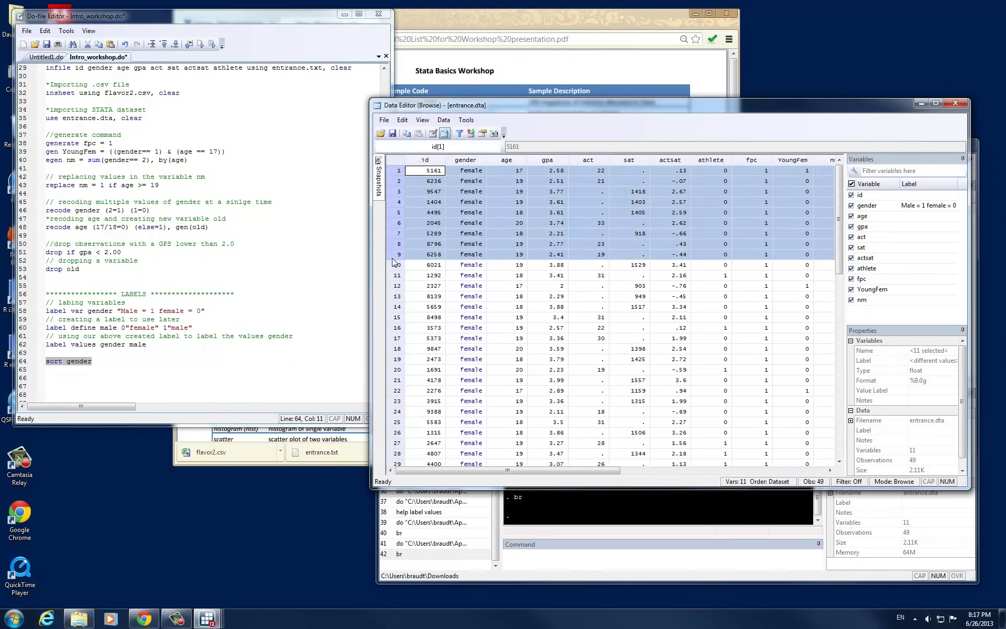
click(473, 161)
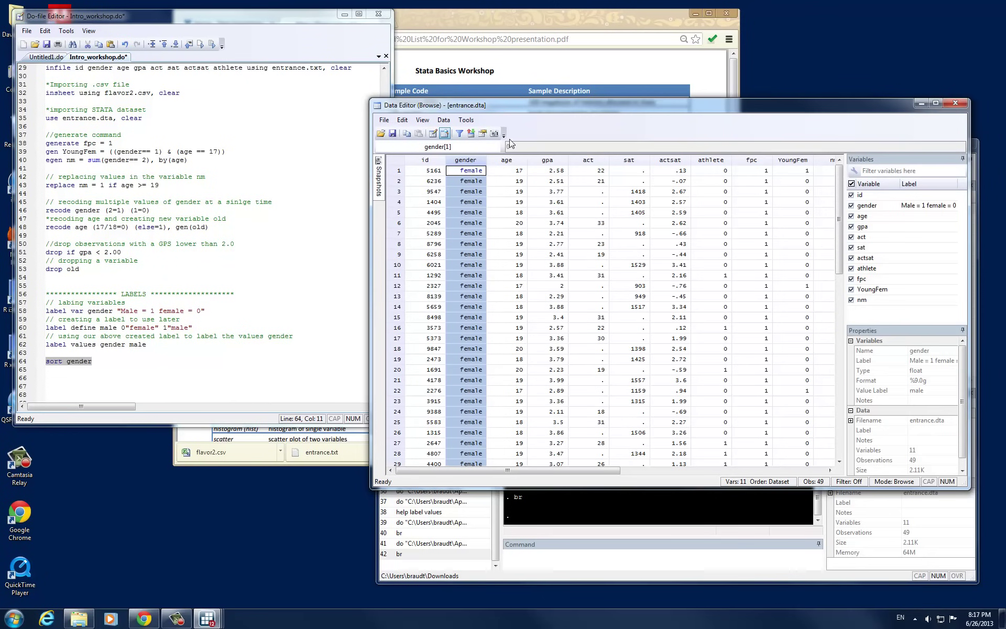
scroll(477, 228, down, 3)
scroll(477, 228, down, 3)
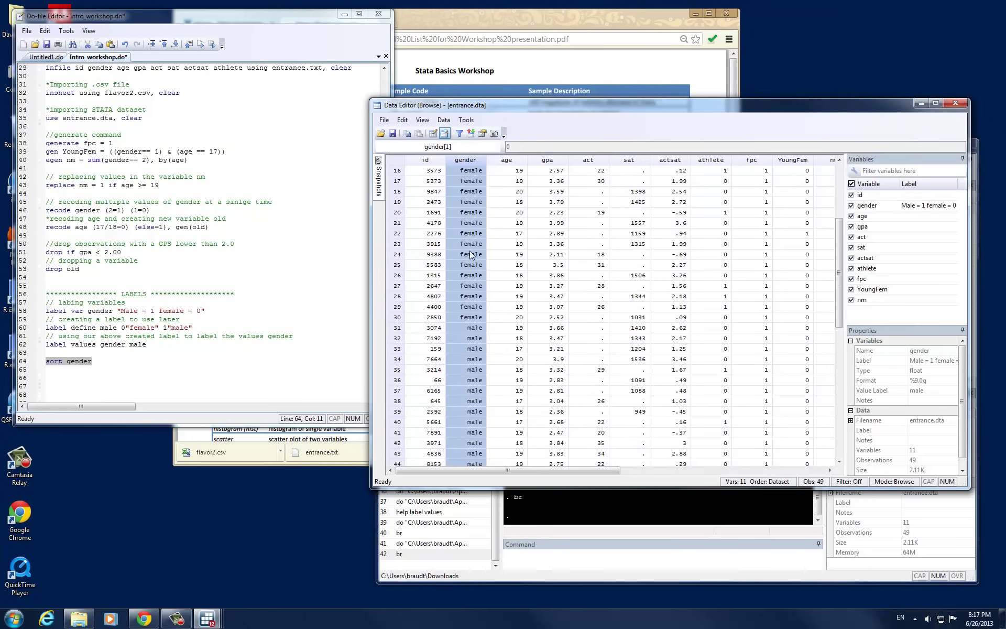
click(473, 296)
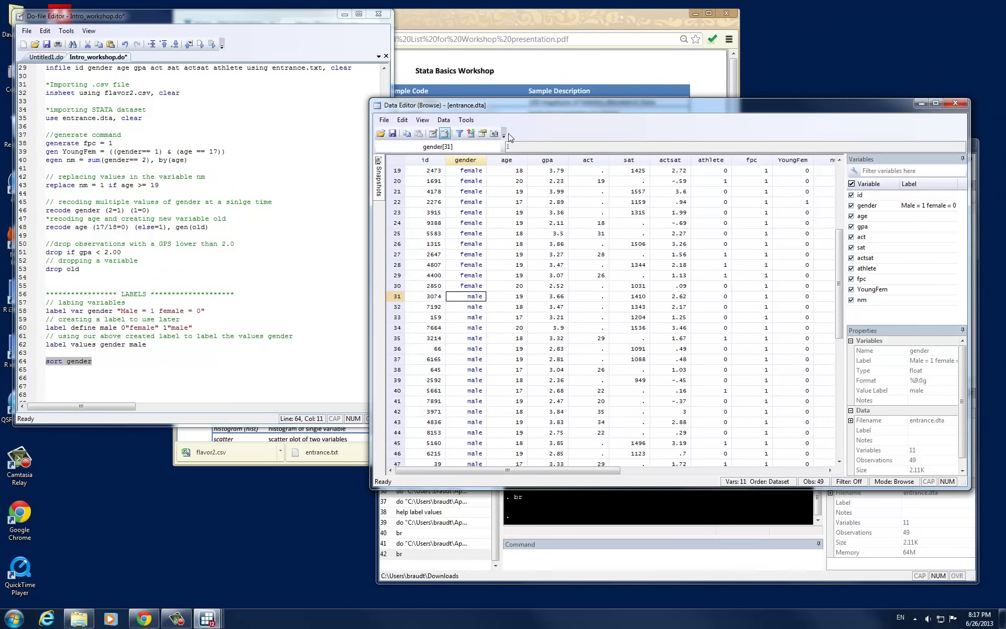
scroll(487, 246, down, 3)
scroll(487, 246, up, 9)
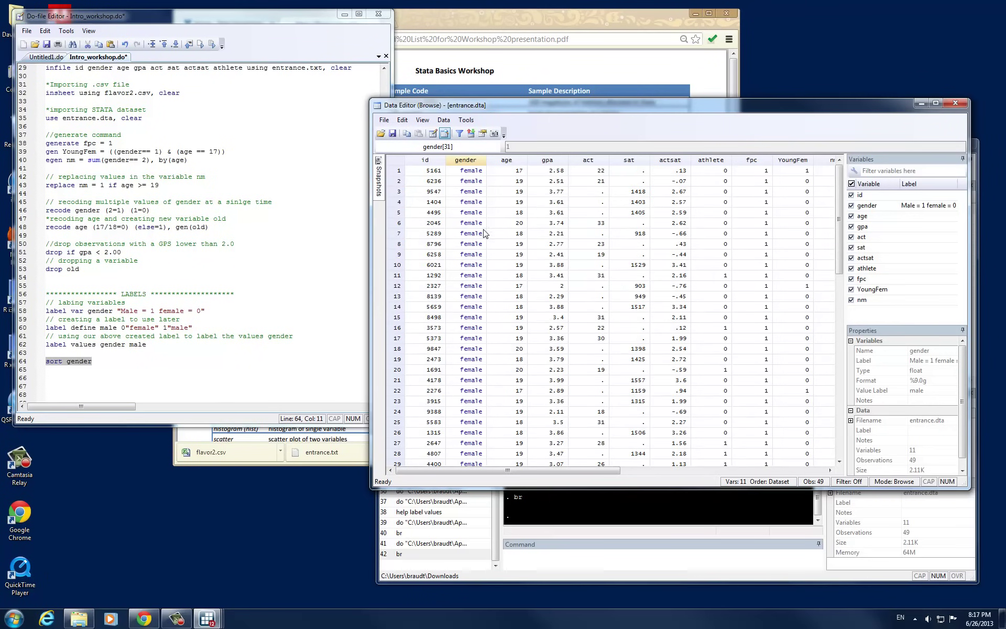
Change the sort command to sort age and execute it, checking the age column before closing the data browser.
click(152, 365)
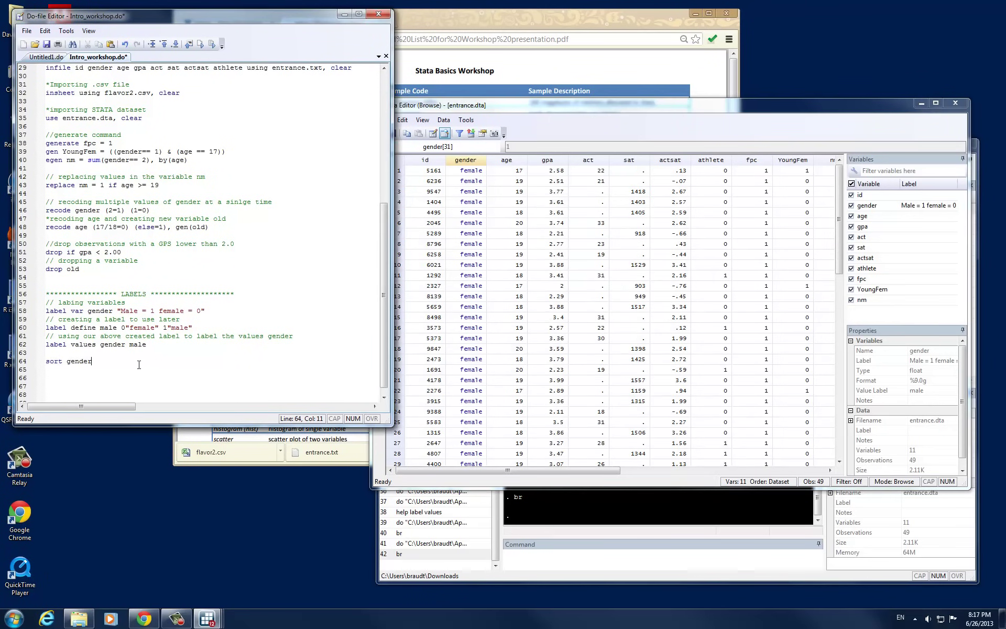
key(BackSpace)
key(BackSpace)
key(BackSpace)
key(BackSpace)
key(BackSpace)
key(BackSpace)
text(age)
key(shift+Home)
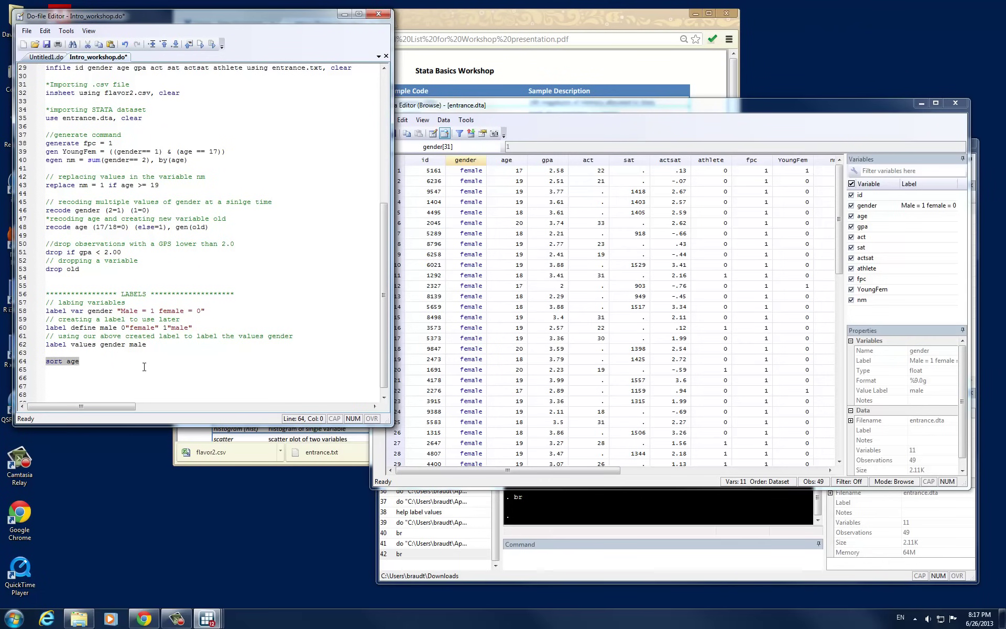
click(212, 46)
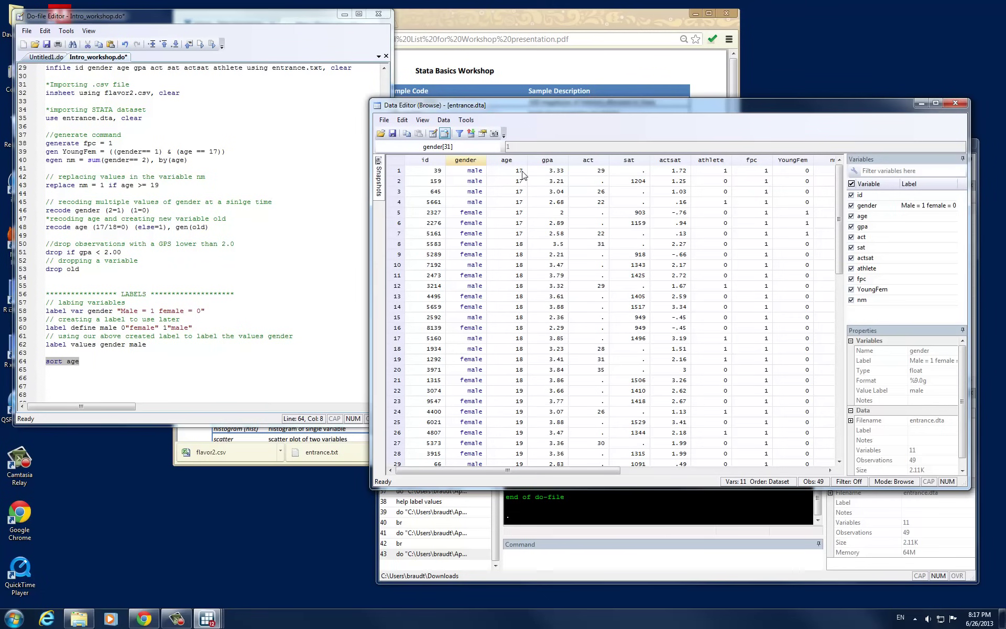
drag(523, 173, 521, 382)
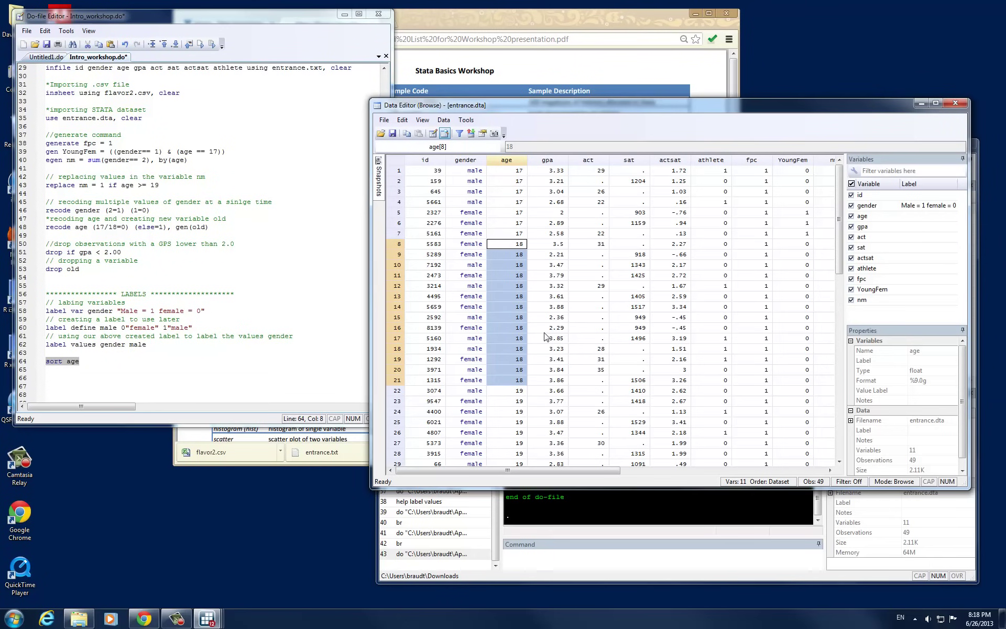
click(955, 104)
Add the command list sat below the sort line and execute only that line.
click(95, 363)
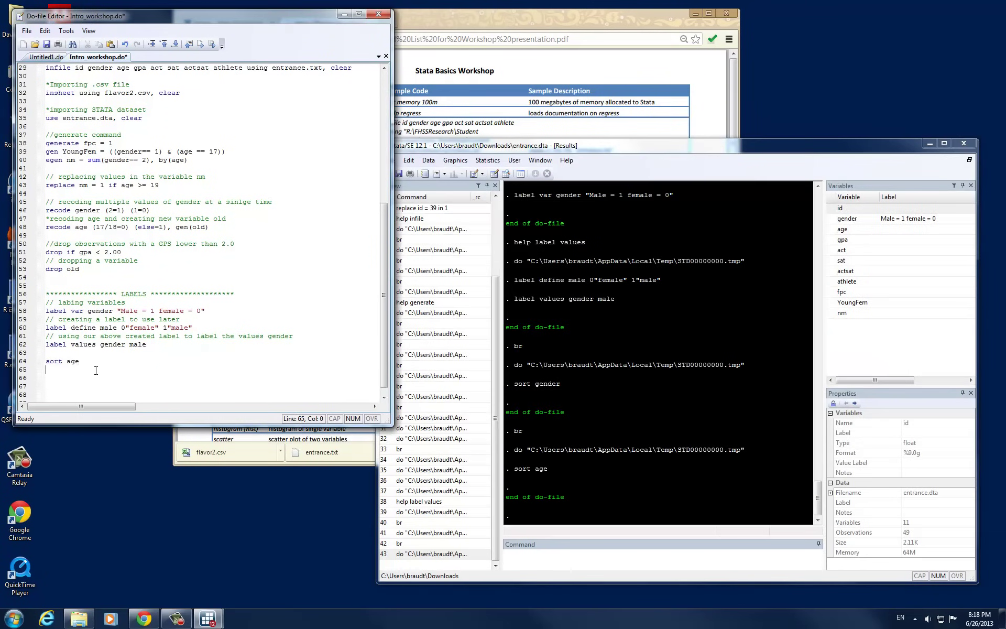
key(Return)
text(list)
text(sat)
key(shift+Home)
click(212, 44)
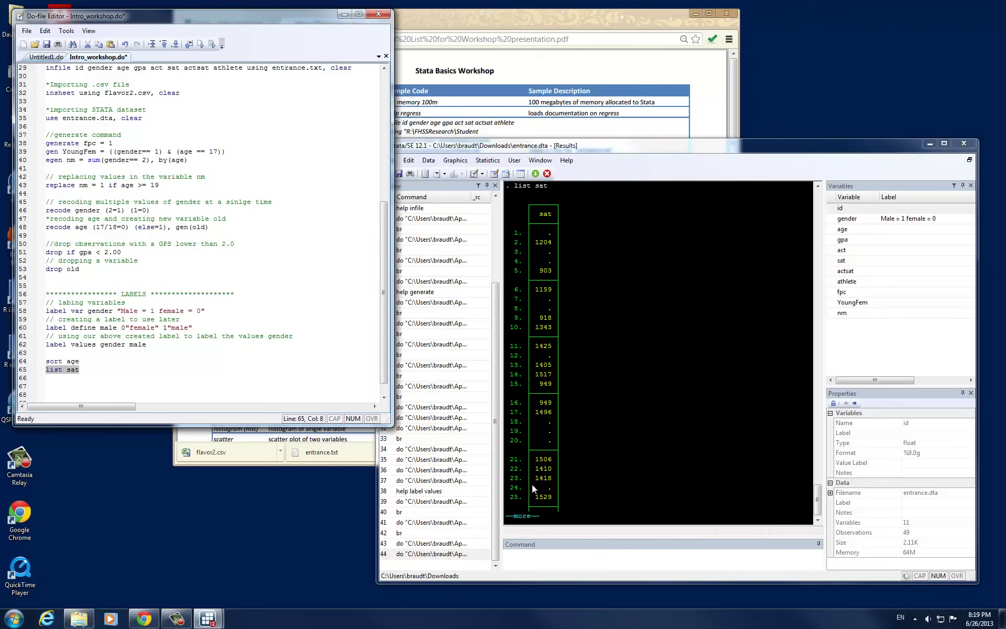
Show the rest of the paused sat listing and review its values in the results.
click(590, 429)
click(523, 516)
scroll(596, 467, up, 9)
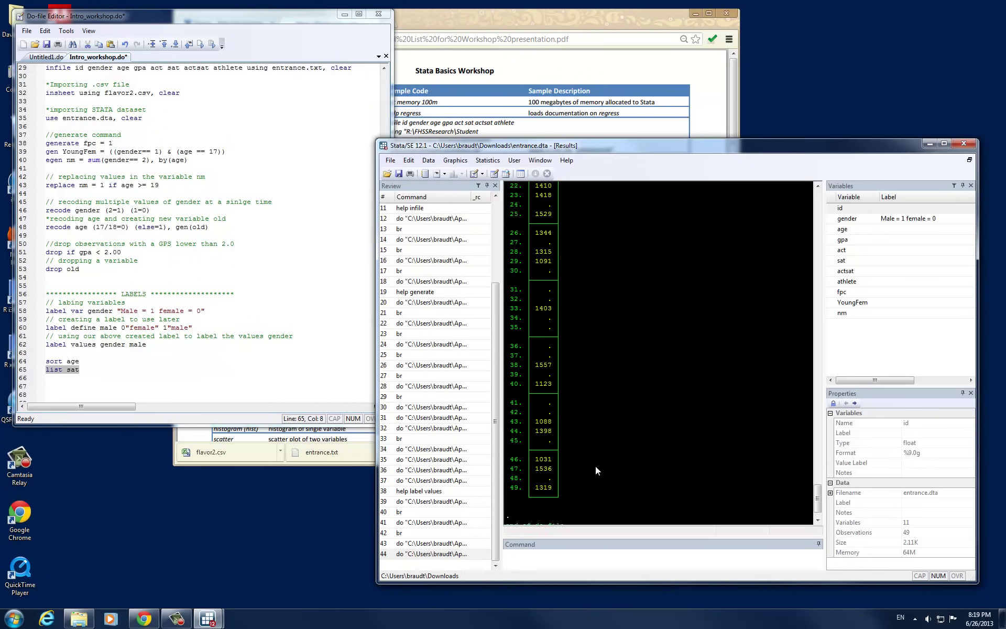
scroll(595, 460, up, 5)
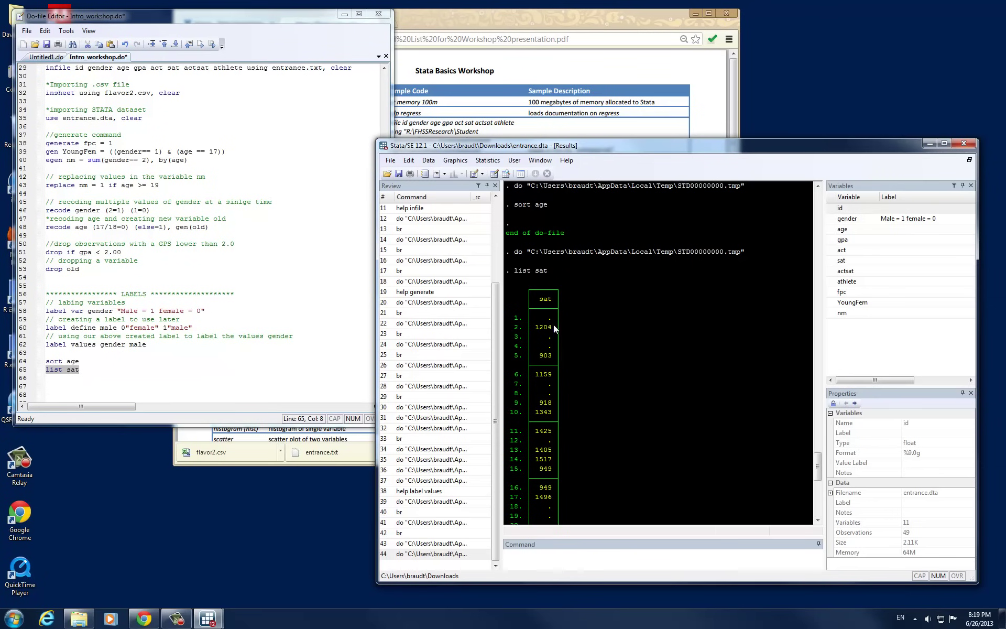
scroll(546, 330, down, 6)
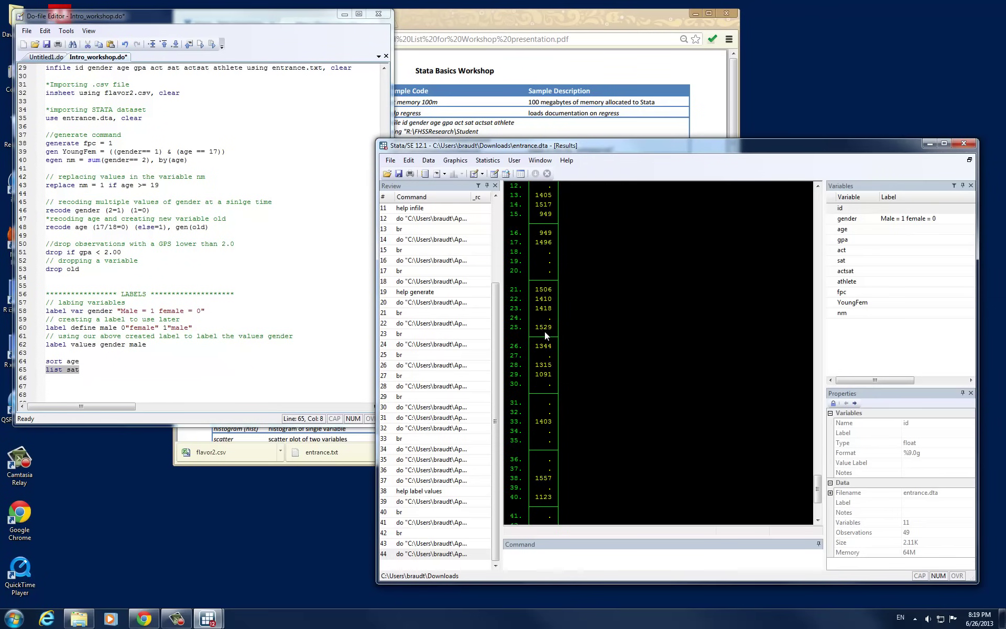
scroll(544, 332, up, 5)
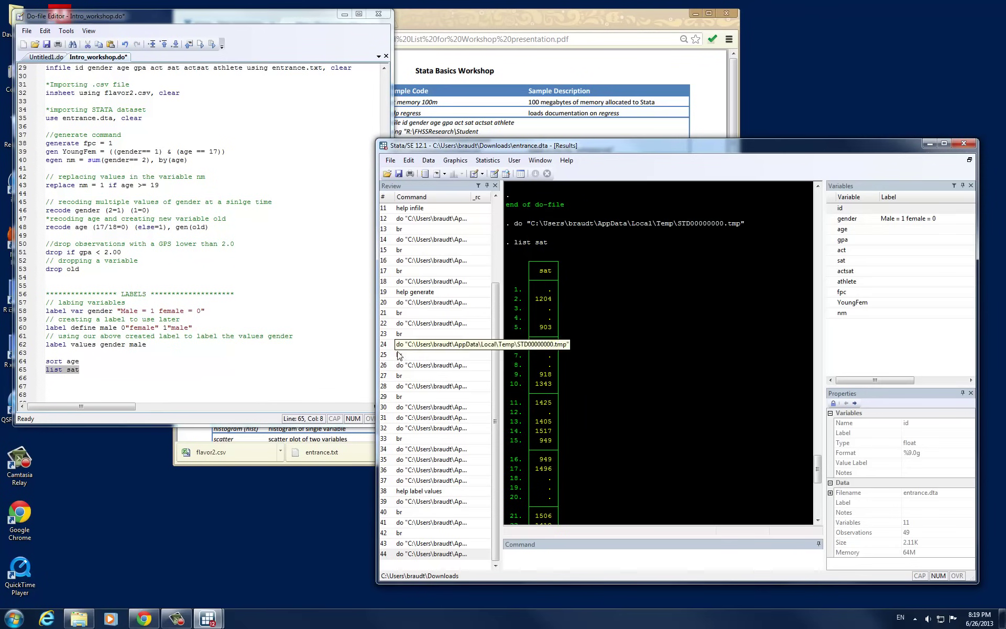
Extend the list command to list sat in 1/10 and execute that line.
click(211, 372)
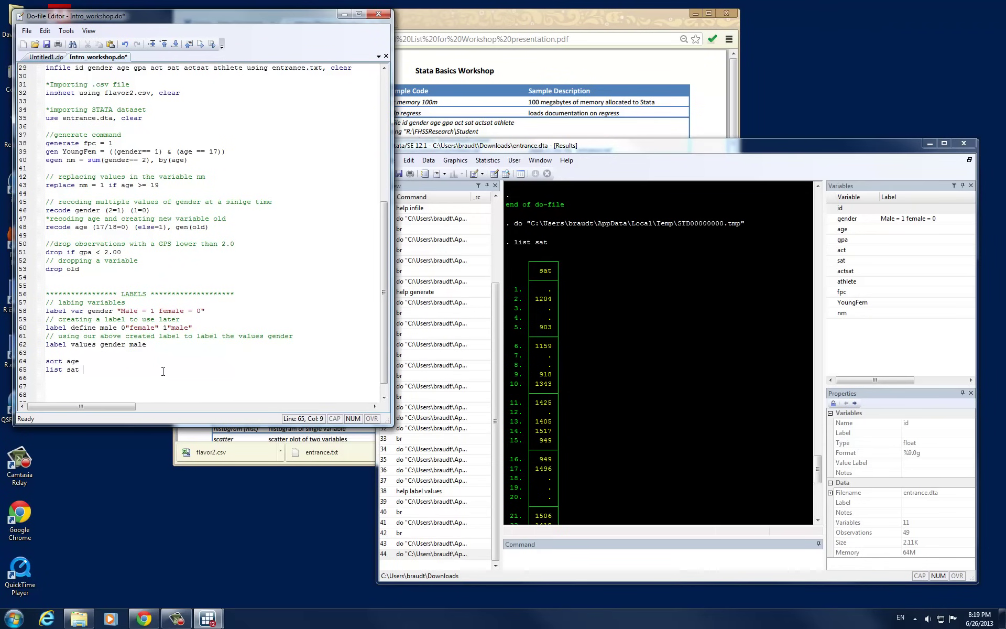
text(in 1/10)
drag(92, 370, 83, 371)
click(87, 374)
drag(97, 370, 114, 371)
scroll(116, 373, down, 1)
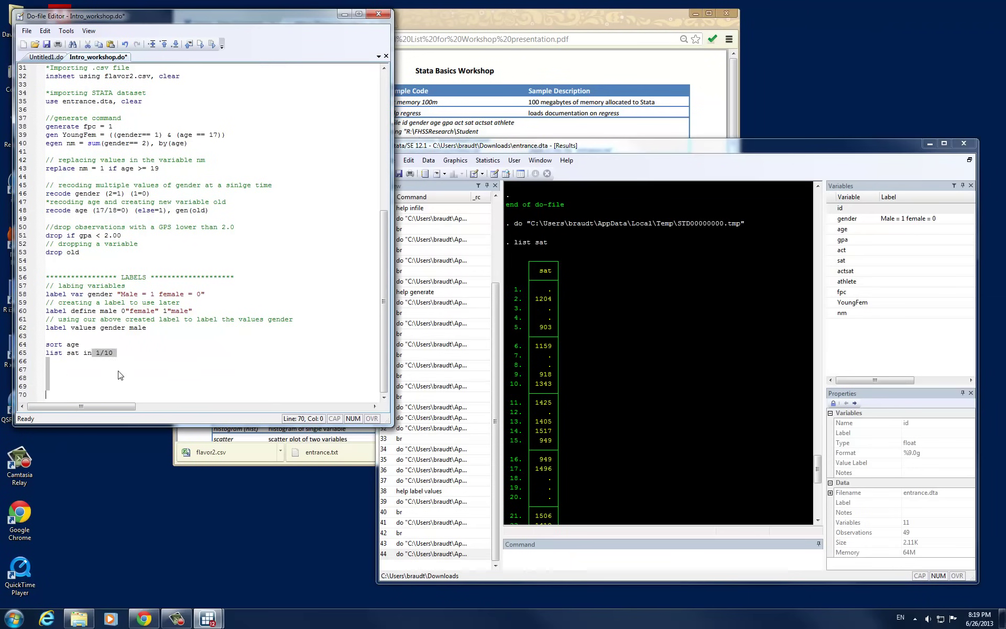
click(120, 355)
drag(114, 353, 46, 359)
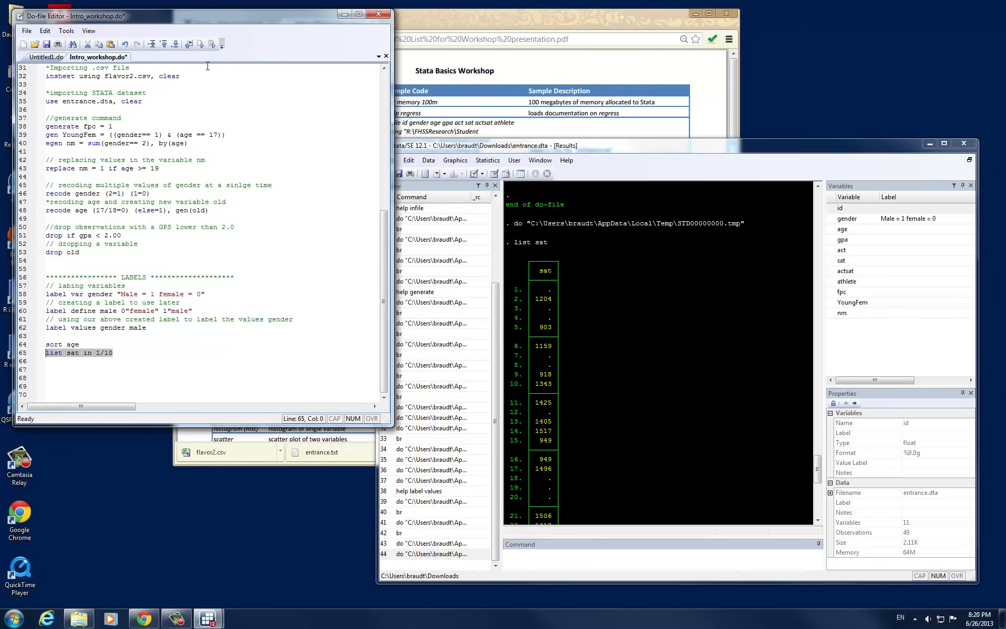
click(211, 44)
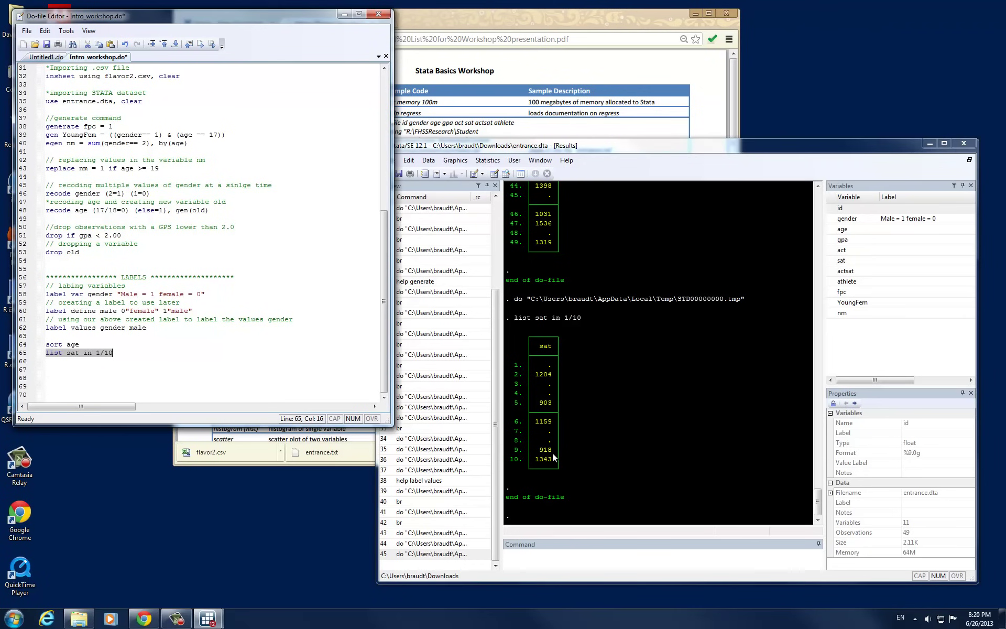
Add the command order id age act sat gpa below the list line and execute it.
click(242, 228)
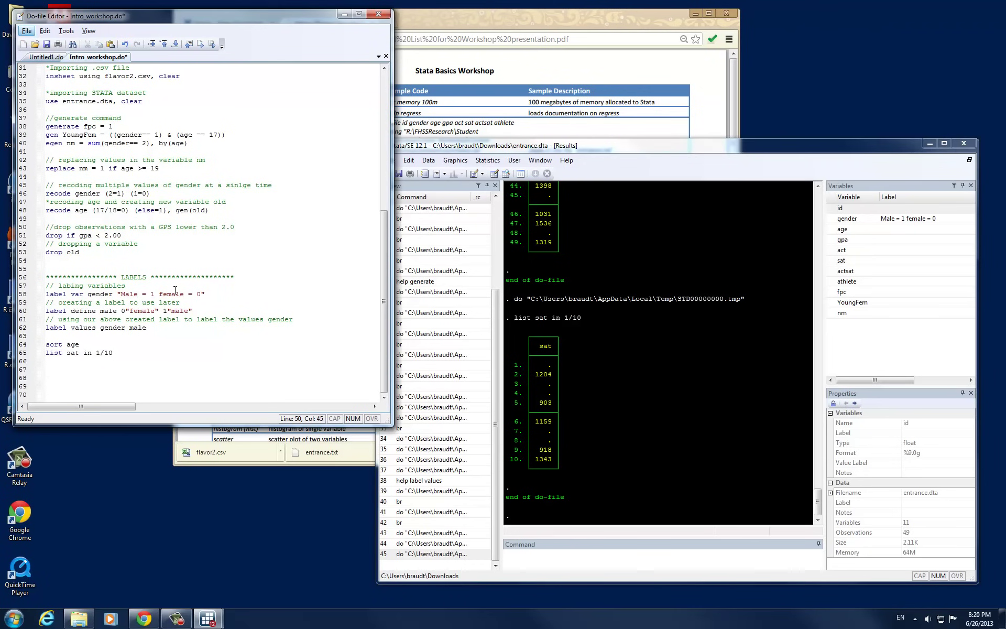
click(130, 352)
key(Return)
text(order)
text(id age act sat gpa)
key(shift+Home)
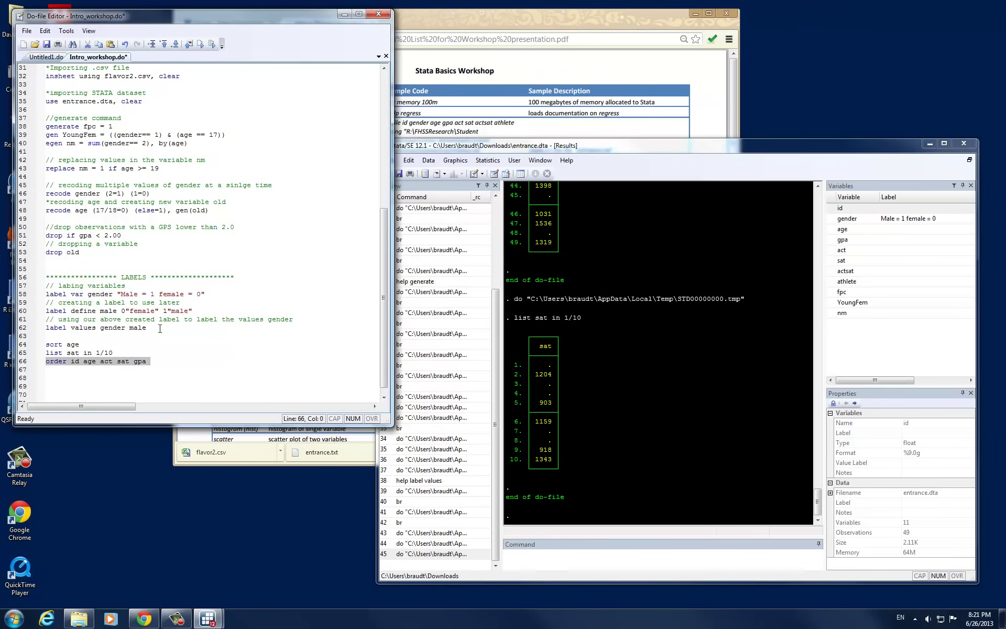
click(212, 44)
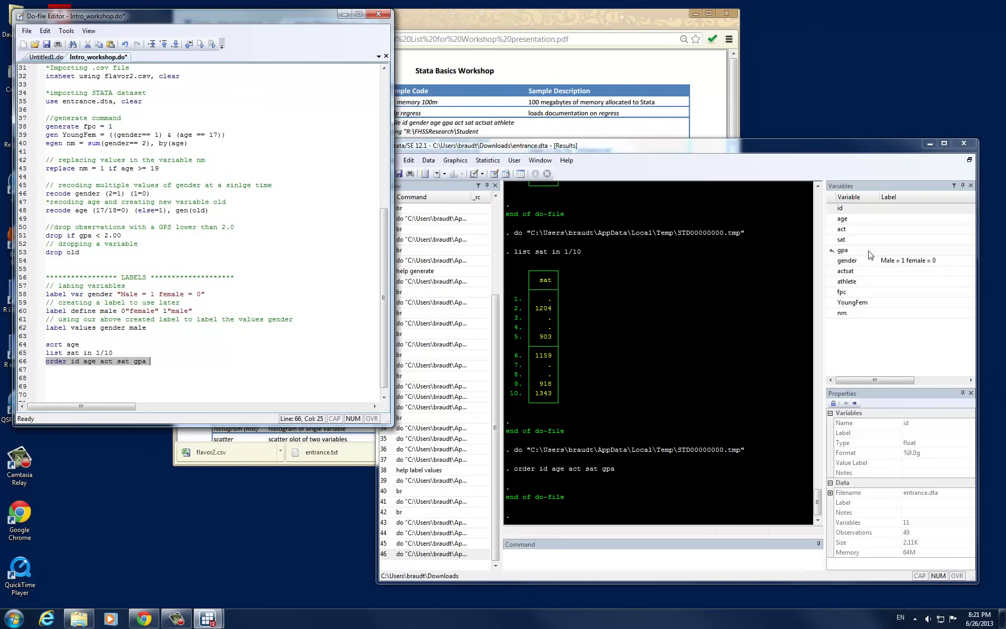
Browse the dataset with the br command to check the variable order, and close the data browser.
click(556, 553)
text(br)
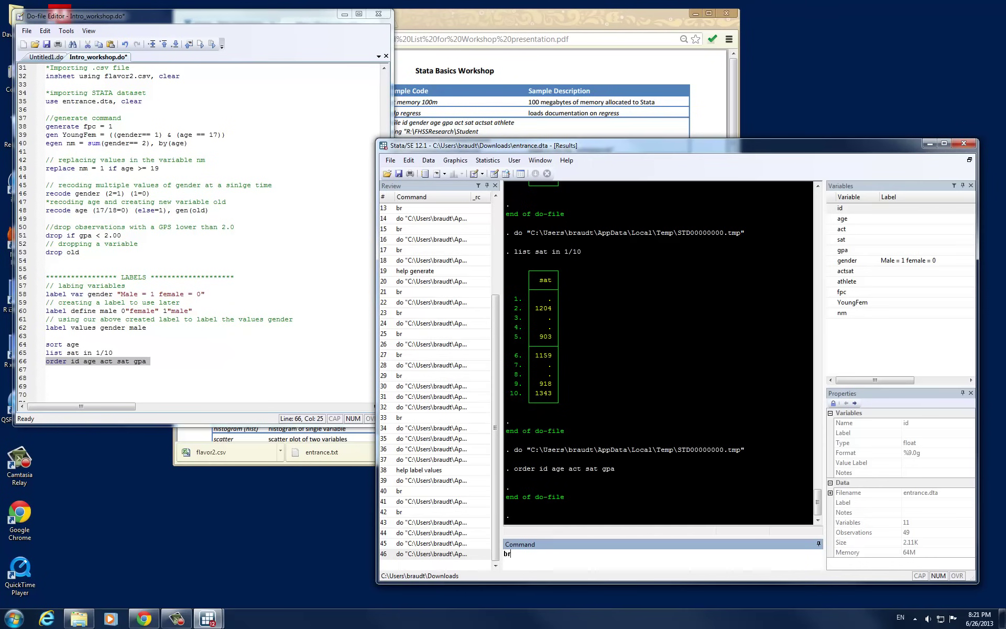
key(Return)
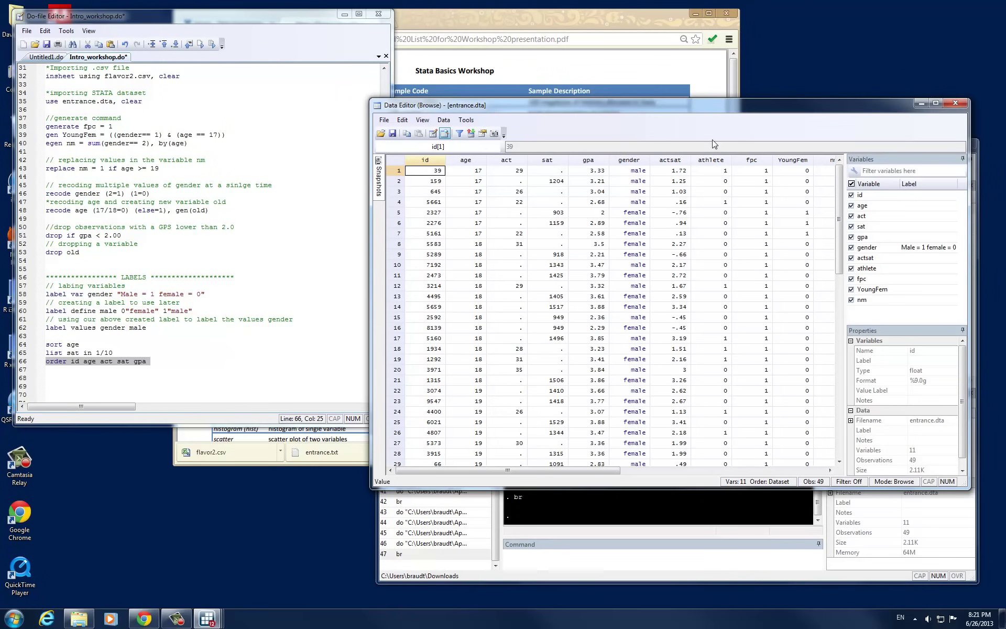
click(957, 102)
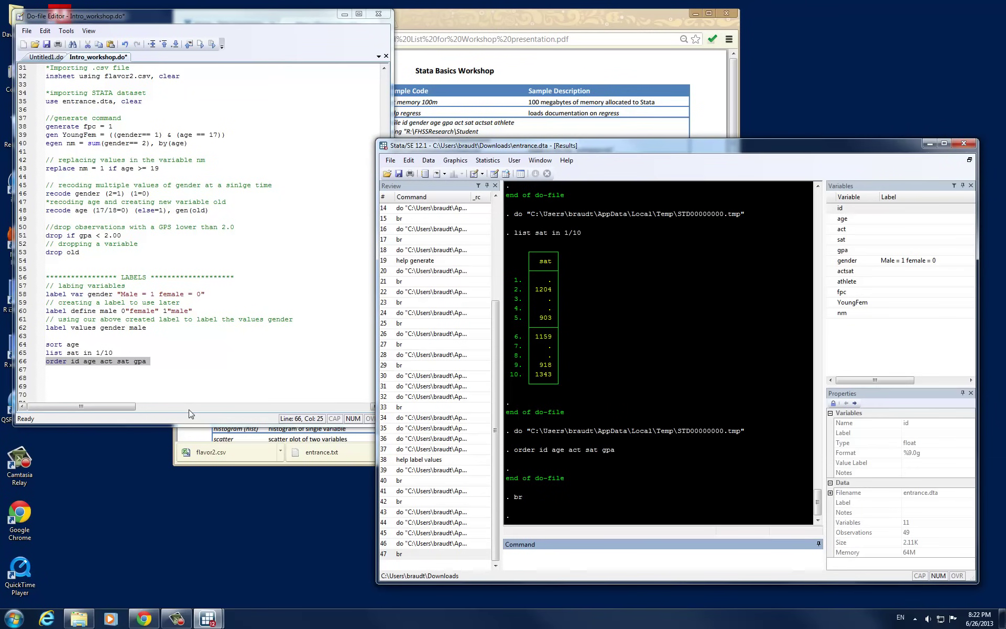
Add the command gen old = "1" below the order line, separated by a blank line, and execute it.
click(171, 361)
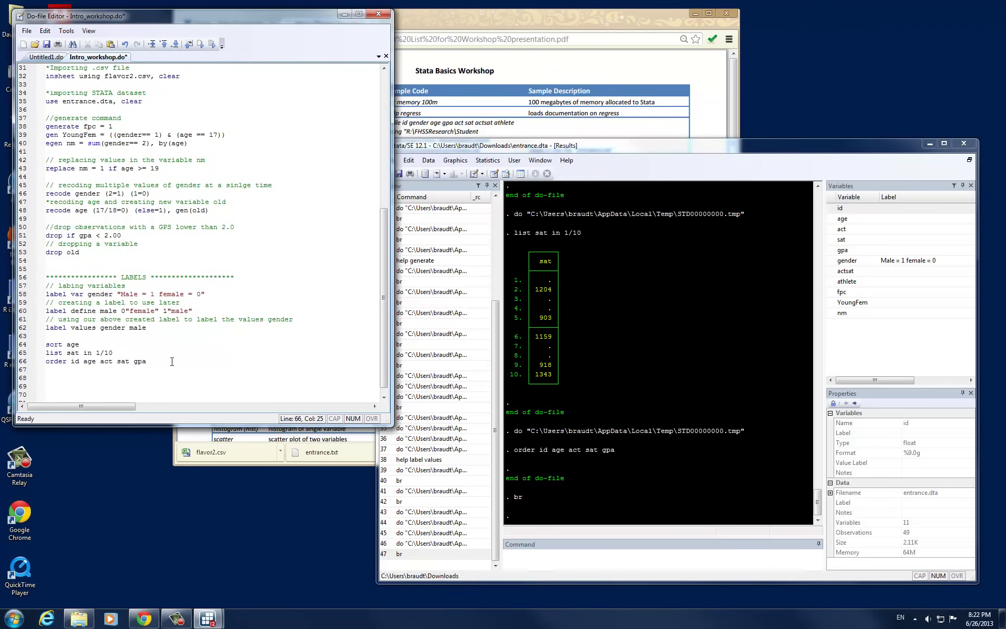
key(Return)
key(Return)
text(gen old)
text(= "1)
triple_click(106, 377)
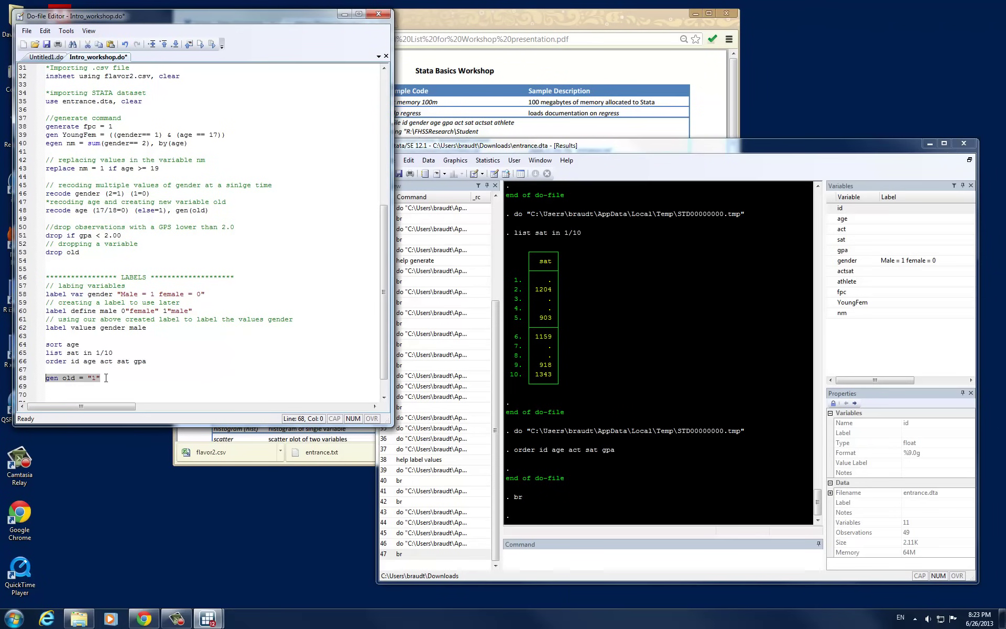
click(212, 44)
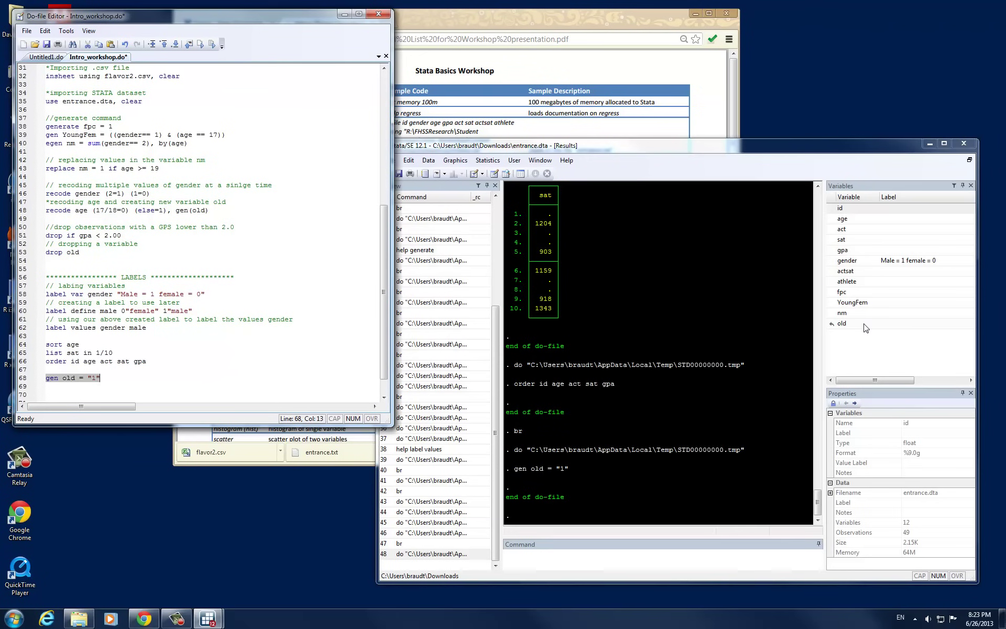
Browse the dataset with the br command, check the storage type of the old variable, and close the data browser.
click(684, 555)
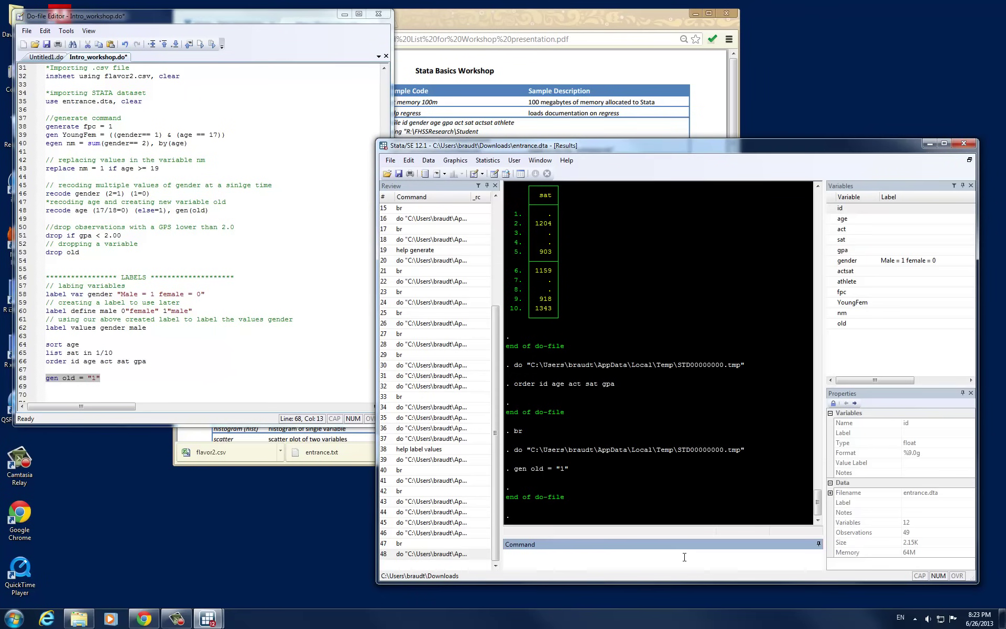
text(br)
key(Return)
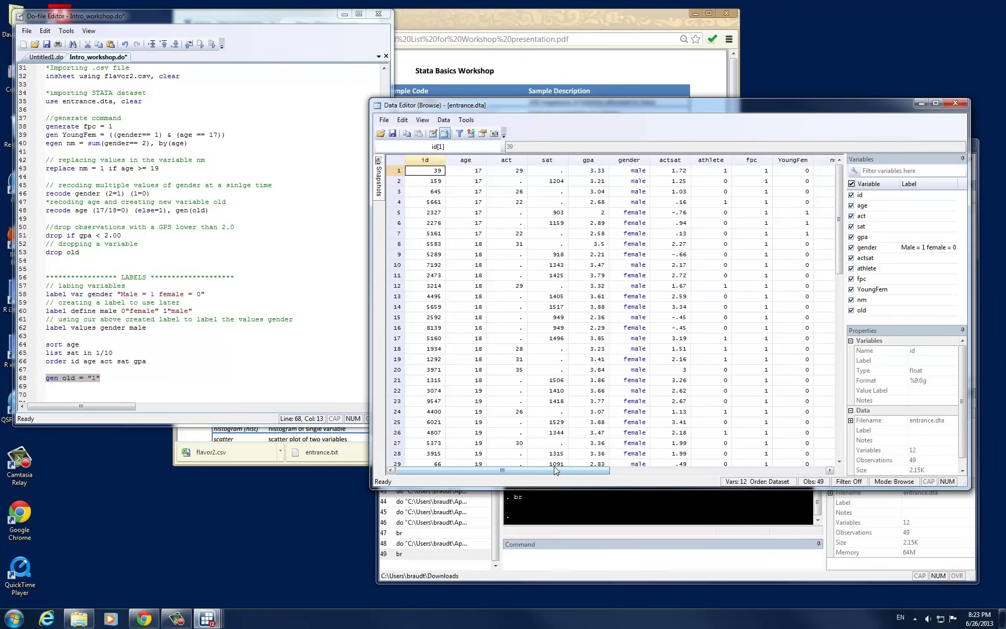
drag(543, 471, 612, 470)
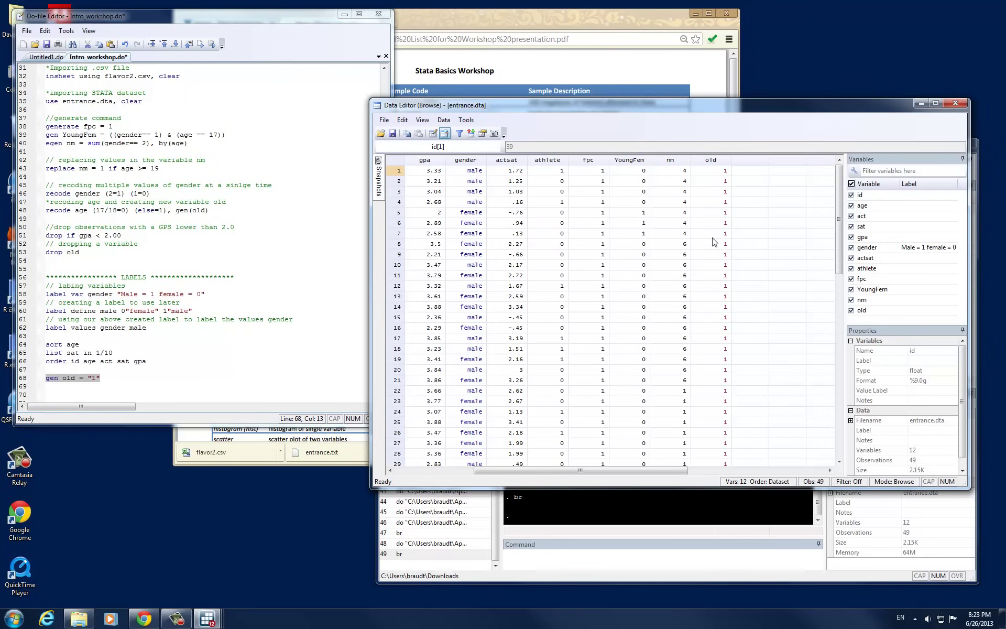
click(723, 175)
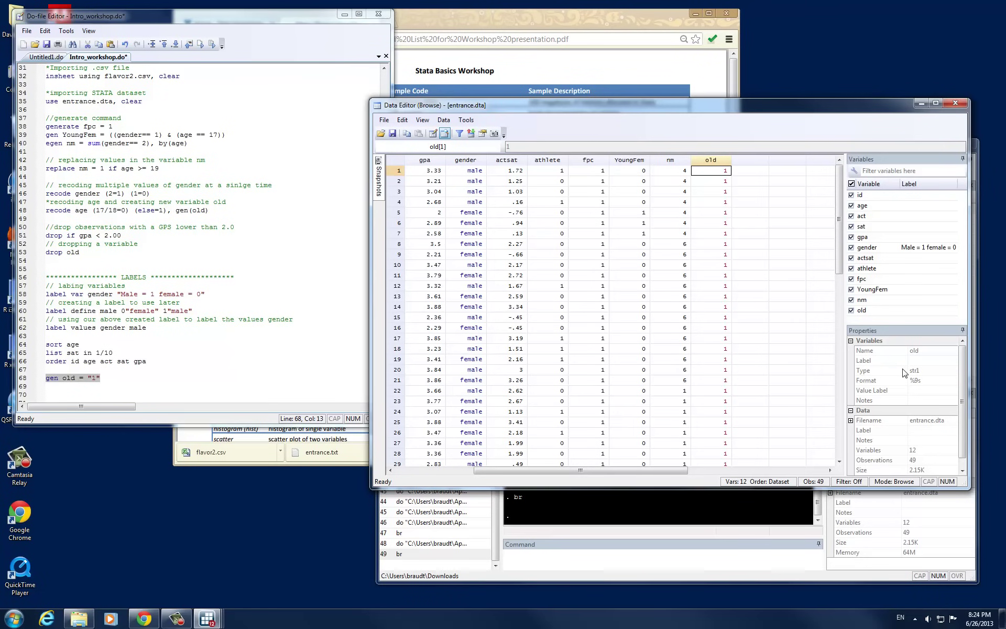
click(955, 103)
Add the command destring old below the gen old line and try executing it without an option.
click(123, 378)
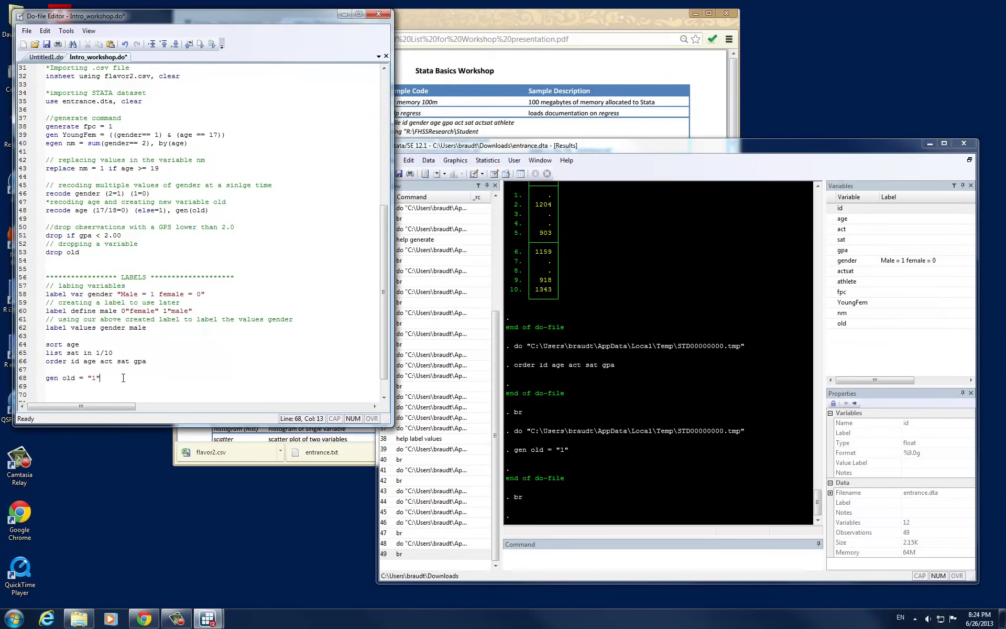
key(Return)
text(desting ol)
key(Left)
key(Left)
key(Left)
key(Left)
key(Left)
key(Left)
key(Left)
text(r)
click(109, 386)
drag(109, 387, 45, 386)
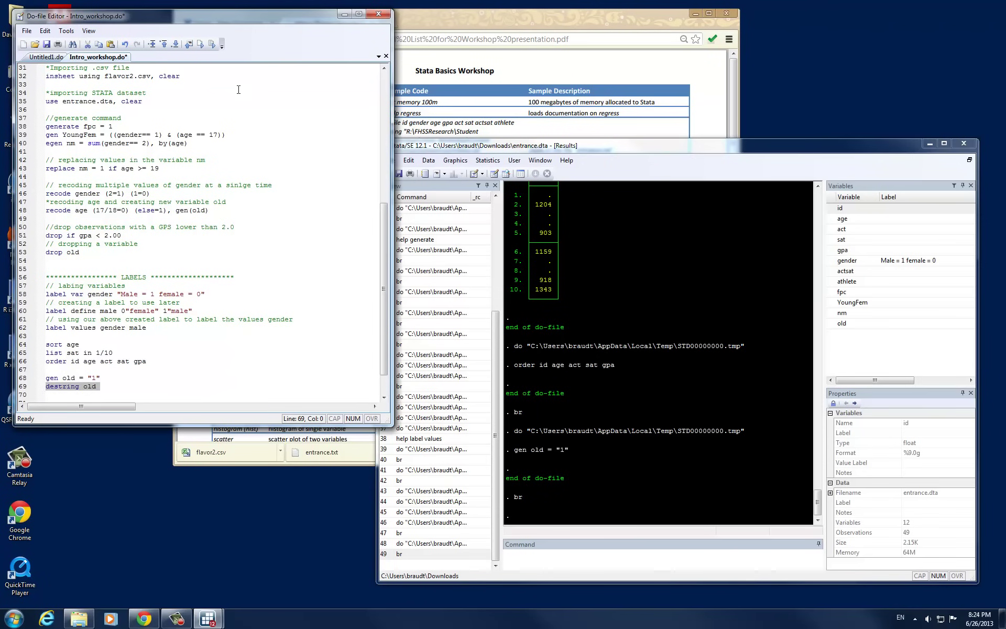
click(213, 44)
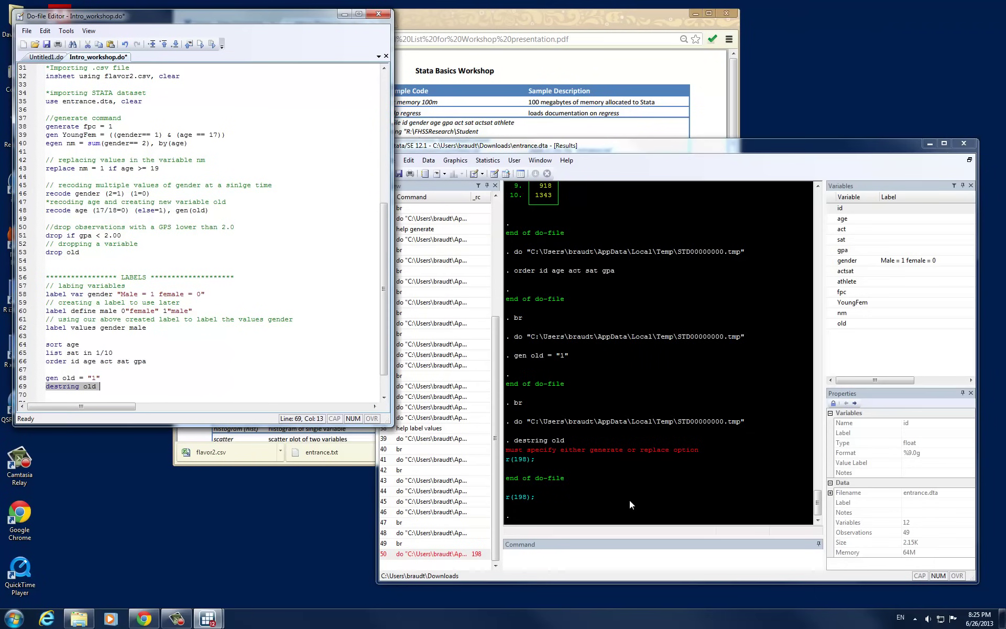
Extend the destring command to destring old, replace and execute that line.
click(182, 390)
text(repal)
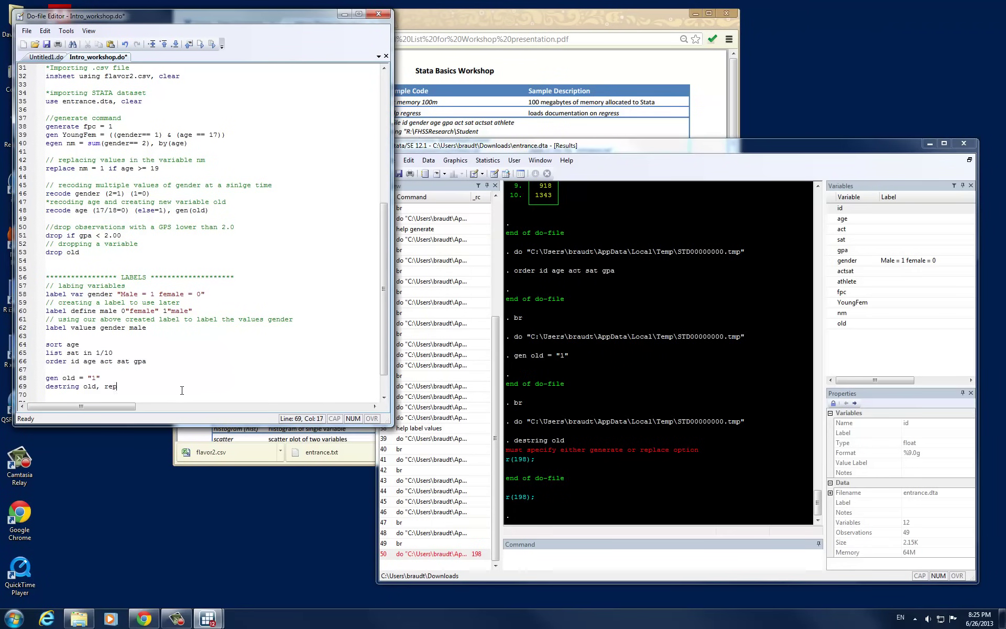
key(BackSpace)
key(BackSpace)
text(lace)
key(shift+Home)
click(212, 44)
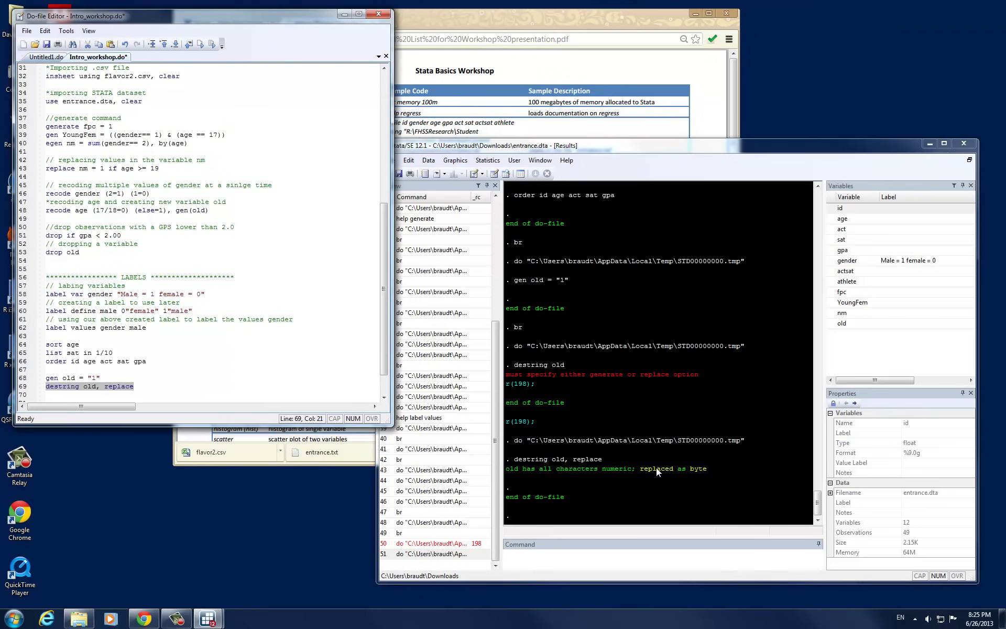
Browse the dataset again to check the type of the destringed old variable, and close the data browser.
click(600, 562)
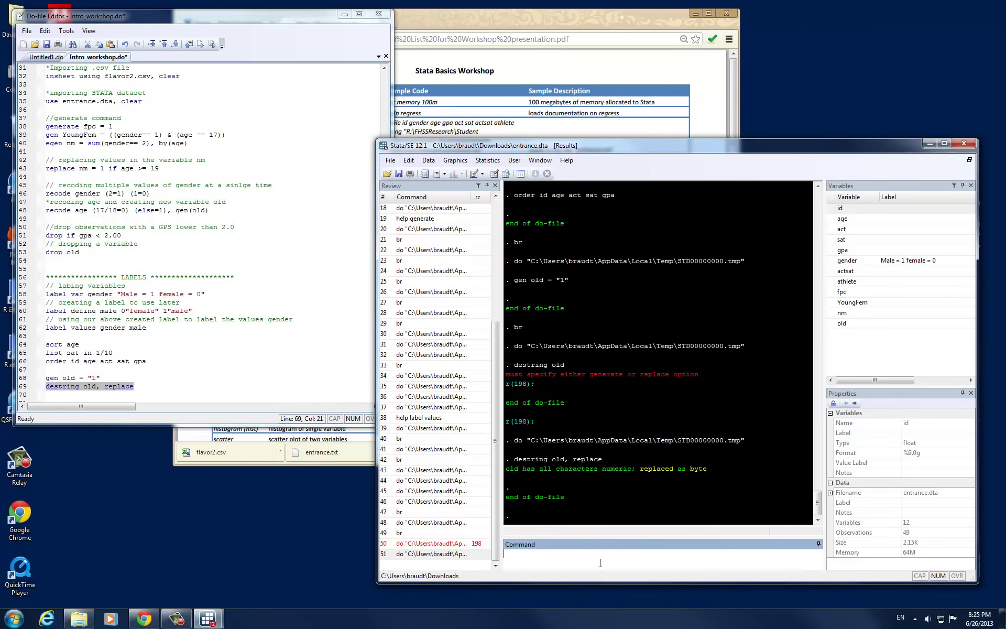
text(br)
key(Return)
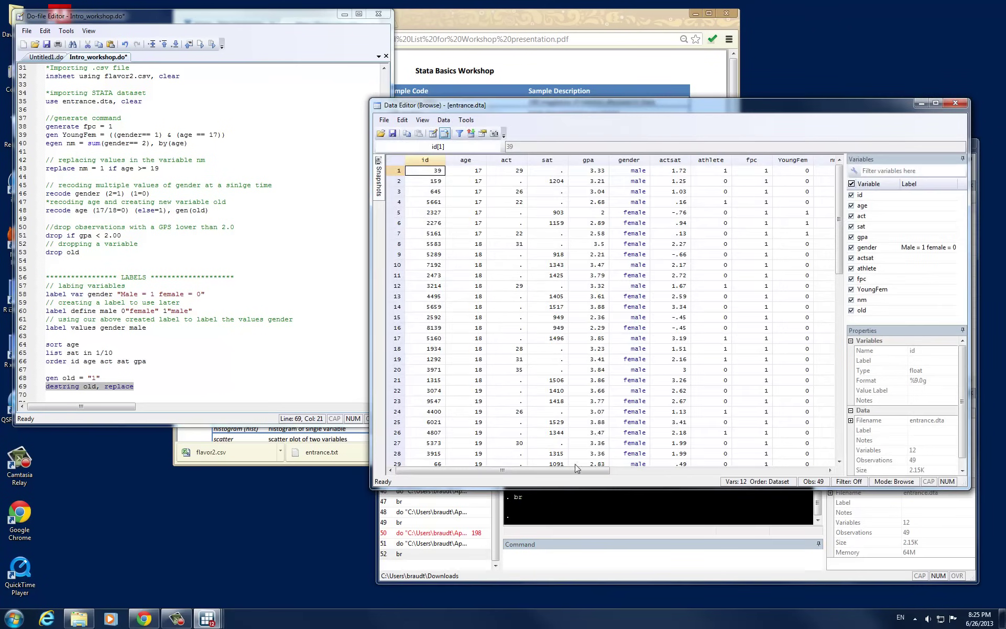
drag(579, 474, 637, 463)
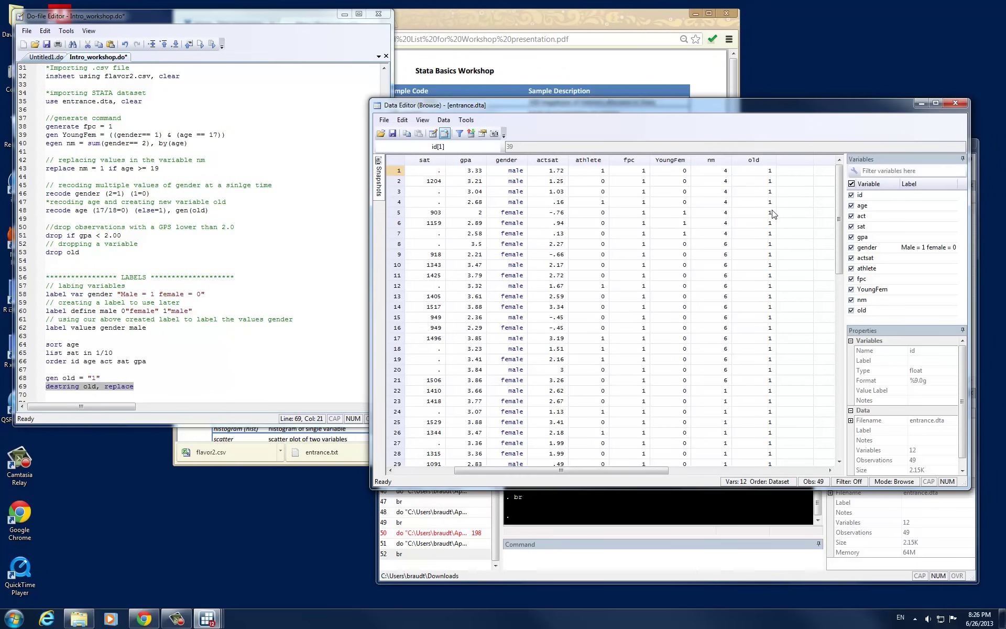
click(765, 265)
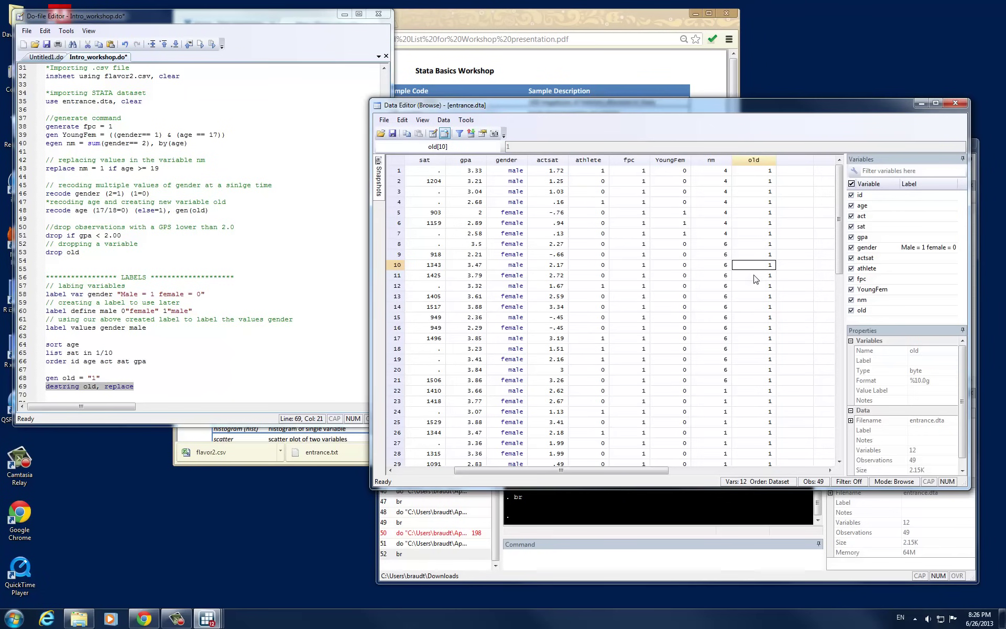
click(954, 104)
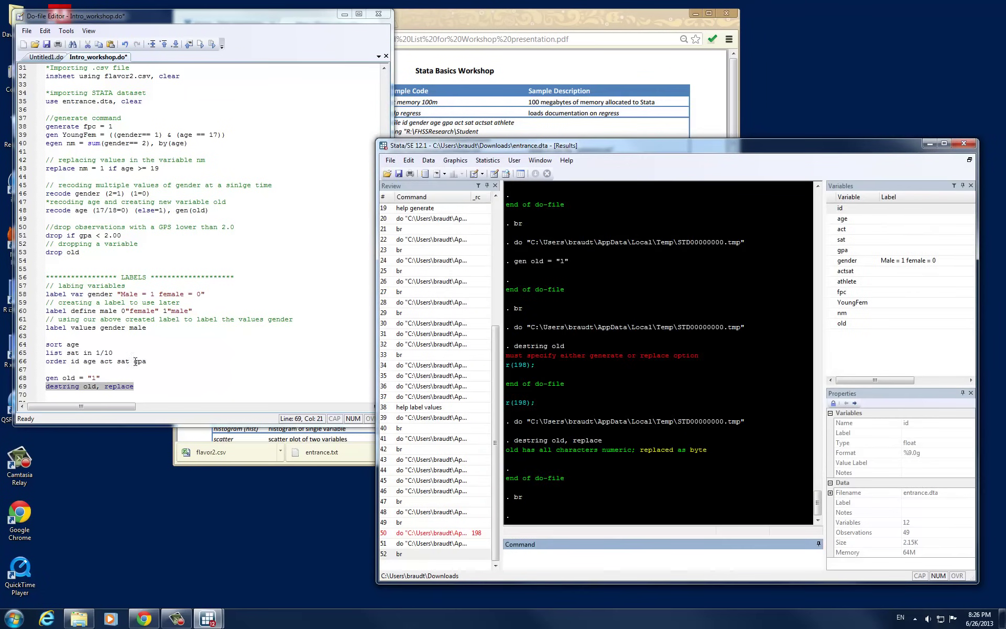
Add the command sum gpa below the destring line, following the sample code in the workshop command list PDF, and execute it to view its summary.
click(164, 387)
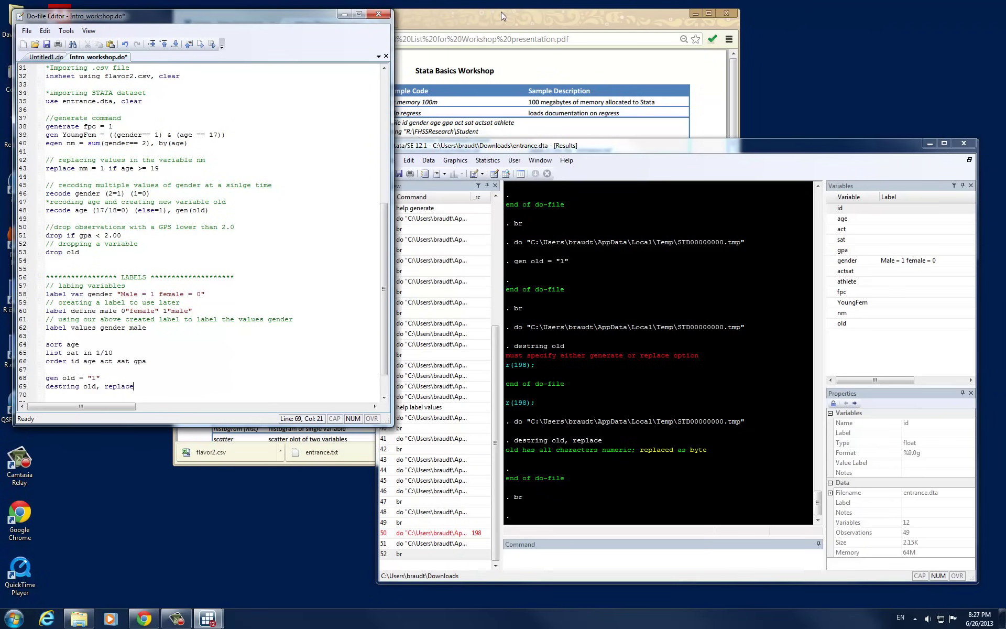
key(Return)
key(Return)
key(Return)
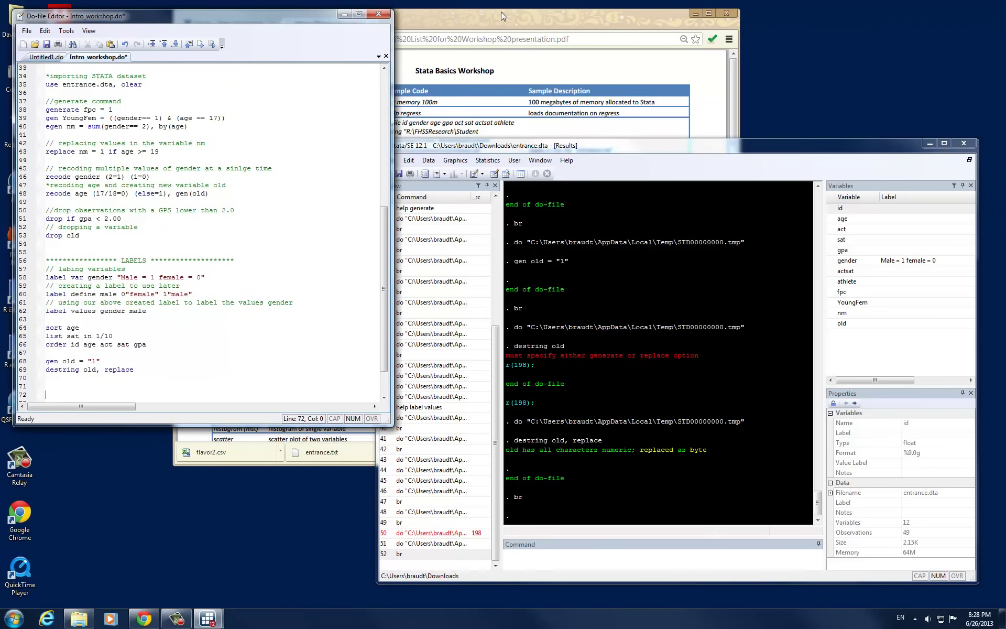
text(sum)
click(489, 15)
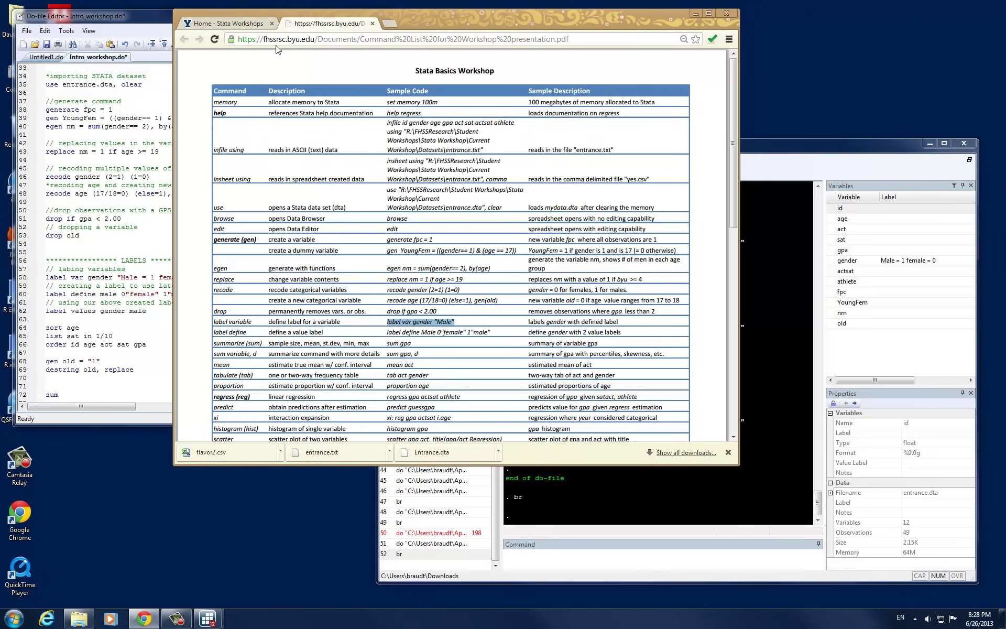
double_click(388, 343)
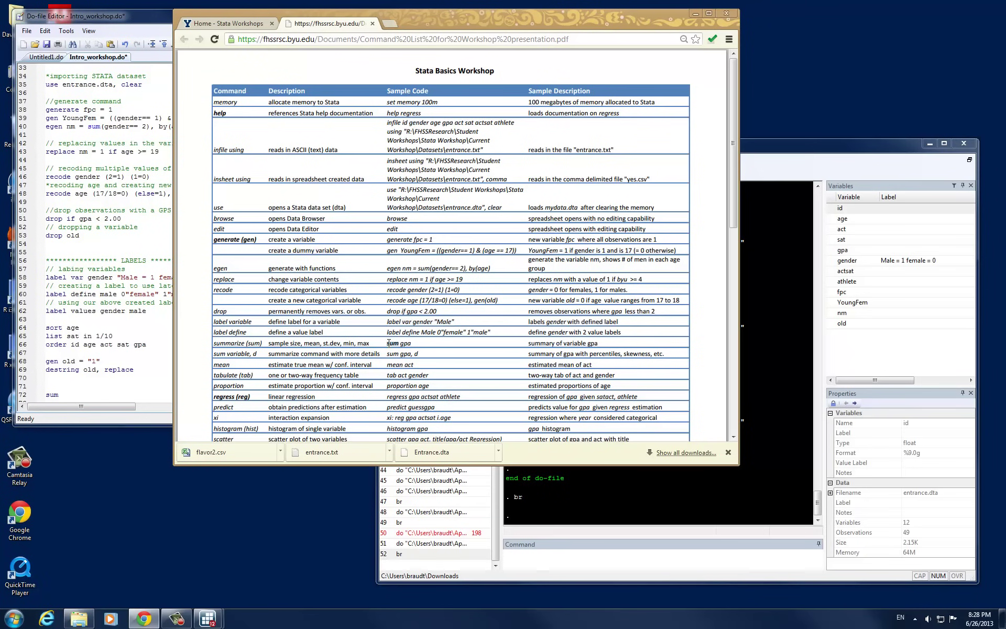
drag(388, 343, 423, 348)
click(84, 394)
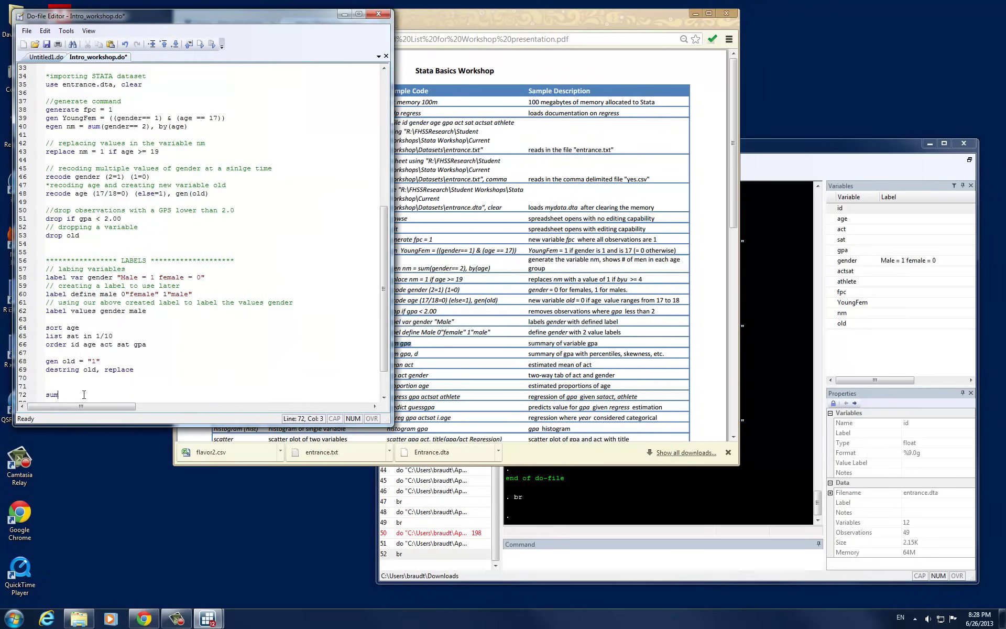
text(gpa)
key(shift+Home)
click(211, 44)
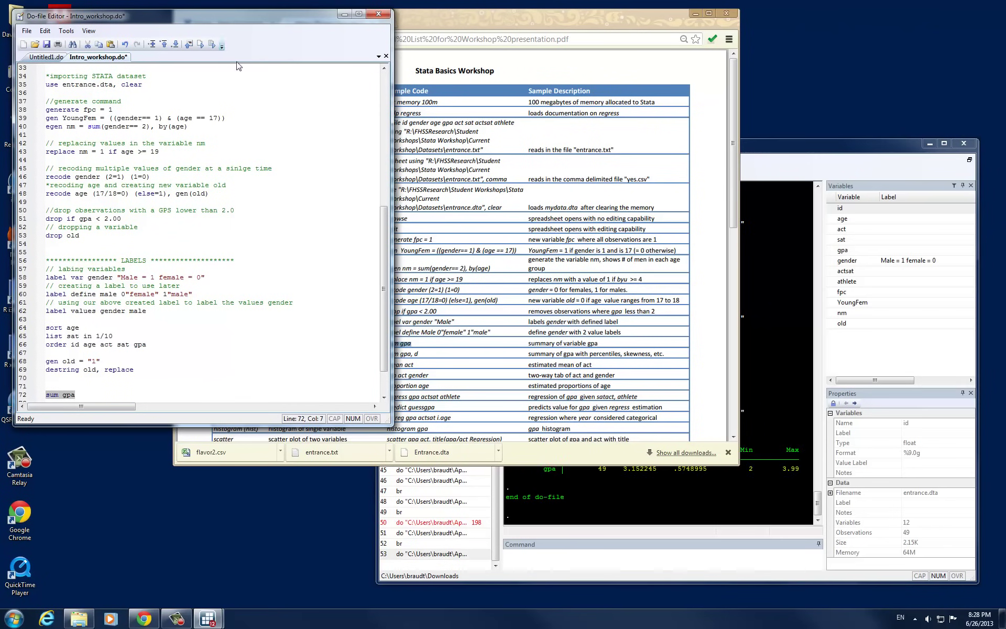
click(639, 501)
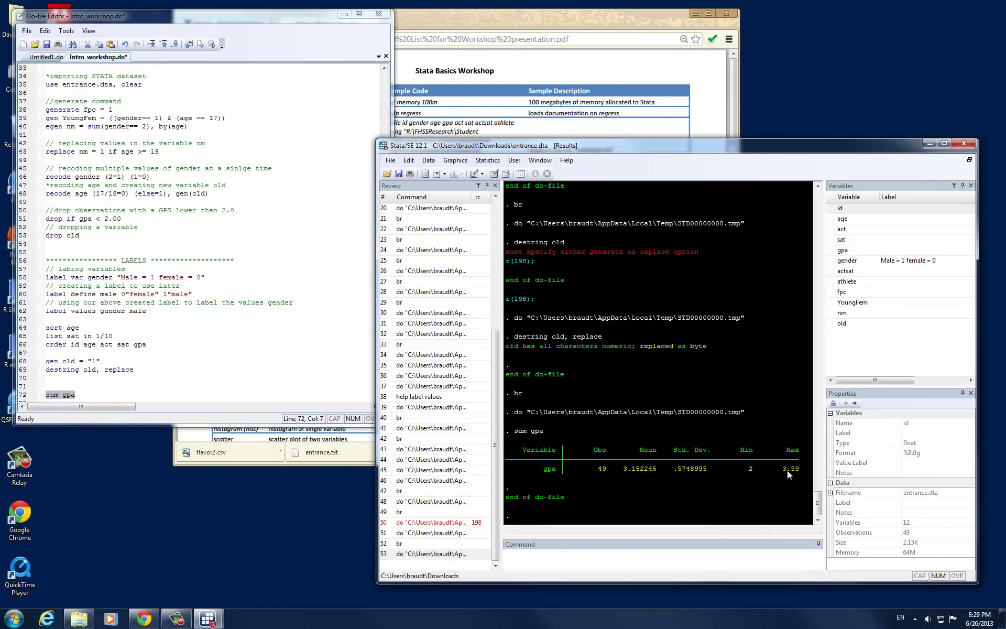
Duplicate the sum gpa line directly below itself and append the detail option to make it sum gpa, d.
click(114, 395)
key(shift+Home)
key(ctrl+c)
key(End)
key(Return)
key(ctrl+v)
text(, d)
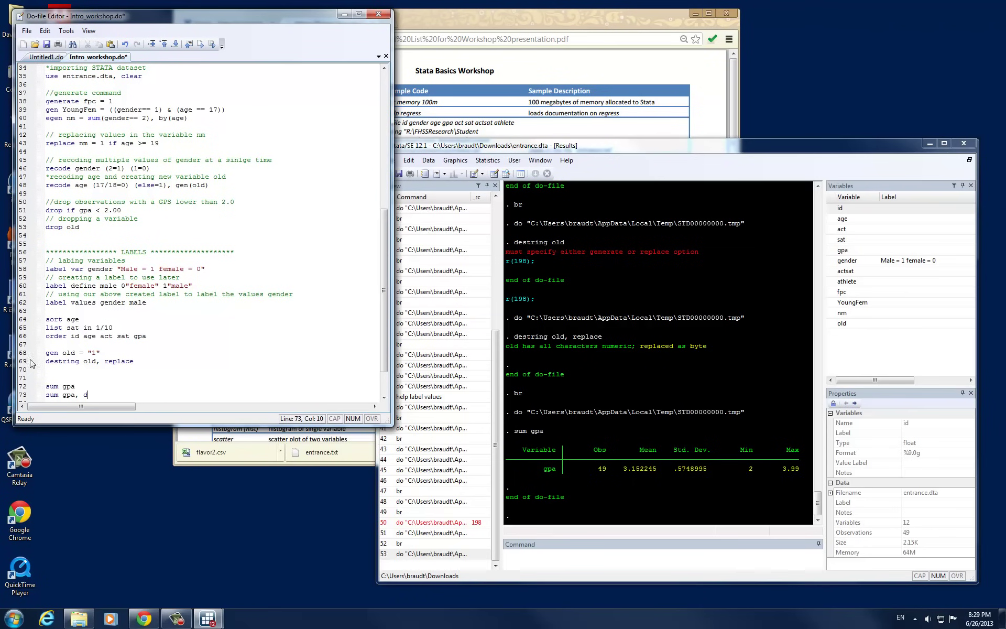
Execute only the sum gpa, d line to produce the detailed summary of gpa.
drag(75, 386, 46, 397)
click(76, 394)
click(55, 396)
double_click(67, 395)
click(80, 397)
drag(80, 398, 78, 397)
scroll(78, 397, down, 1)
click(89, 388)
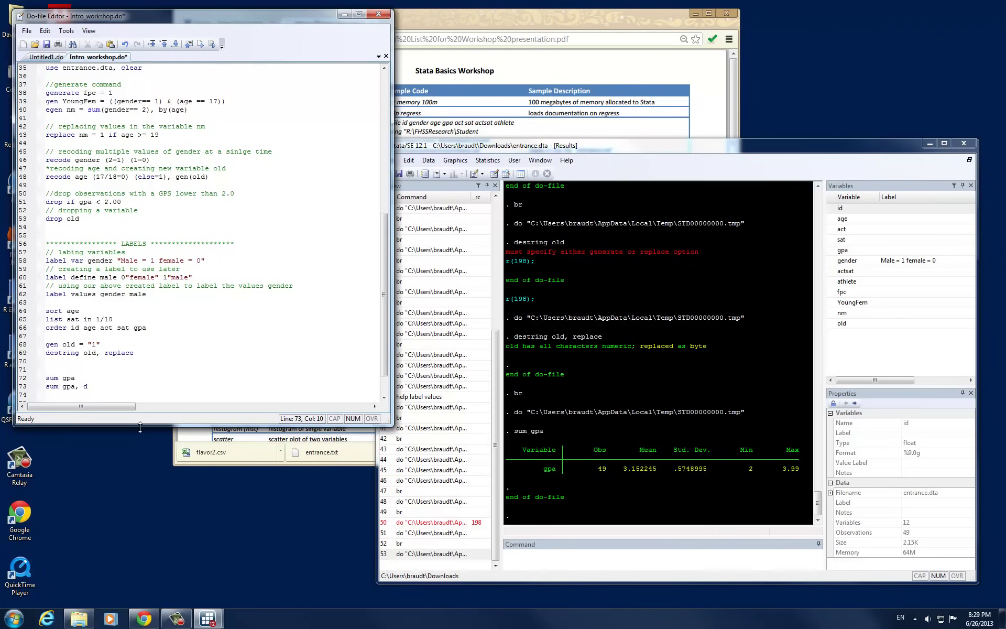
key(shift+Home)
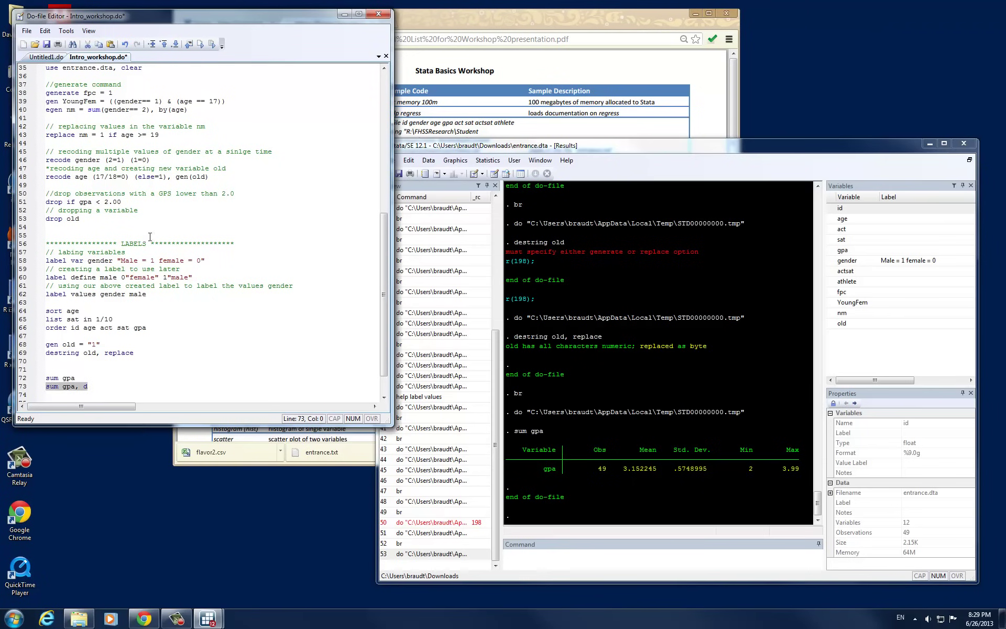
click(212, 44)
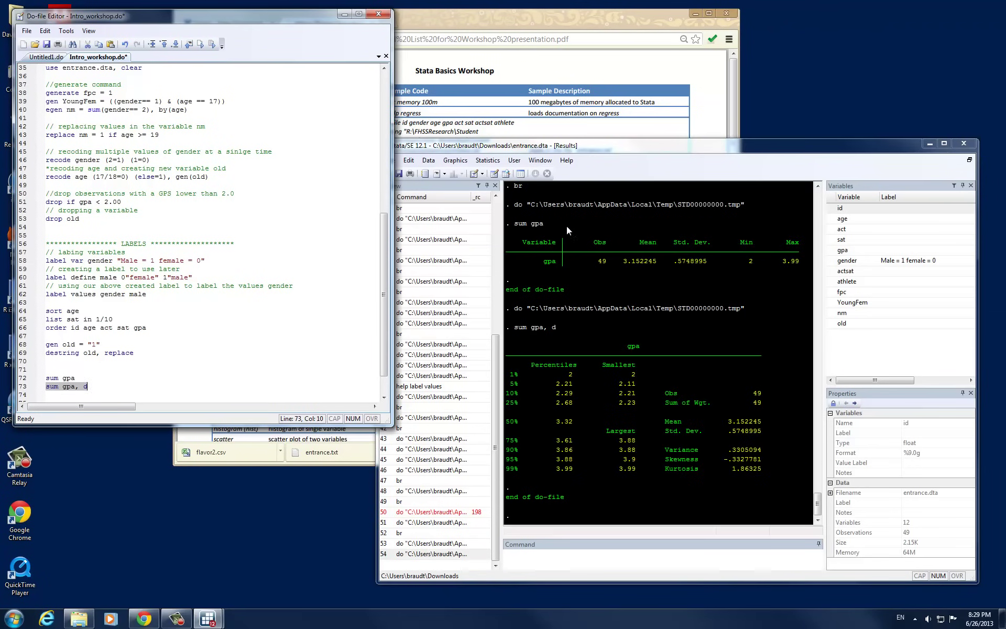
Compare the basic and detailed gpa summaries in the results, including the skewness and kurtosis rows.
drag(517, 224, 743, 272)
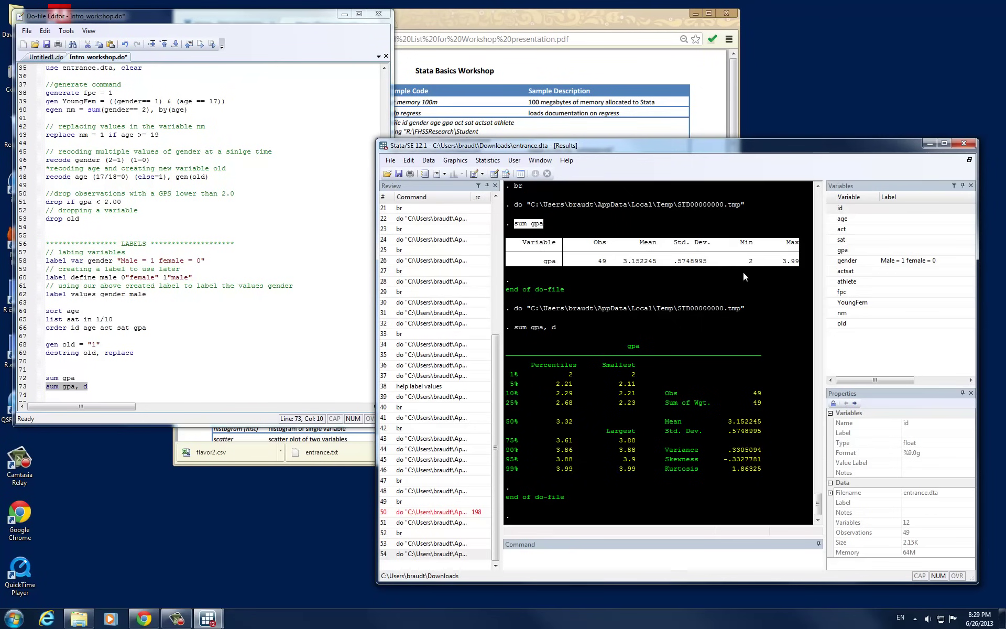
click(607, 278)
drag(518, 326, 759, 485)
click(732, 498)
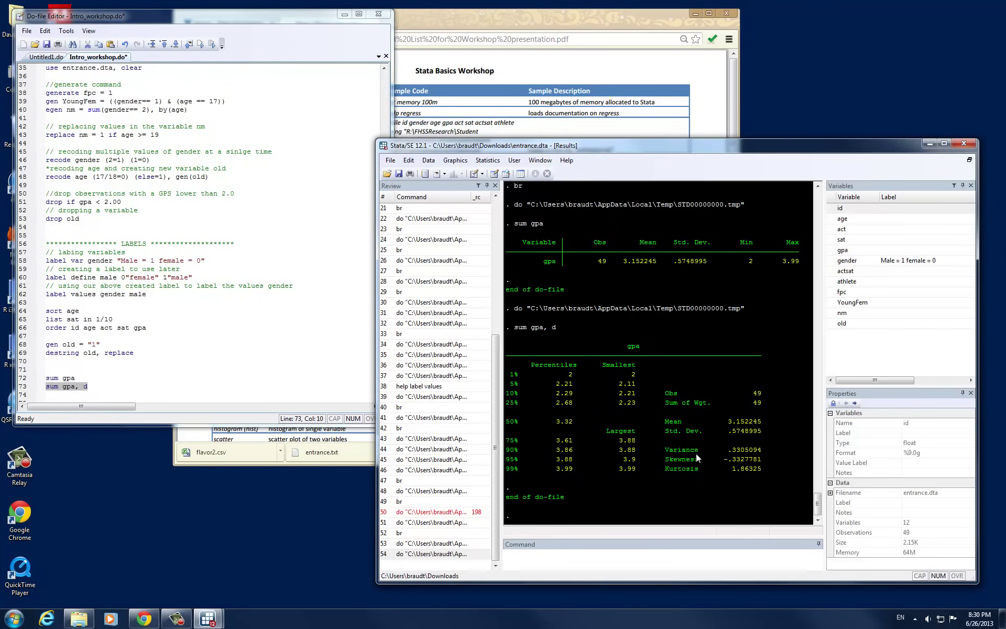
drag(666, 459, 765, 469)
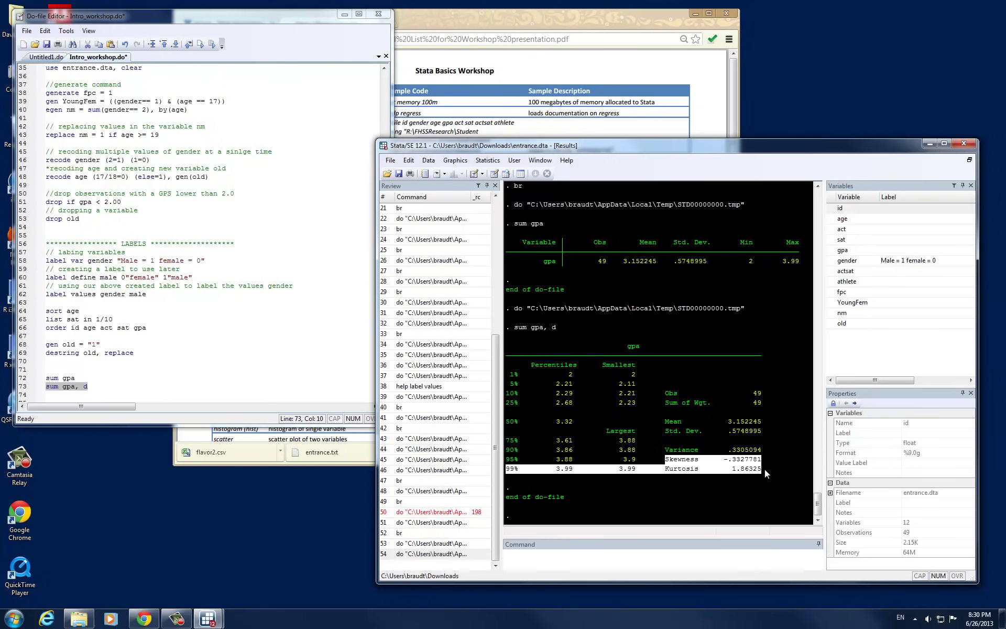
click(686, 470)
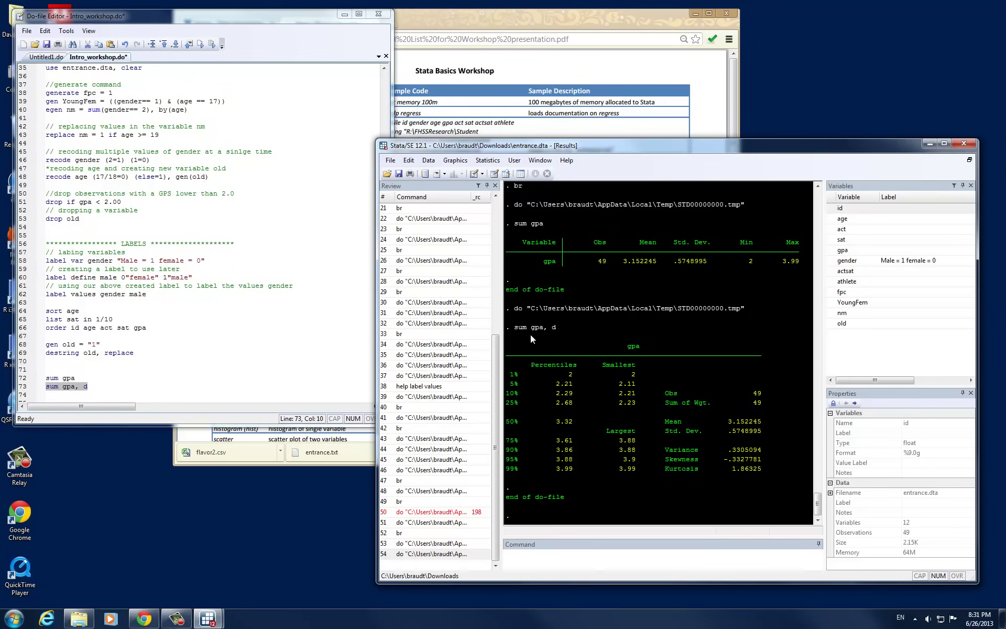
key(alt)
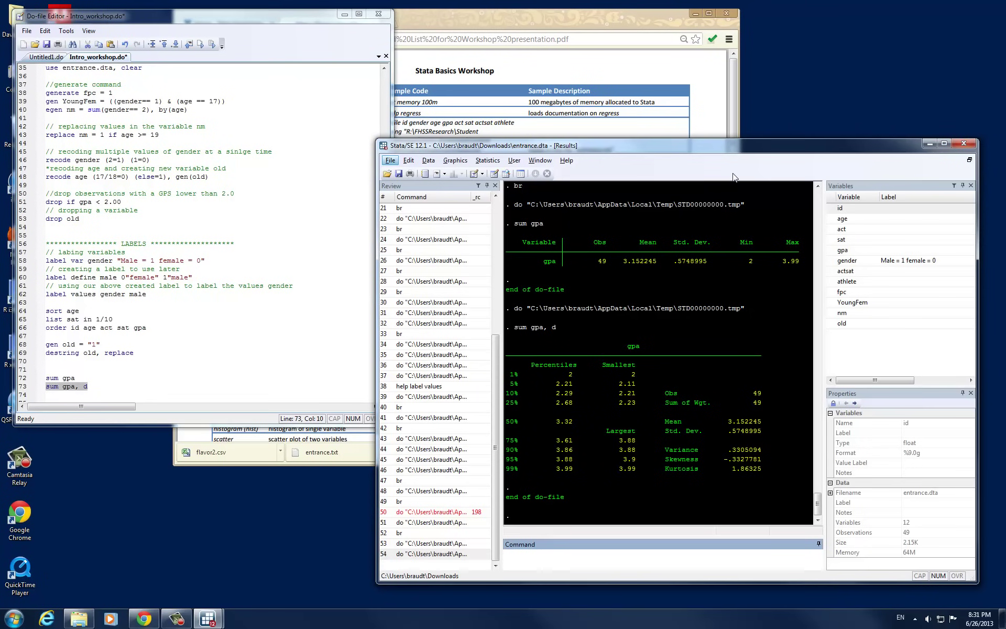
Add the two-way table command tab act gender below the sum gpa, d line, separated by a blank line.
click(103, 390)
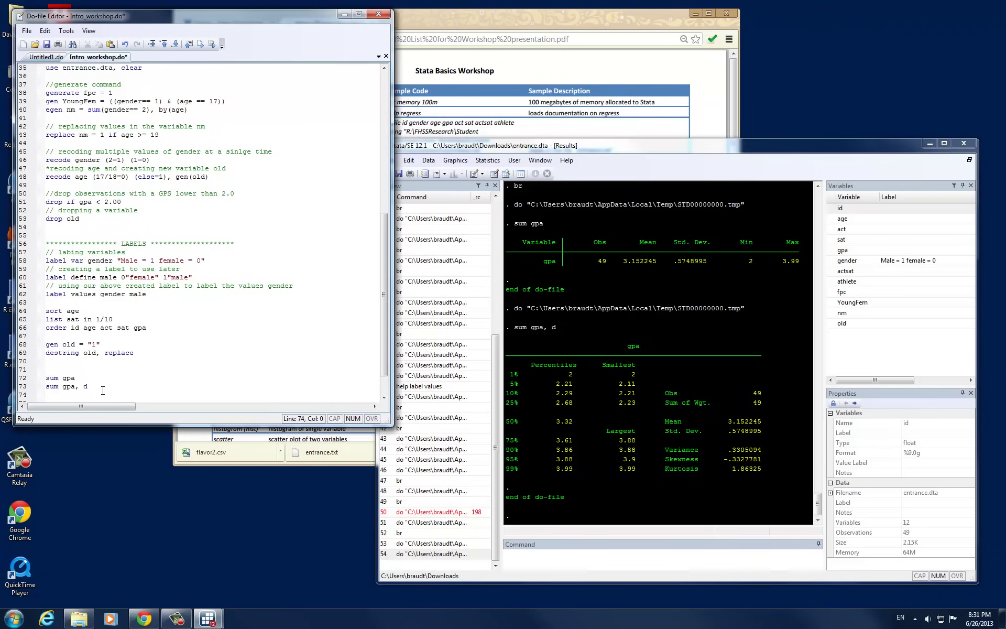
key(Return)
key(Return)
text(tab act gender)
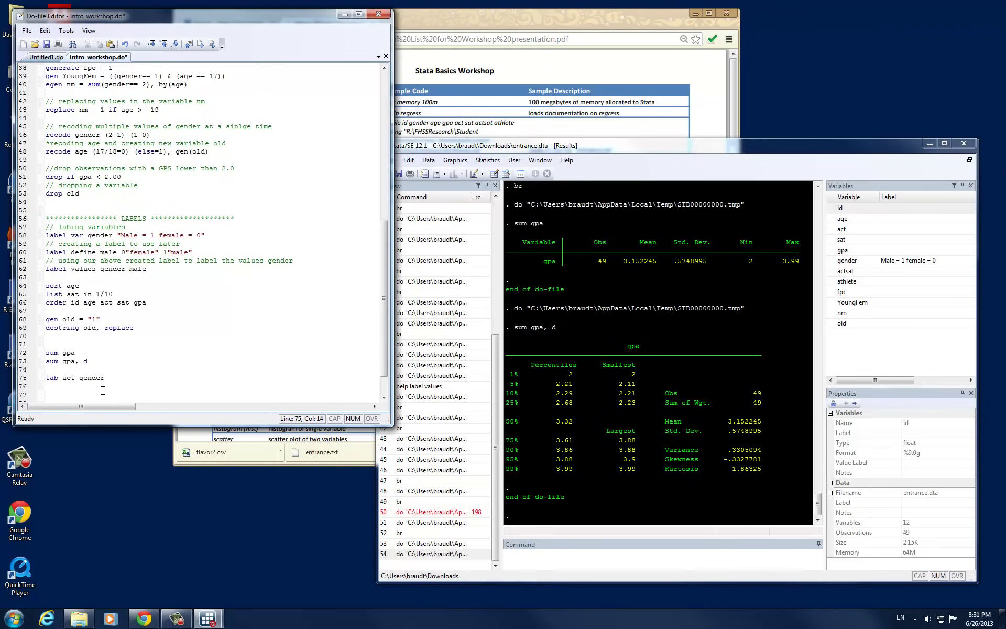
Execute only the tab act gender line and examine the variable label and value labels heading the two-way table.
key(shift+Home)
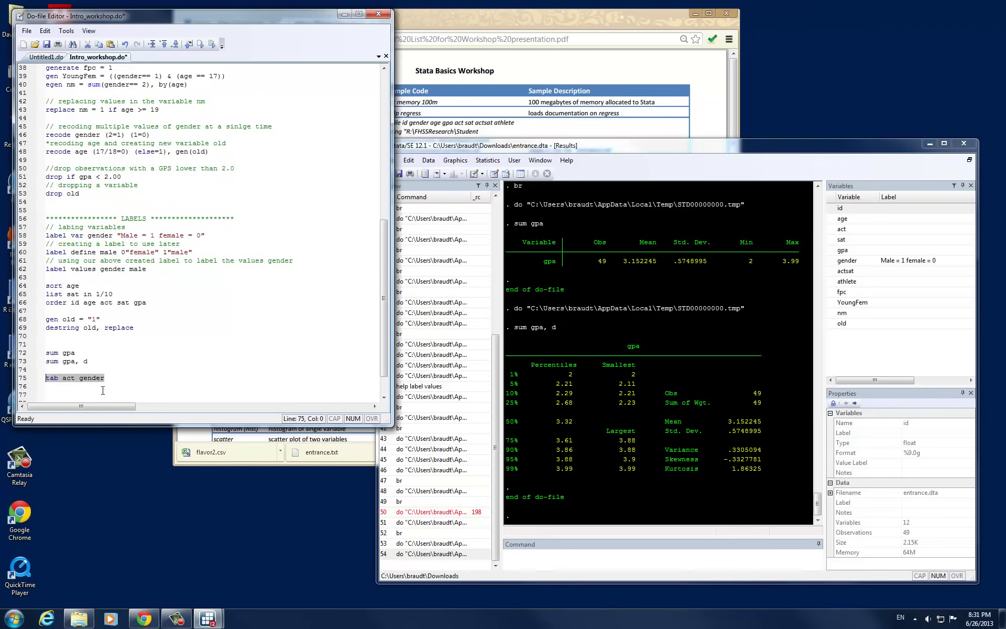
click(212, 44)
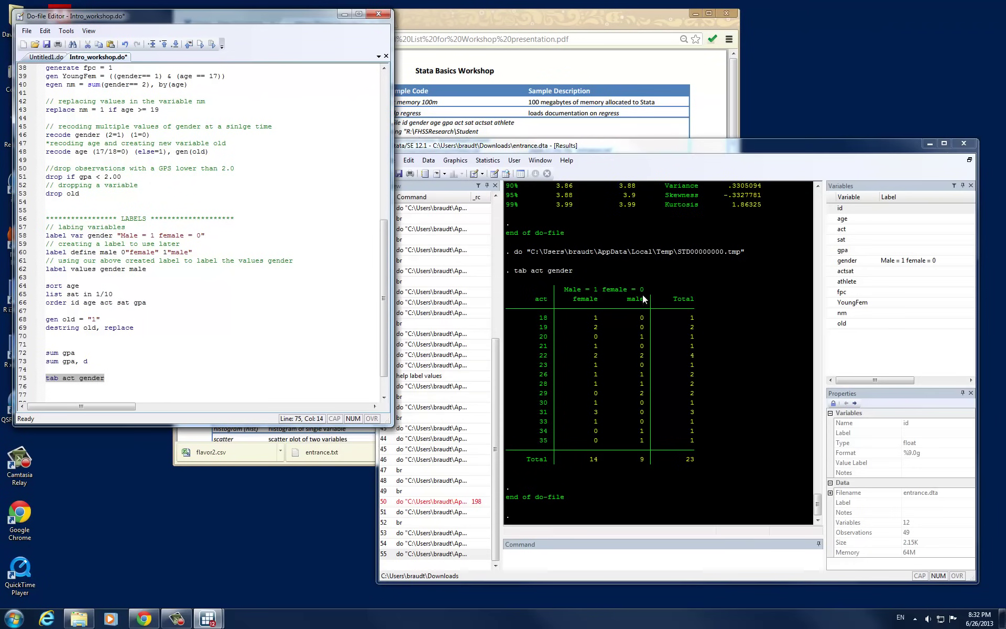
drag(564, 290, 642, 292)
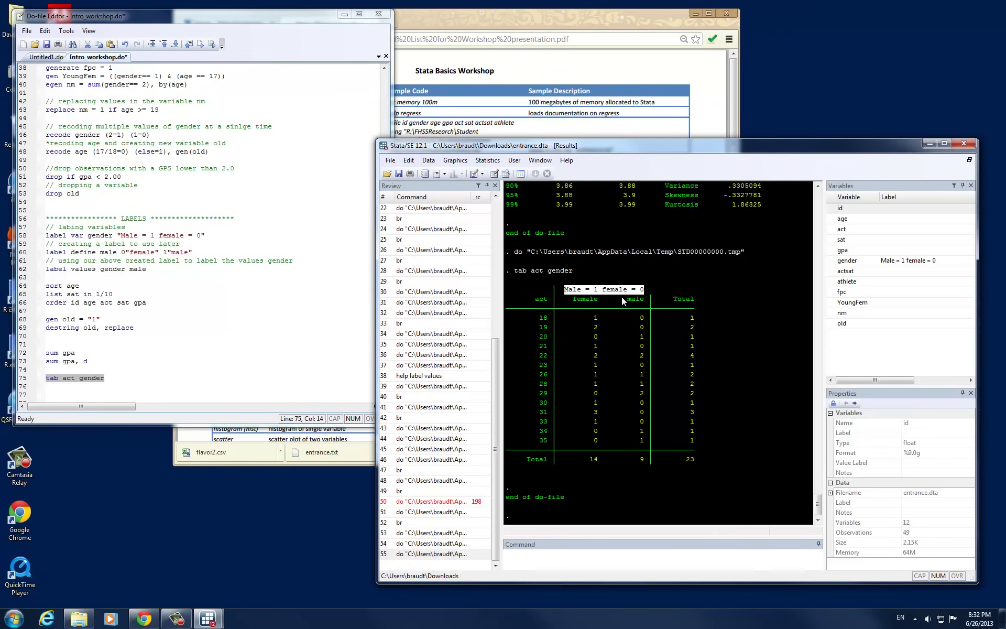
click(621, 296)
click(647, 457)
key(alt)
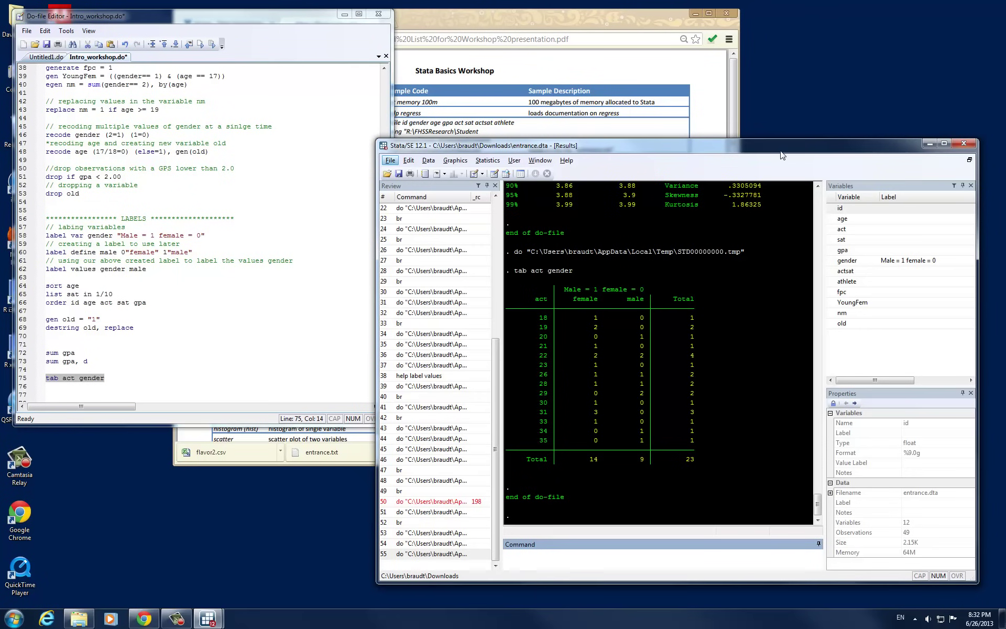
Copy the sample code mean act from the workshop PDF in the browser and paste it below tab act gender, separated by a blank line.
click(160, 373)
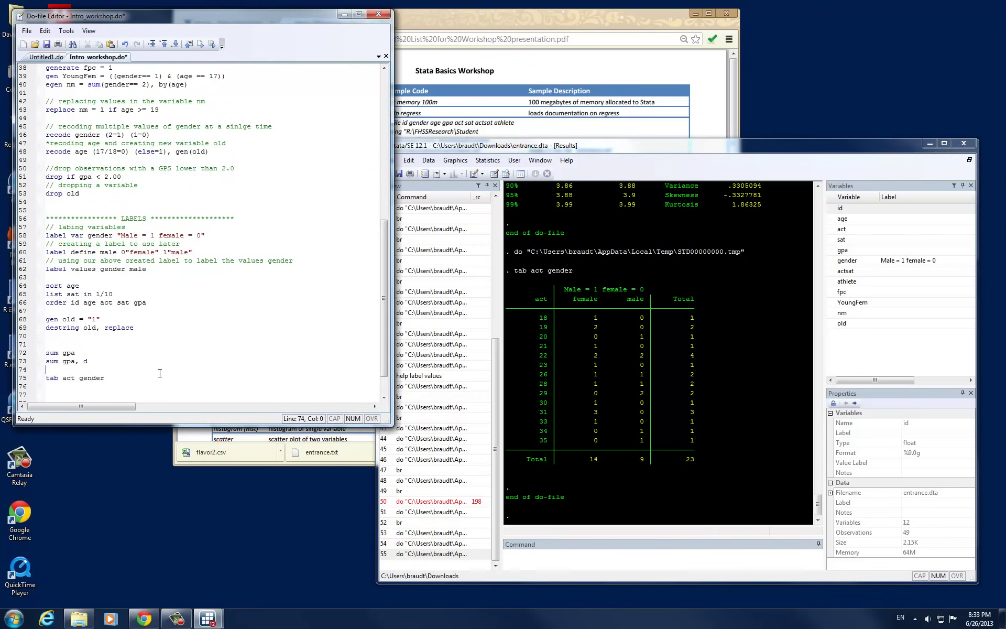
key(Down)
key(Down)
click(676, 158)
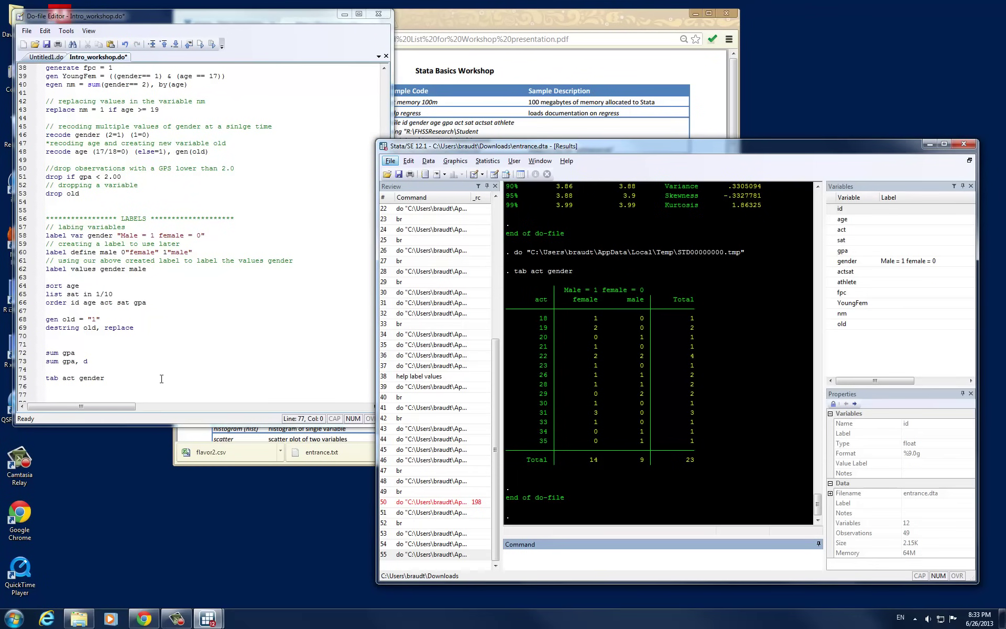
click(508, 11)
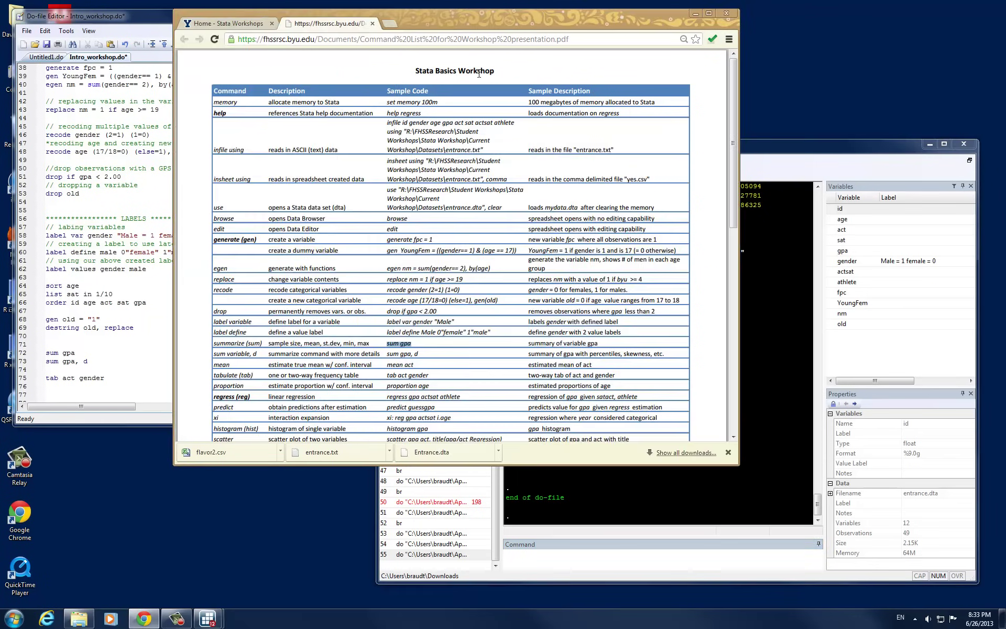
drag(387, 365, 421, 363)
right_click(408, 365)
click(430, 376)
click(90, 386)
key(Return)
right_click(81, 393)
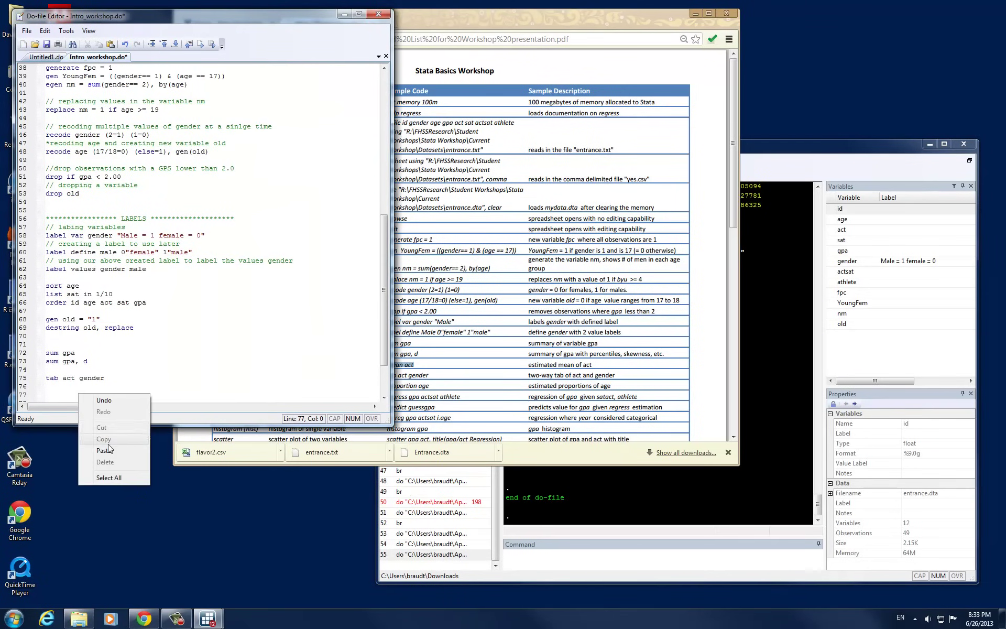
click(105, 457)
Execute only the mean act line and review its mean, standard error and confidence interval in the results.
key(shift+Home)
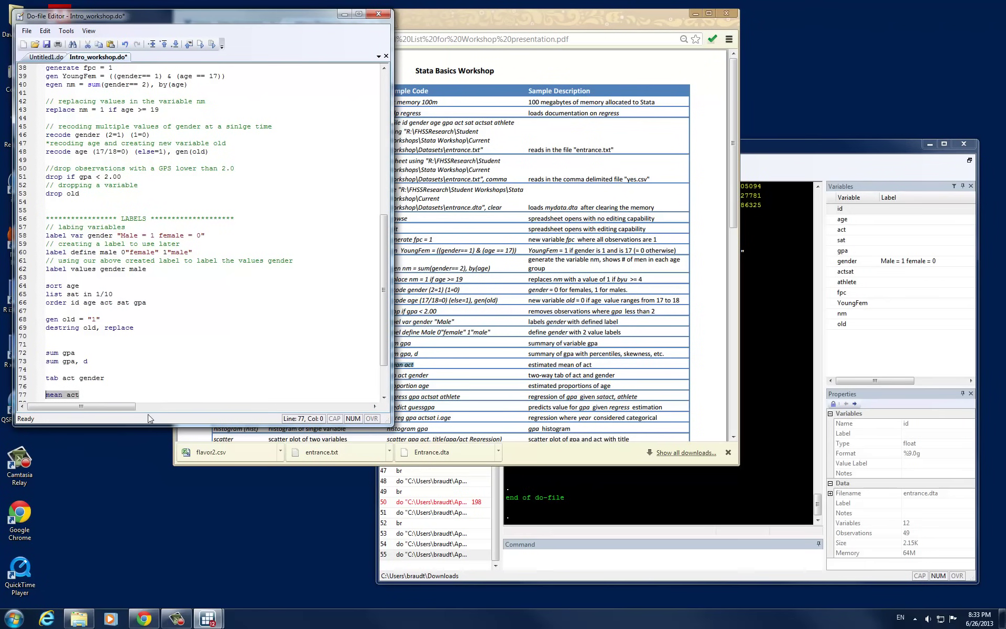
click(212, 44)
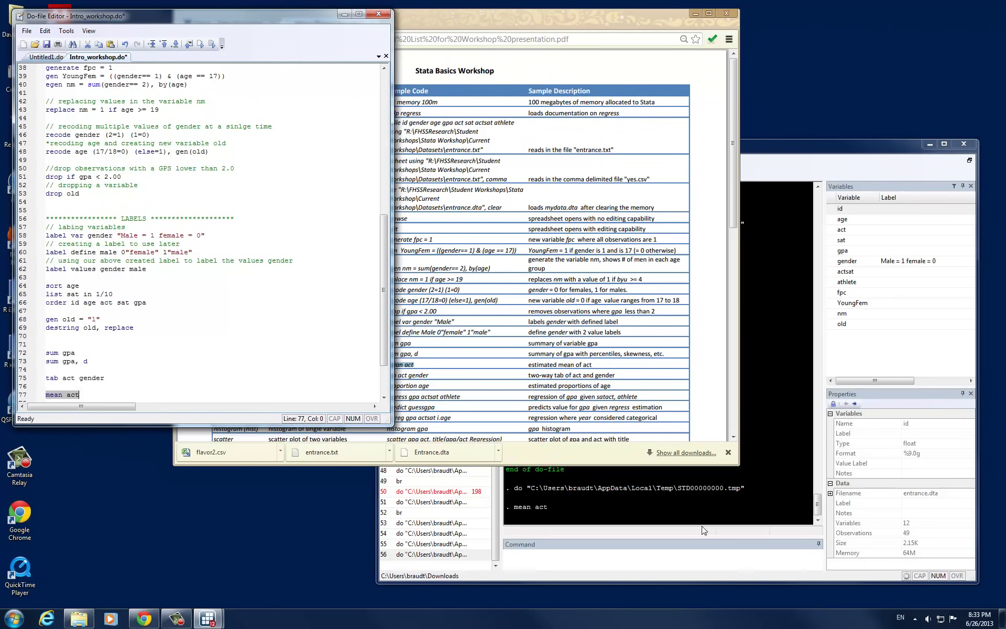
click(696, 498)
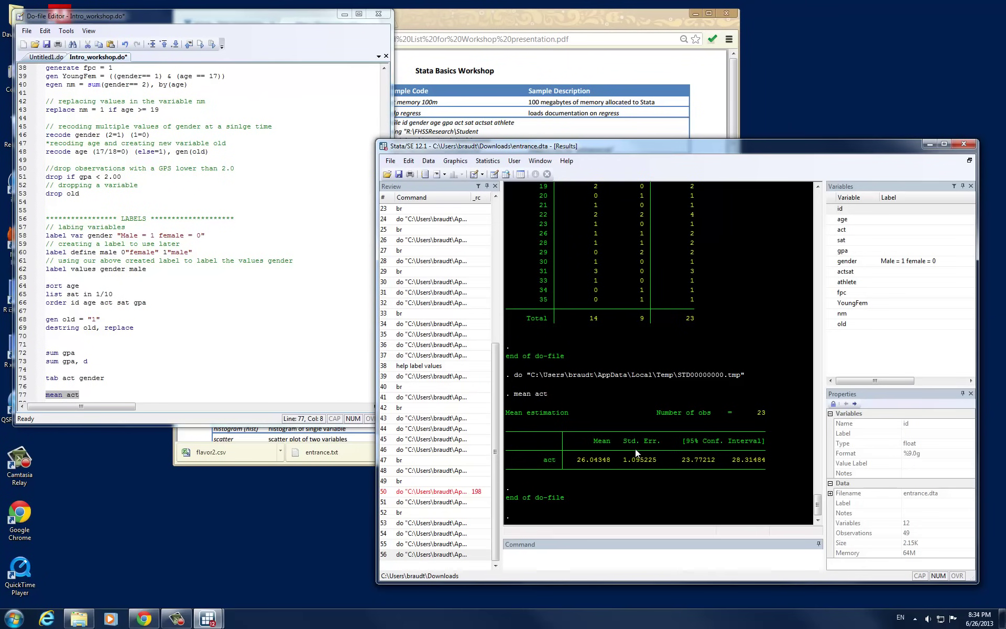
click(795, 144)
key(alt)
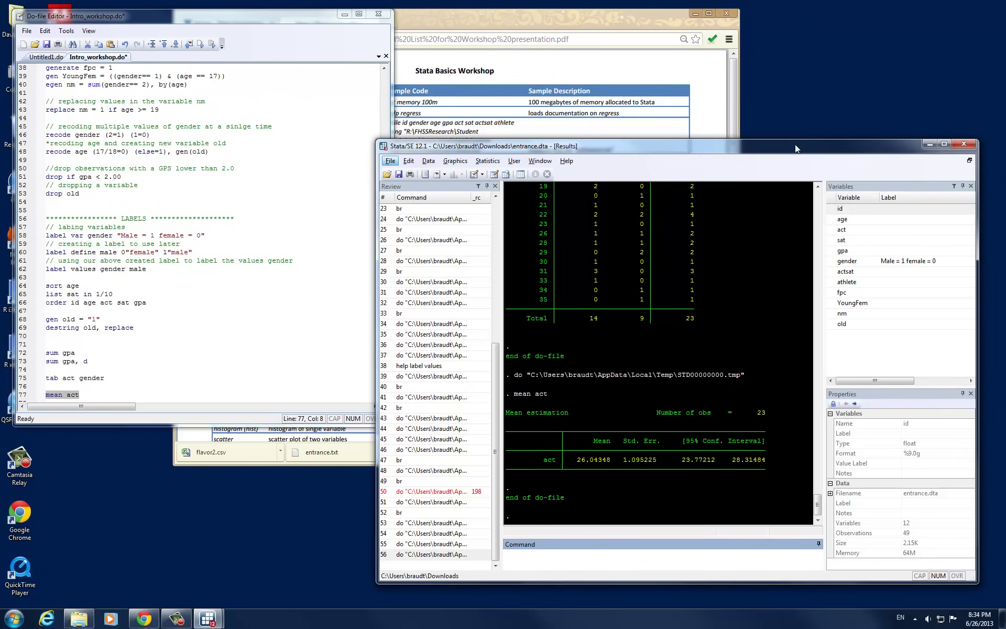
key(Right)
key(Right)
Add the command proportion age below the mean act line, separated by a blank line.
click(107, 398)
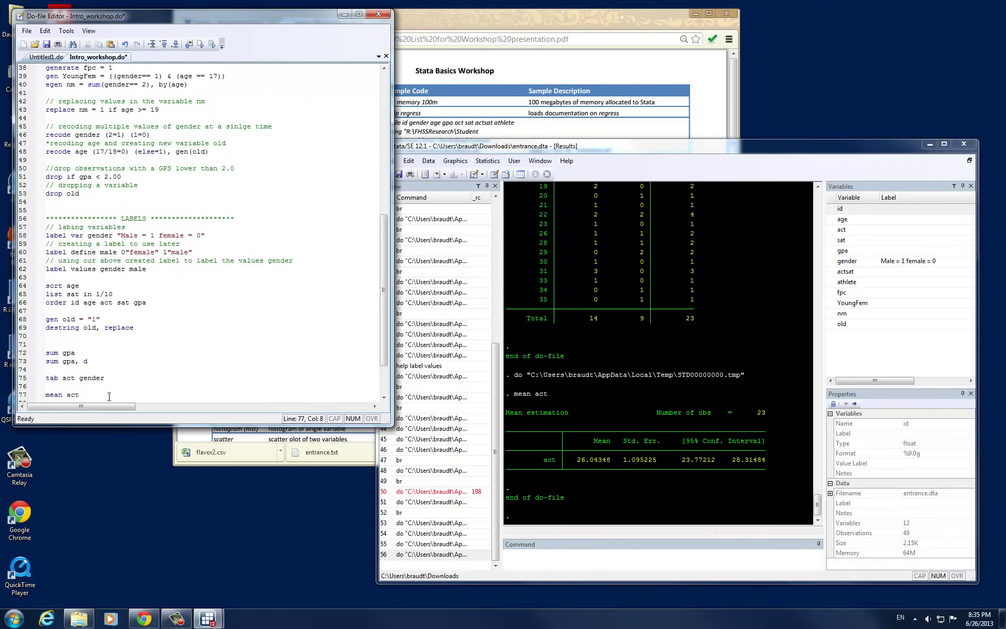
key(Return)
key(Return)
text(proportio)
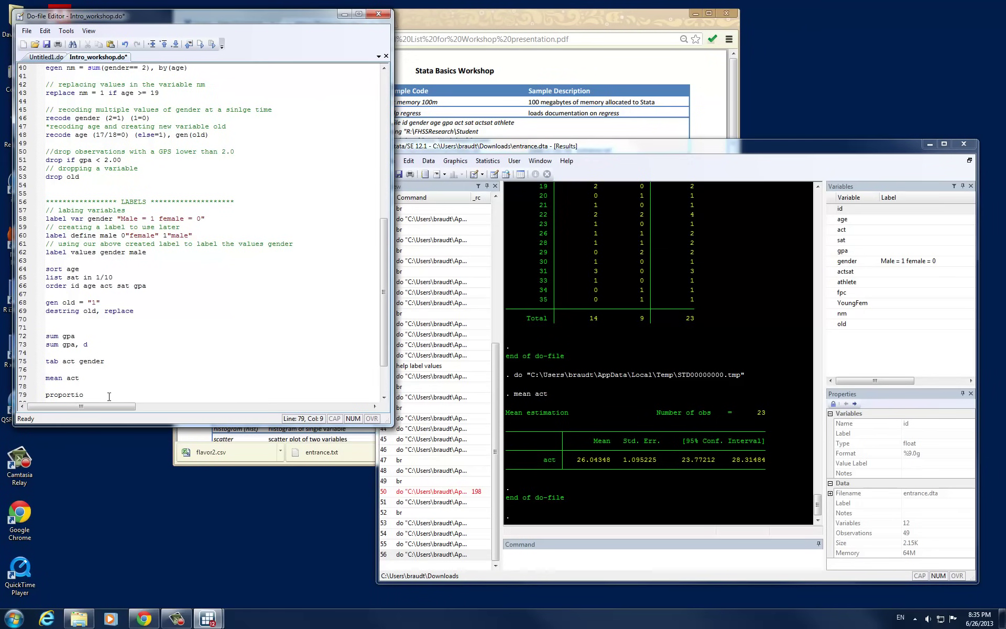
text(n age)
Execute only the proportion age line and review the estimated proportion for each age.
key(shift+Home)
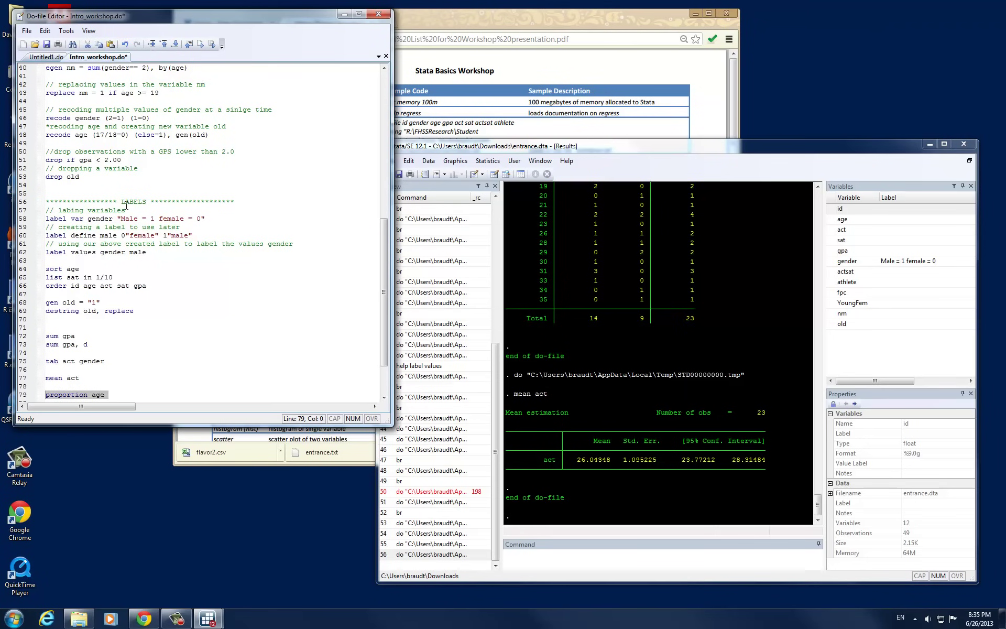
click(212, 44)
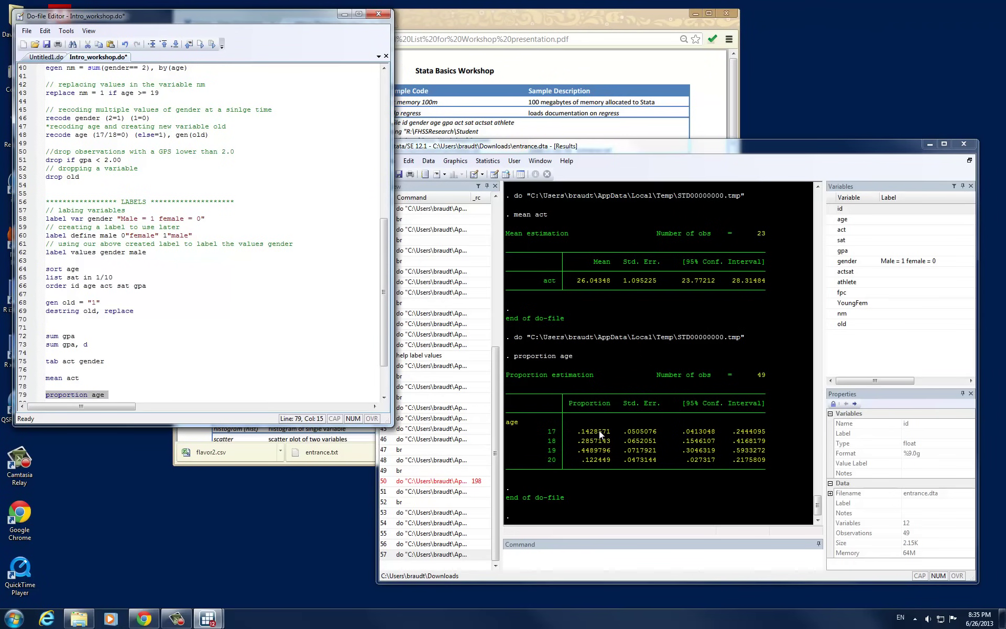
double_click(759, 375)
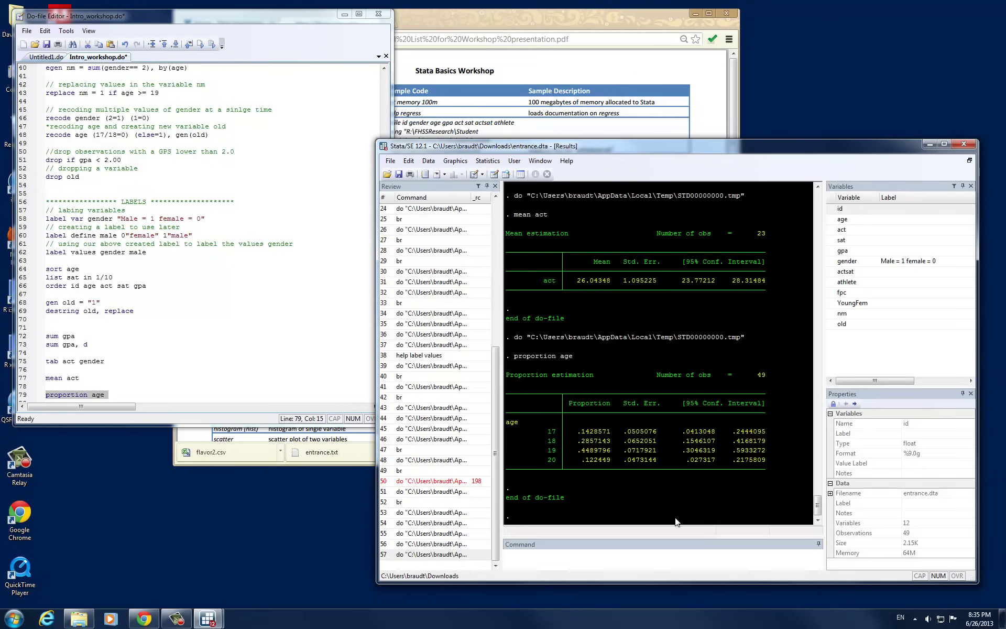
click(688, 480)
key(alt)
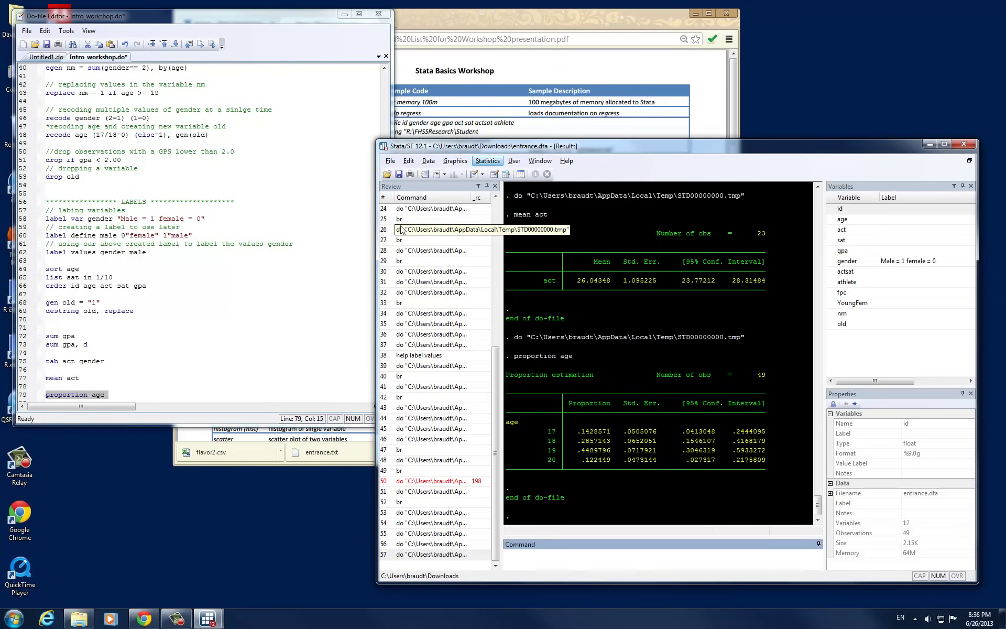
Add the regression command regress gpa act athlete below proportion age, separated by a blank line, and point out its dependent variable.
click(124, 395)
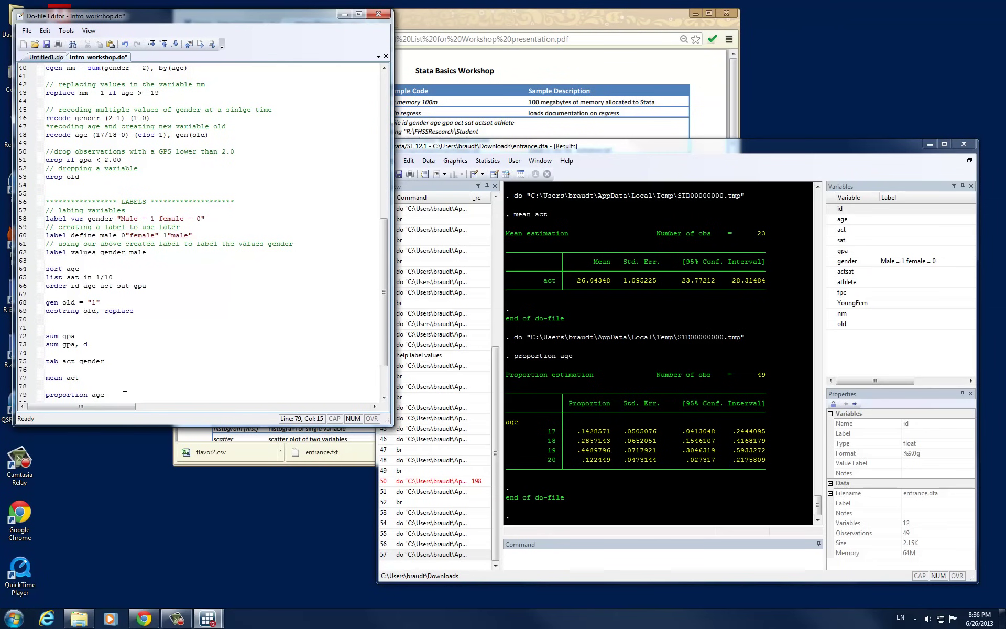
key(Return)
key(Return)
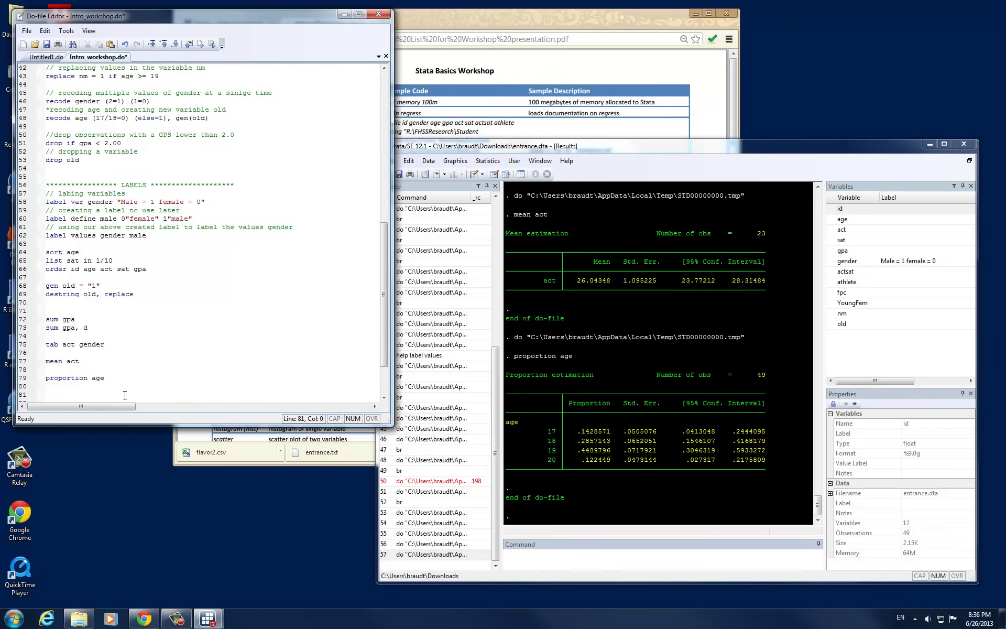
text(regress gpa act athlete)
drag(46, 396, 77, 396)
double_click(86, 396)
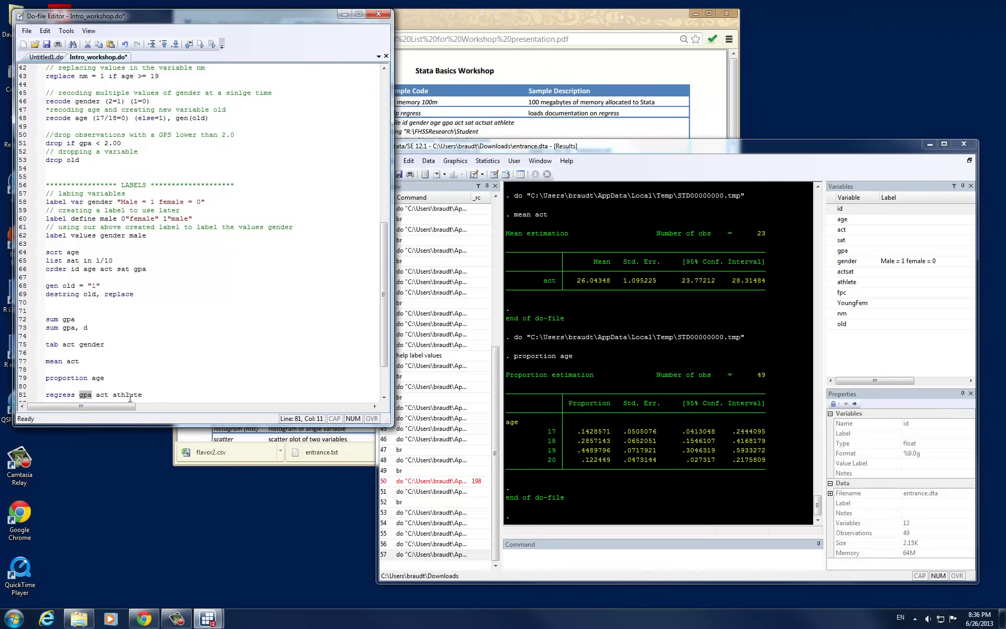
Execute only the regress gpa act athlete line and inspect how the regression table fits in the results.
click(150, 396)
key(shift+Home)
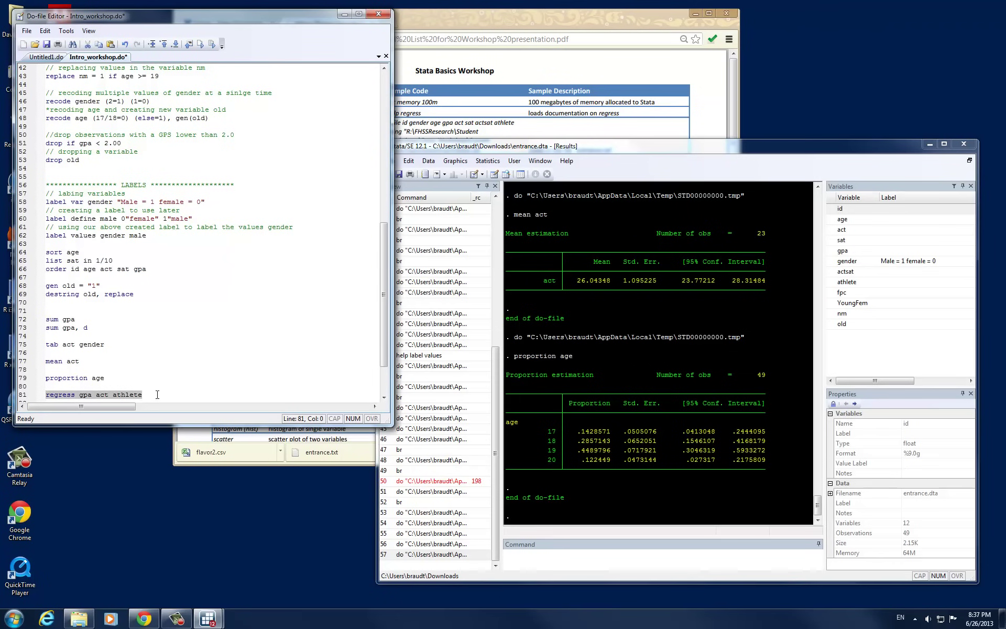
click(212, 45)
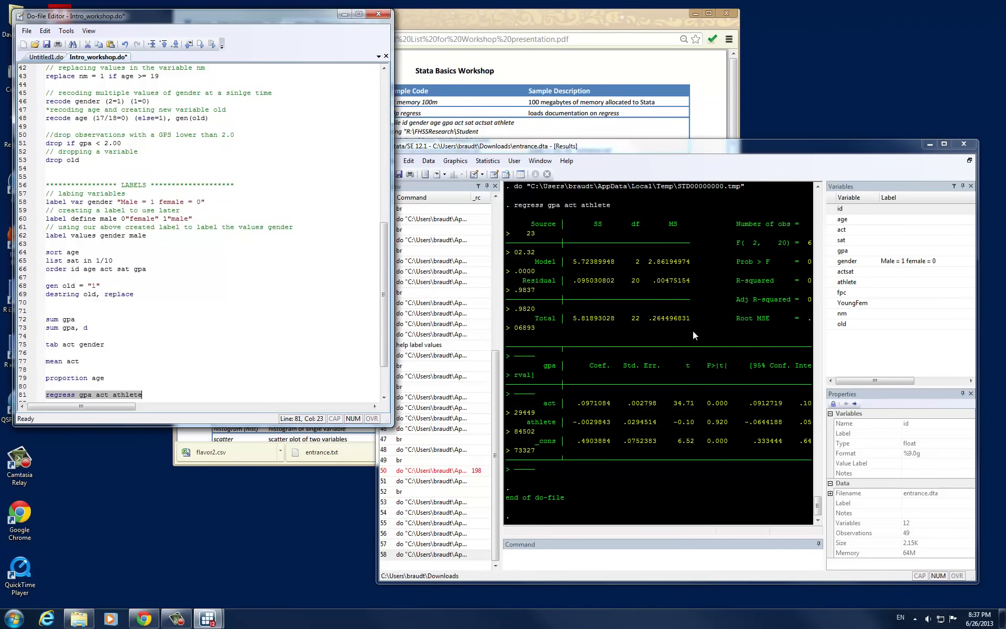
click(671, 271)
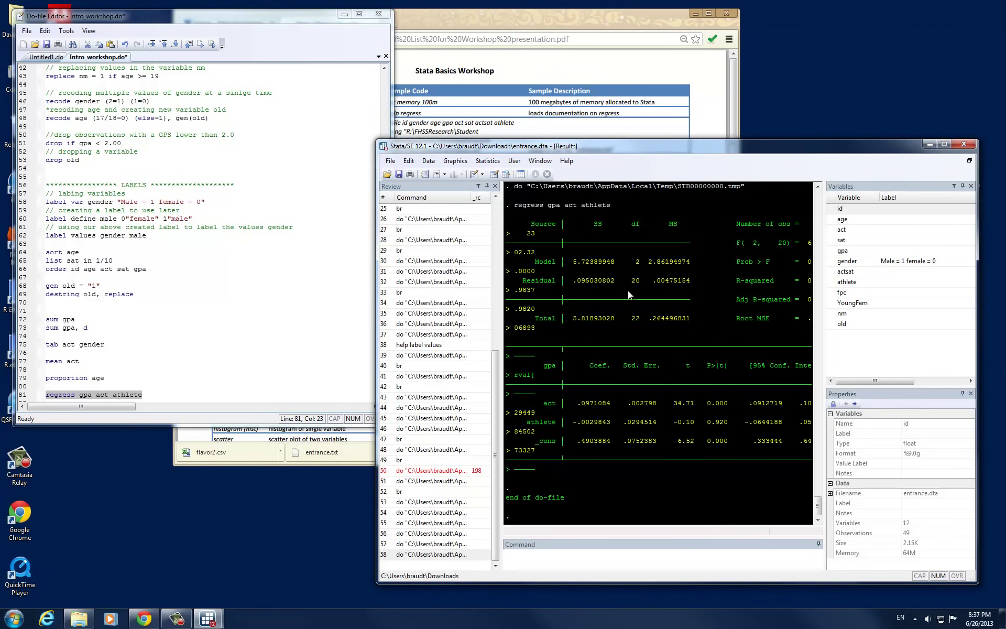
scroll(631, 294, up, 1)
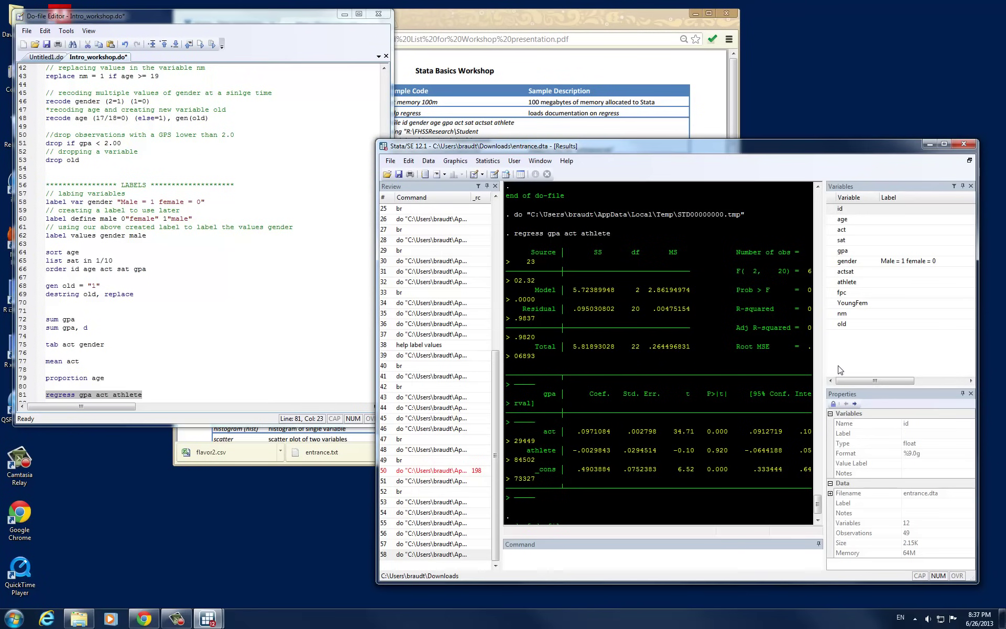
Widen the Stata window and its results area, and rerun regress gpa act athlete so its table lines do not wrap.
drag(976, 338, 997, 339)
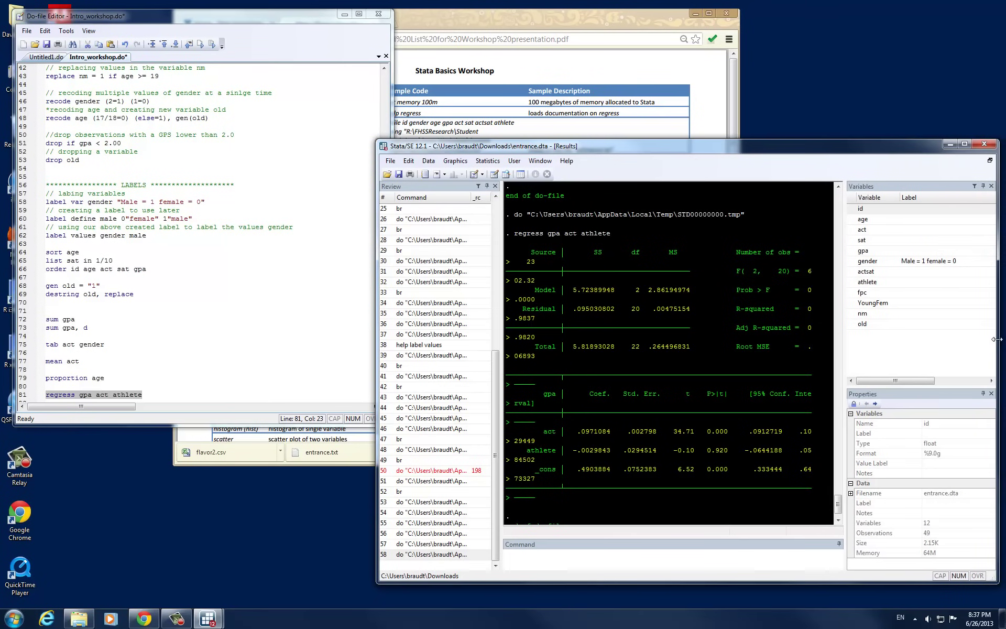
drag(844, 340, 883, 340)
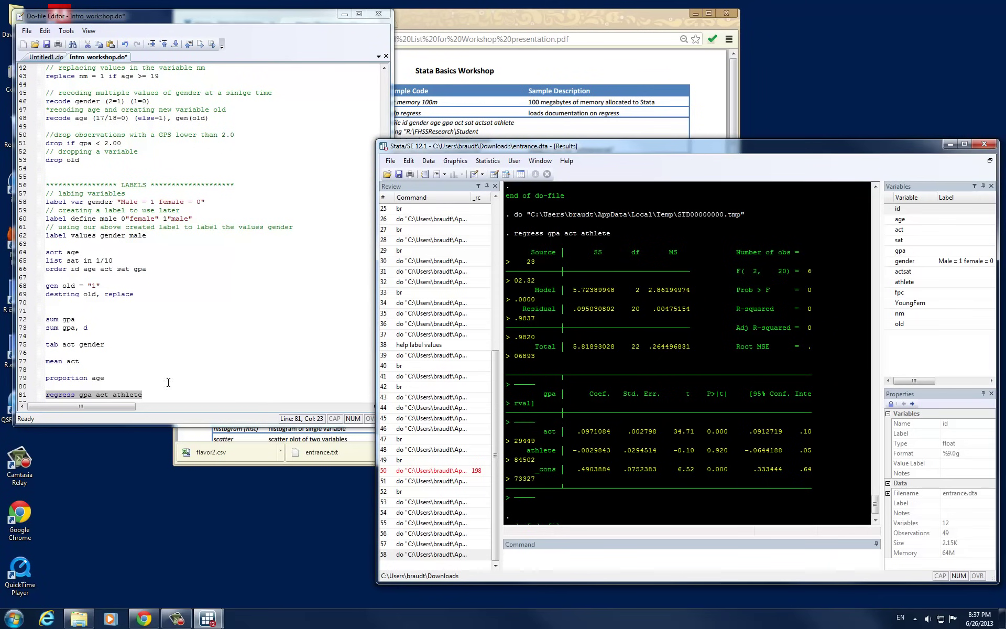
click(157, 393)
key(shift+Home)
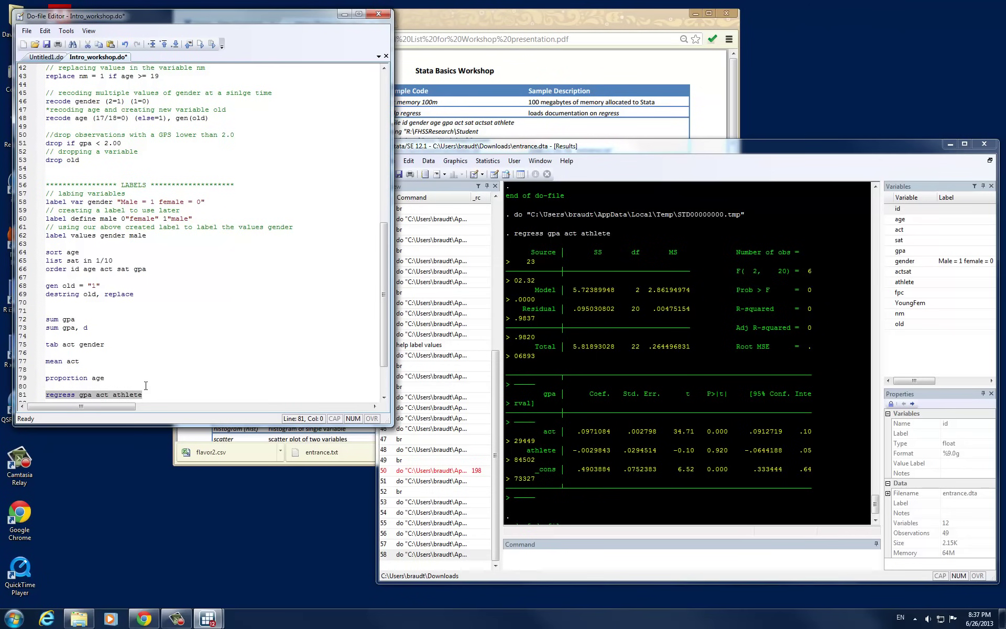
key(ctrl+d)
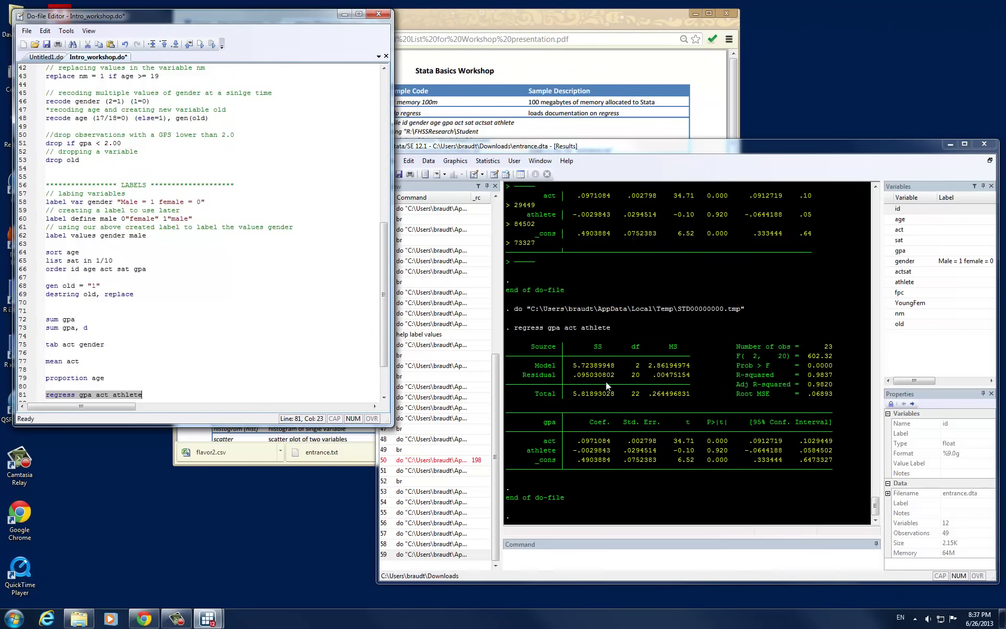
Examine the regression table's dependent variable and constant, plus the coefficient and p-value of act.
scroll(601, 393, down, 1)
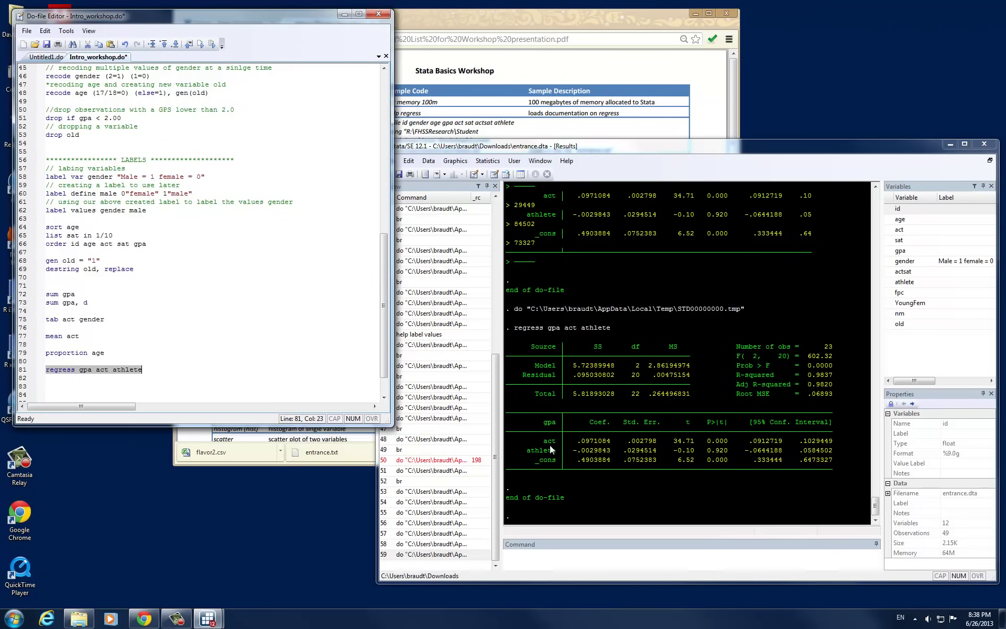
drag(540, 423, 553, 422)
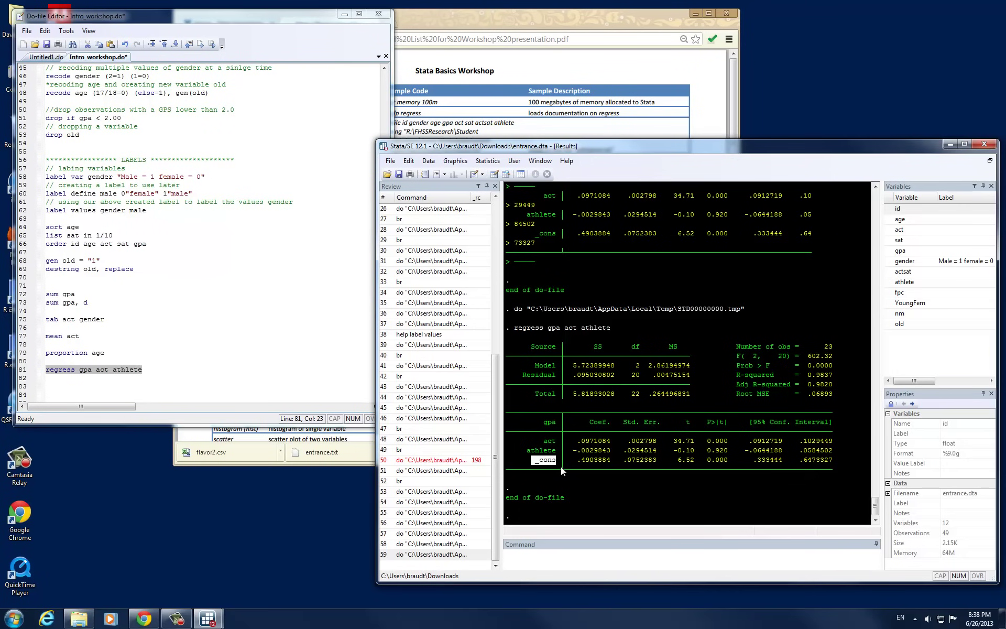
click(621, 446)
drag(578, 441, 605, 442)
drag(707, 441, 725, 442)
key(alt)
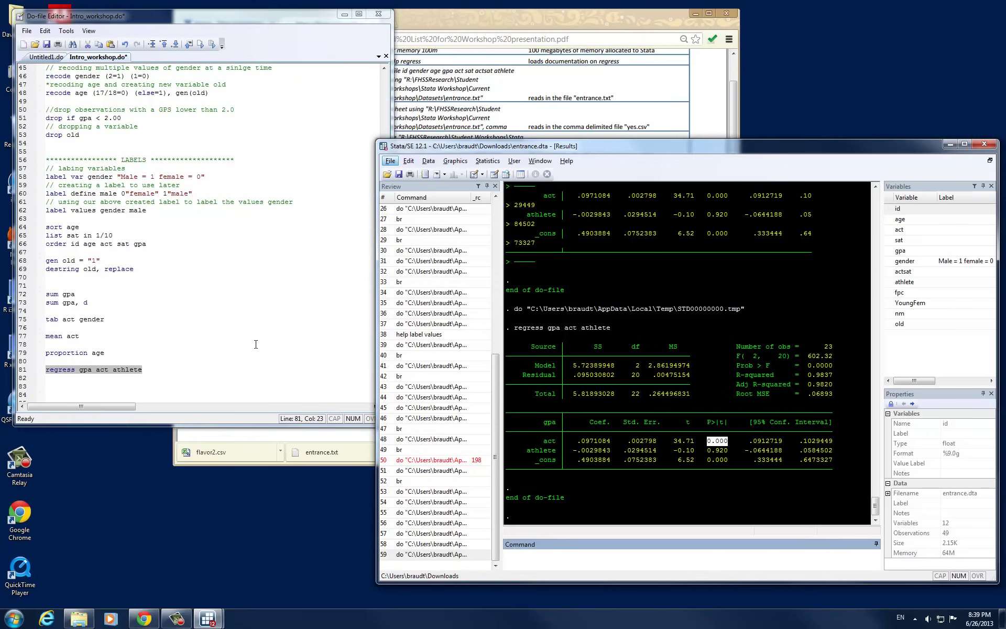
Add predict guessgpa below the regress line, separated by a blank line, and execute only that line to generate the fitted values.
click(218, 374)
key(Return)
text(predict )
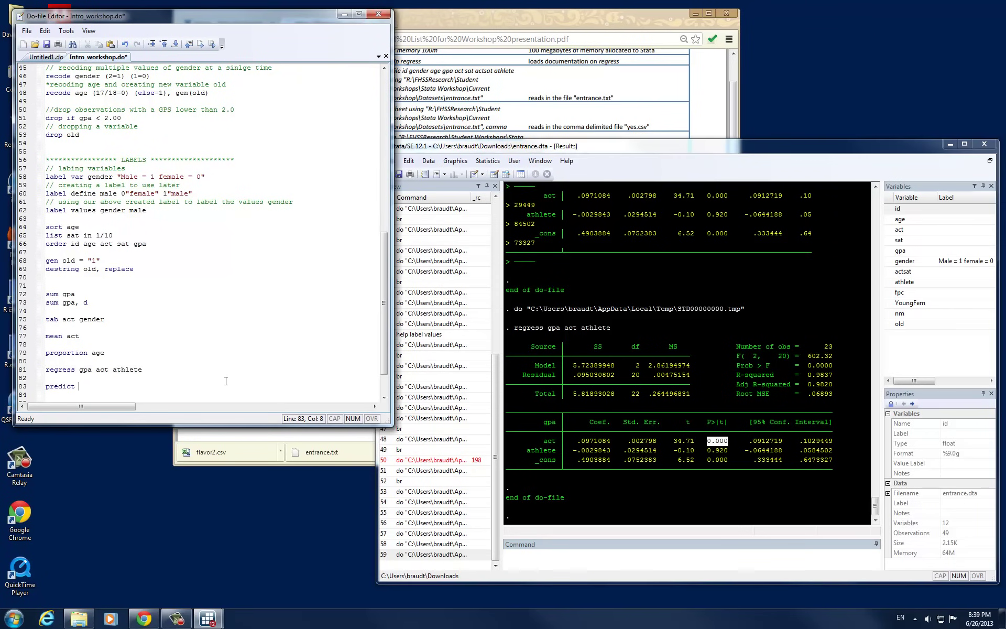
text(guessgpa)
key(shift+Home)
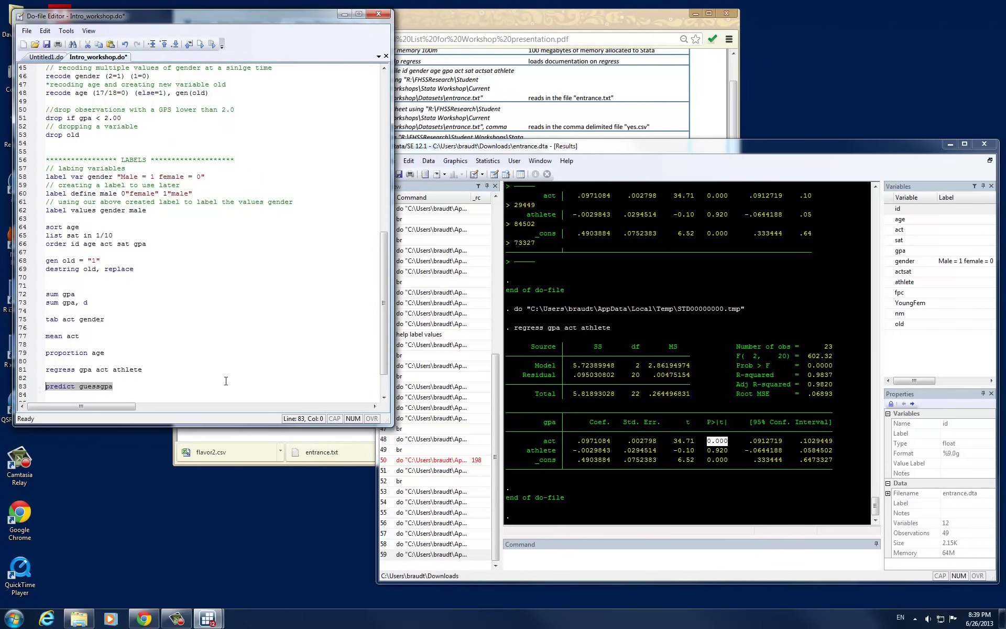
click(212, 44)
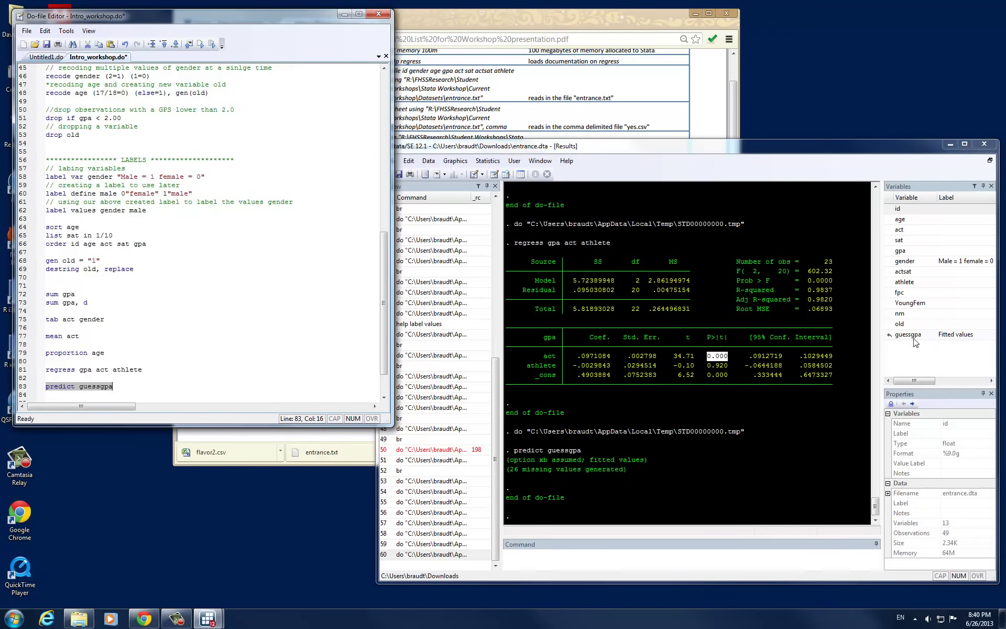
List gpa and guessgpa from the command line and compare the actual and predicted values across all observations.
click(696, 561)
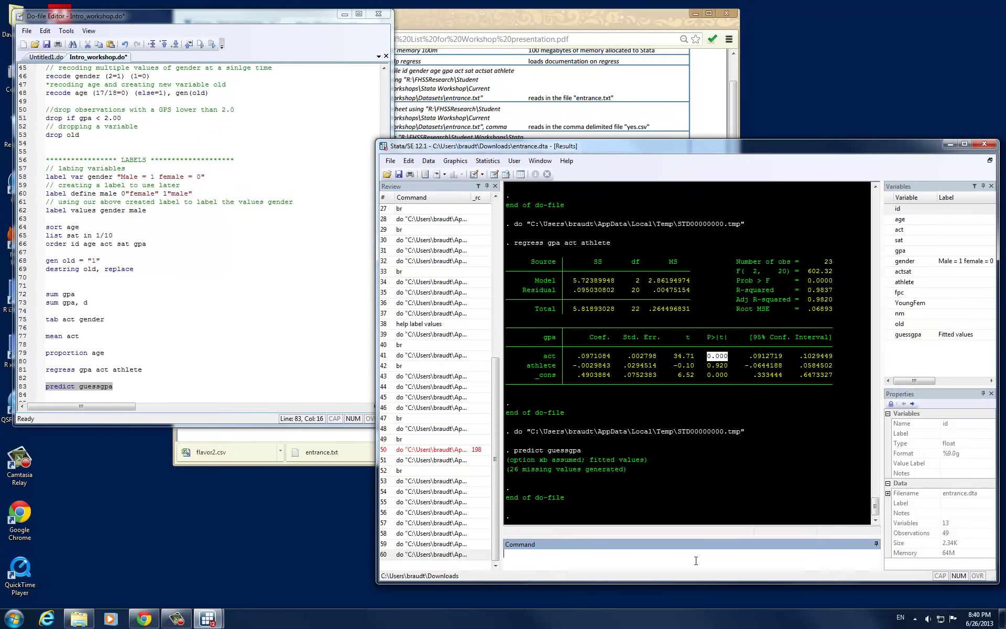
text(list gpa guessgpa)
key(Return)
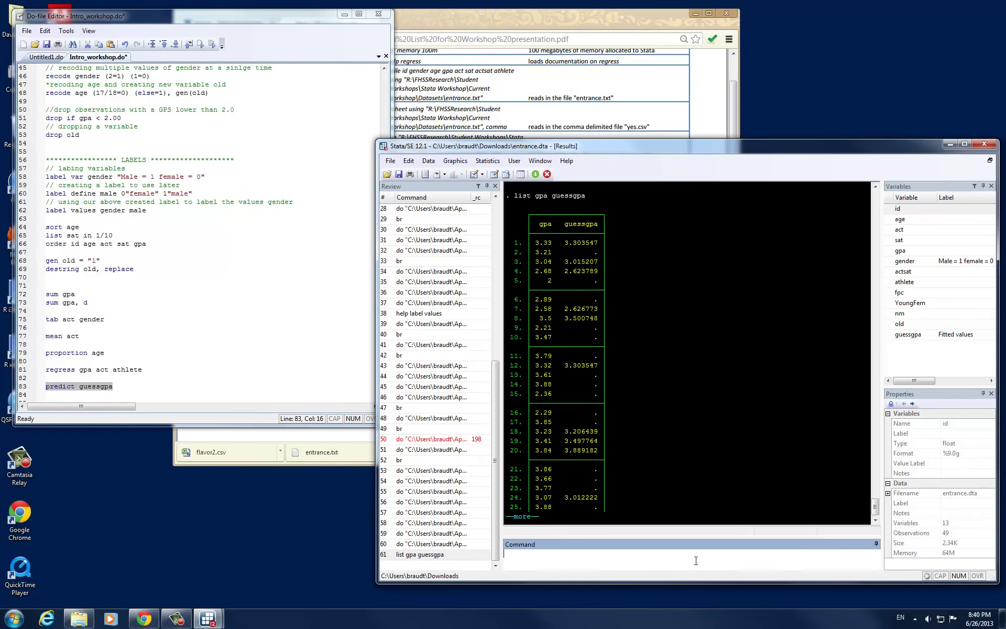
click(523, 517)
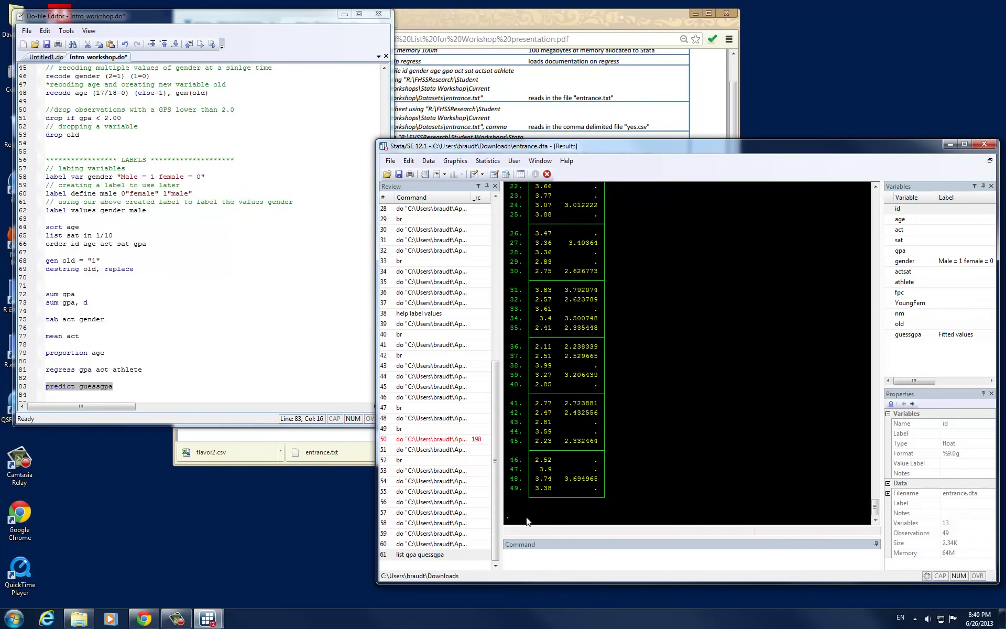
scroll(631, 452, up, 9)
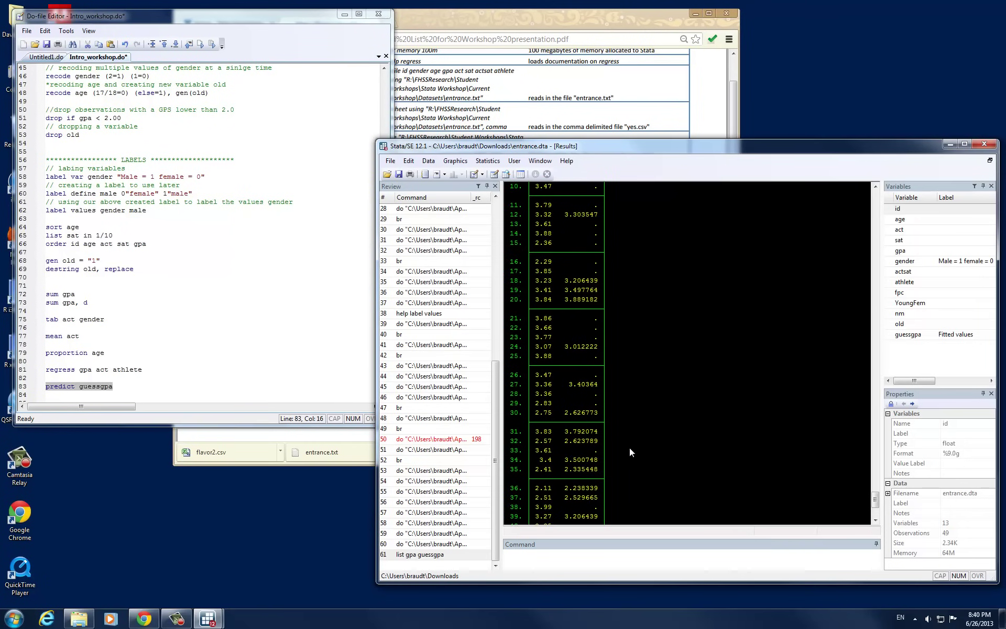
scroll(630, 452, up, 2)
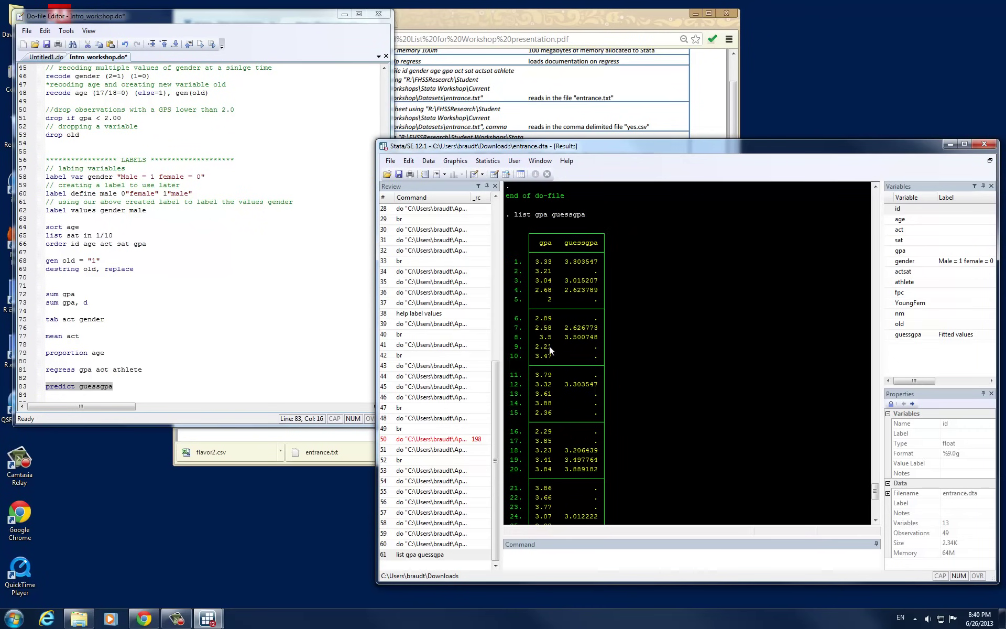
scroll(584, 341, down, 1)
scroll(596, 356, down, 2)
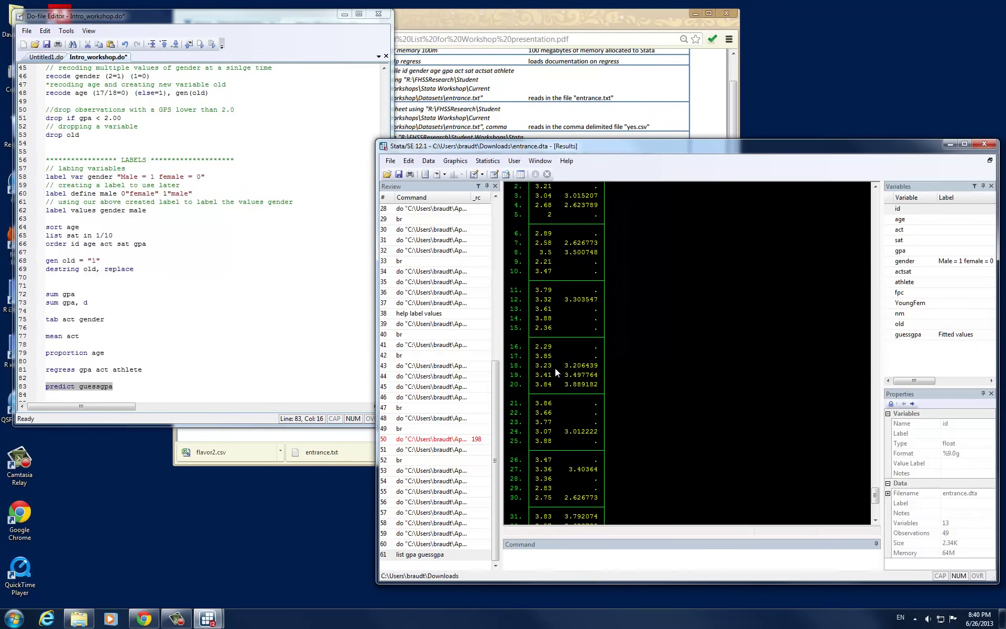
Add hist gpa below the predict line, separated by a blank line, execute only that line, and close the histogram after viewing it.
key(alt)
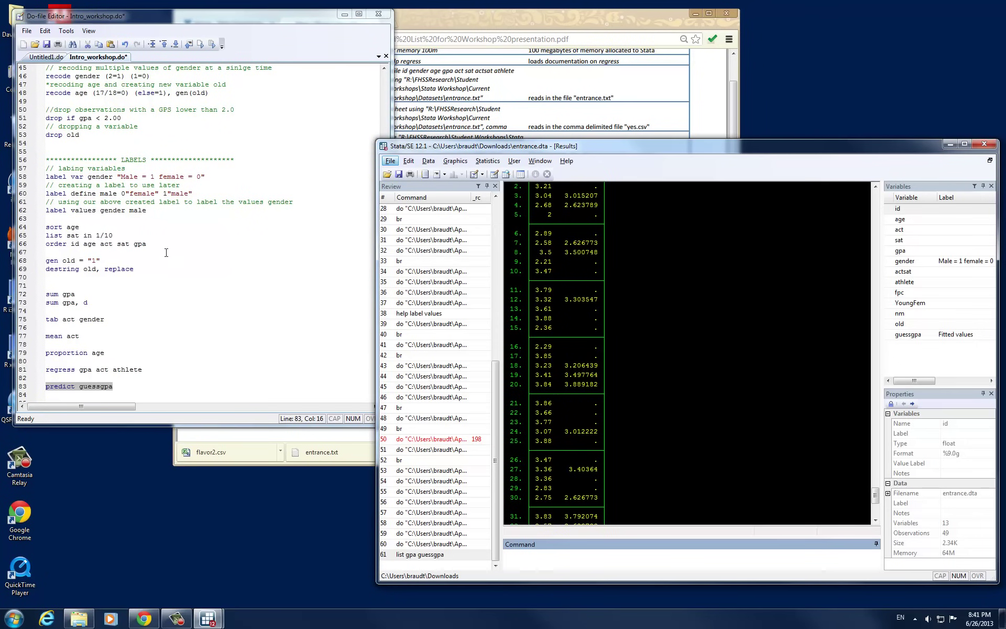
click(148, 380)
key(Down)
key(Down)
key(Down)
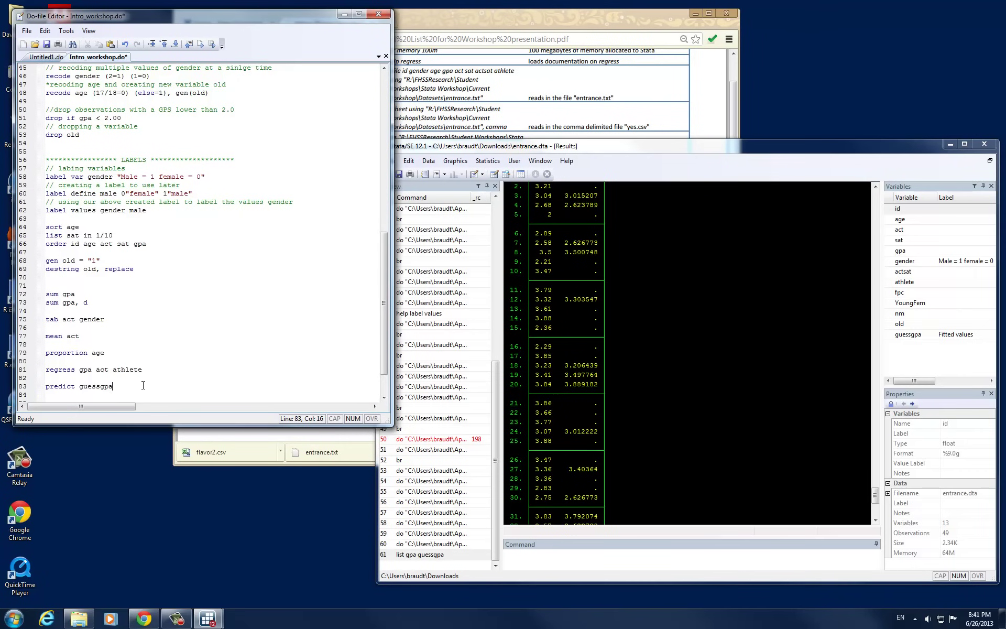
text(hist)
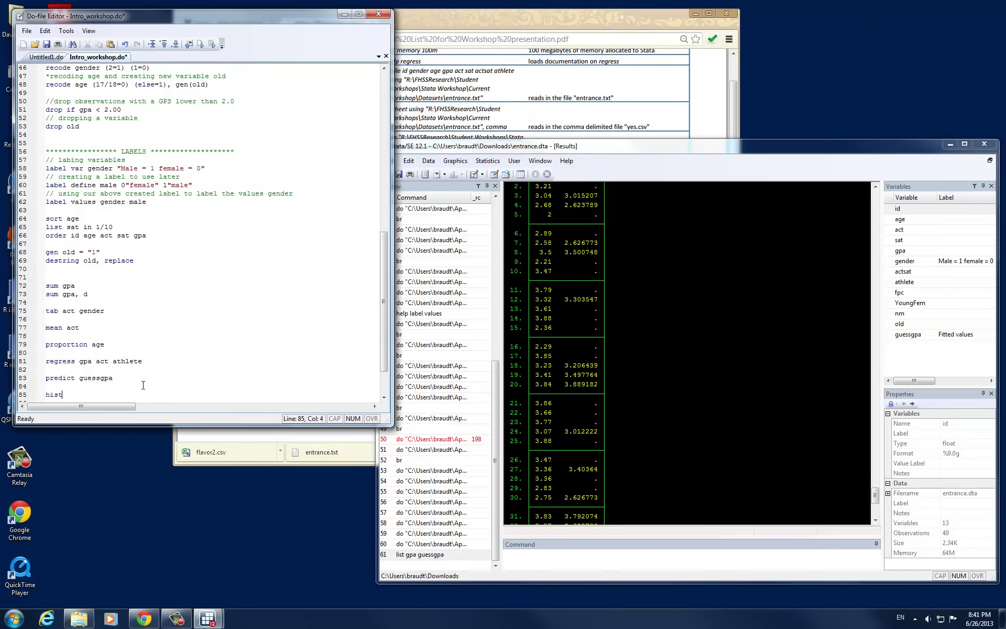
text(gpa)
key(shift+Home)
click(212, 44)
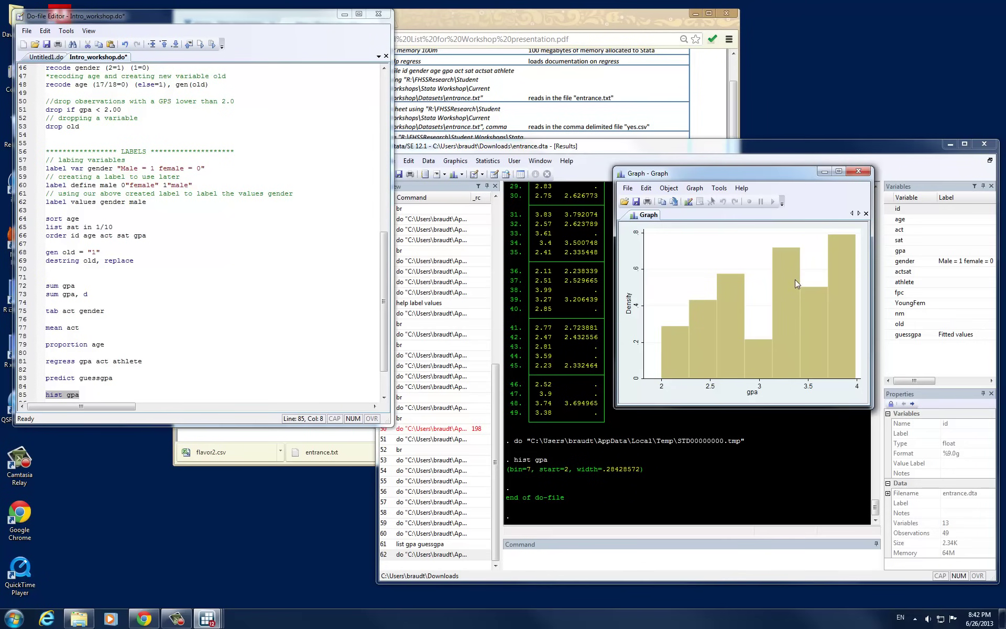
click(765, 401)
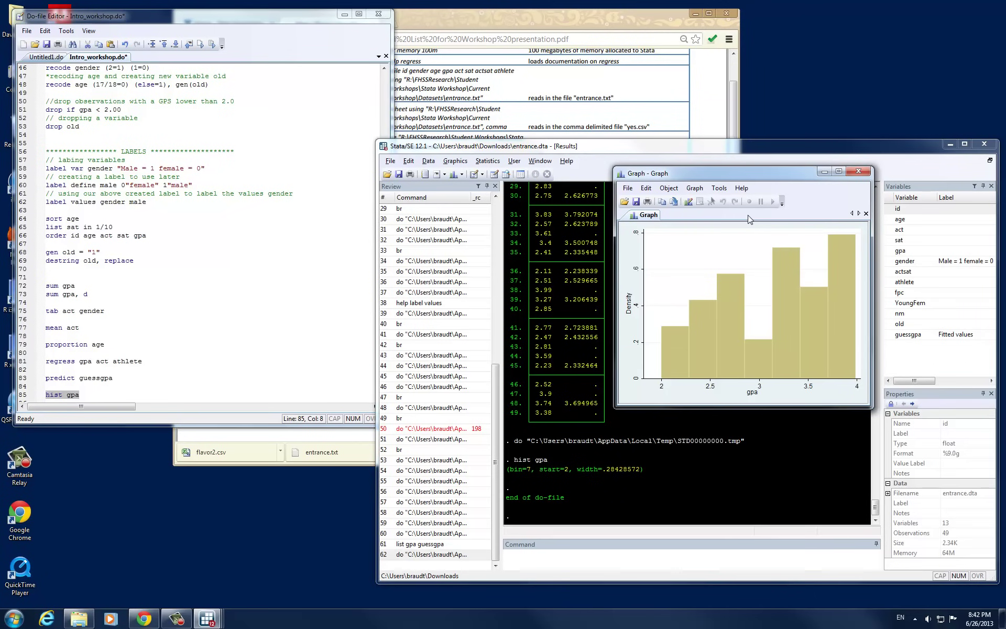
click(858, 171)
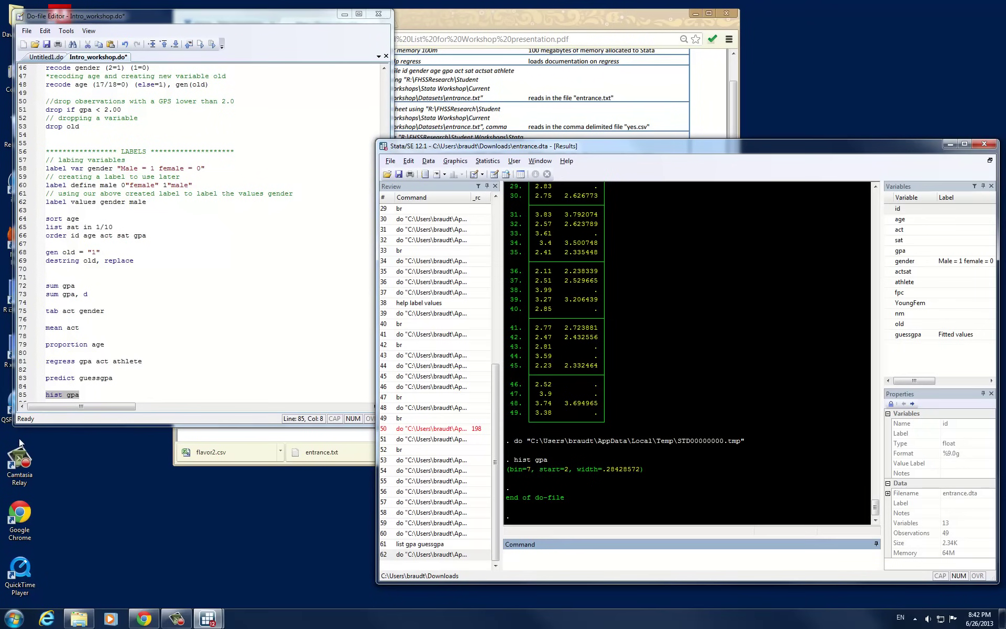
Add scatter gpa act on the line below hist gpa and execute only that line to plot the two variables.
click(104, 394)
key(Return)
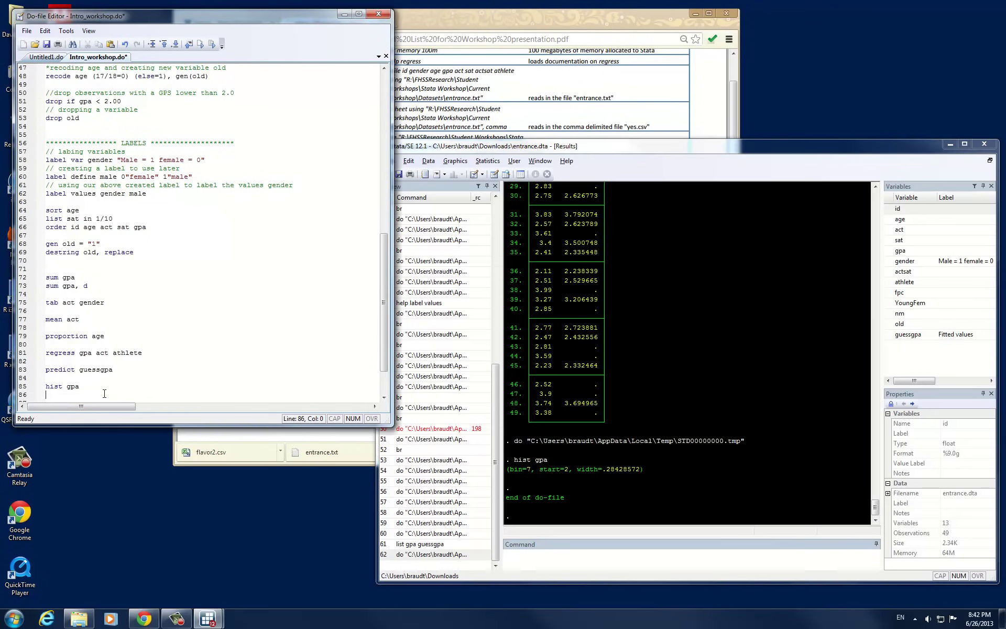
text(scatter gpa act)
key(shift+Home)
click(212, 45)
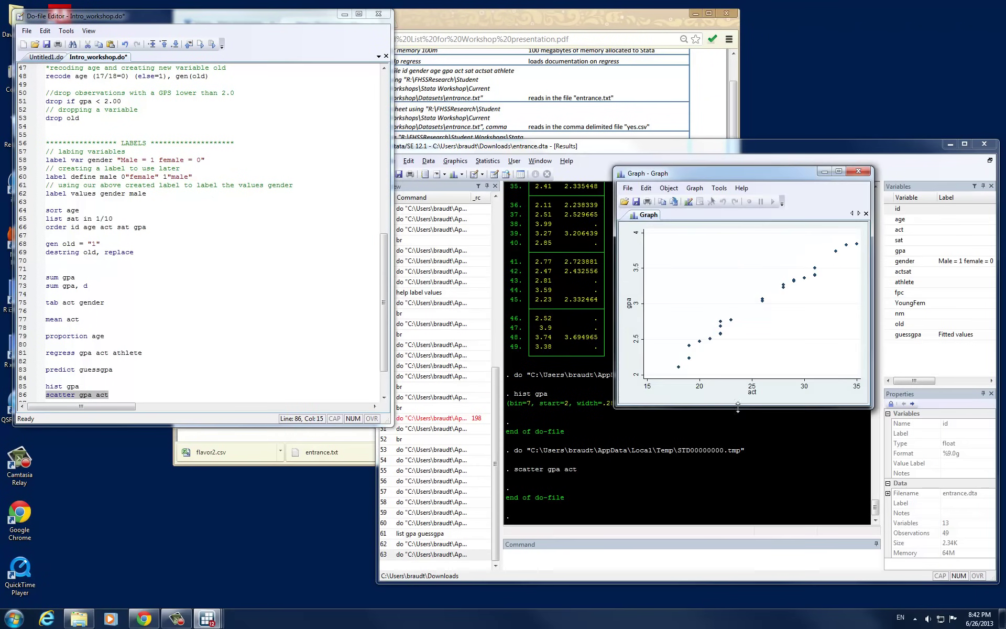
Extend the scatter gpa act line with the option title(gpa/act regression) and execute only that line to redraw the plot.
click(91, 388)
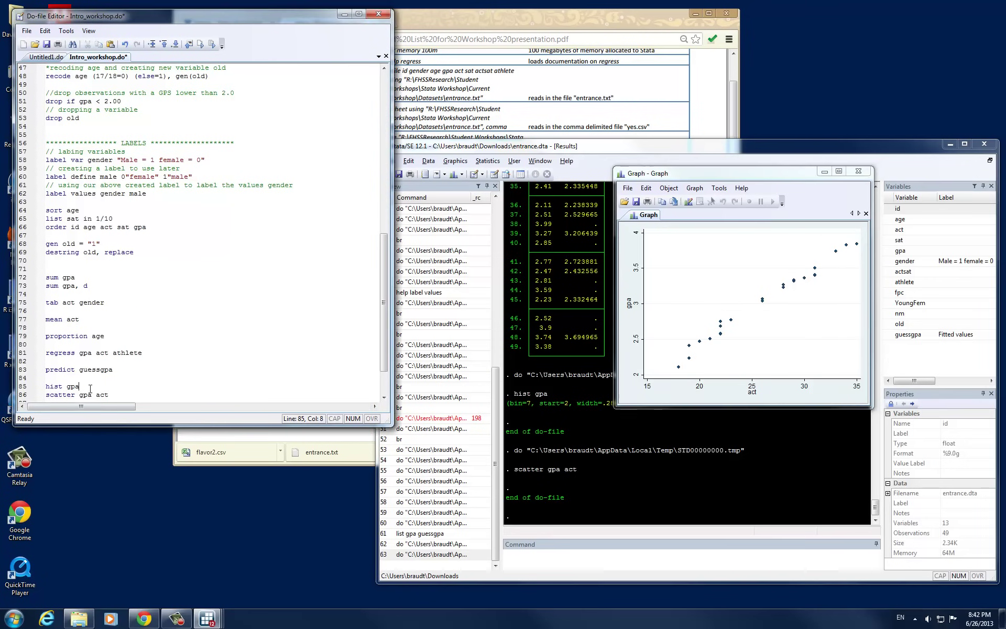
drag(79, 394, 87, 395)
click(103, 395)
double_click(102, 395)
drag(108, 394, 79, 394)
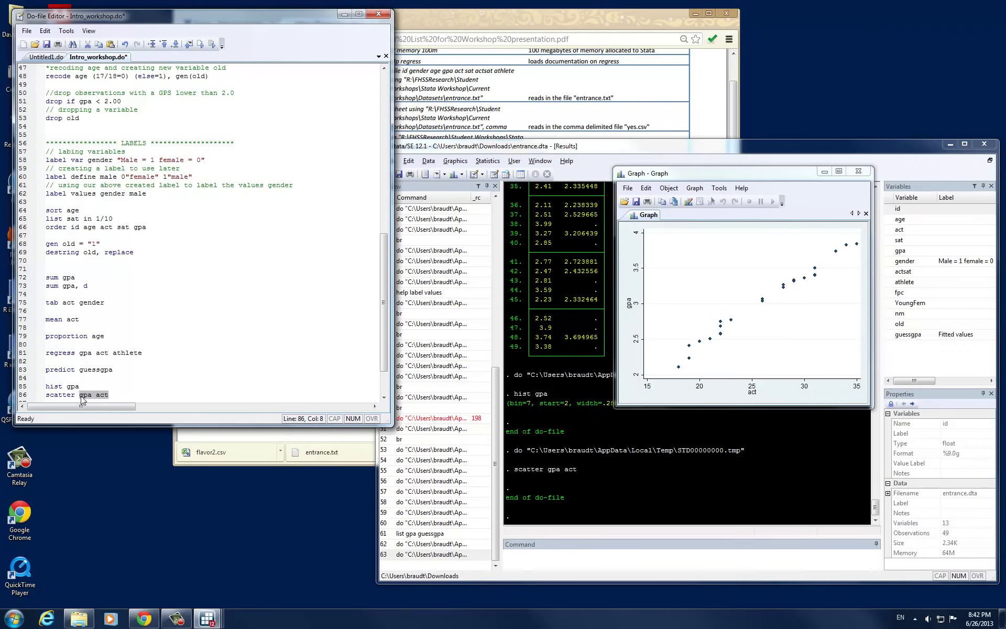
click(121, 395)
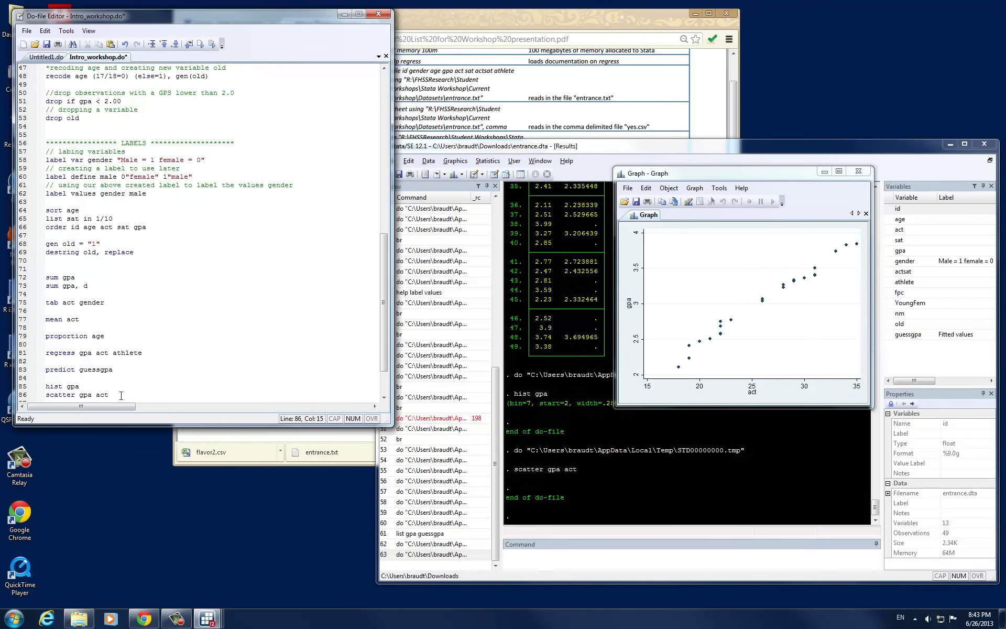
text(title)
text((gpa/act regression)
drag(220, 395, 45, 396)
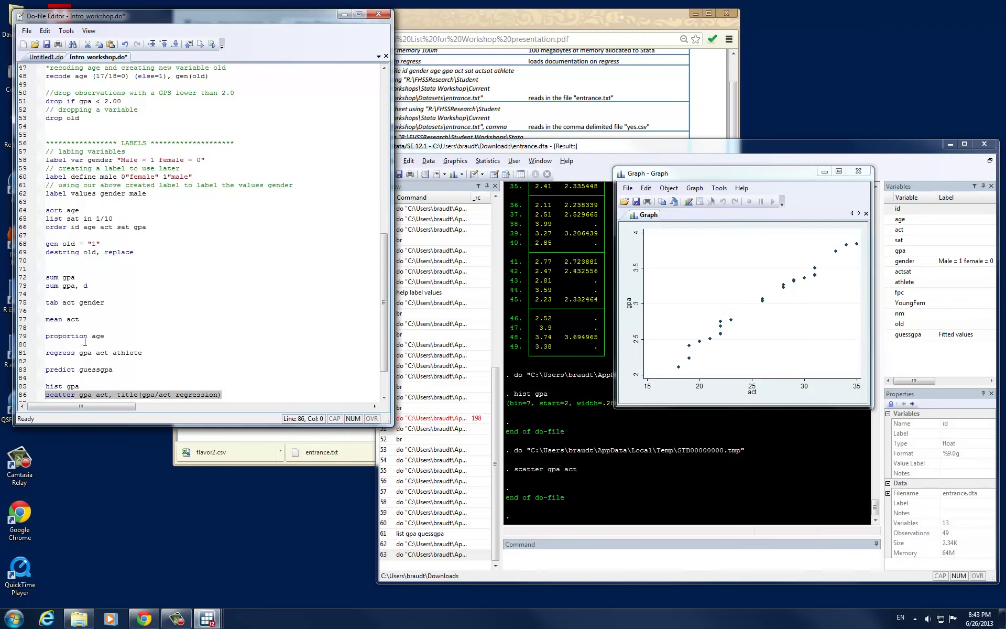
click(216, 47)
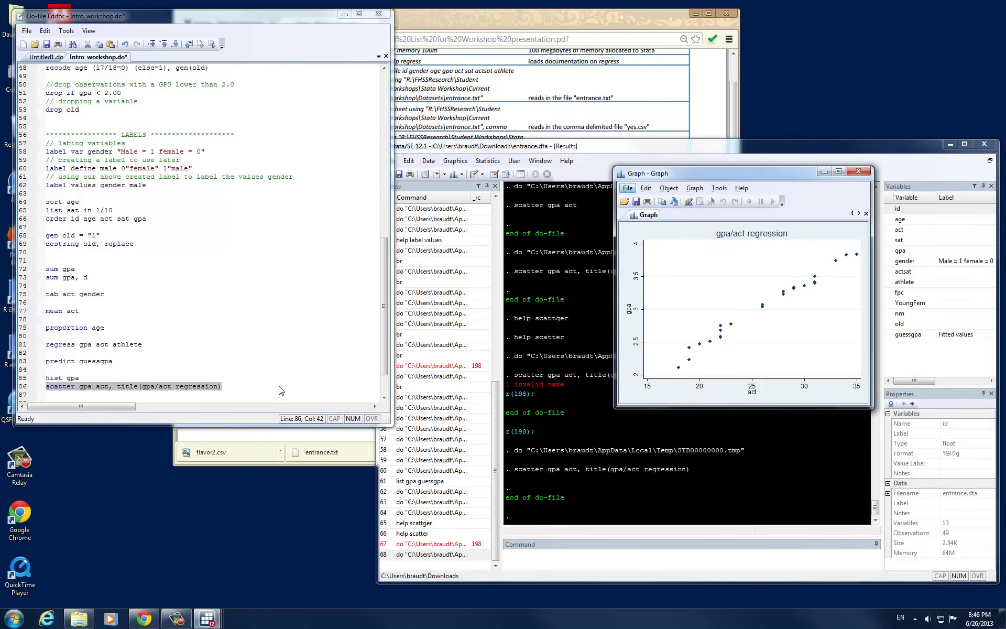
click(276, 388)
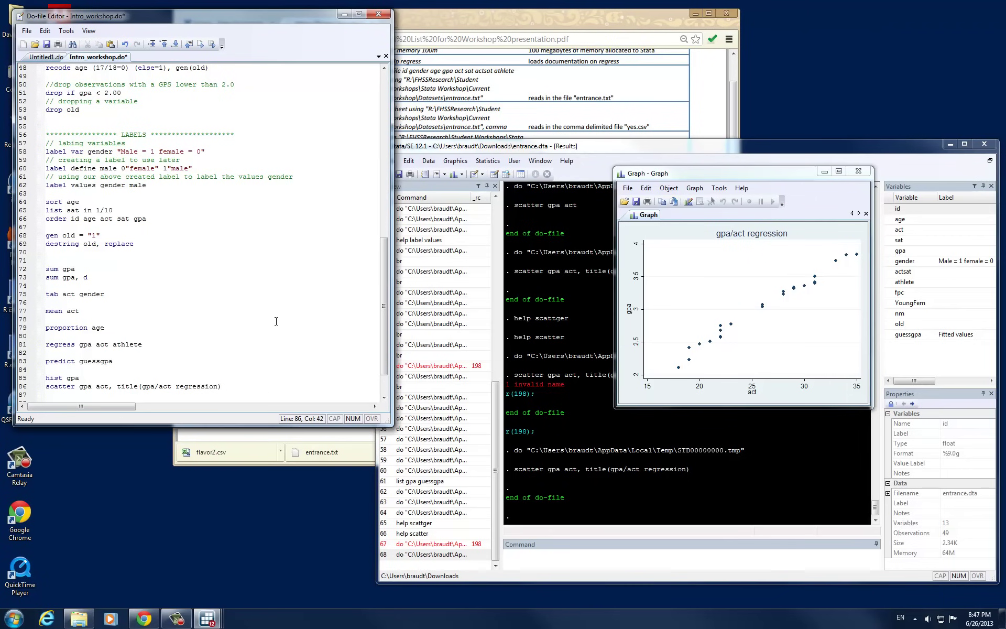
Switch to the Stata Workshops page in Chrome and review the introductory, intermediate and advanced workshop schedules and file links.
click(420, 20)
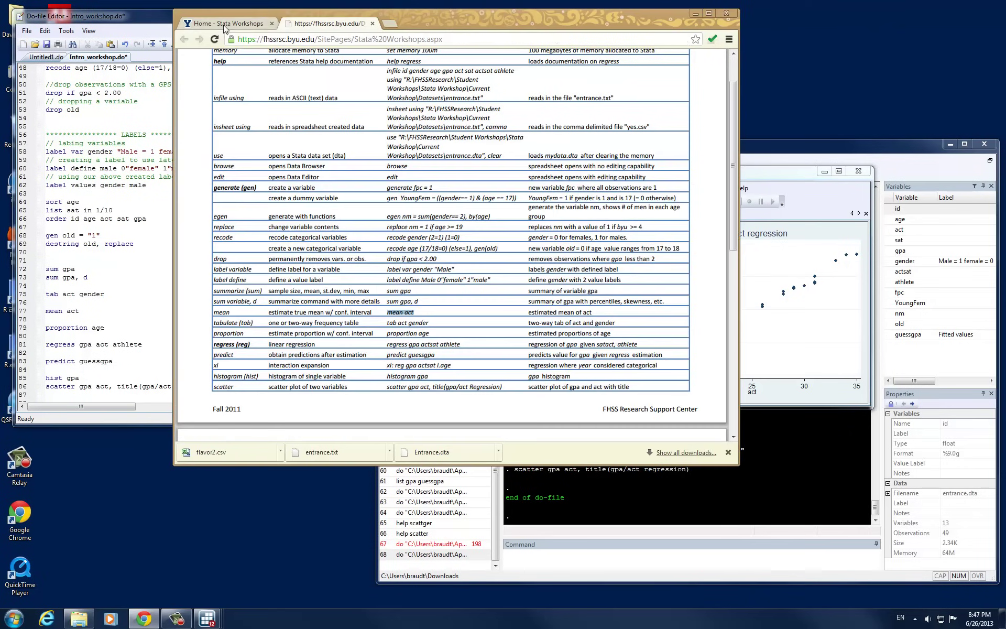
click(224, 23)
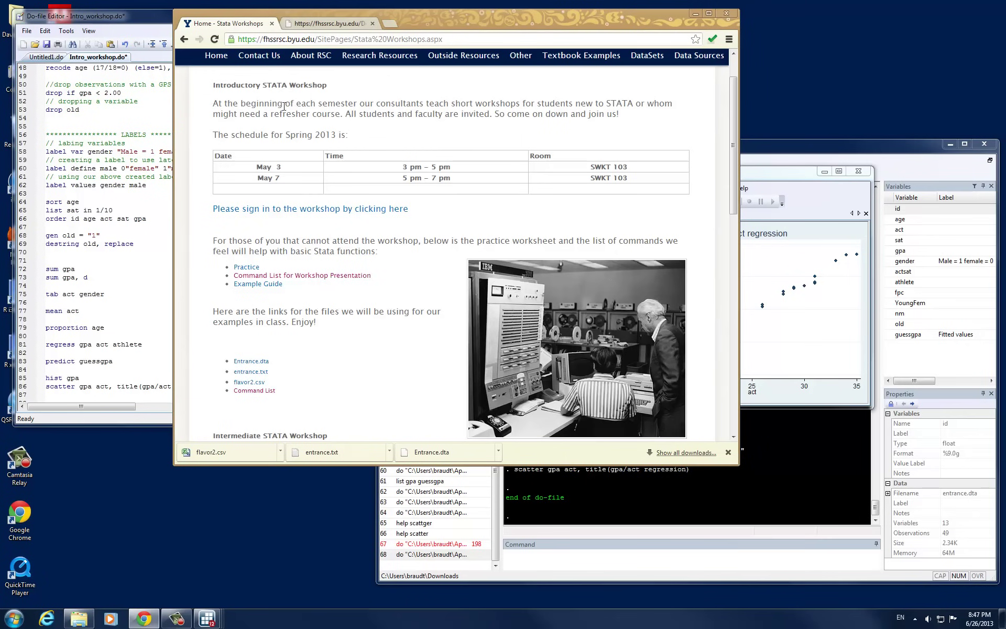
scroll(305, 110, down, 5)
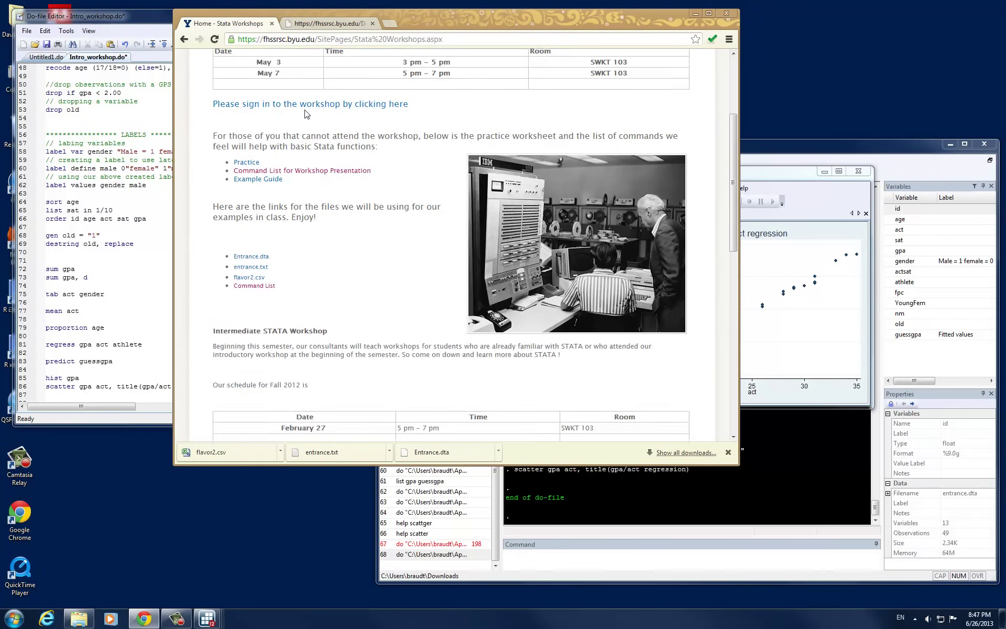
drag(216, 174, 335, 175)
scroll(325, 177, up, 5)
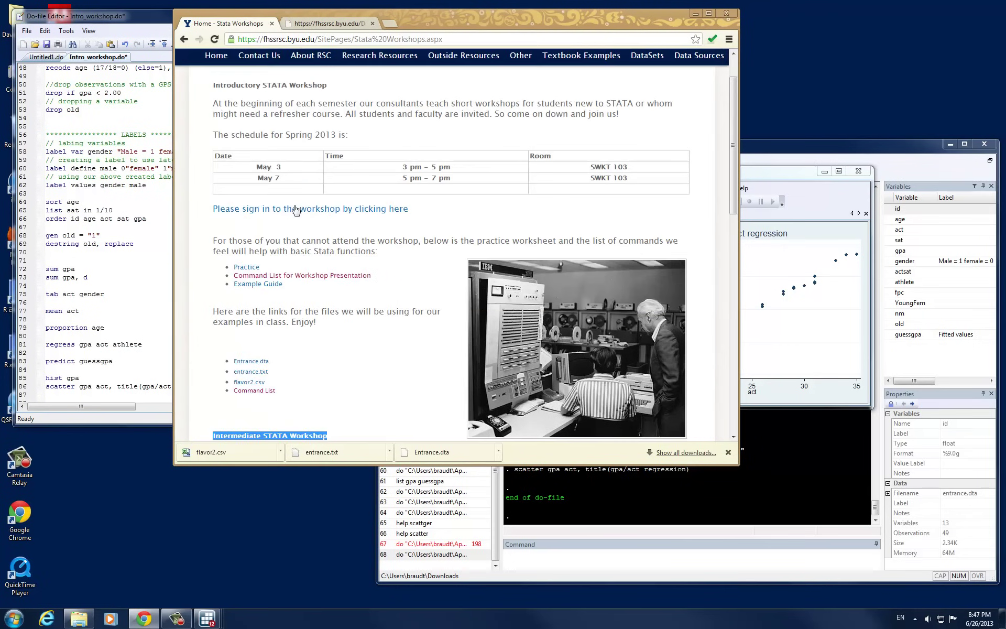
scroll(291, 250, down, 7)
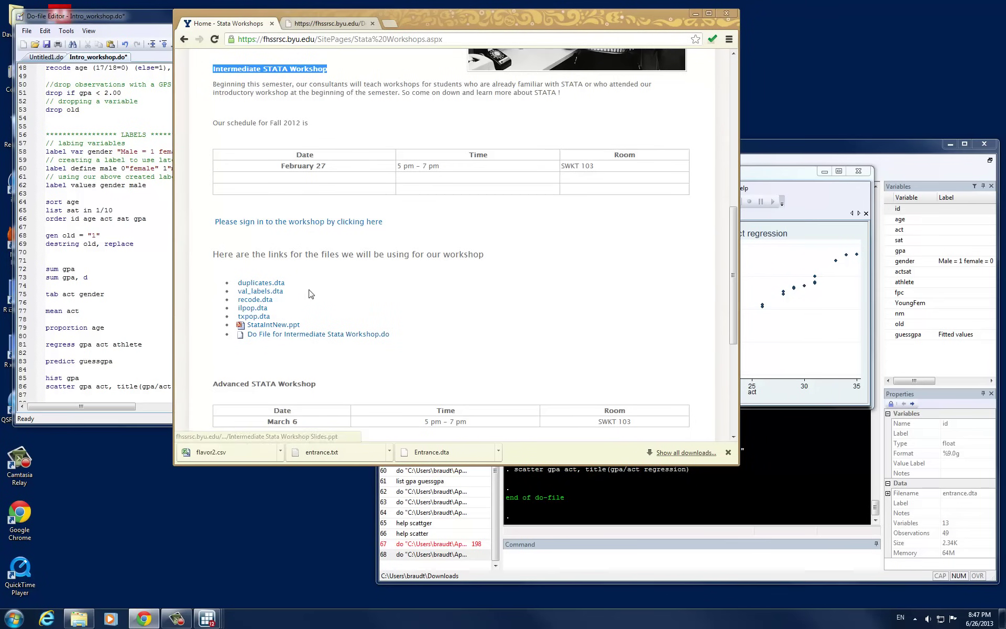
scroll(309, 293, down, 4)
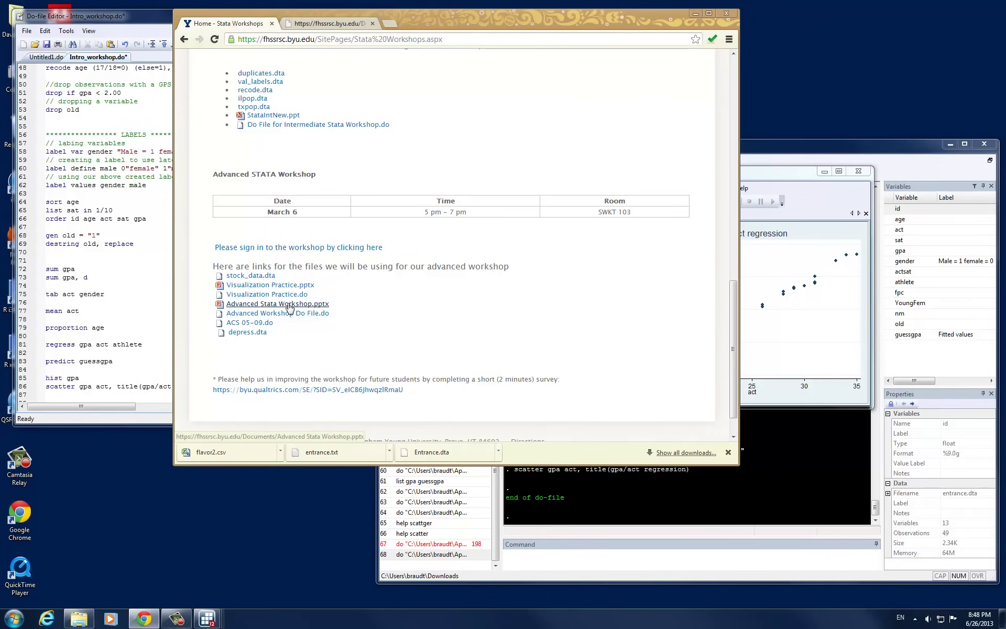
Return to the start of the workshops page and open the research support center's Contact Us page to view the consultants' schedule.
scroll(283, 302, up, 3)
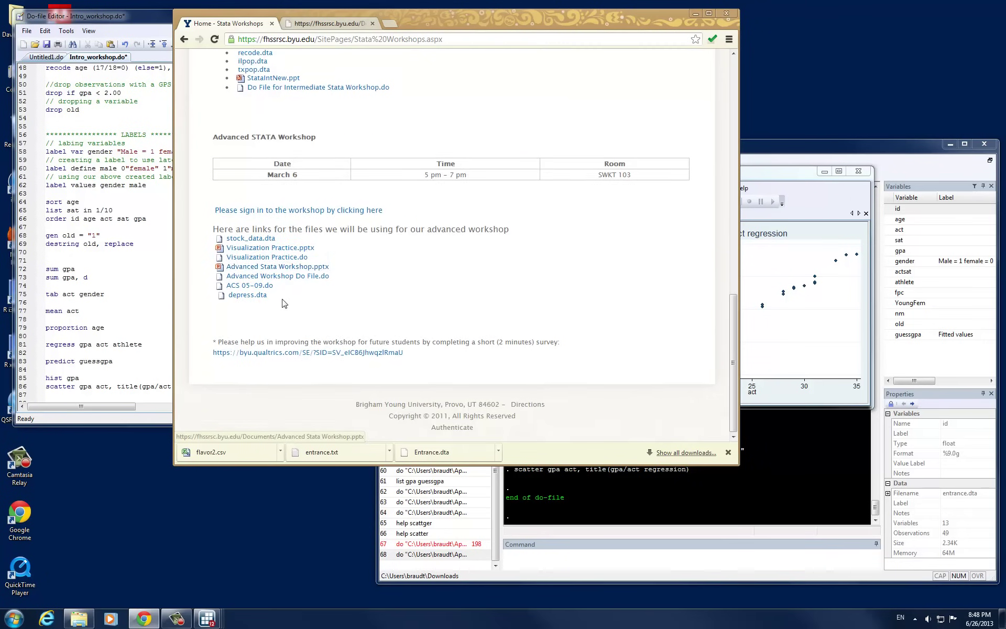
scroll(282, 303, up, 5)
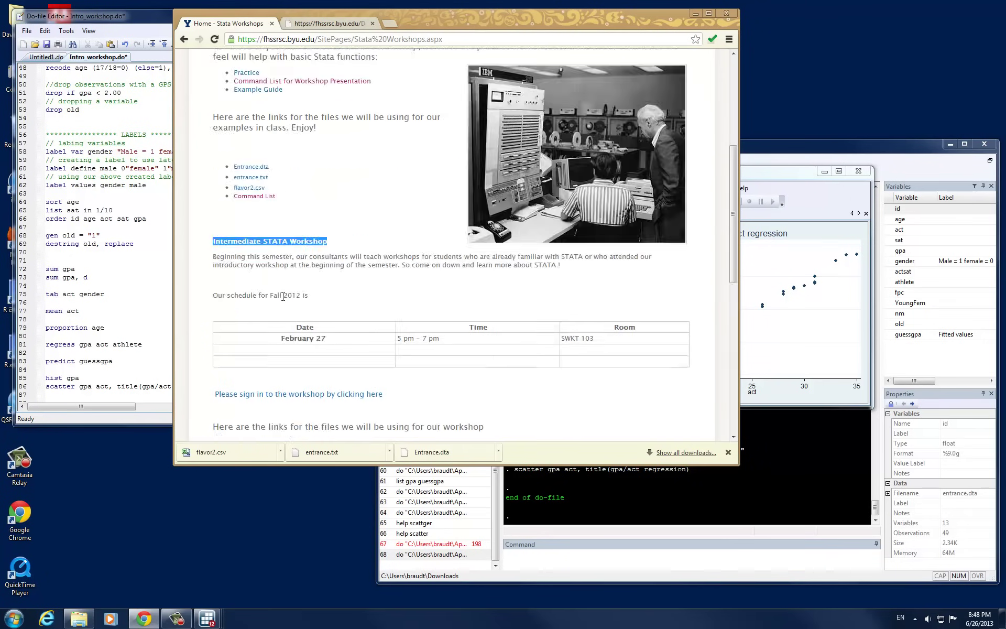
key(alt)
scroll(315, 292, up, 5)
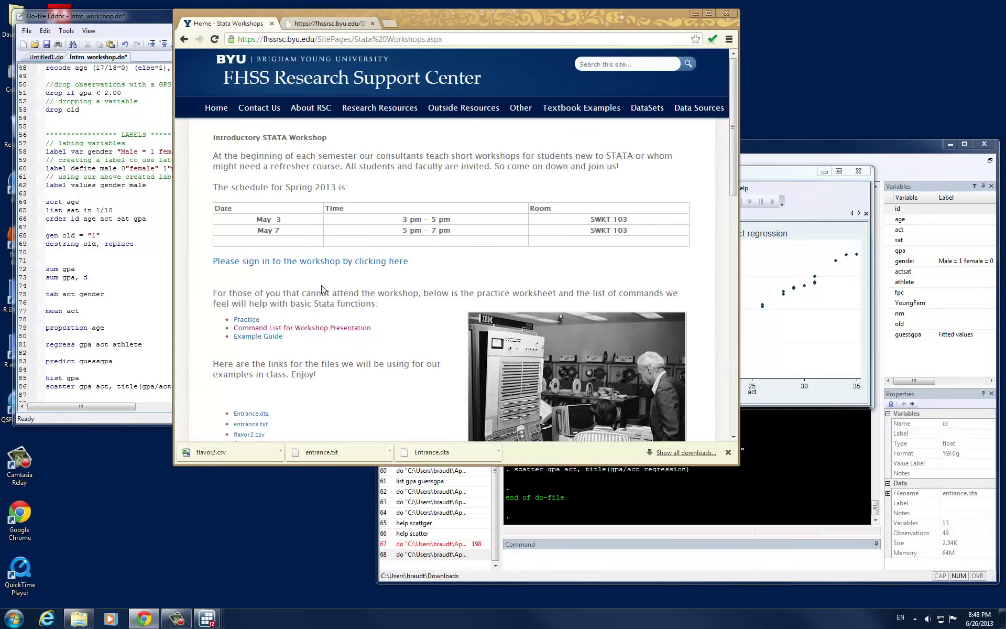
click(259, 111)
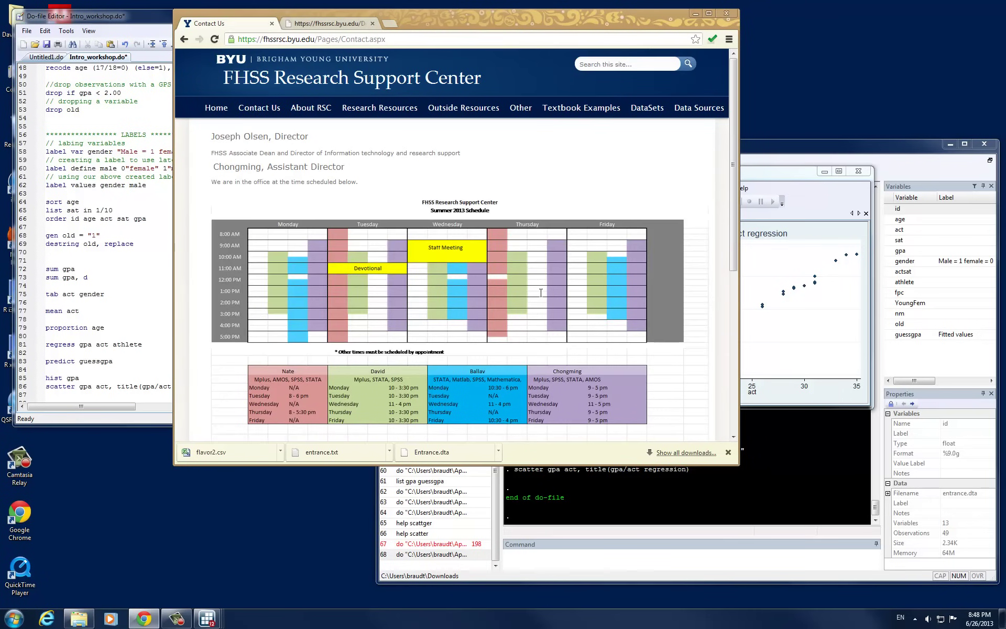